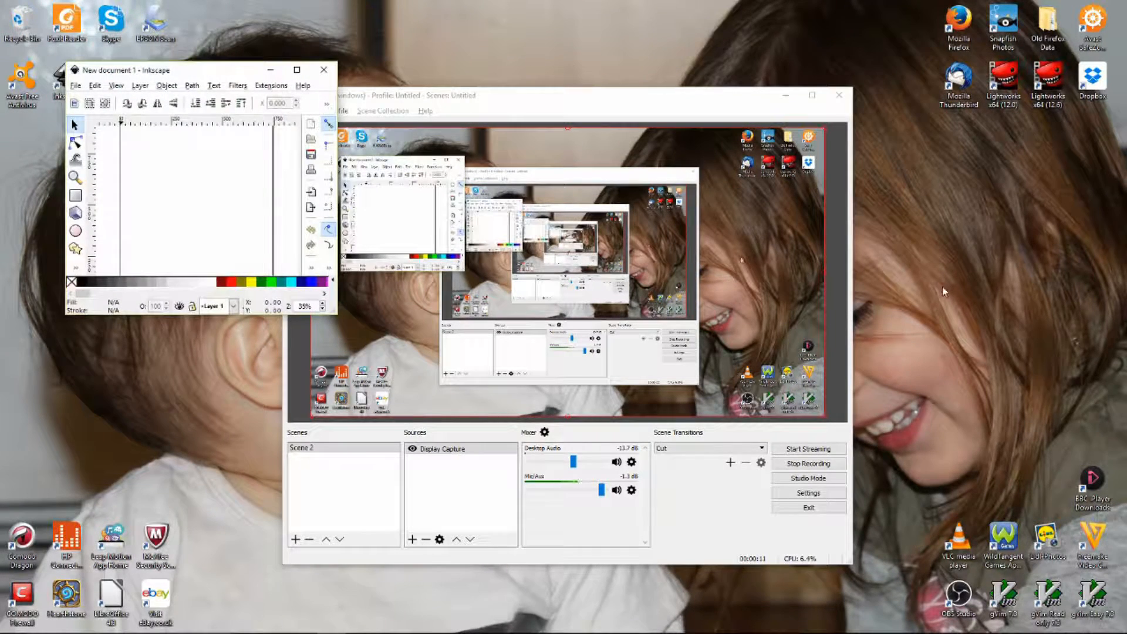
Set the document's custom page size to 1042 px wide and 800 px high
left_click(297, 70)
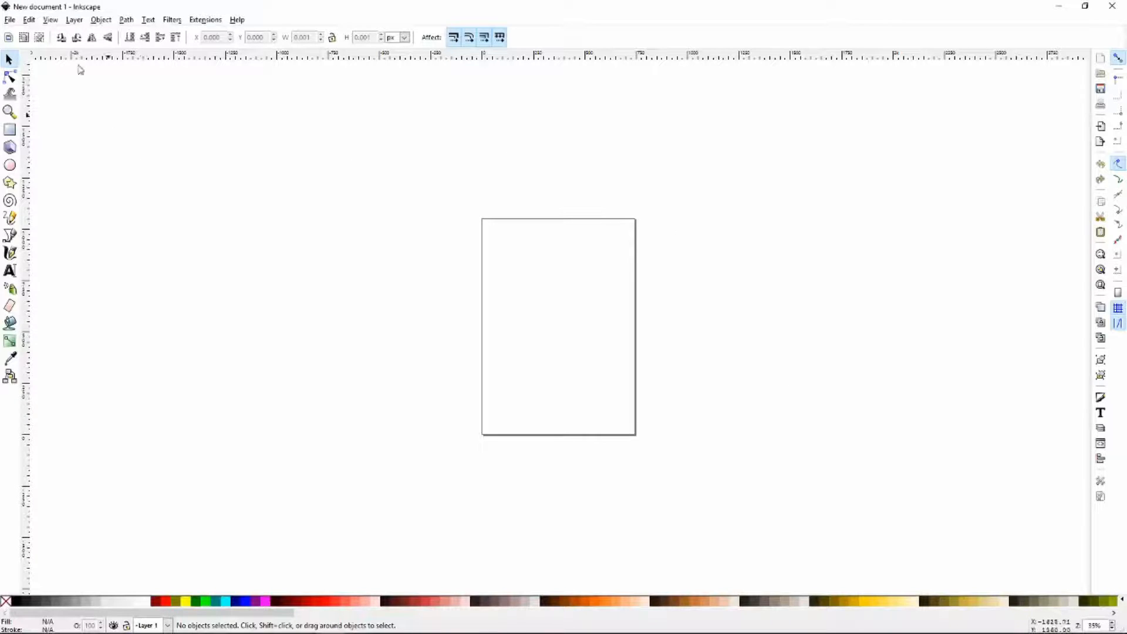
left_click(10, 20)
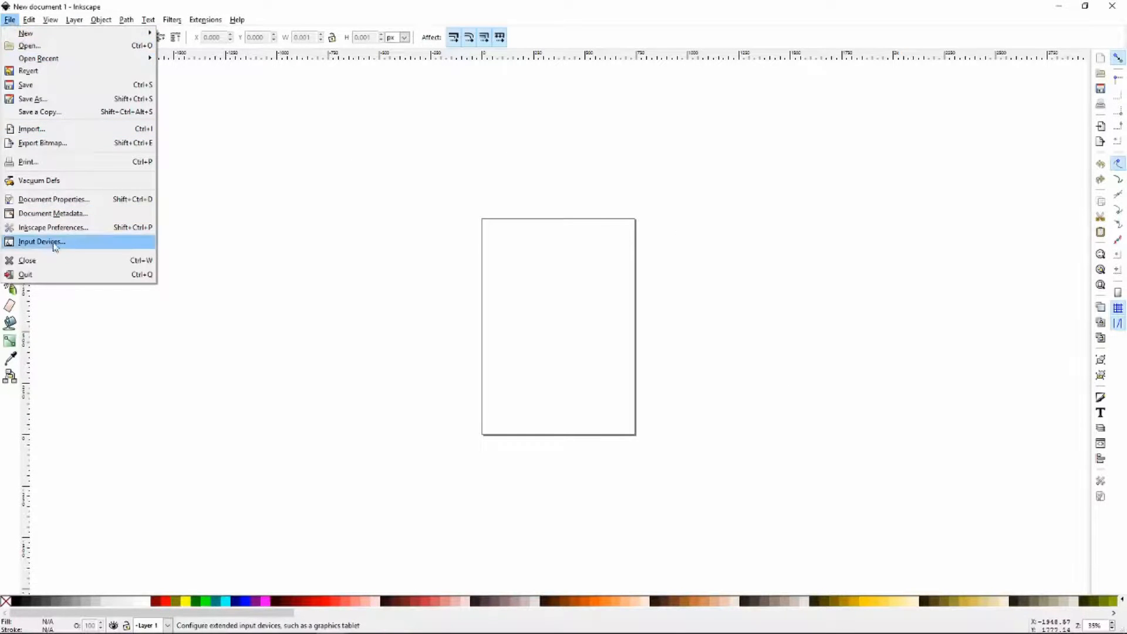
left_click(85, 199)
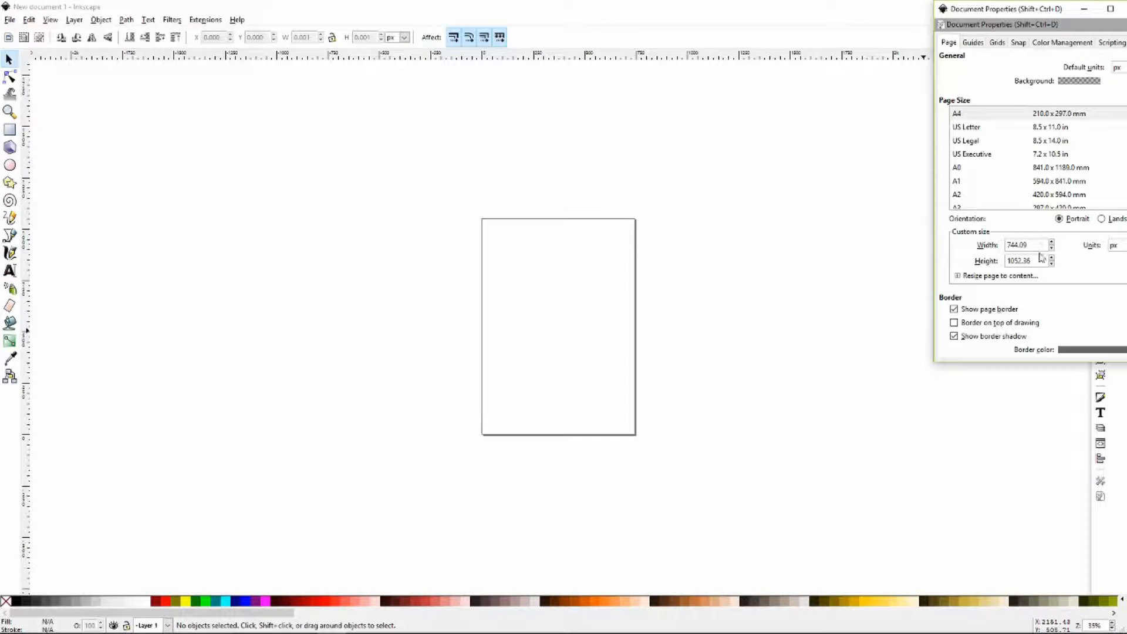
left_click_drag(1039, 249, 993, 243)
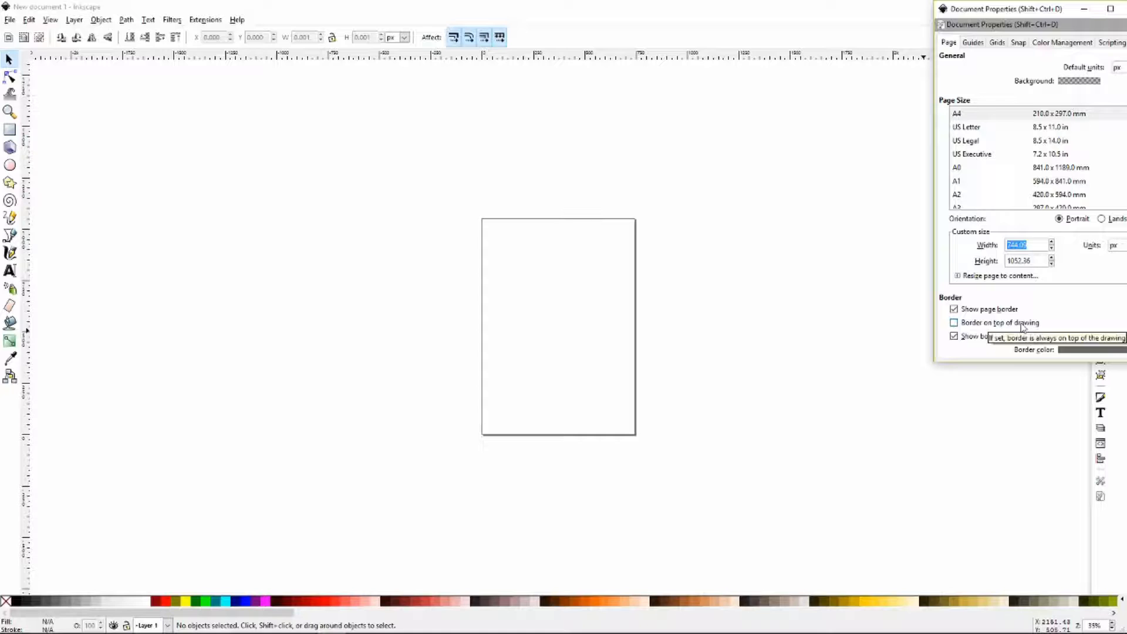
type("1042")
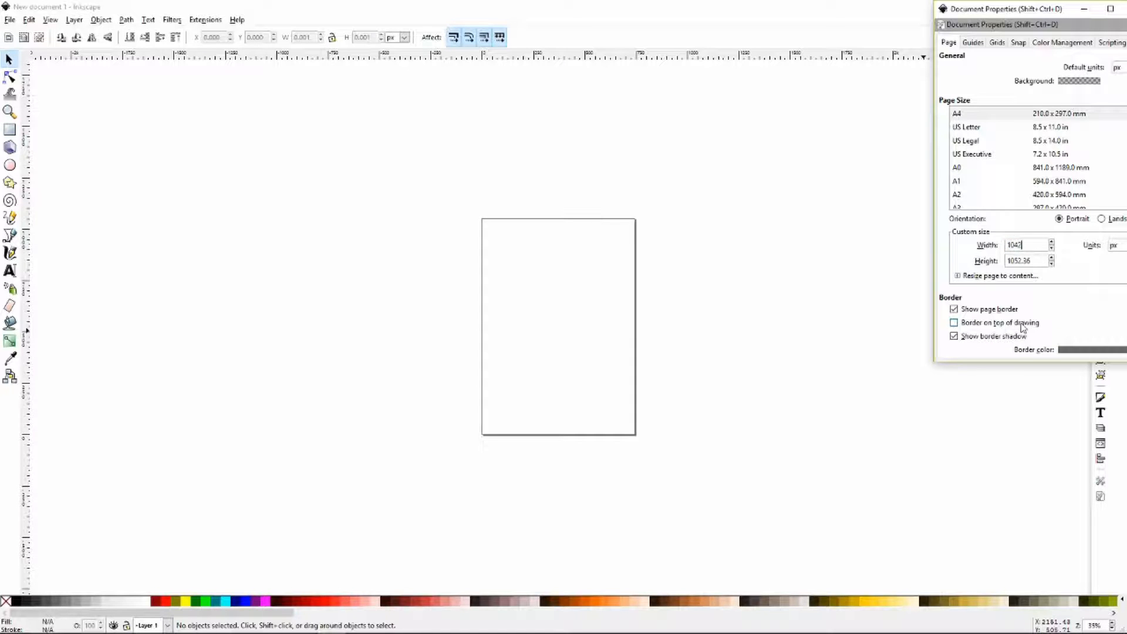
key("Tab")
type("80")
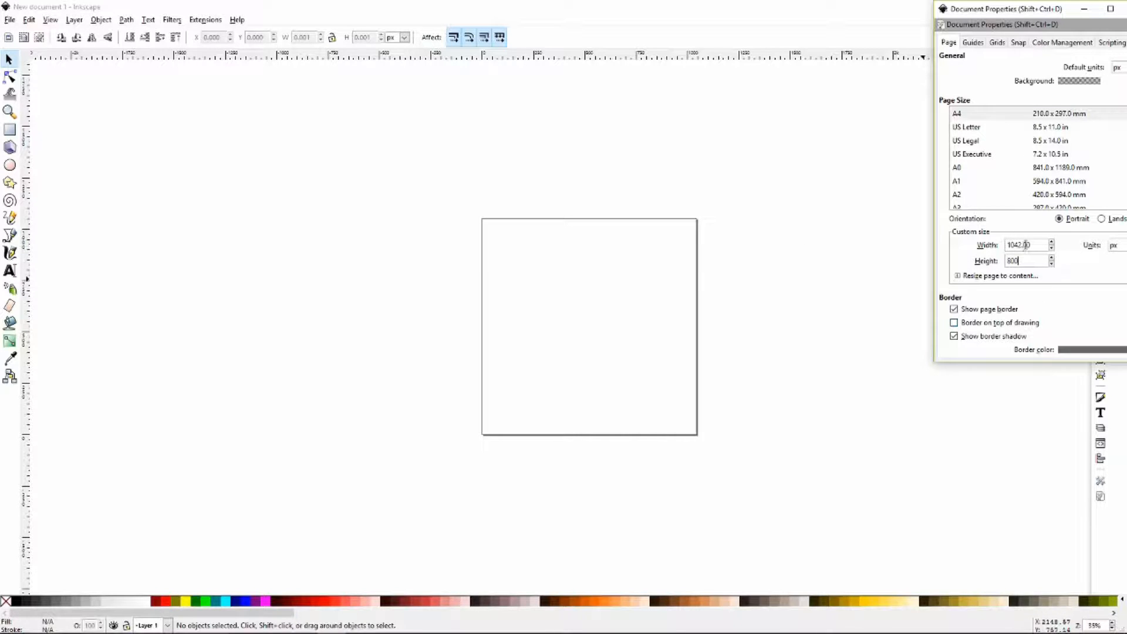
key("Return")
left_click_drag(1065, 12, 992, 15)
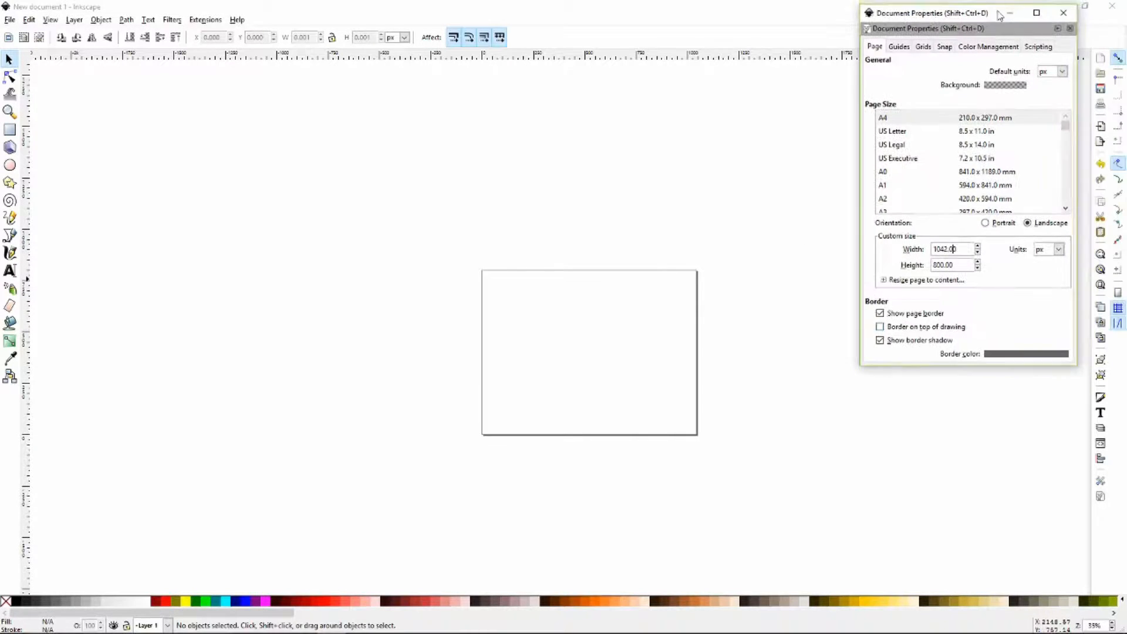
left_click(1068, 14)
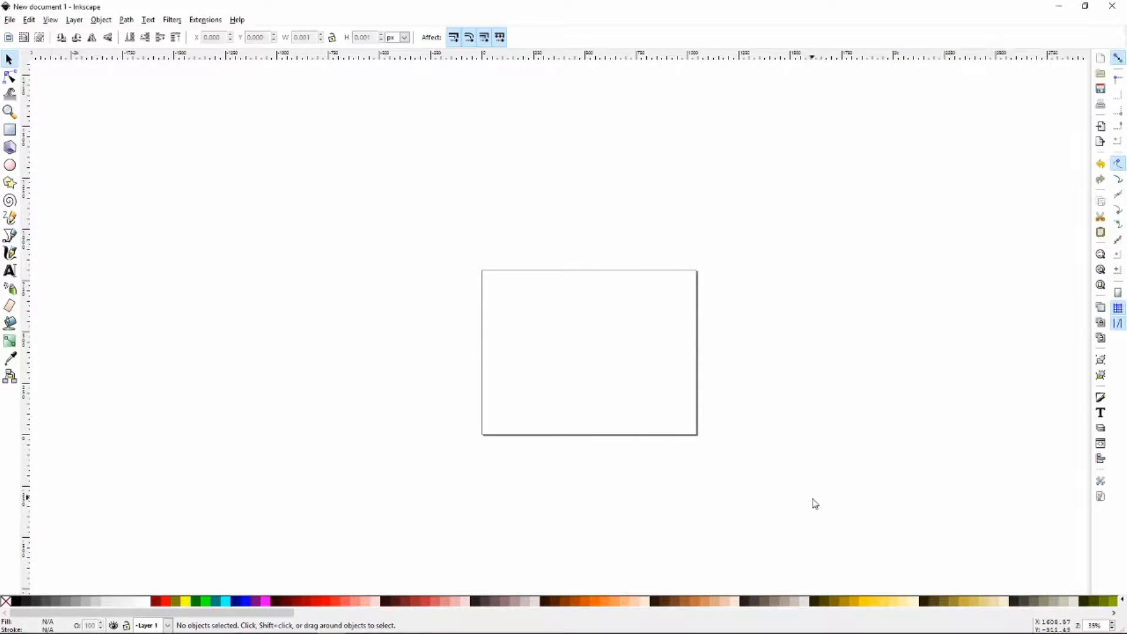
key("5")
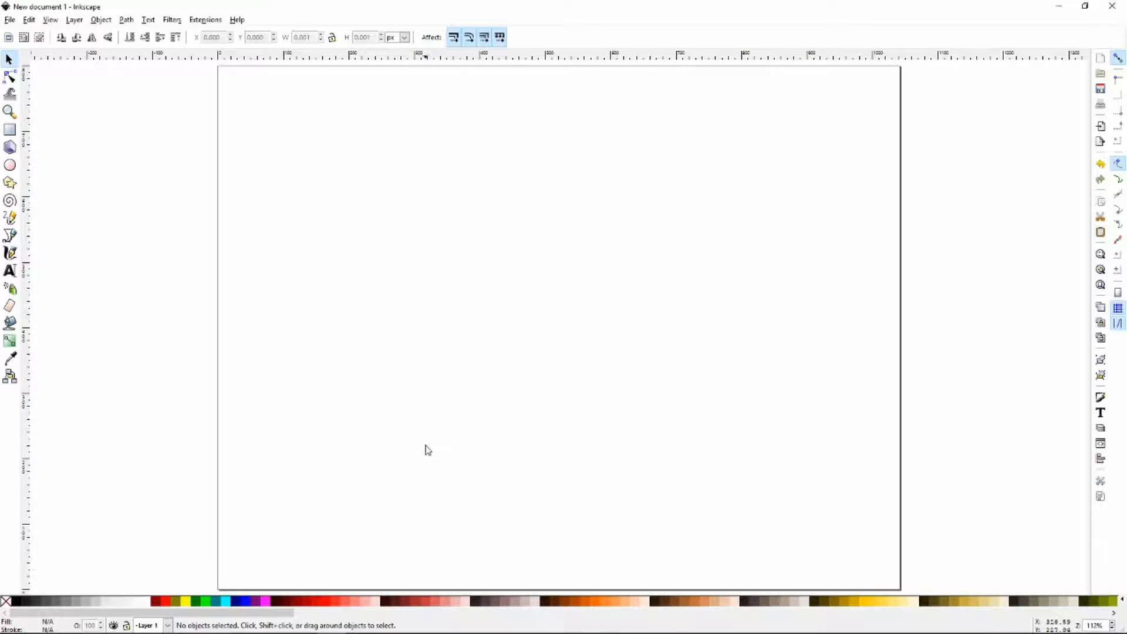
Start saving the document and browse to the BusinessVids folder on the DATA (E:) drive
key("ctrl+shift+f")
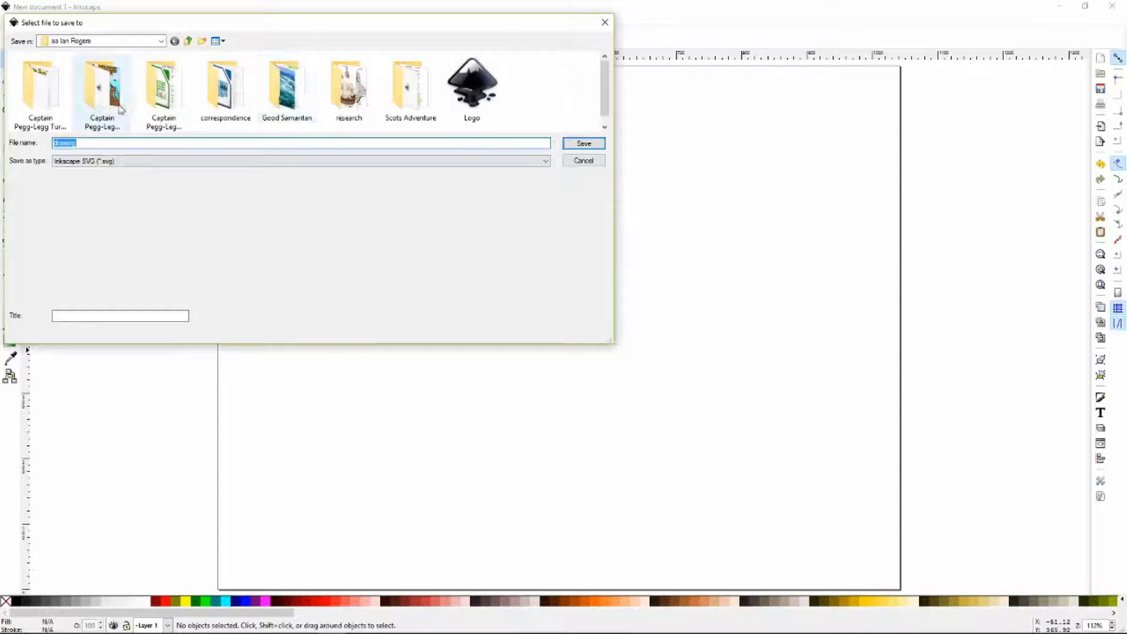
left_click(189, 42)
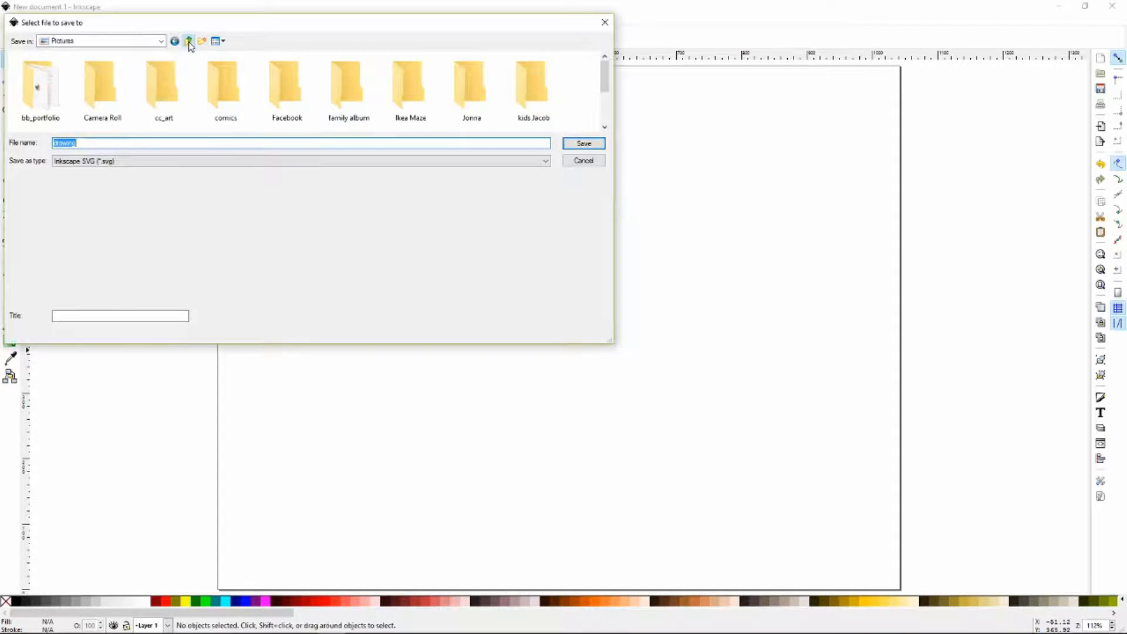
left_click(189, 42)
left_click(189, 41)
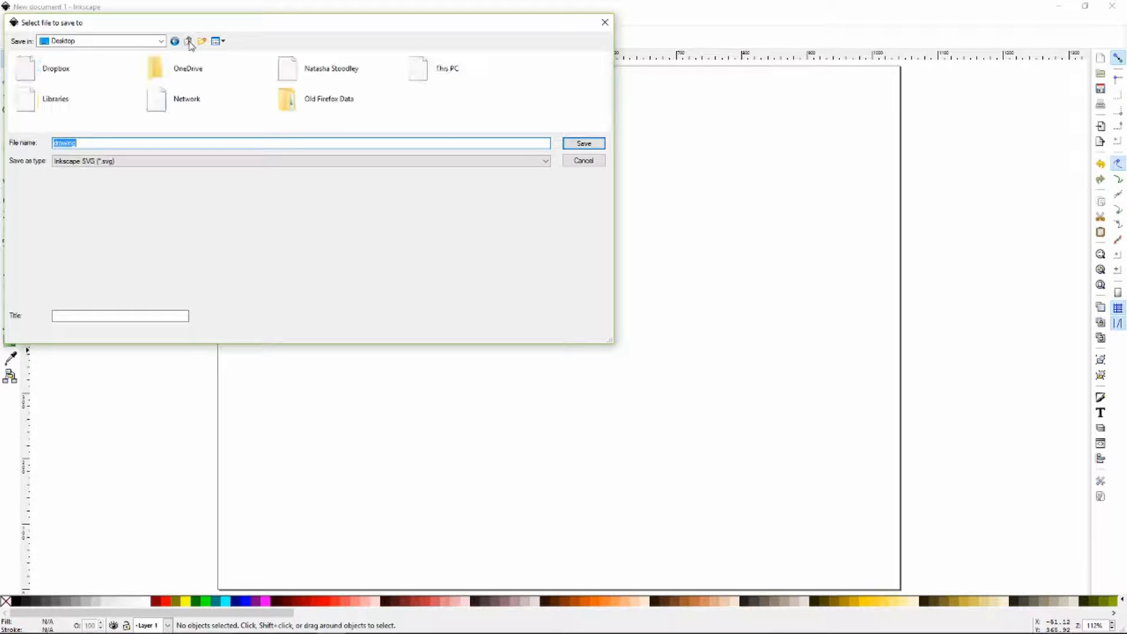
double_click(427, 85)
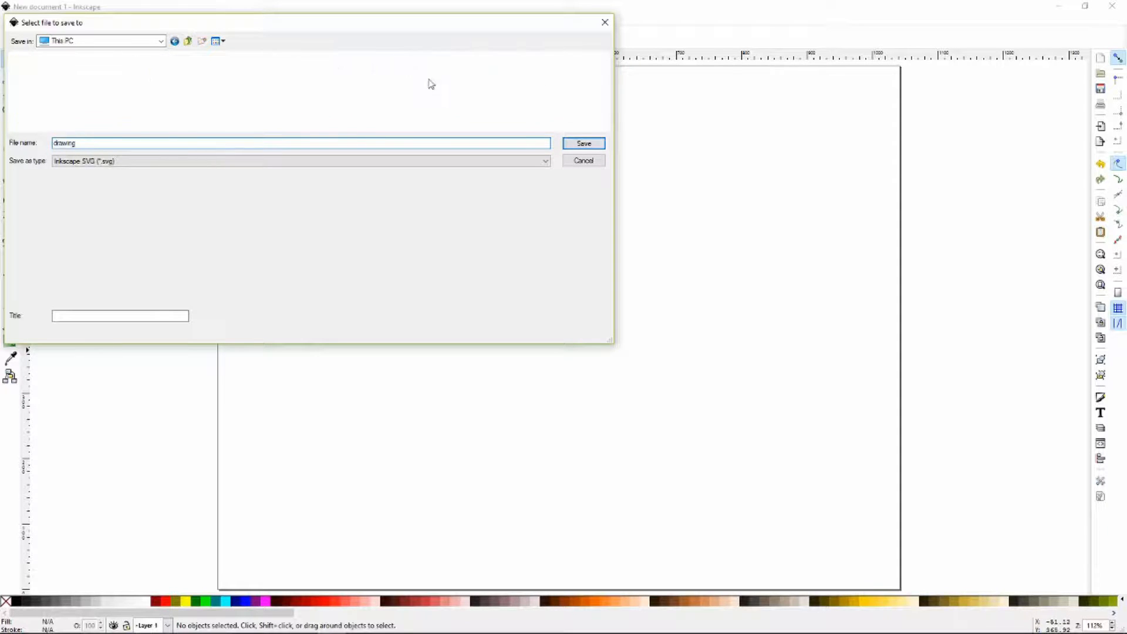
left_click_drag(606, 86, 605, 106)
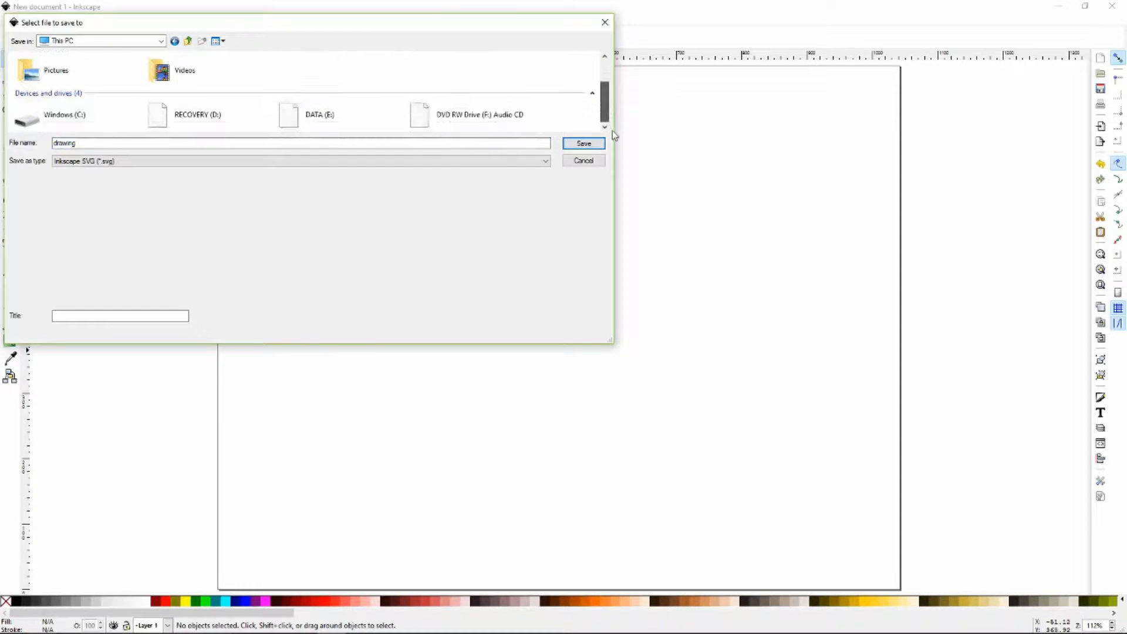
left_click(374, 115)
double_click(374, 115)
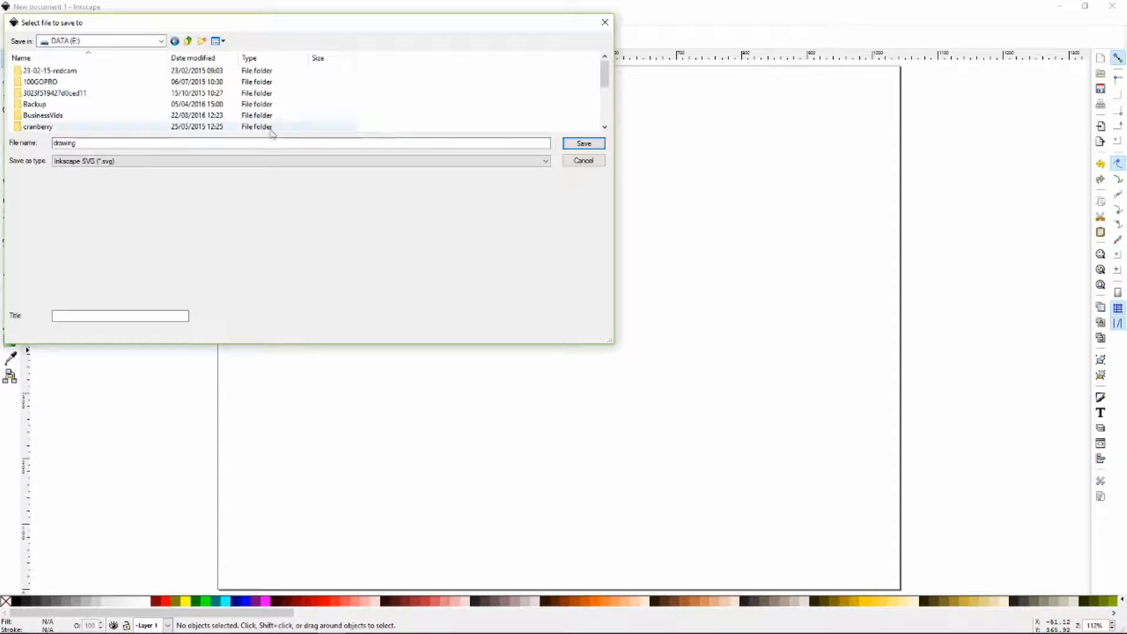
double_click(53, 118)
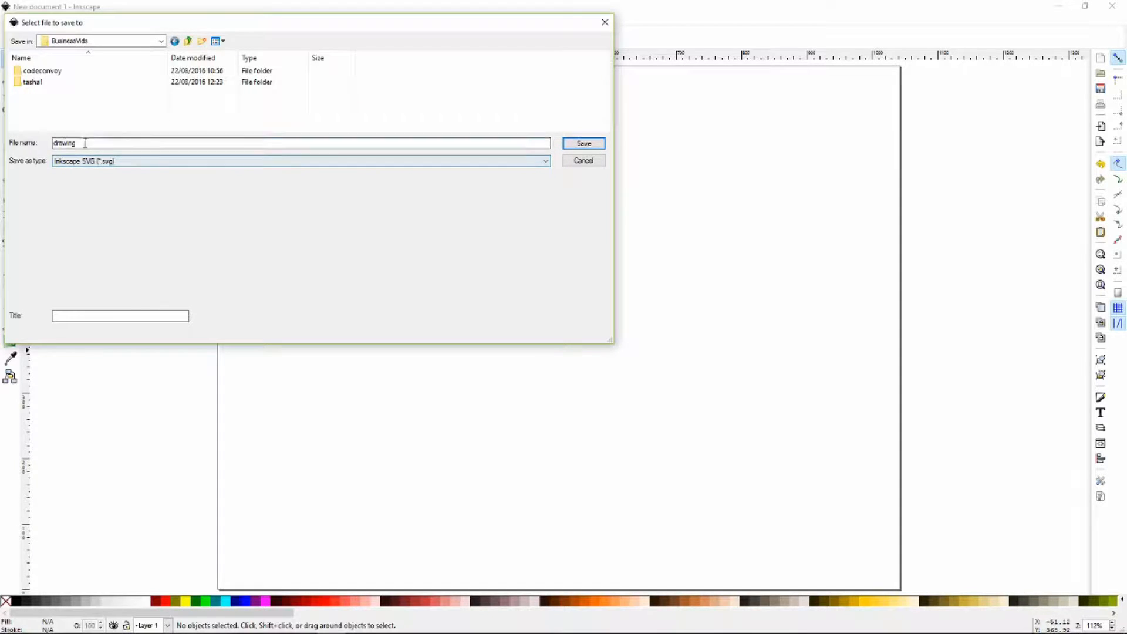
Save the drawing as an Inkscape SVG named Convoy Logo
double_click(85, 143)
type("Convoy Logo")
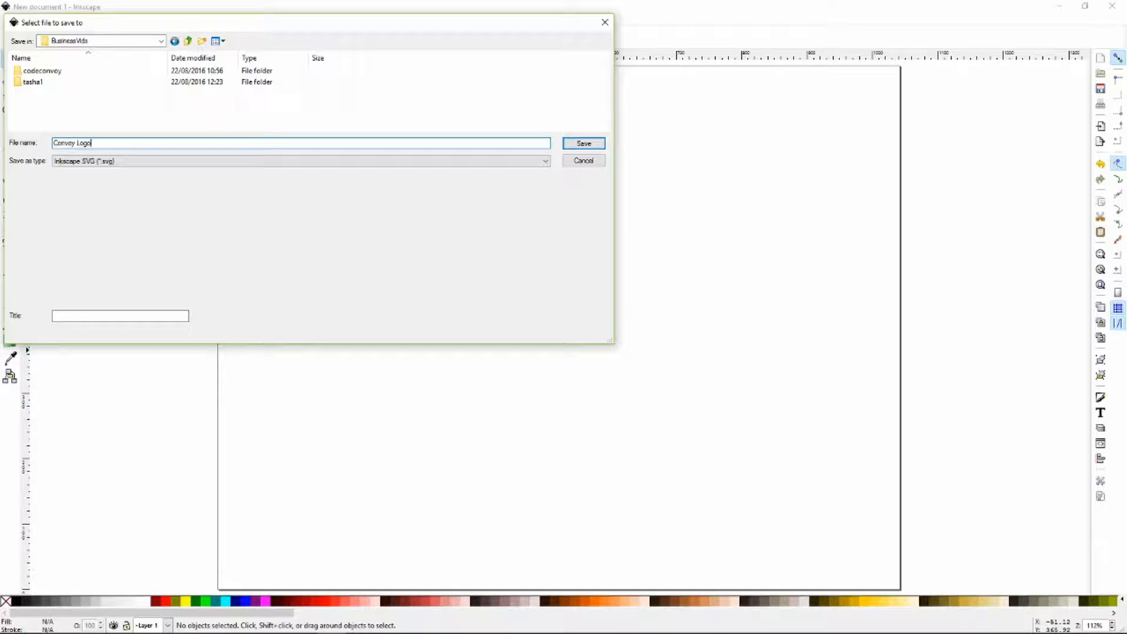
key("Return")
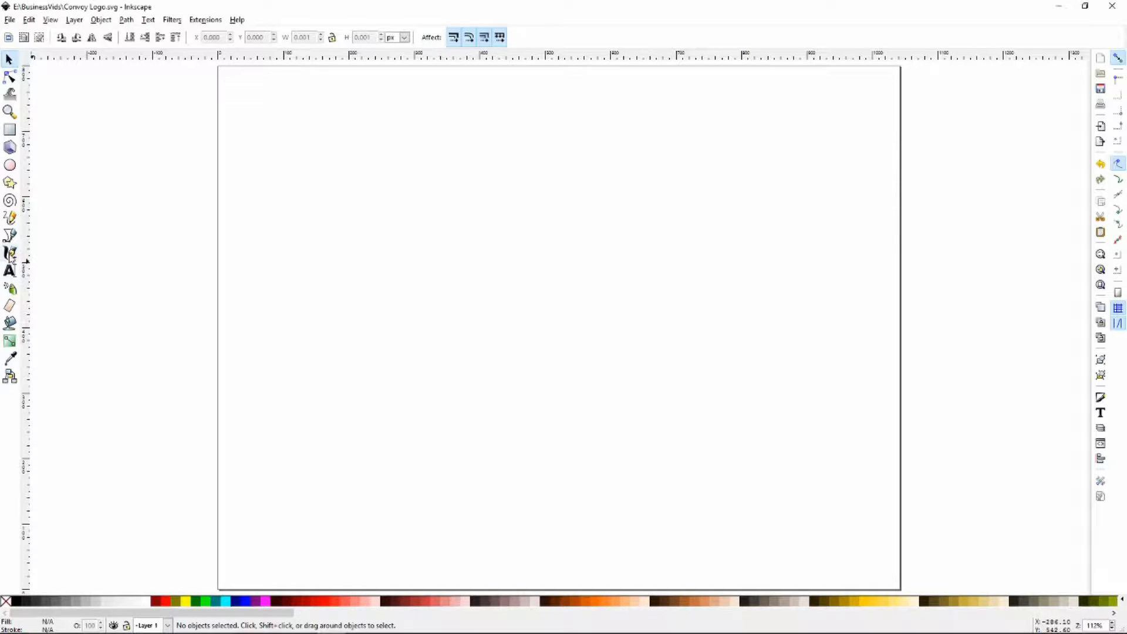
Draw a long wavy calligraphic practice stroke across the page and pull two nodes of its first arch into spikes
left_click(11, 255)
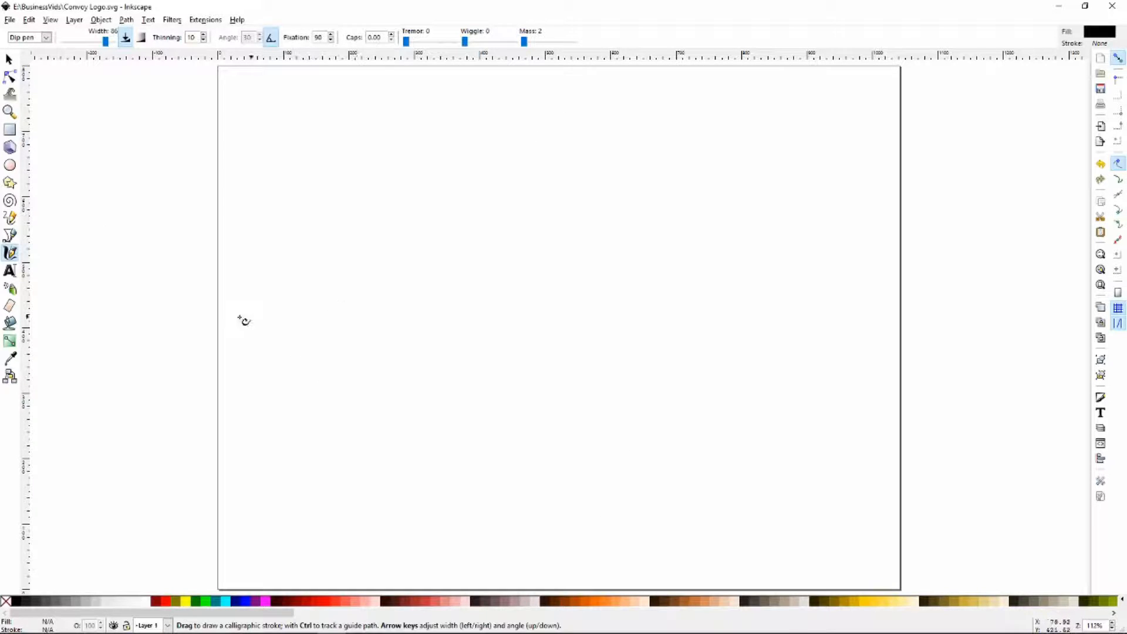
mouse_move(228, 282)
left_mouse_down()
mouse_move(417, 161)
mouse_move(365, 366)
mouse_move(533, 334)
mouse_move(569, 247)
mouse_move(620, 268)
mouse_move(787, 124)
mouse_move(563, 415)
mouse_move(841, 406)
mouse_move(888, 449)
mouse_move(1051, 477)
left_mouse_up()
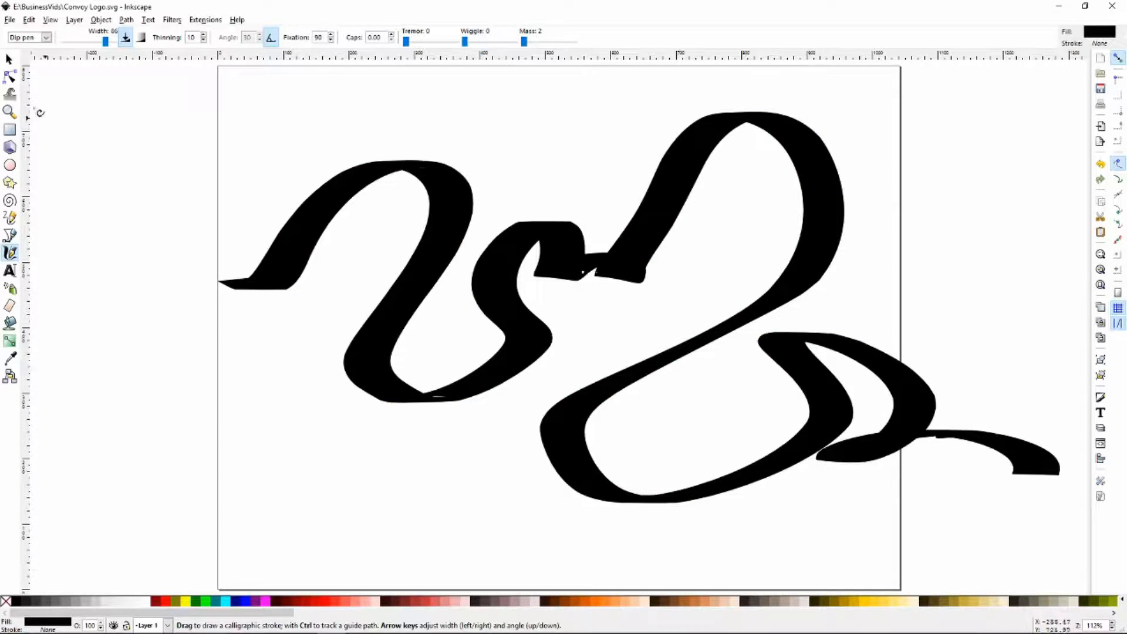
left_click(9, 76)
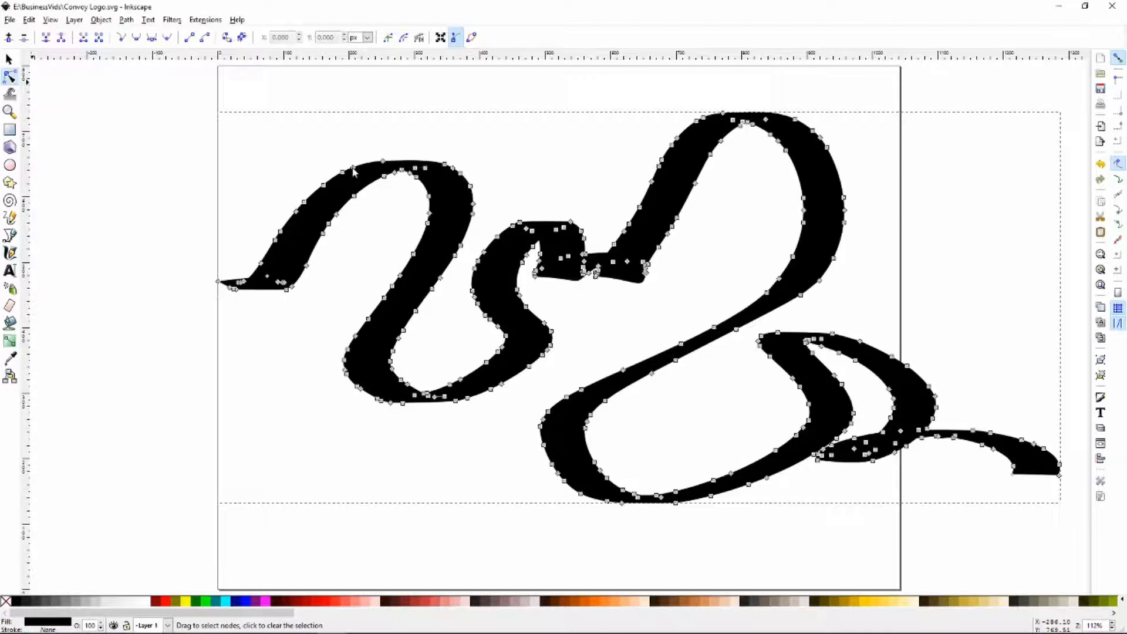
left_click_drag(353, 170, 336, 108)
left_click_drag(356, 197, 384, 248)
left_click(345, 218)
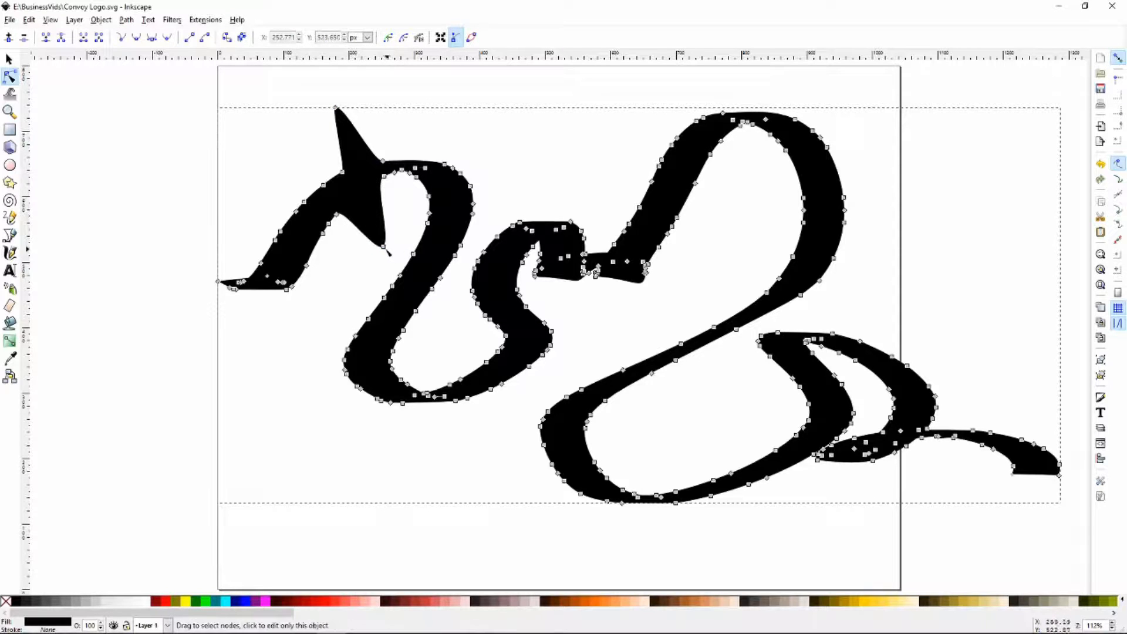
Try to bend the lower spike with its node handle, and undo both the bend and that node's move
left_click(384, 247)
left_click_drag(390, 244, 336, 290)
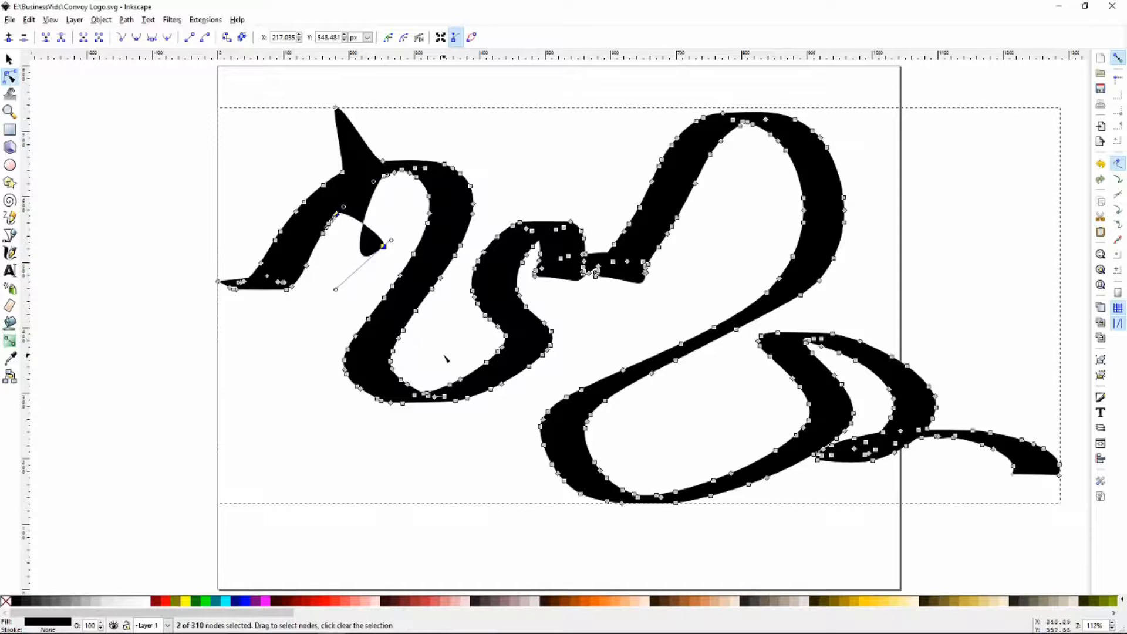
key("ctrl+z")
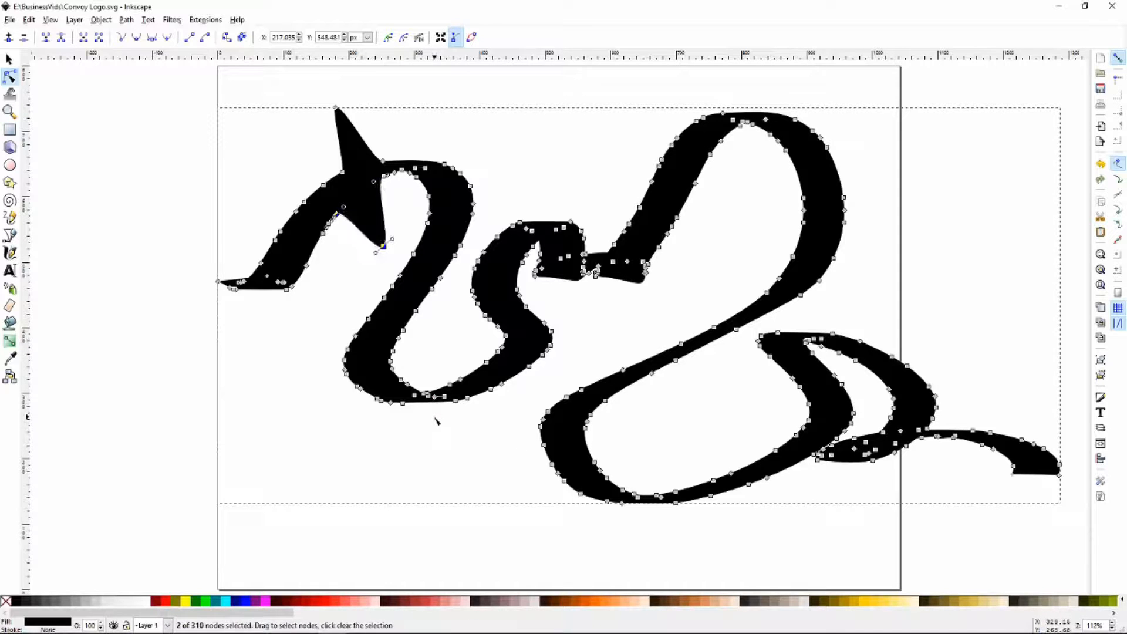
key("ctrl+z")
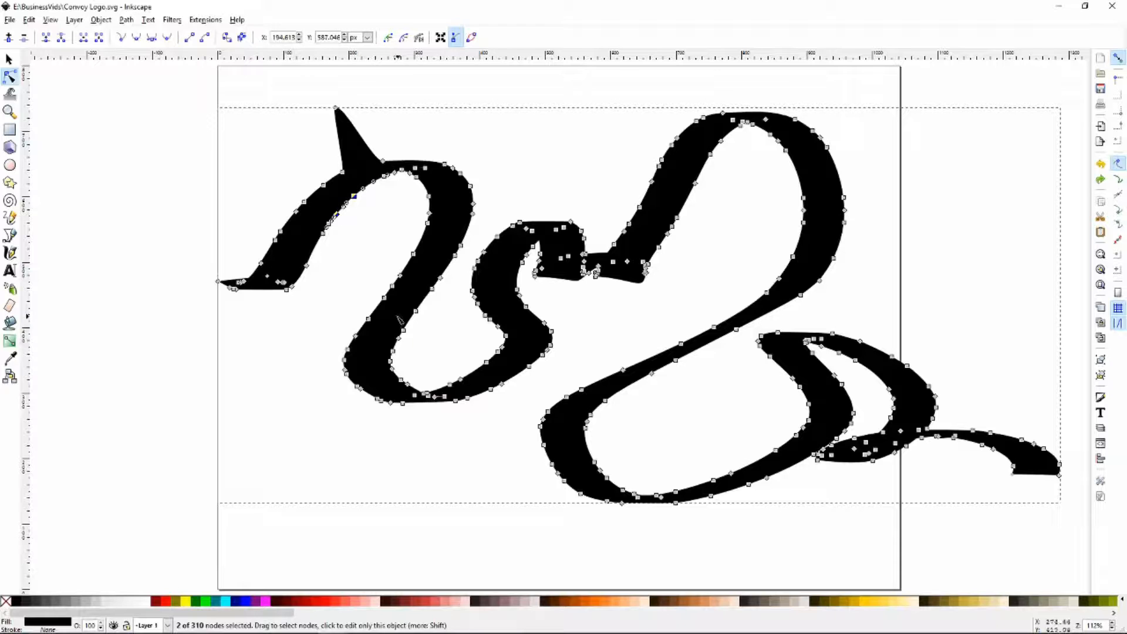
Delete the selected nodes on the first arch and remove the entire practice stroke
key("Delete")
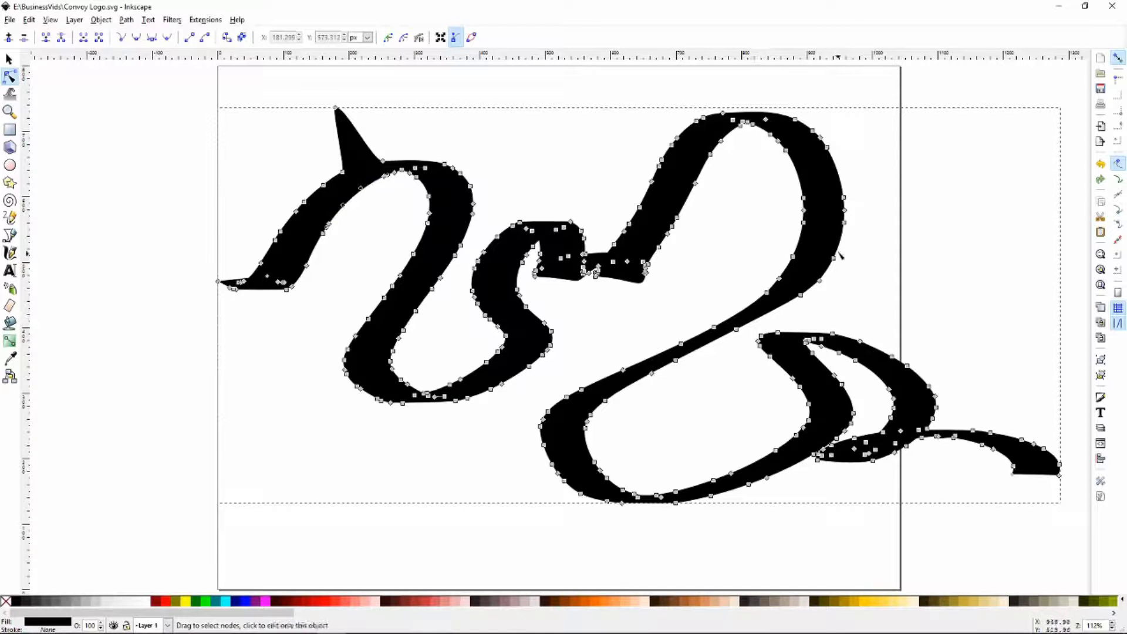
key("s")
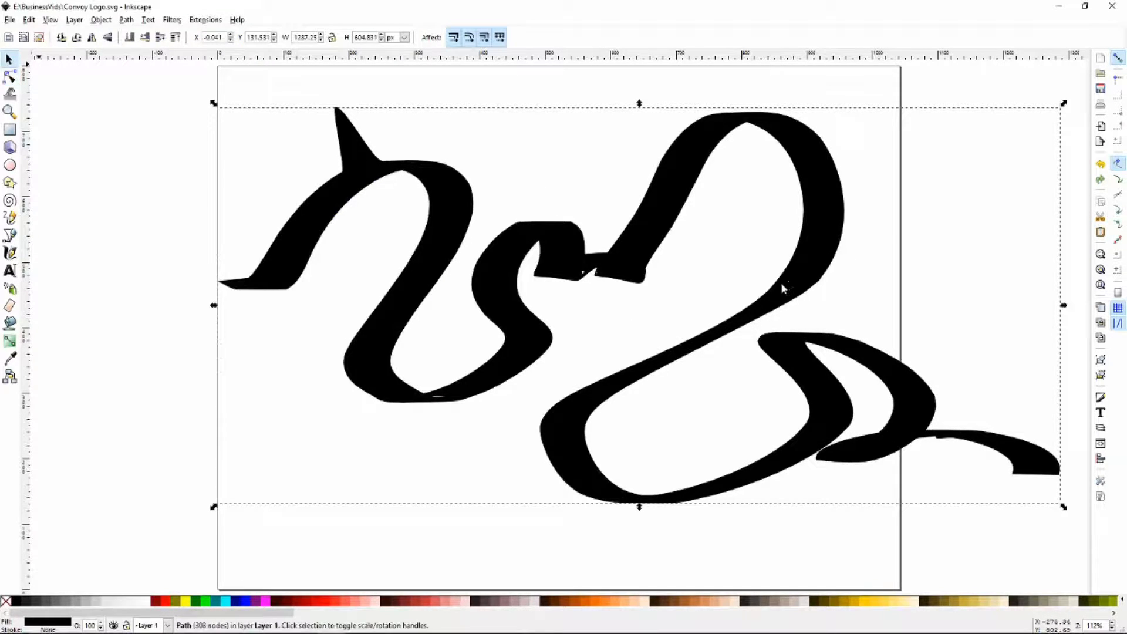
key("Delete")
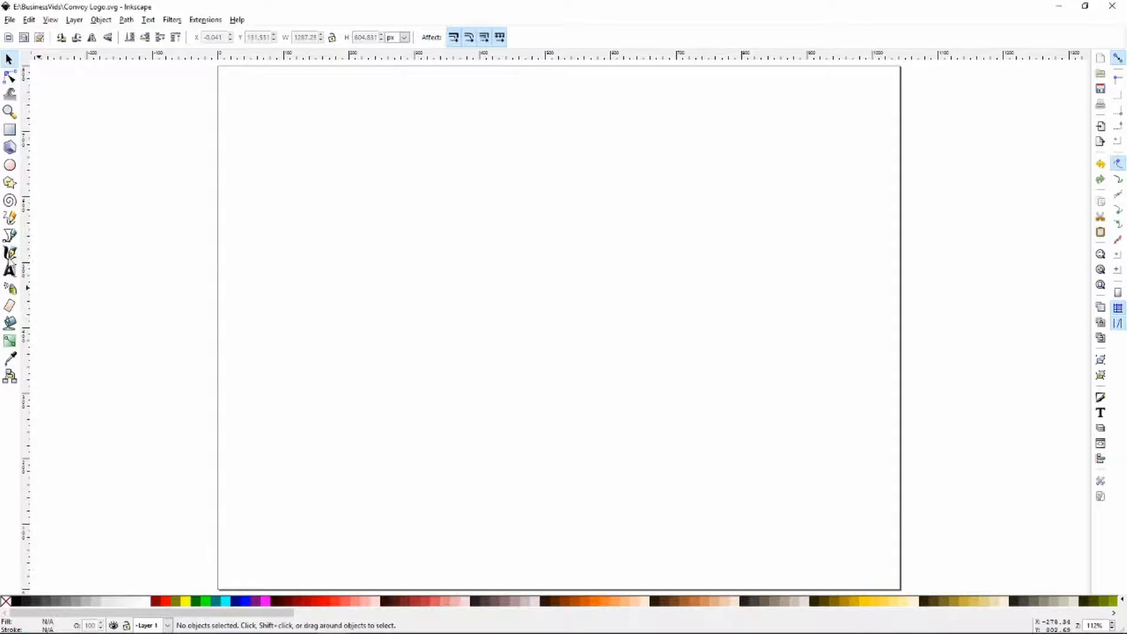
Try drawing a thick calligraphic letter C and undo it
left_click(10, 254)
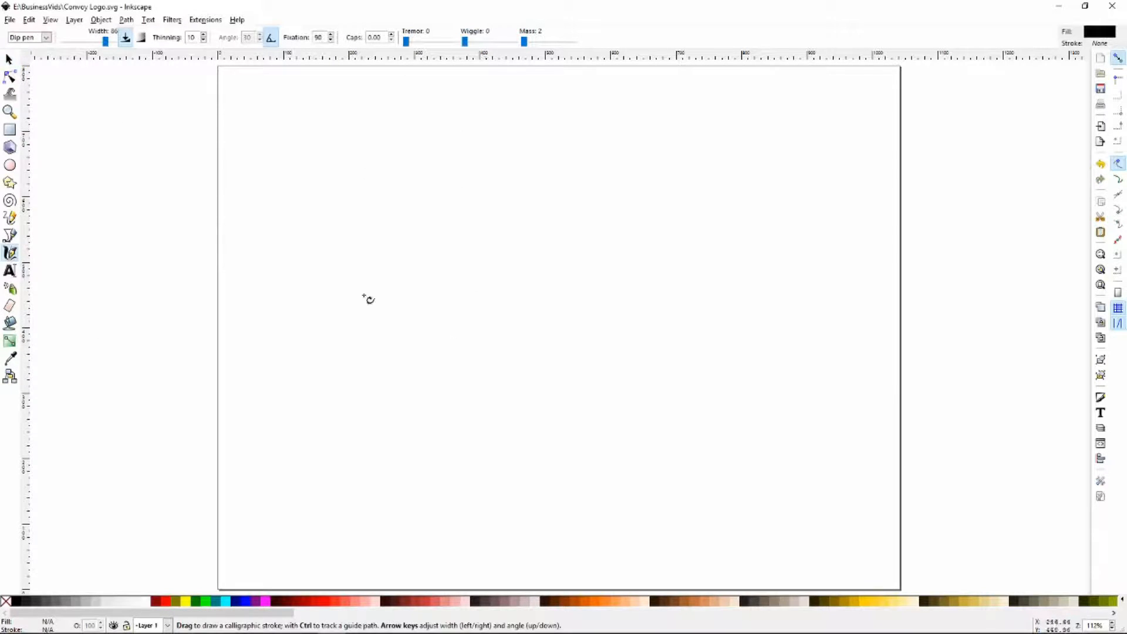
mouse_move(379, 277)
left_mouse_down()
mouse_move(308, 327)
mouse_move(388, 355)
left_mouse_up()
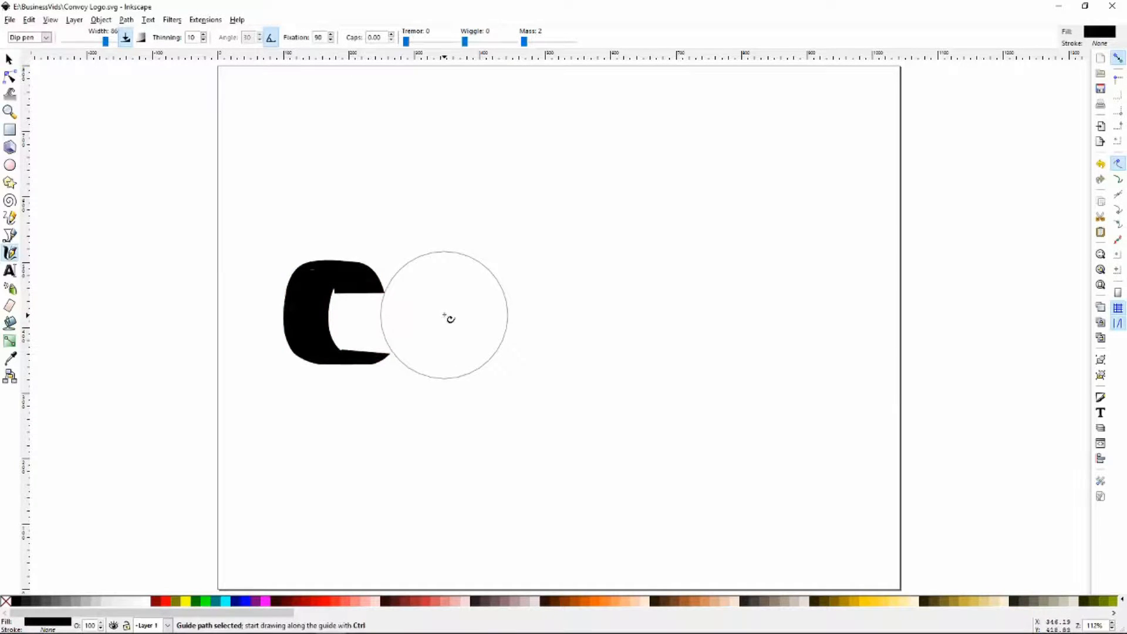
key("ctrl+z")
Set the calligraphy stroke width to 62 and hand-letter the word "Convoy" across the middle of the page
left_click_drag(105, 41, 94, 42)
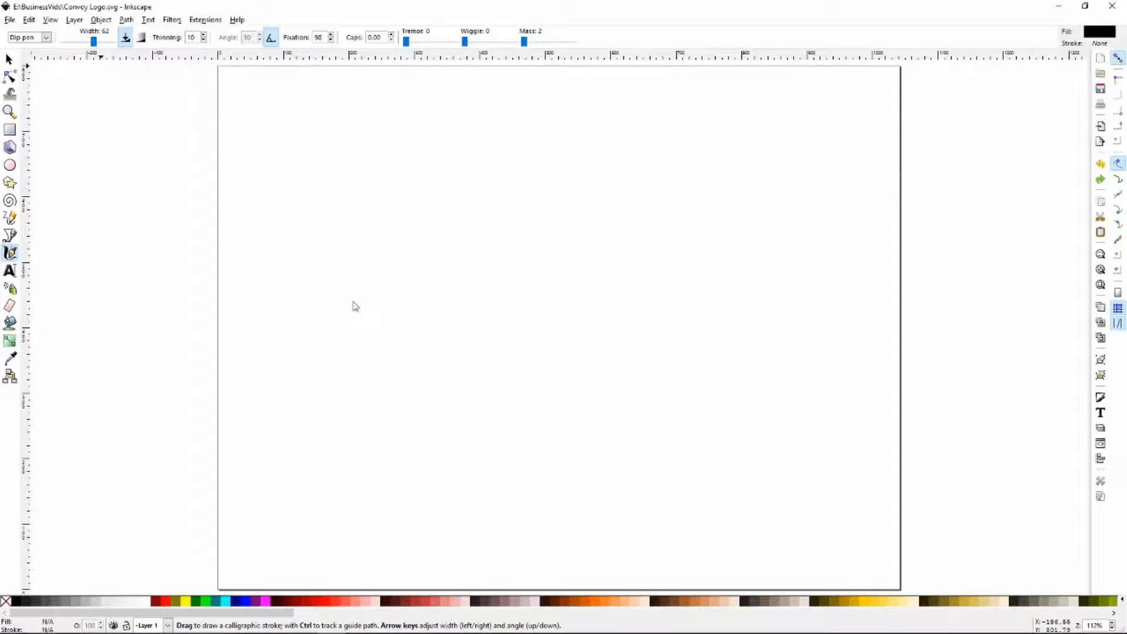
mouse_move(371, 310)
left_mouse_down()
mouse_move(290, 316)
mouse_move(358, 392)
left_mouse_up()
mouse_move(458, 343)
left_mouse_down()
mouse_move(473, 394)
mouse_move(470, 352)
left_mouse_up()
mouse_move(428, 320)
left_mouse_down()
mouse_move(545, 238)
mouse_move(535, 404)
left_mouse_up()
mouse_move(571, 254)
left_mouse_down()
mouse_move(572, 399)
mouse_move(661, 276)
left_mouse_up()
mouse_move(711, 348)
left_mouse_down()
mouse_move(673, 347)
mouse_move(693, 434)
mouse_move(678, 353)
mouse_move(783, 331)
mouse_move(793, 297)
mouse_move(794, 387)
mouse_move(763, 418)
left_mouse_up()
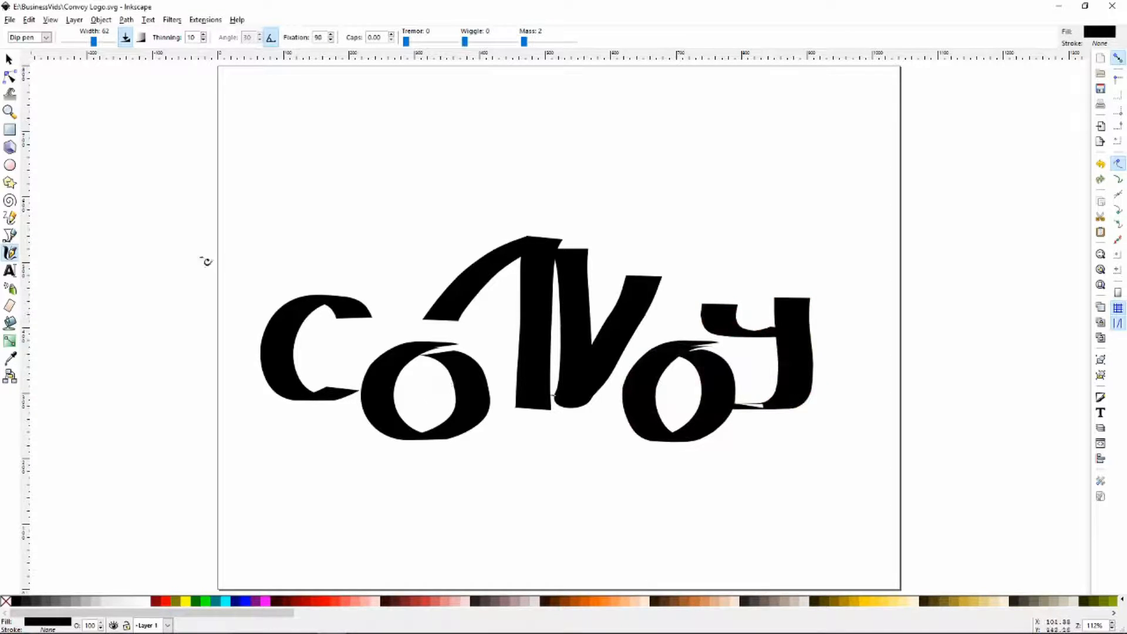
Inspect the nodes of the curved upper stroke of the letter y
left_click(9, 60)
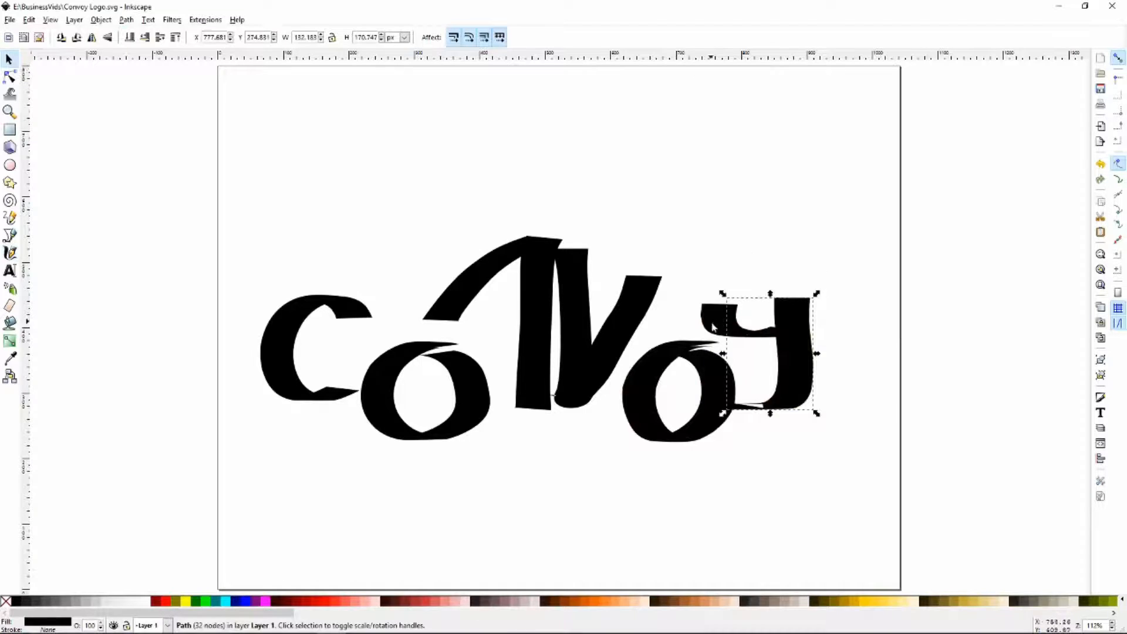
key("Escape")
left_click(797, 341)
left_click(723, 319)
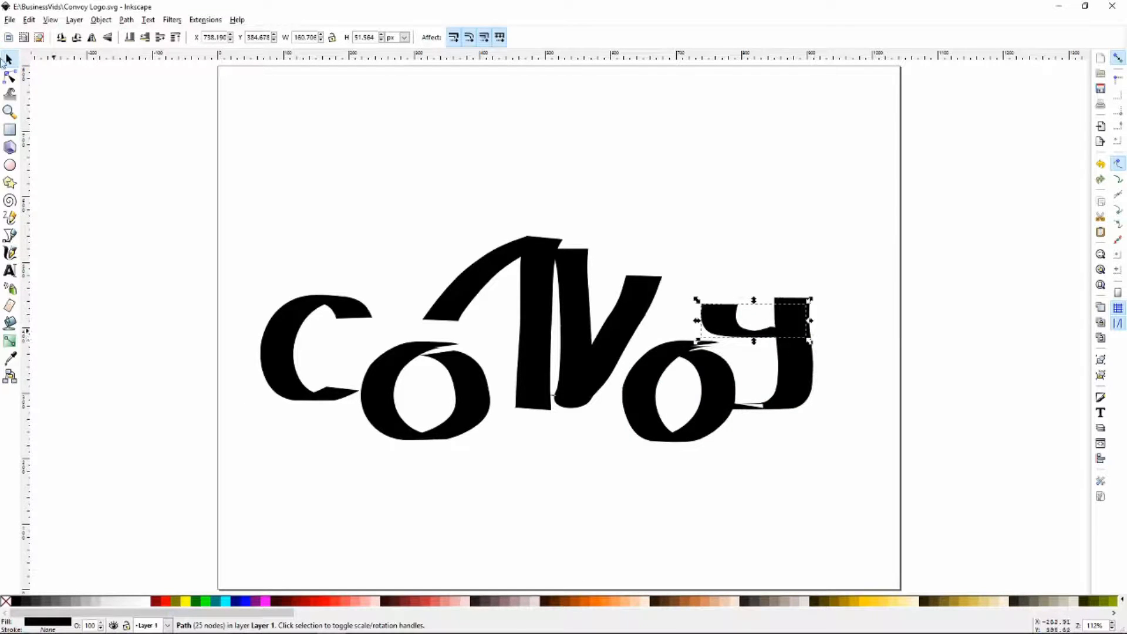
left_click(9, 77)
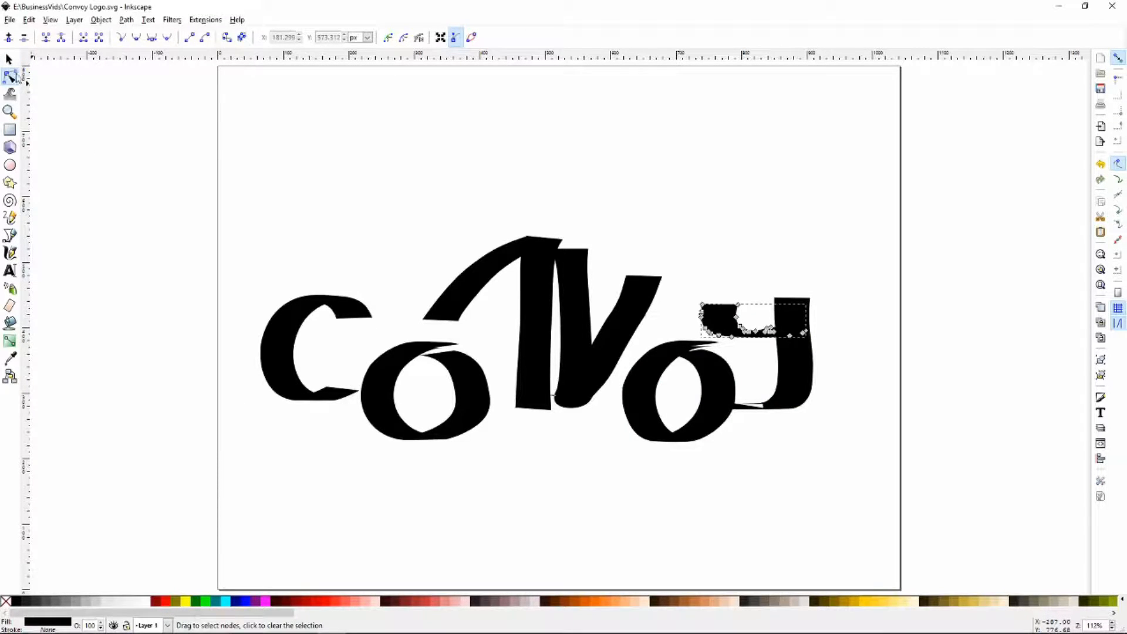
key("ctrl+shift+p")
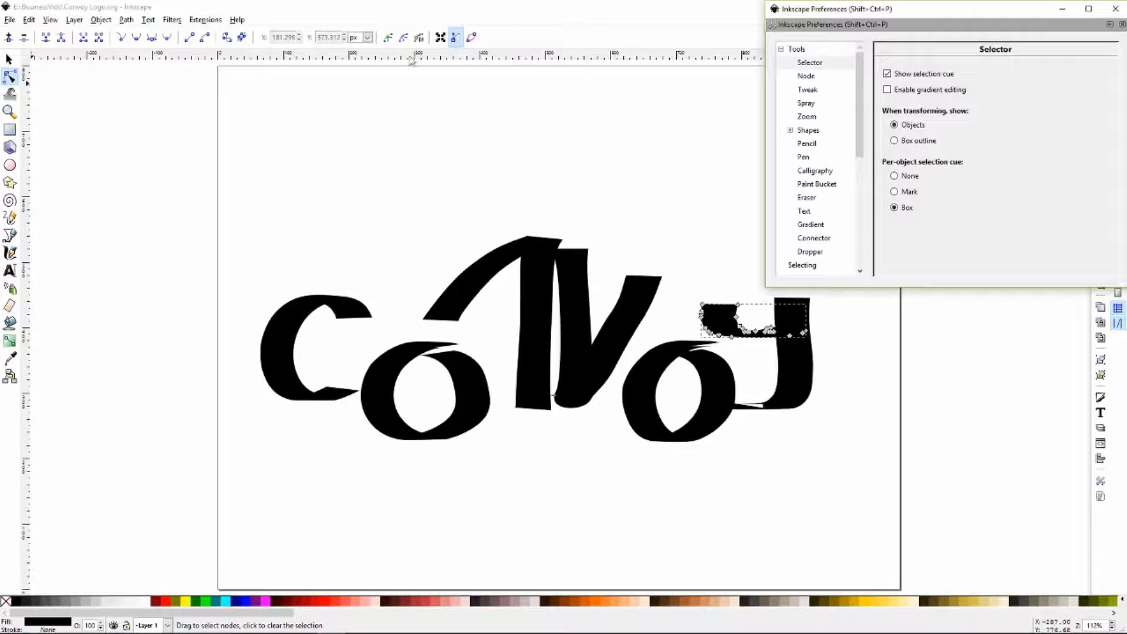
left_click_drag(910, 14, 829, 22)
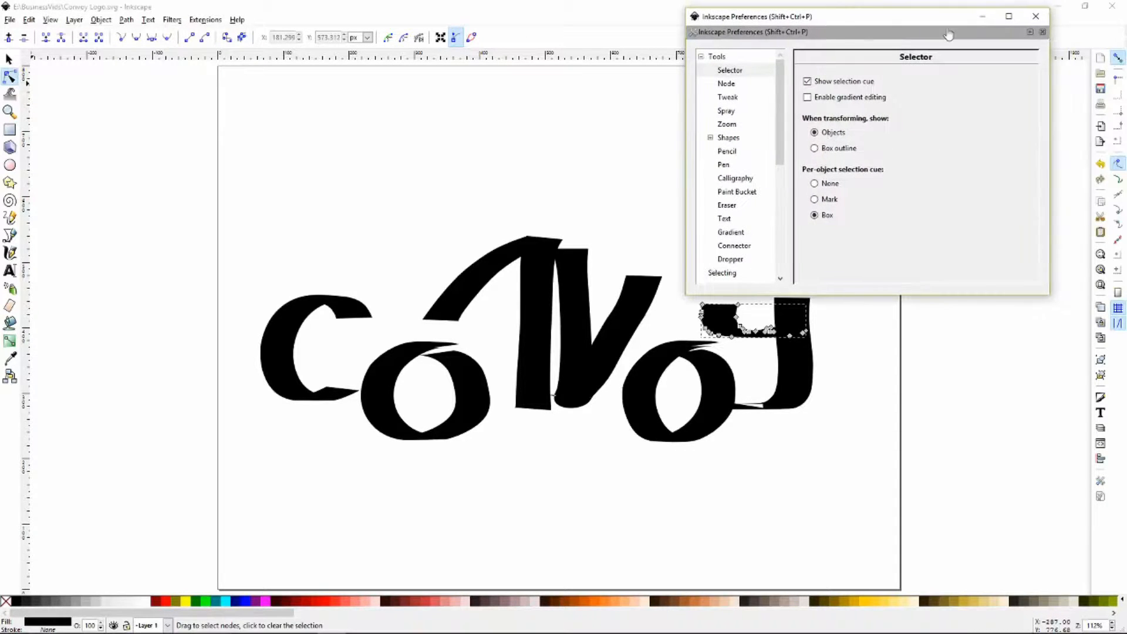
left_click(1037, 16)
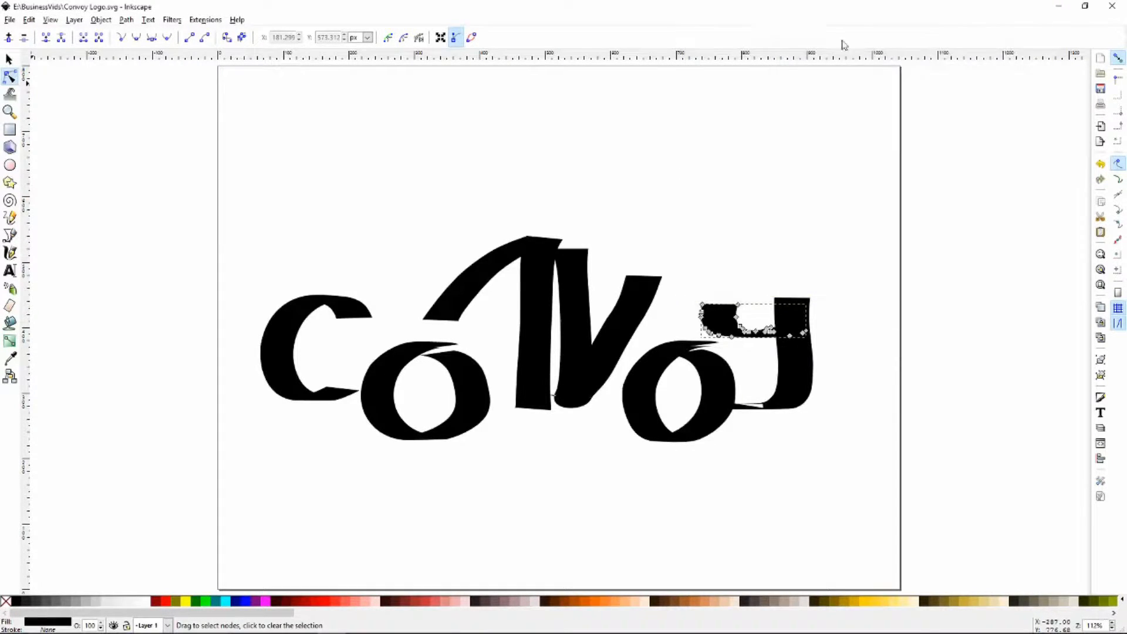
Select the first letter o and examine how densely its outline is covered with nodes
left_click(10, 60)
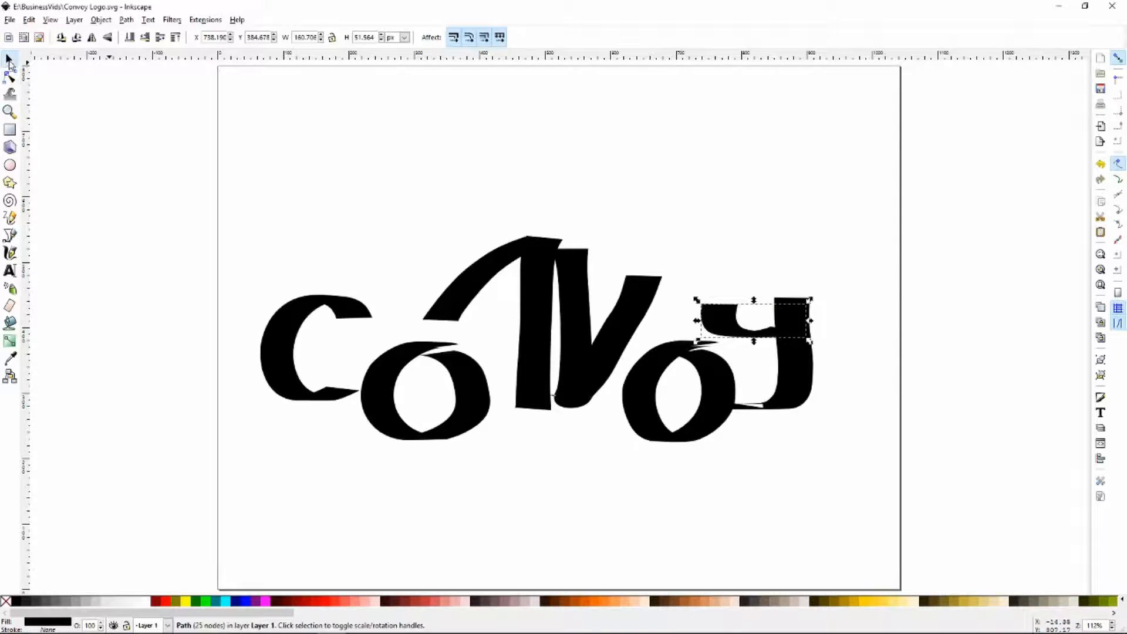
left_click(332, 376)
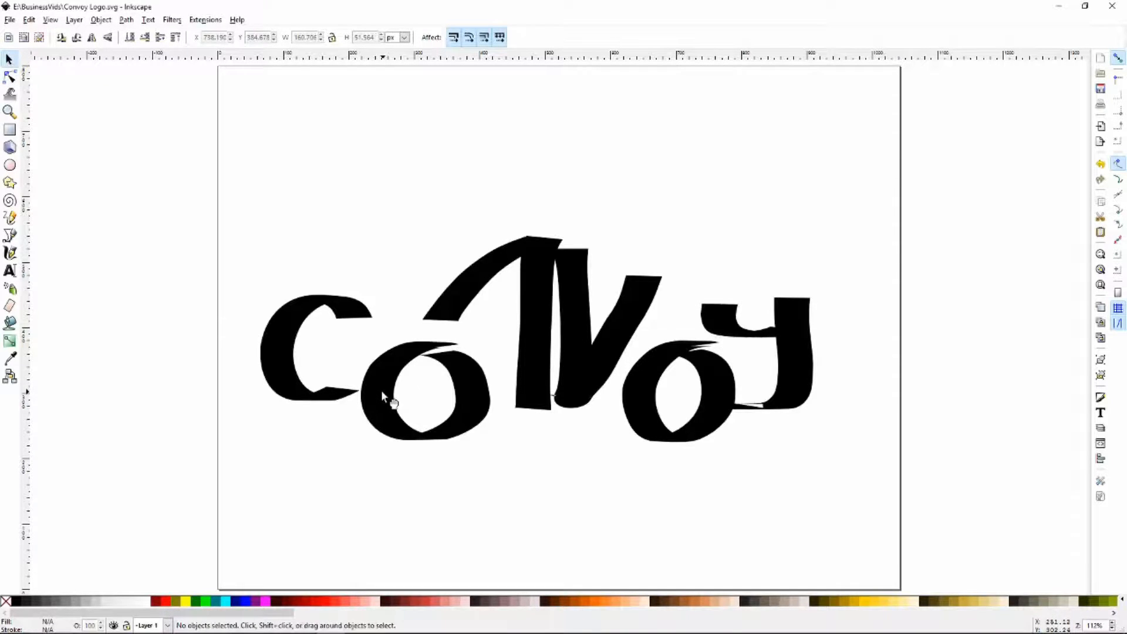
left_click(377, 383)
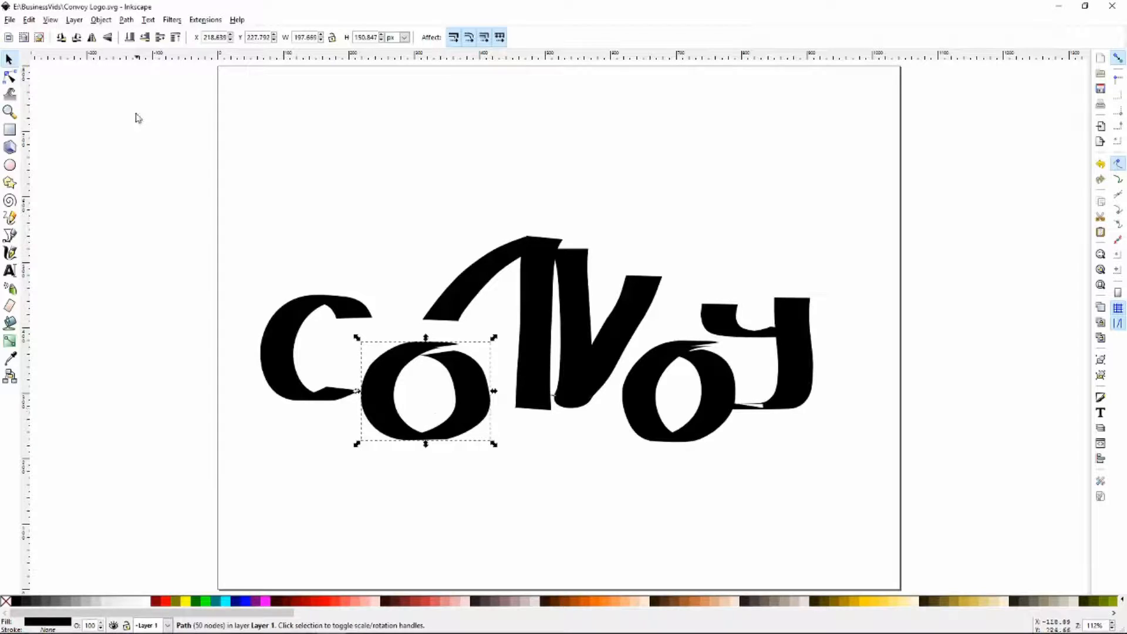
left_click(9, 77)
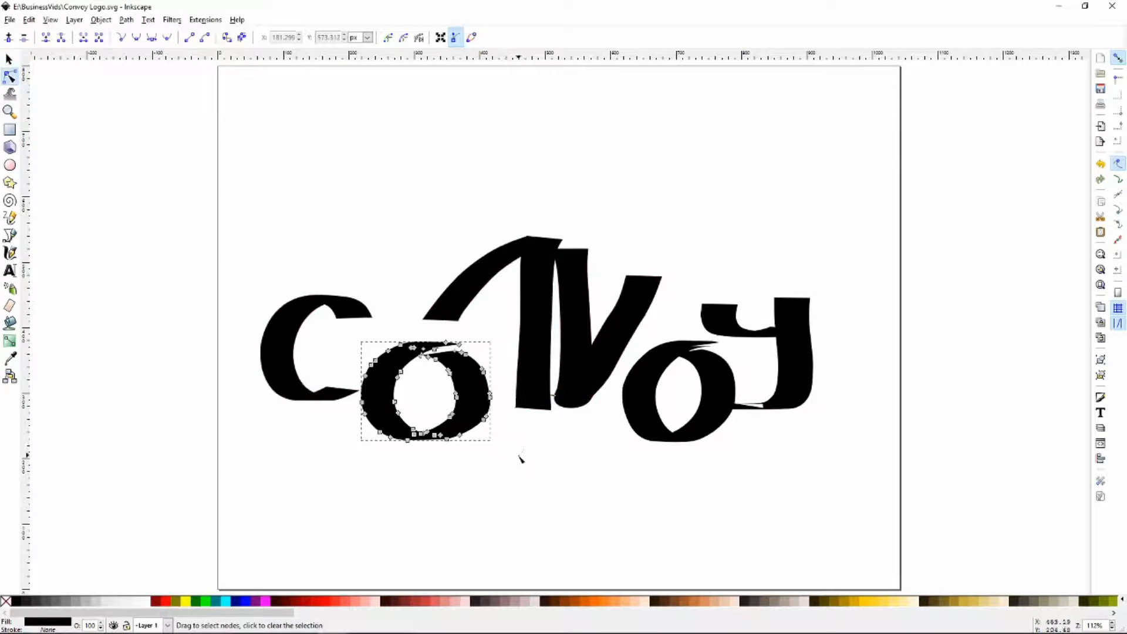
Select all the lettering strokes of "Convoy" and simplify their paths to reduce the number of nodes
left_click(9, 60)
left_click_drag(212, 244, 900, 502)
left_click_drag(210, 188, 942, 567)
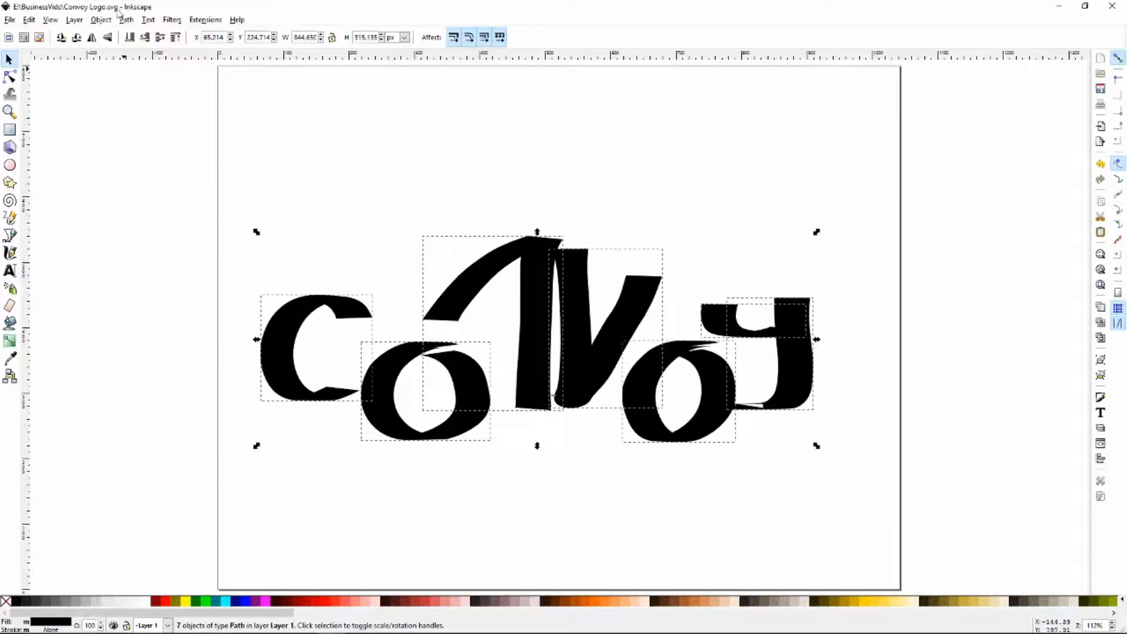
left_click(9, 76)
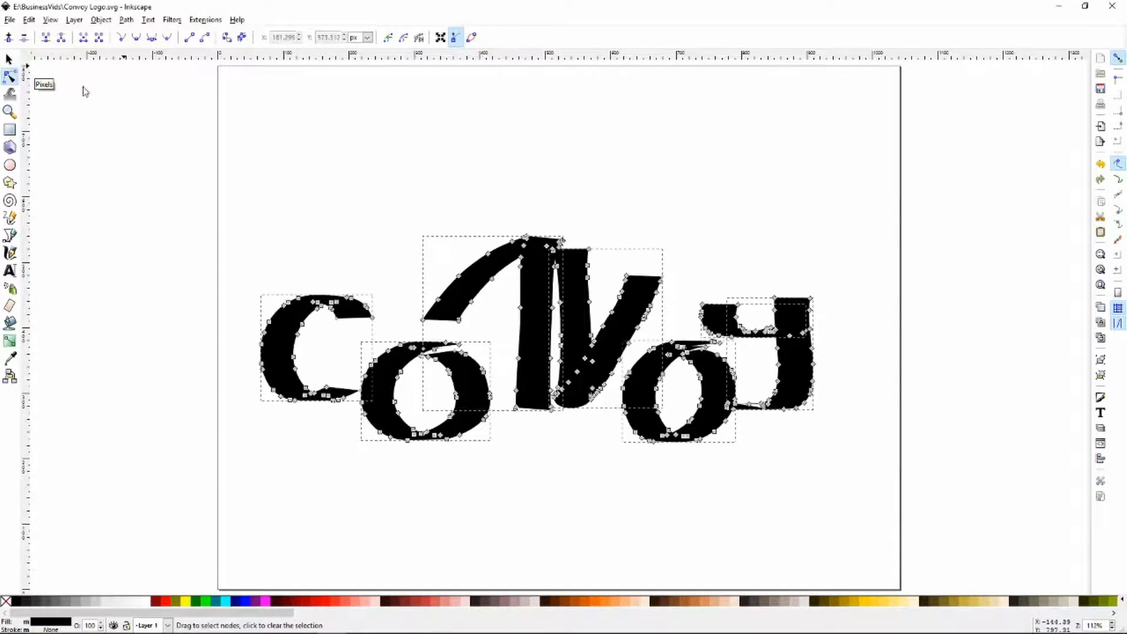
left_click(127, 20)
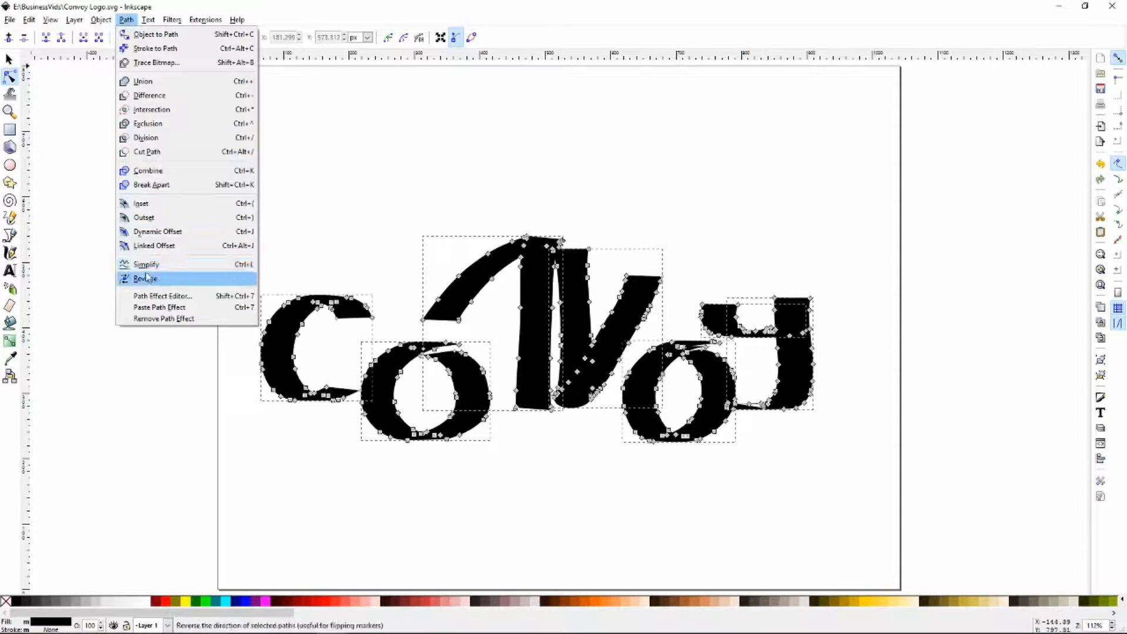
left_click(251, 267)
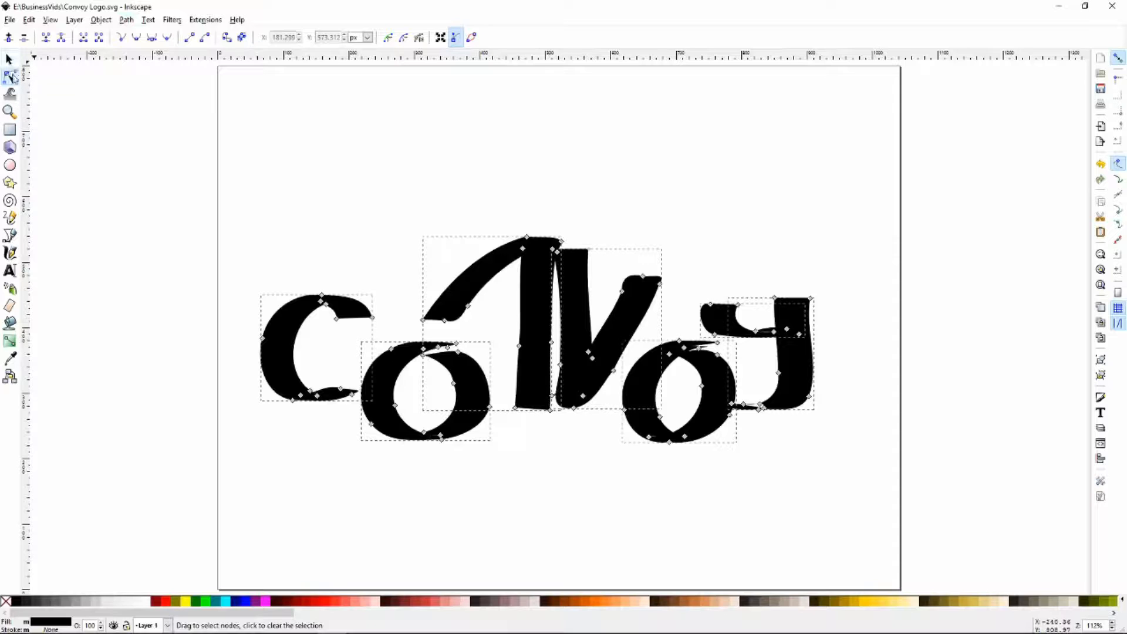
Edit the first letter o's nodes, repositioning those along its top to reshape the overlapping stroke ends
left_click(9, 60)
left_click(106, 255)
left_click(408, 416)
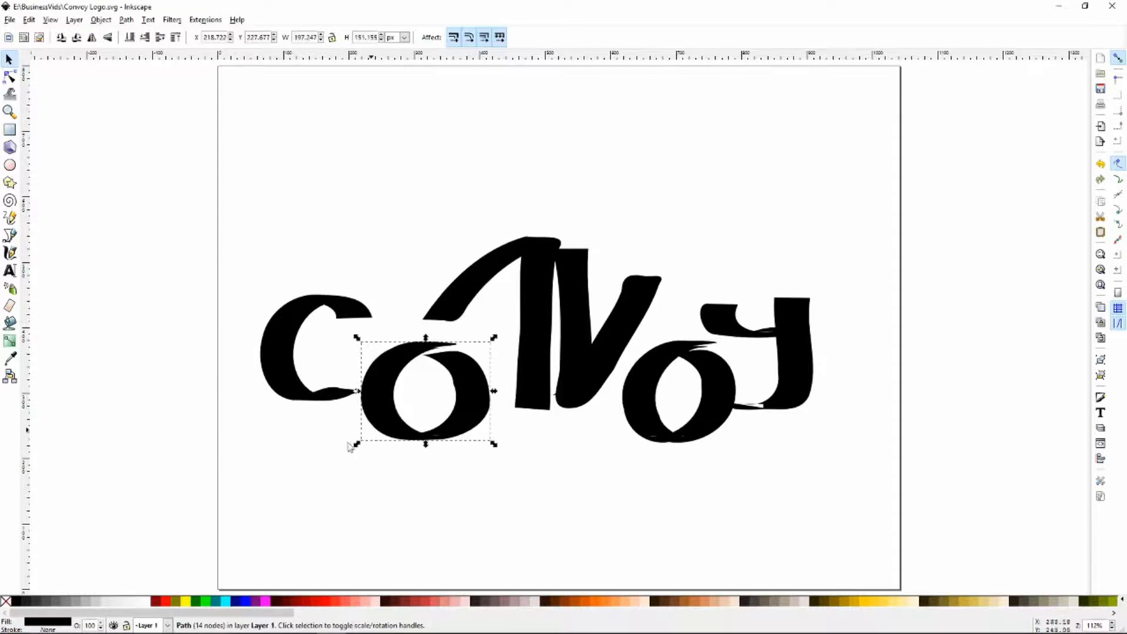
left_click(9, 77)
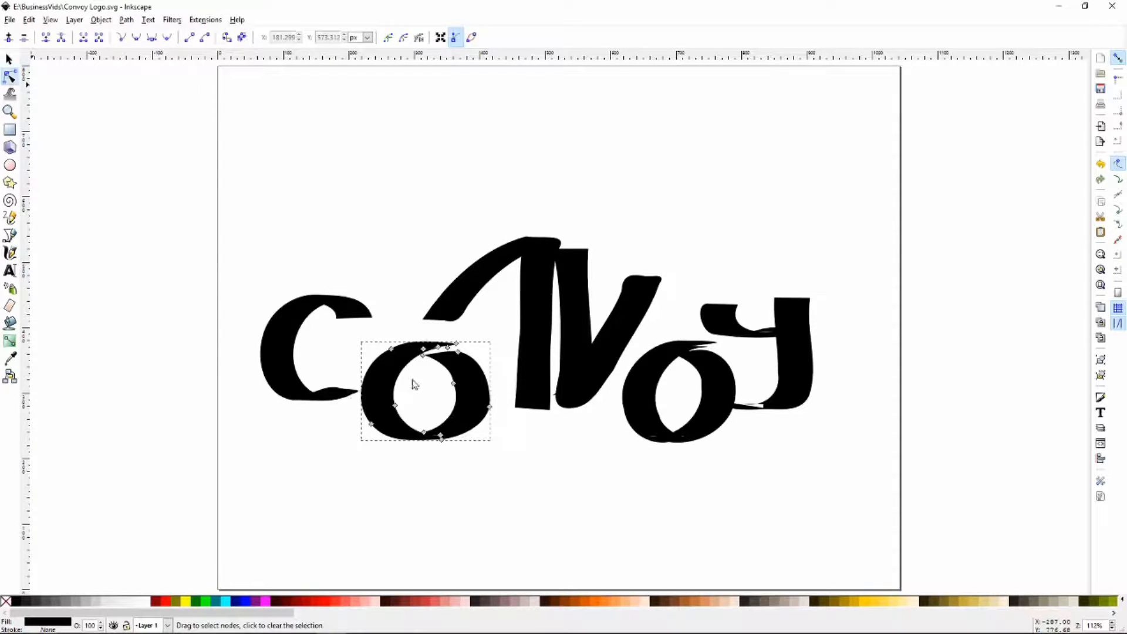
key("plus")
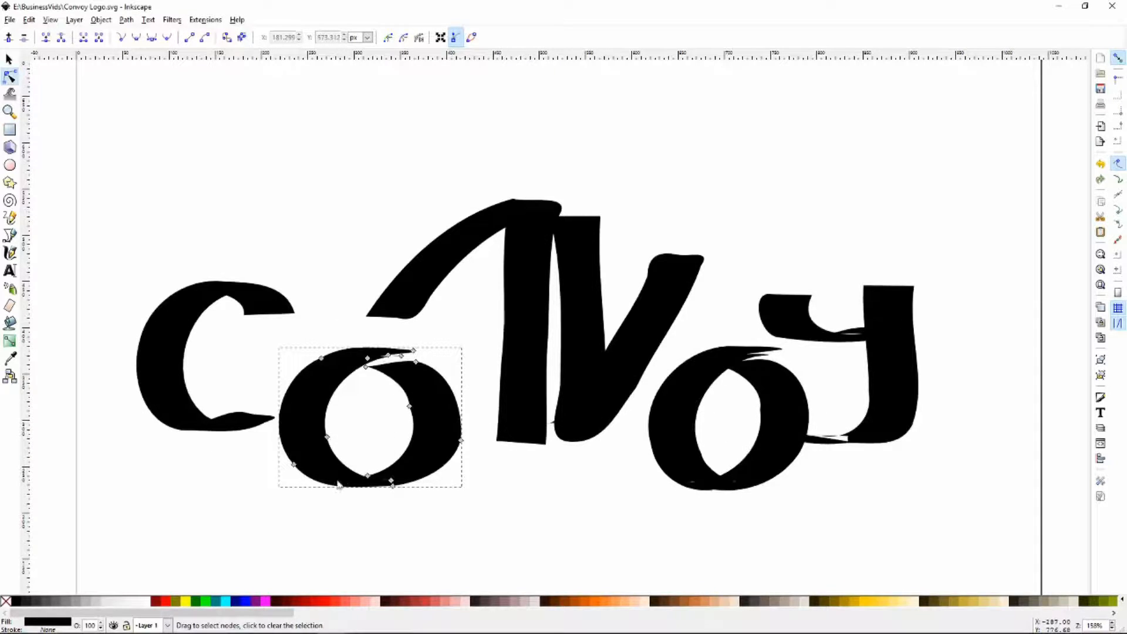
key("plus")
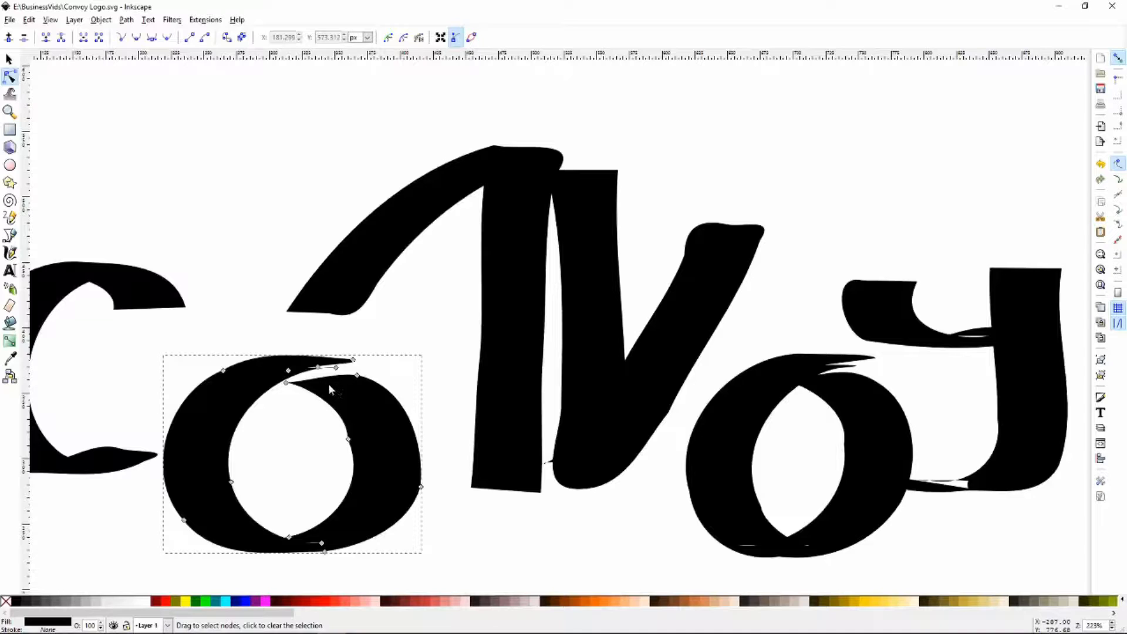
key("3")
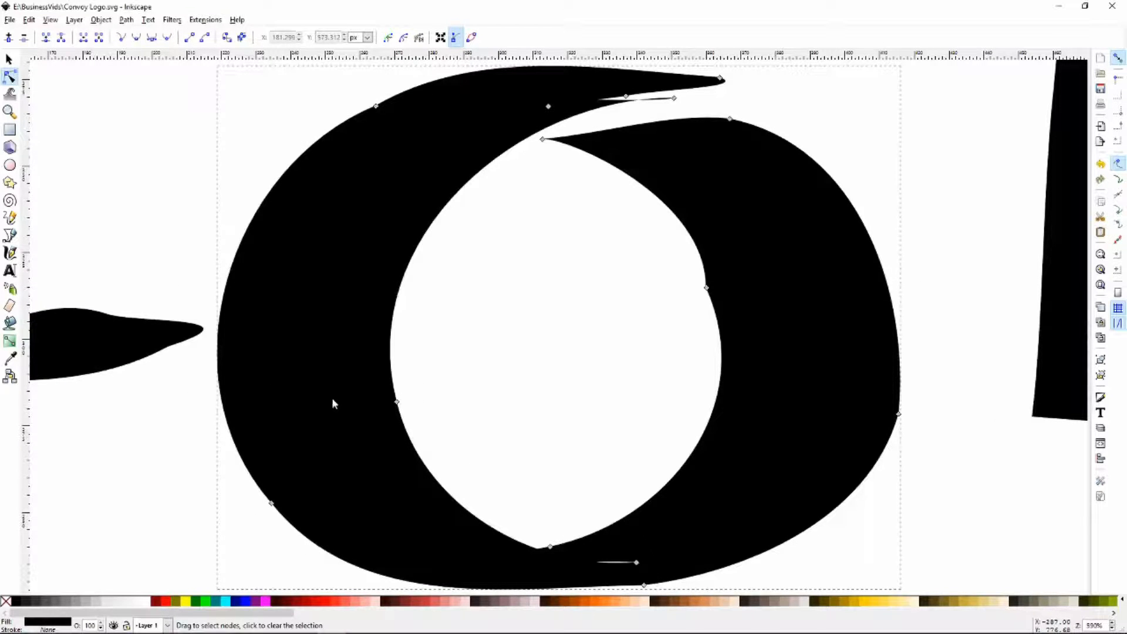
key("5")
key("3")
key("5")
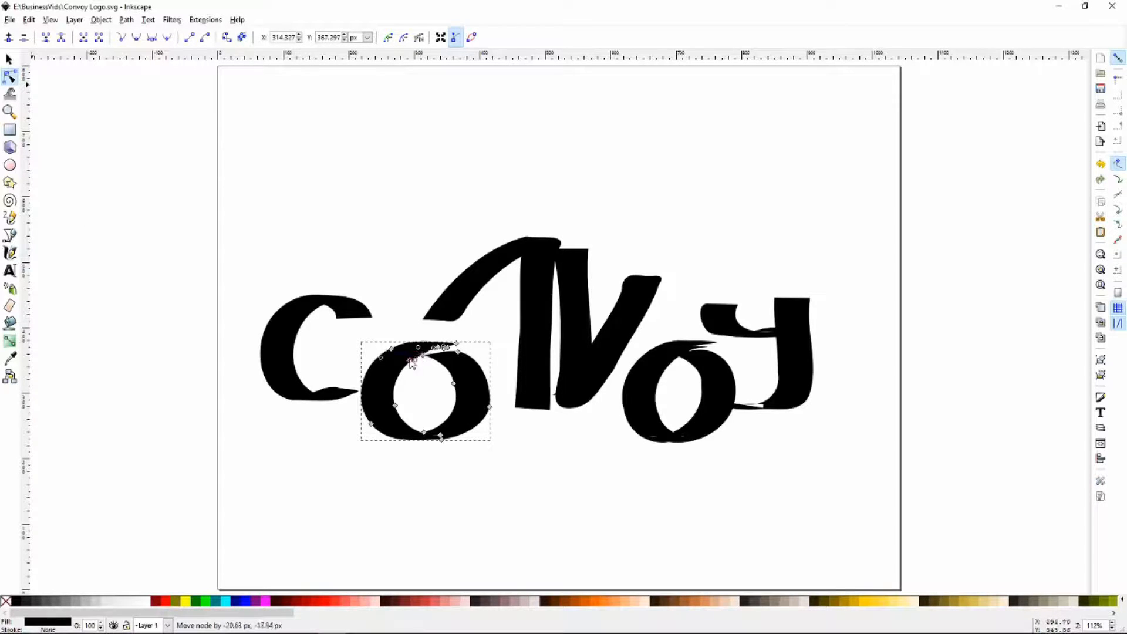
mouse_move(424, 351)
left_mouse_down()
mouse_move(429, 328)
mouse_move(437, 346)
left_mouse_up()
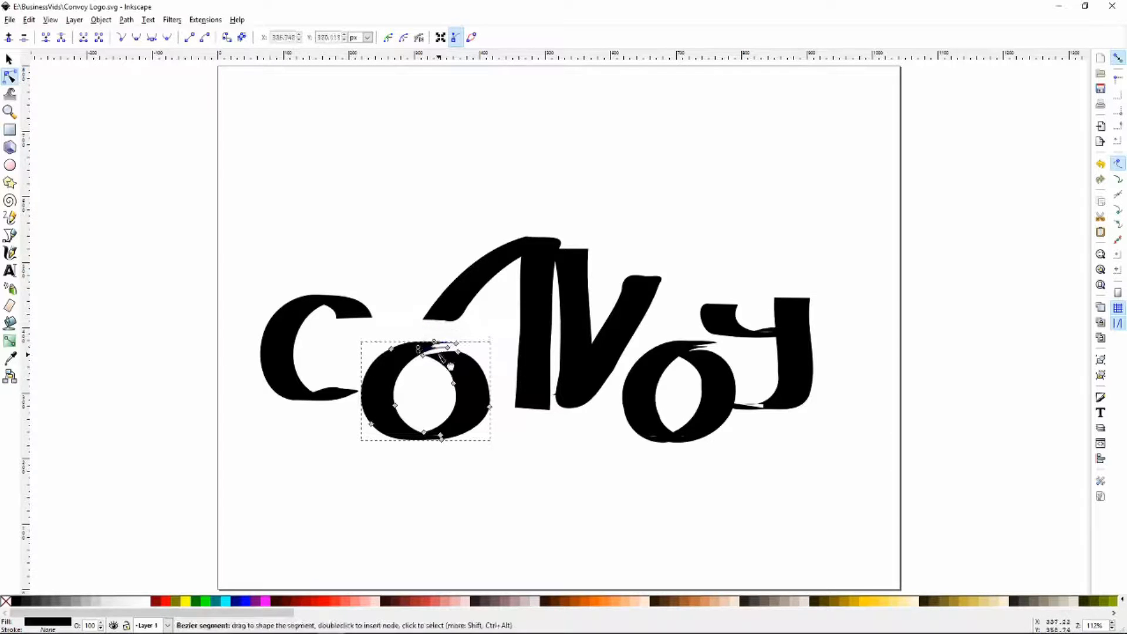
mouse_move(449, 351)
left_mouse_down()
mouse_move(421, 363)
mouse_move(442, 342)
left_mouse_up()
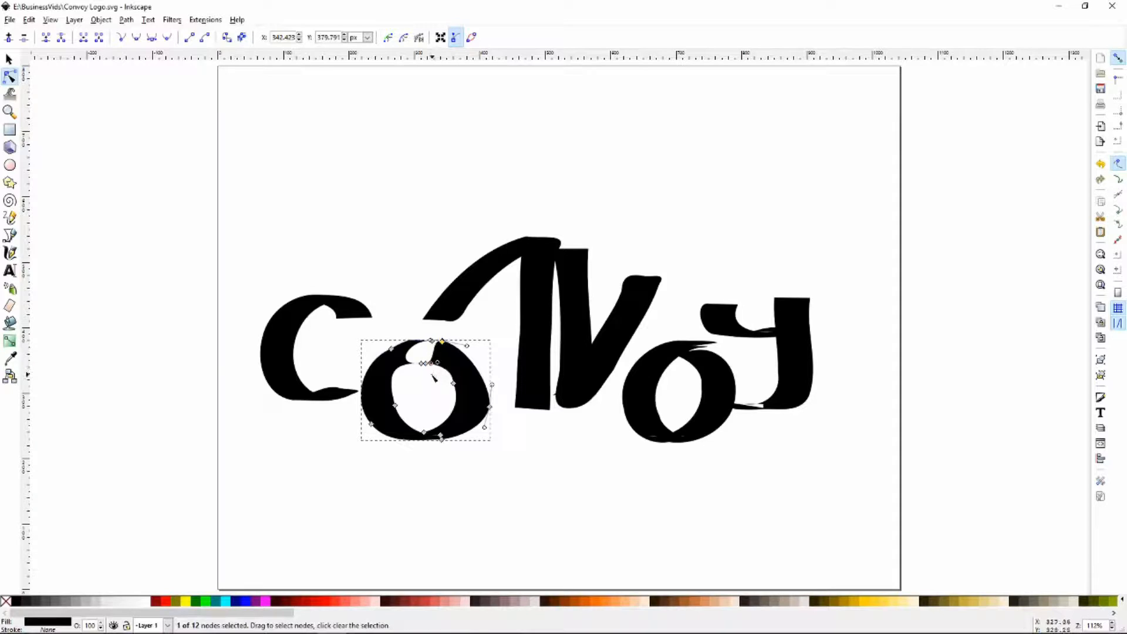
Delete two surplus outer nodes at the top of the first letter o
key("plus")
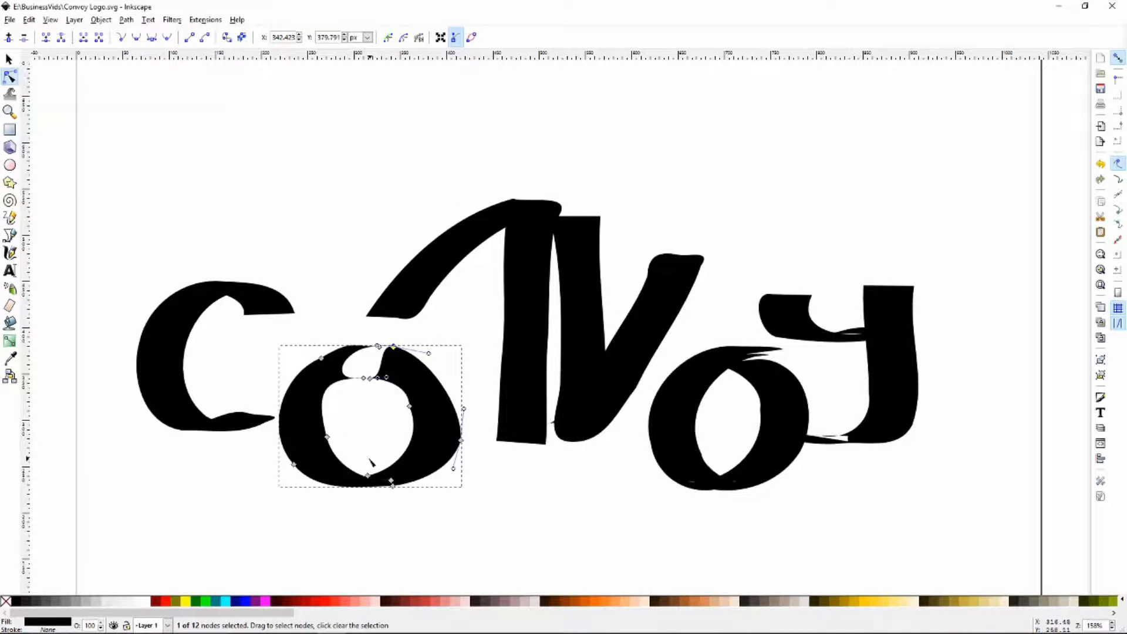
key("plus")
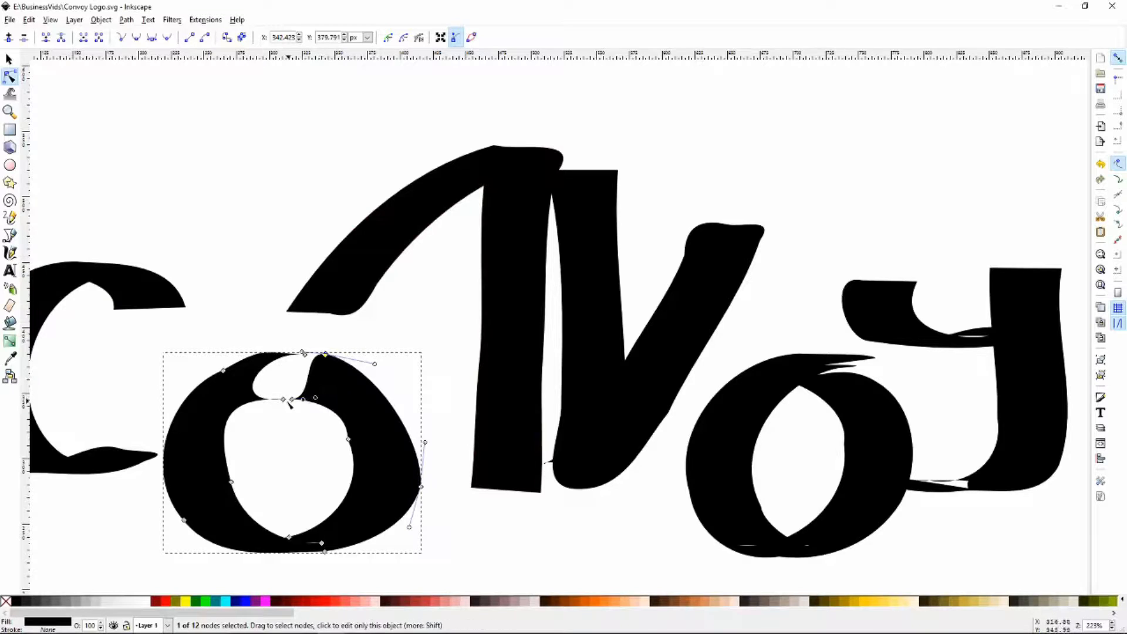
key("Delete")
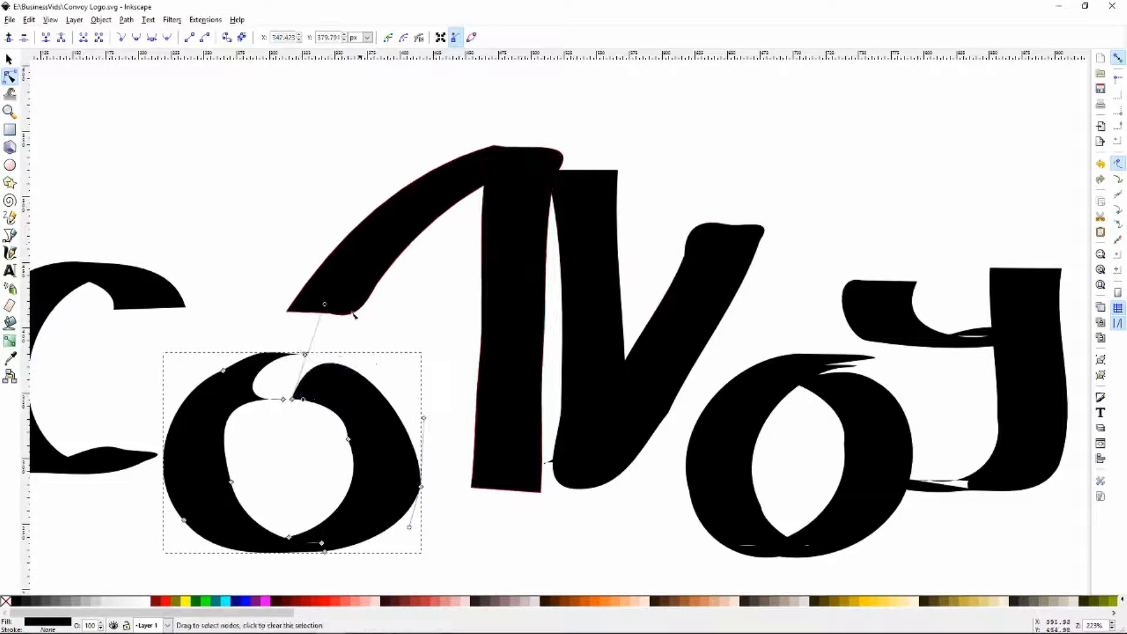
left_click(305, 356)
key("Delete")
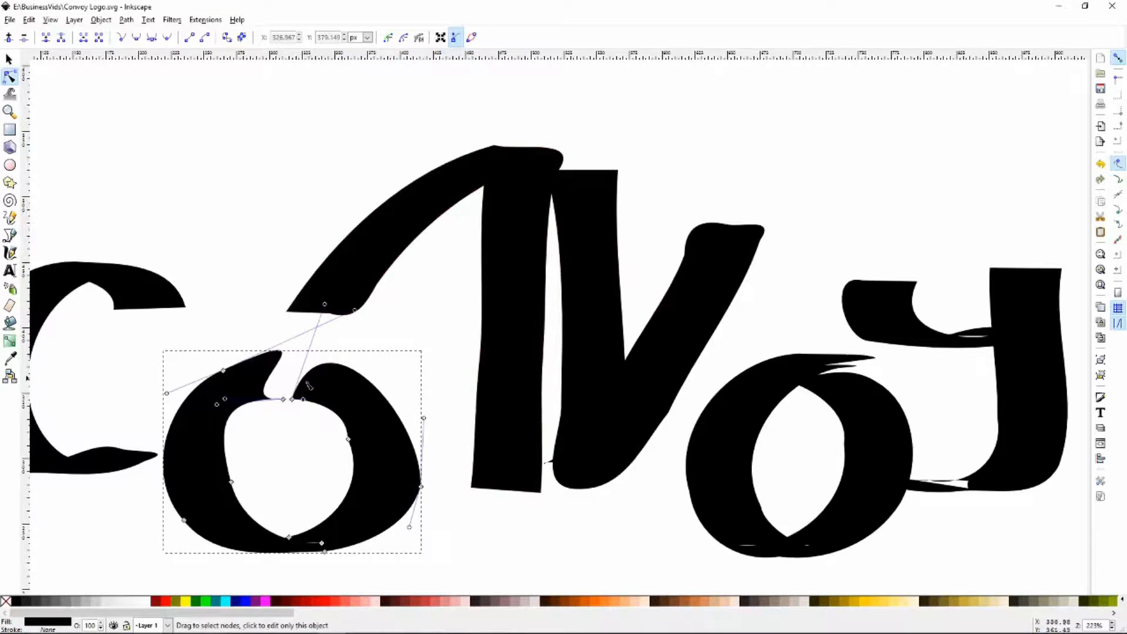
Break the first o's path at the inner node beside the top gap and reshape the stroke's left end with its nodes and handle
left_click(284, 400)
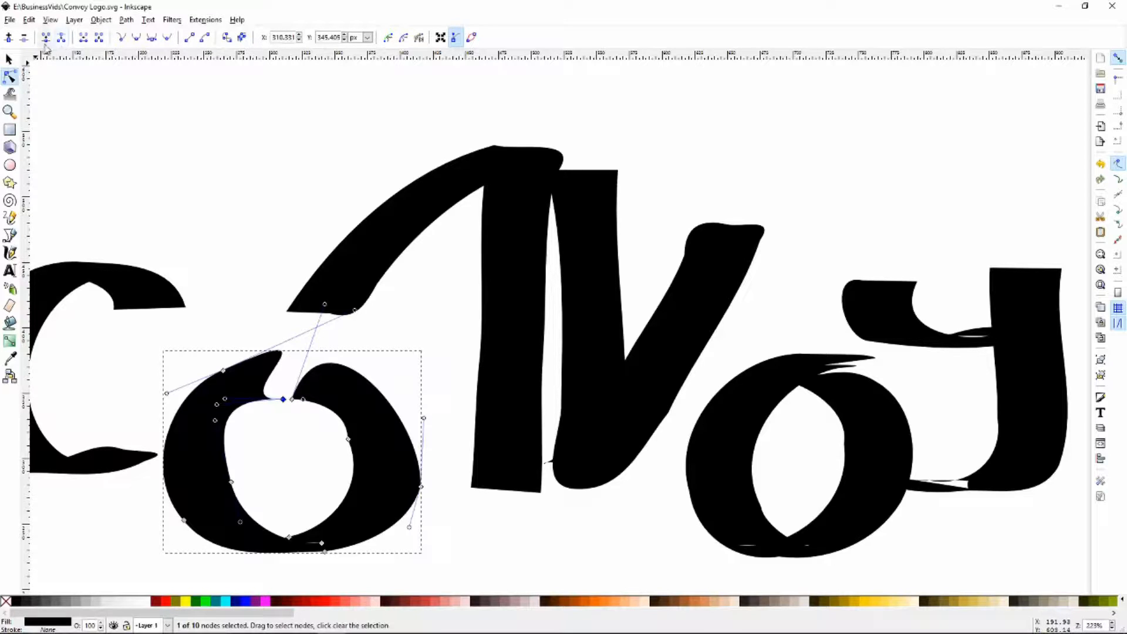
left_click(61, 37)
left_click_drag(284, 400, 187, 392)
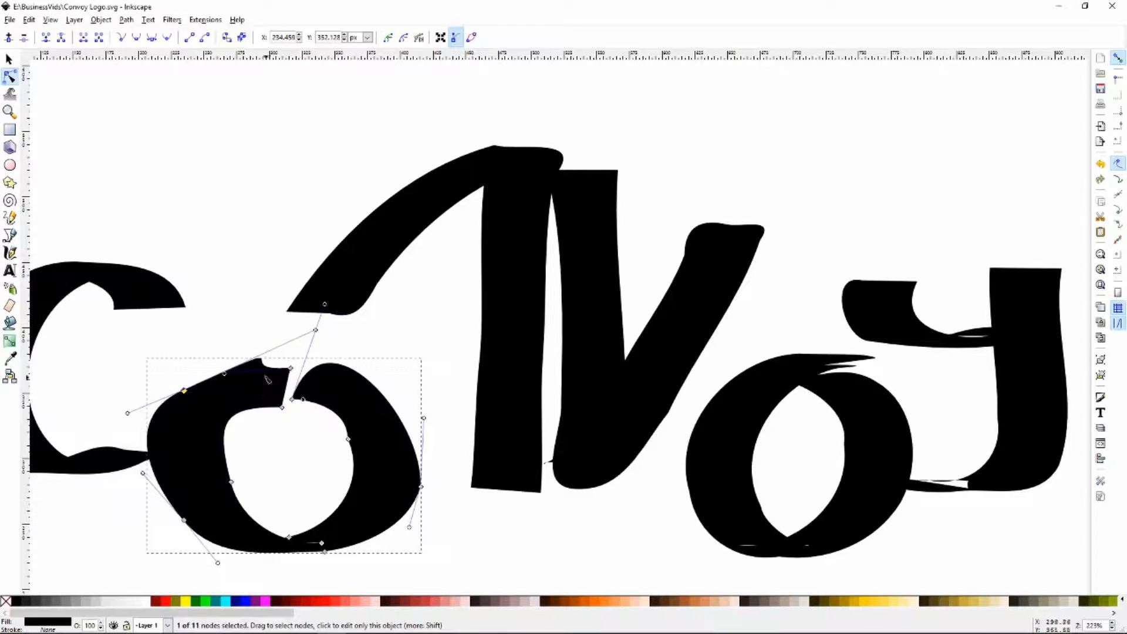
left_click_drag(315, 330, 223, 356)
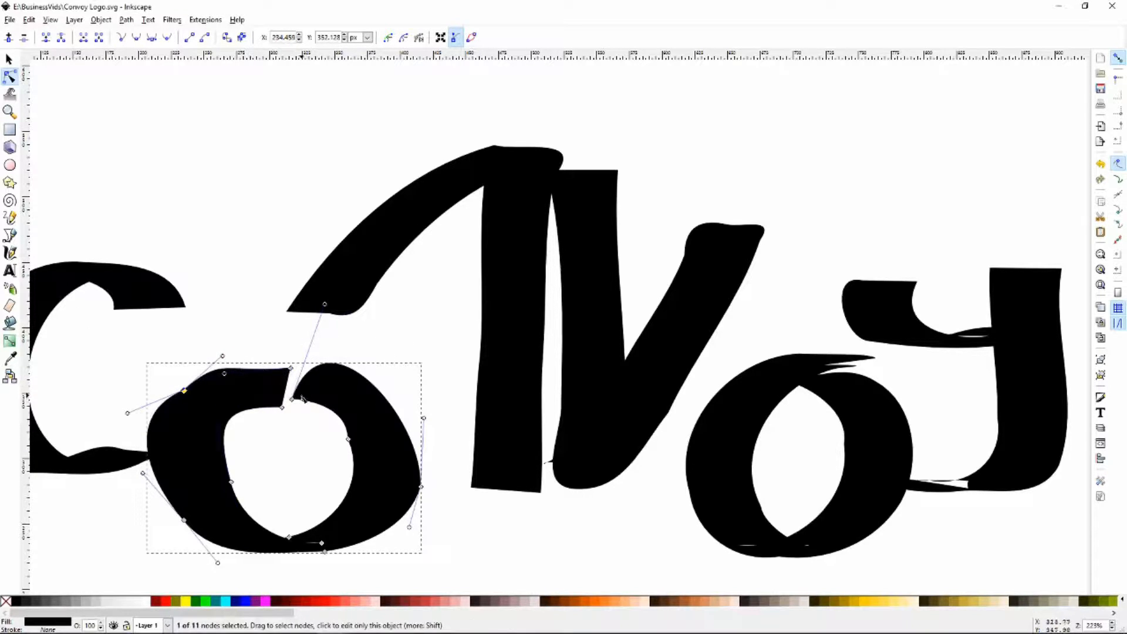
Break the path at the right-hand stroke end of the first o and separate its inner and outer end nodes
left_click_drag(292, 400, 301, 394)
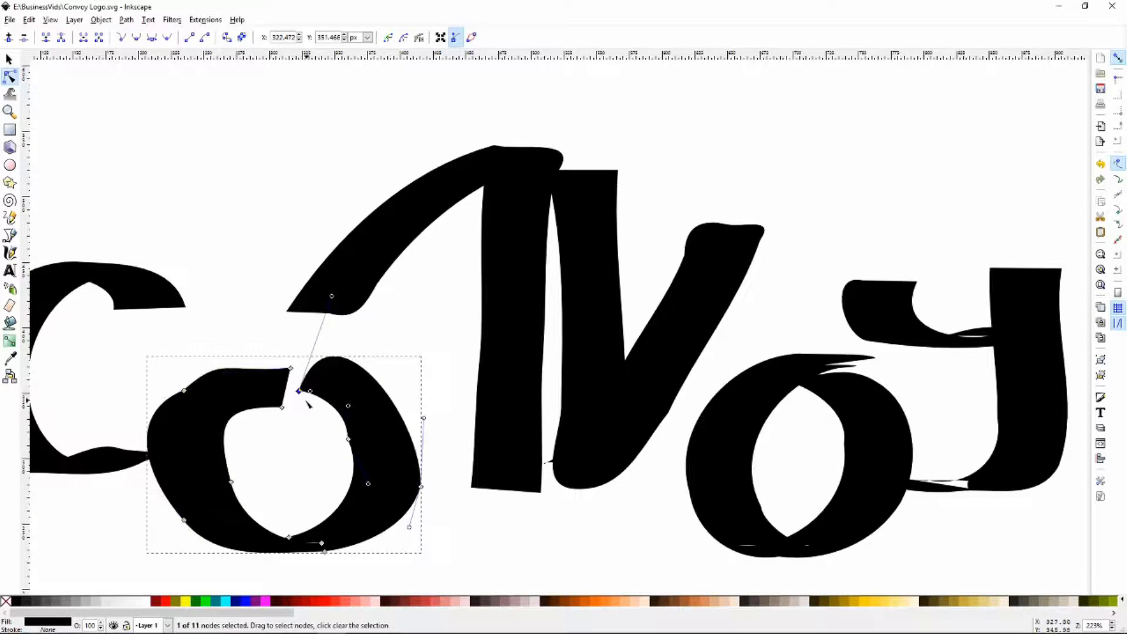
left_click(62, 38)
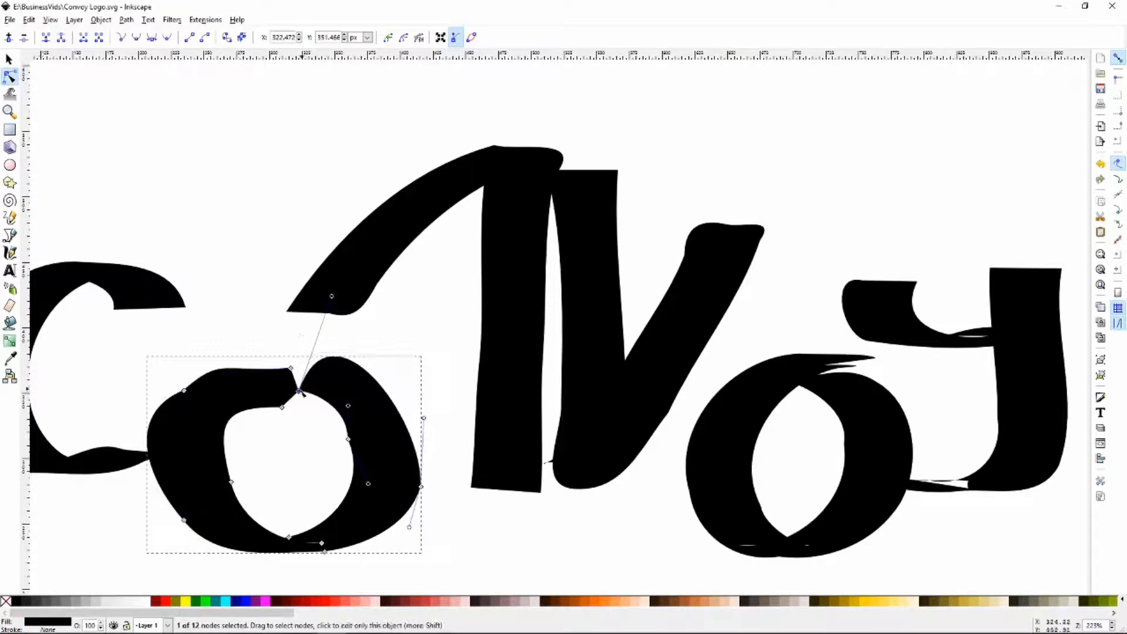
mouse_move(300, 392)
left_mouse_down()
mouse_move(300, 416)
mouse_move(307, 368)
mouse_move(304, 410)
left_mouse_up()
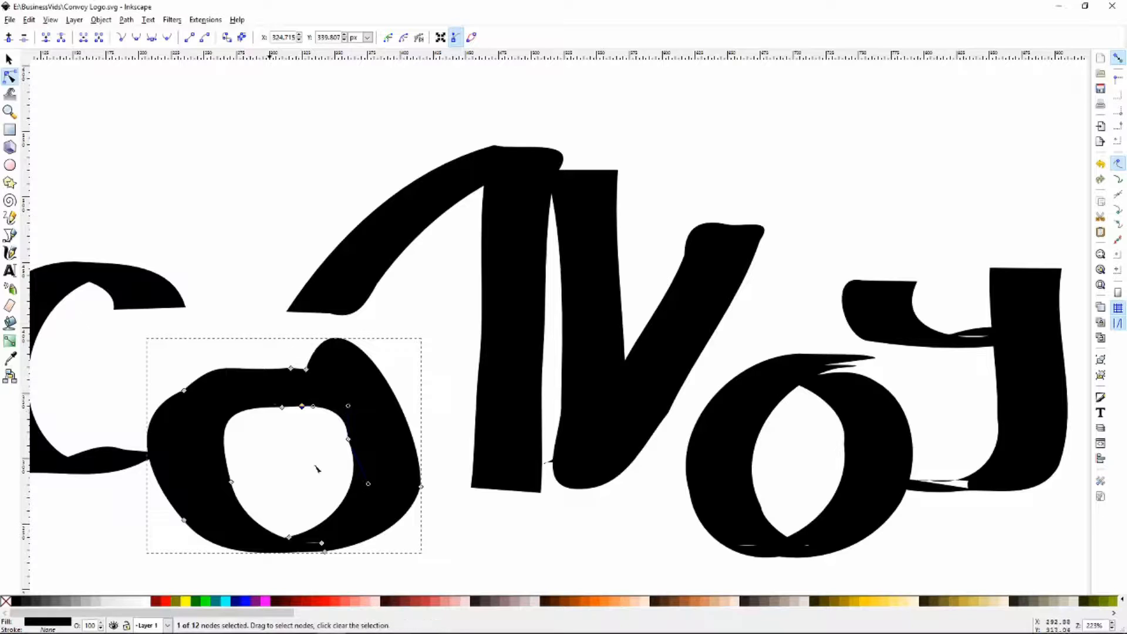
Join the inner pair and the outer pair of end nodes across the gap at the top of the first o
left_click_drag(310, 420, 266, 395)
left_click(46, 39)
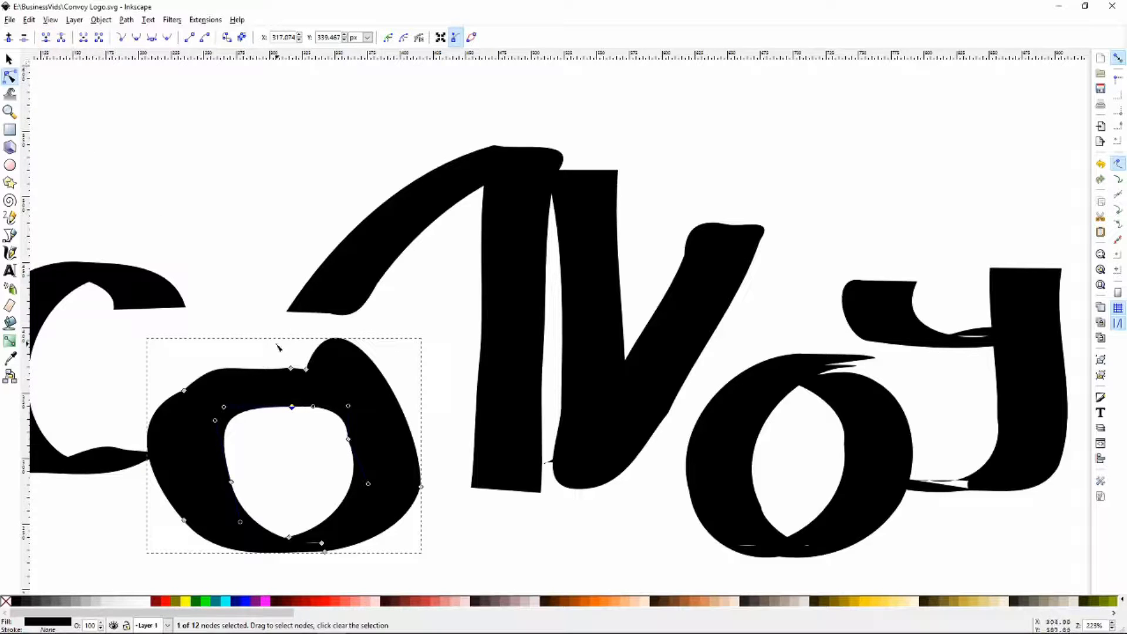
left_click_drag(278, 347, 324, 386)
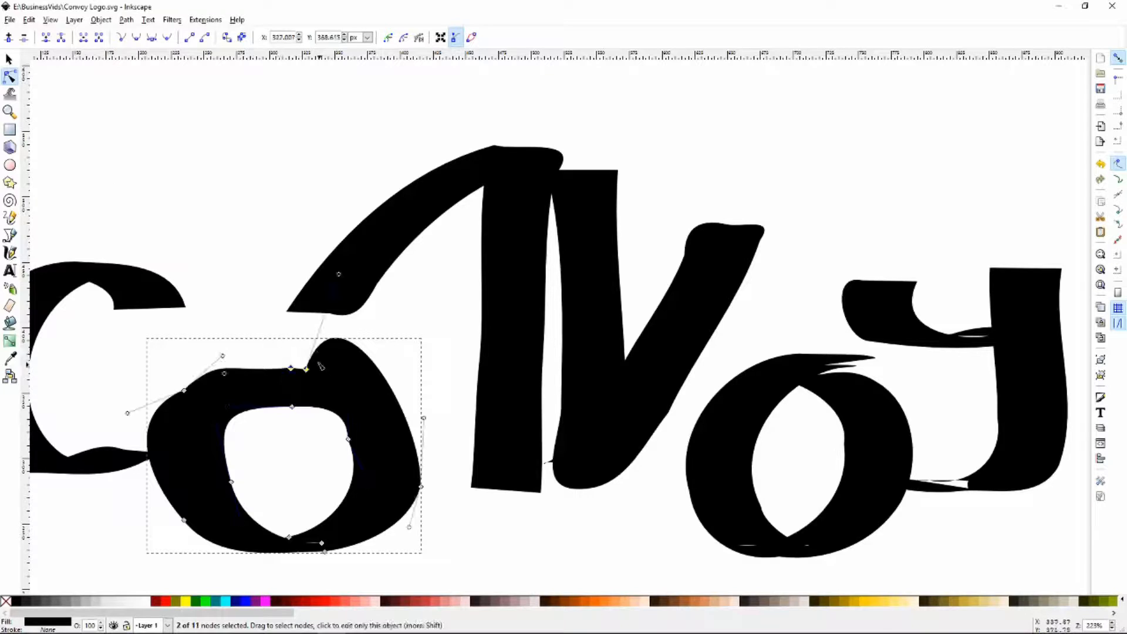
left_click(45, 38)
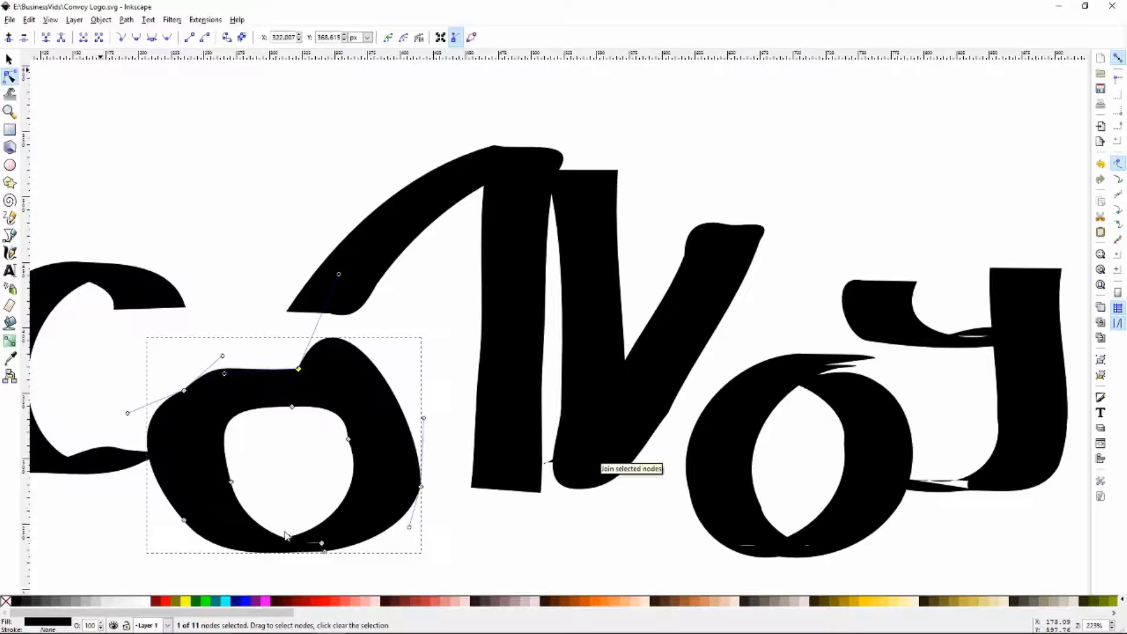
Delete the surplus inner nodes at the bottom of the first letter o and the two outer nodes along its left side
left_click_drag(289, 537, 338, 537)
key("Delete")
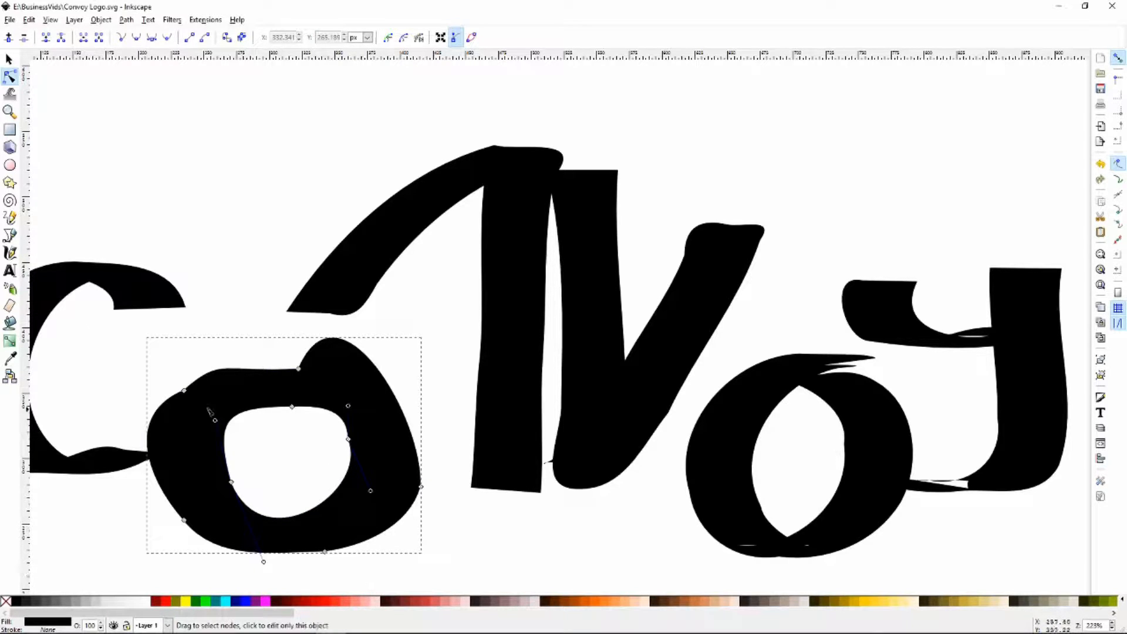
left_click_drag(129, 368, 206, 569)
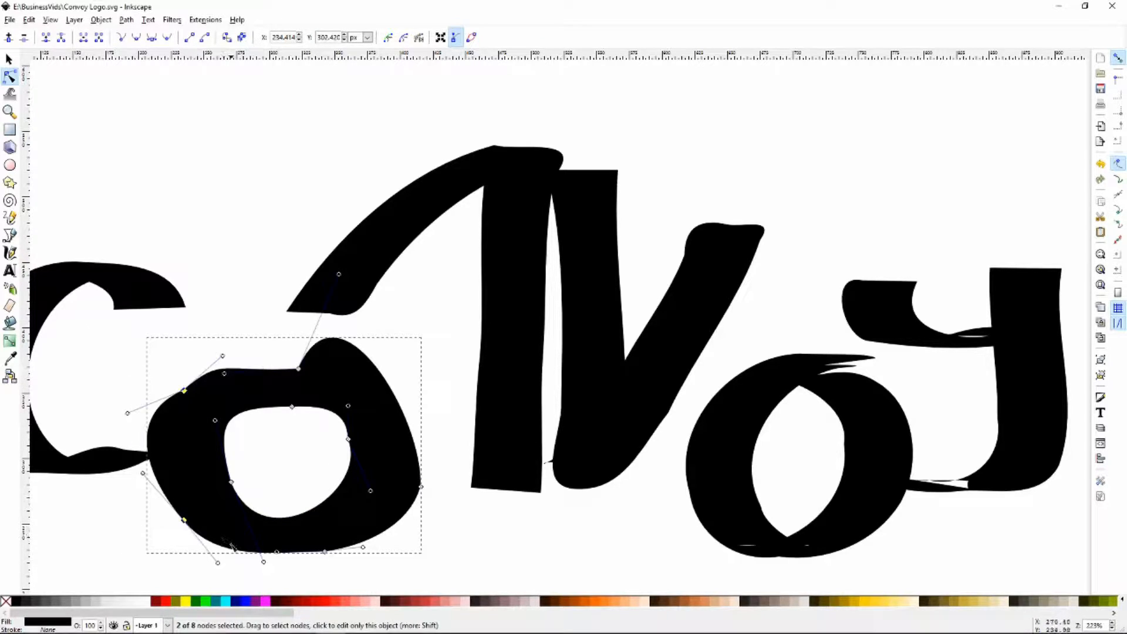
key("Delete")
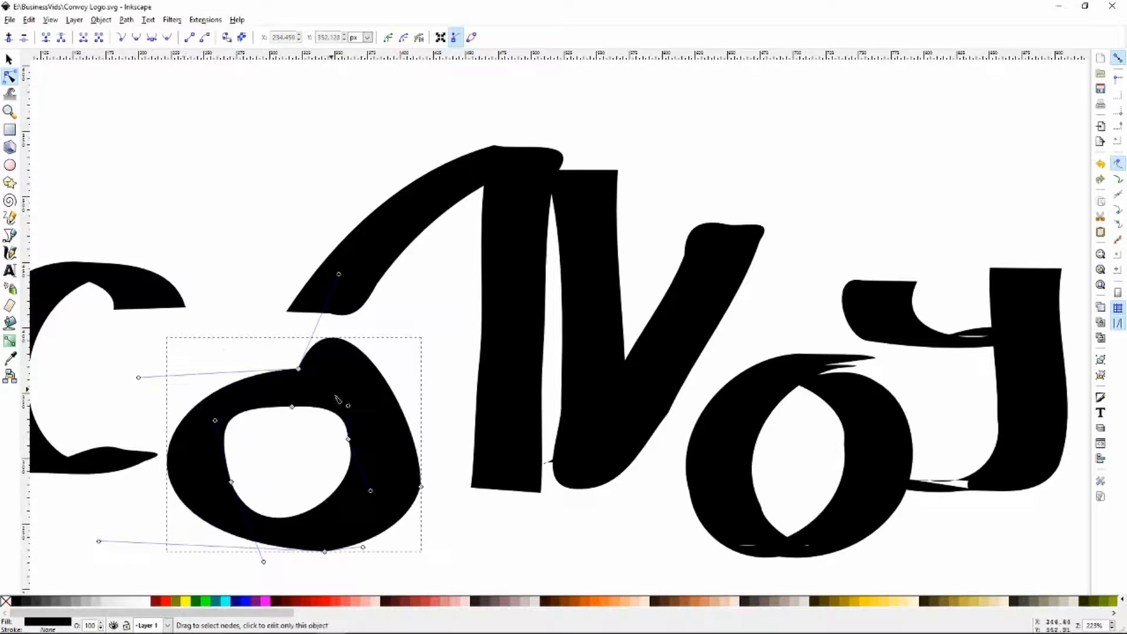
Try to reshape the inner edge of the first o by moving the handle of its right-hand inner node
left_click_drag(173, 334, 444, 575)
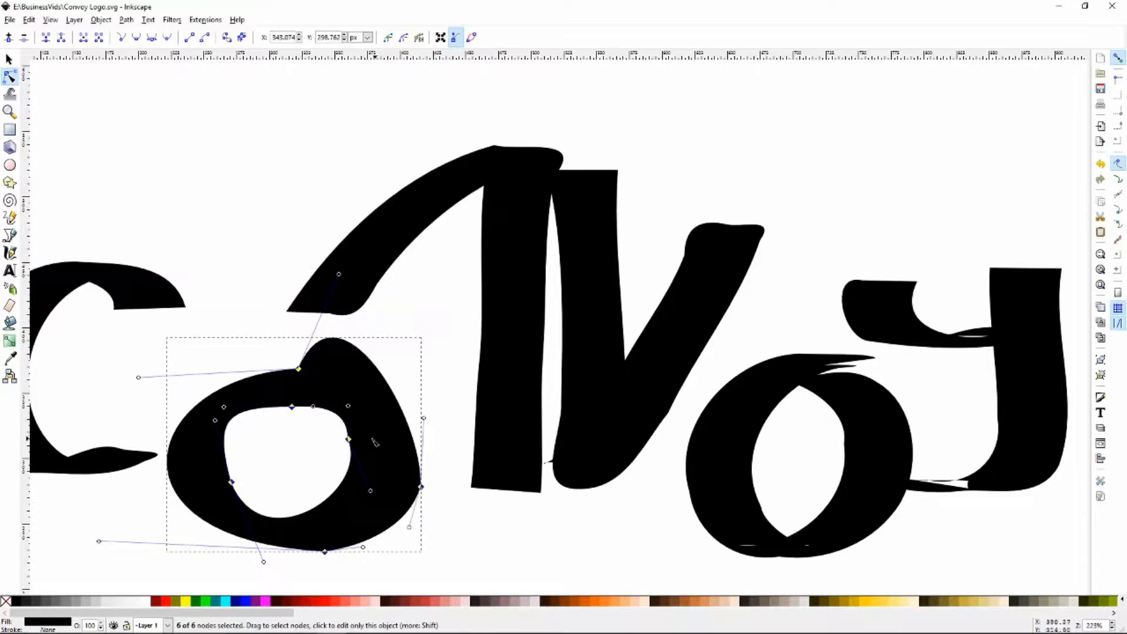
left_click_drag(348, 406, 341, 492)
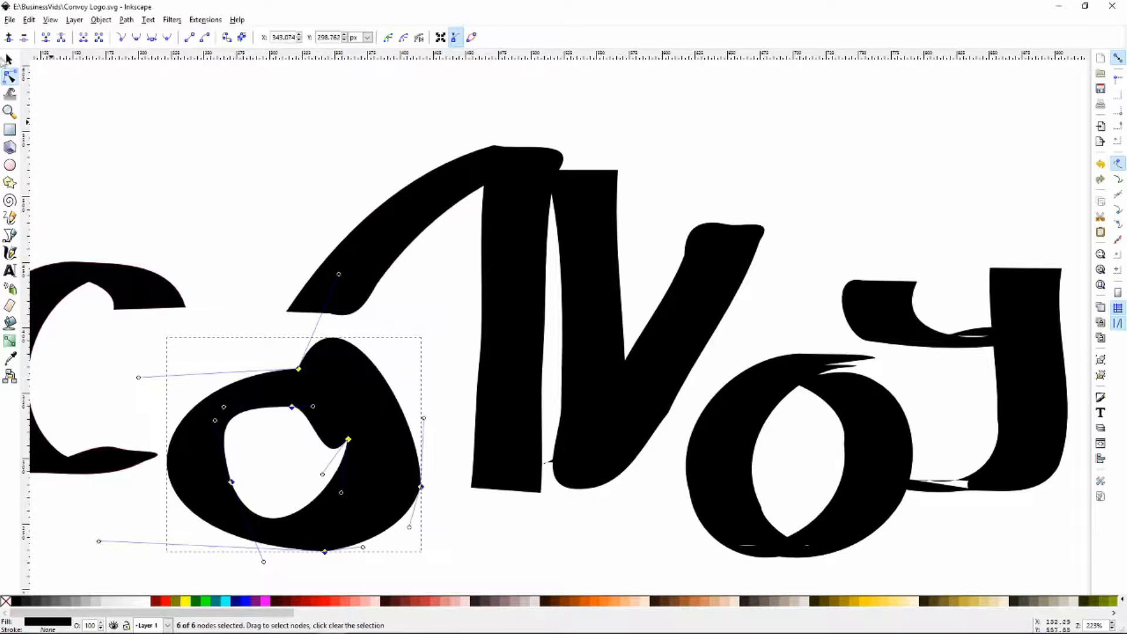
left_click(9, 61)
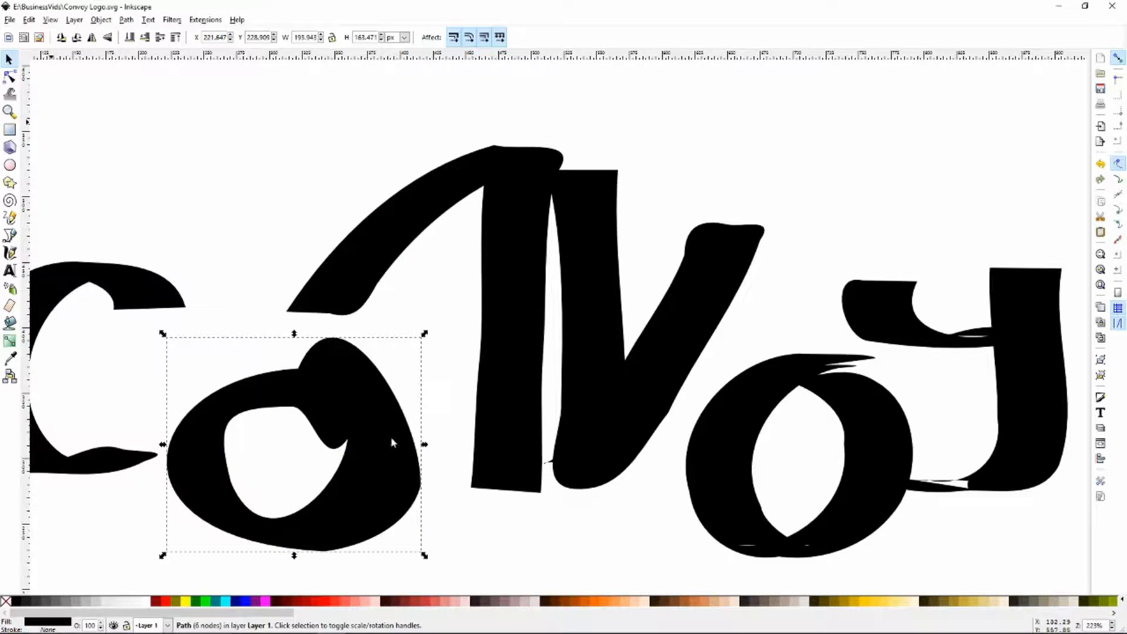
key("Escape")
Make all nodes of the first o symmetric and move its top outer node up and to the left
left_click(10, 83)
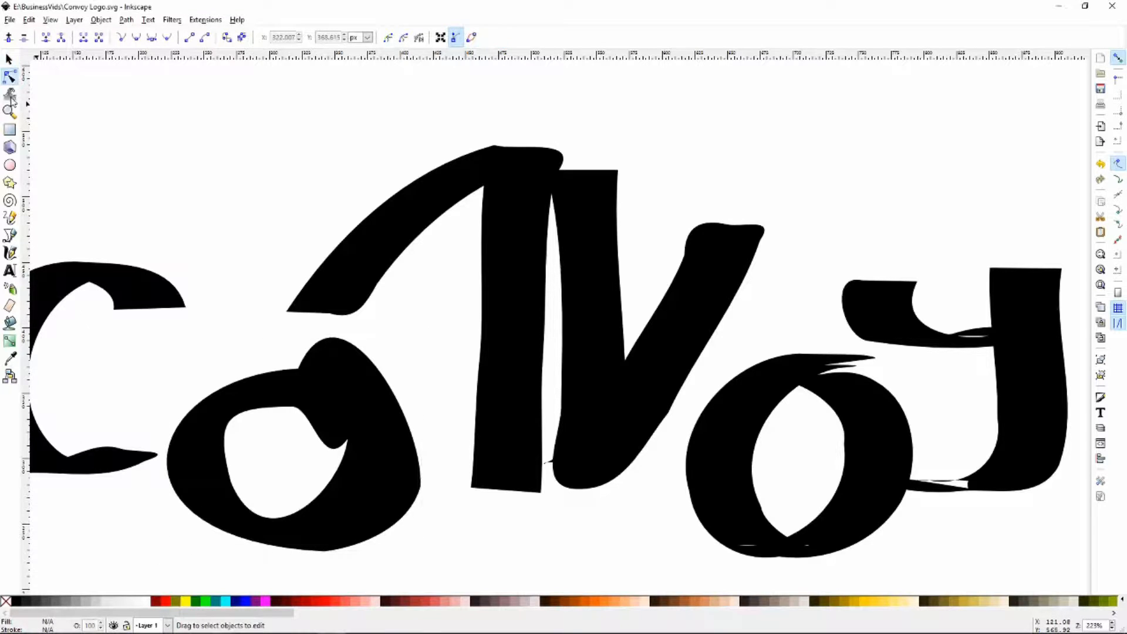
left_click(363, 463)
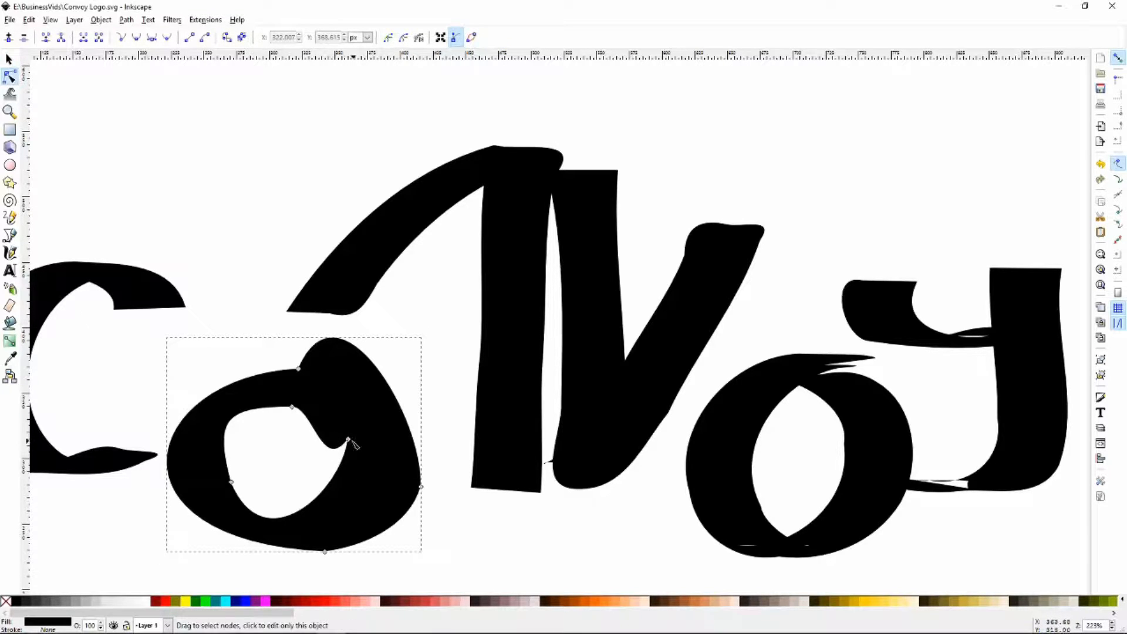
left_click_drag(175, 323, 469, 565)
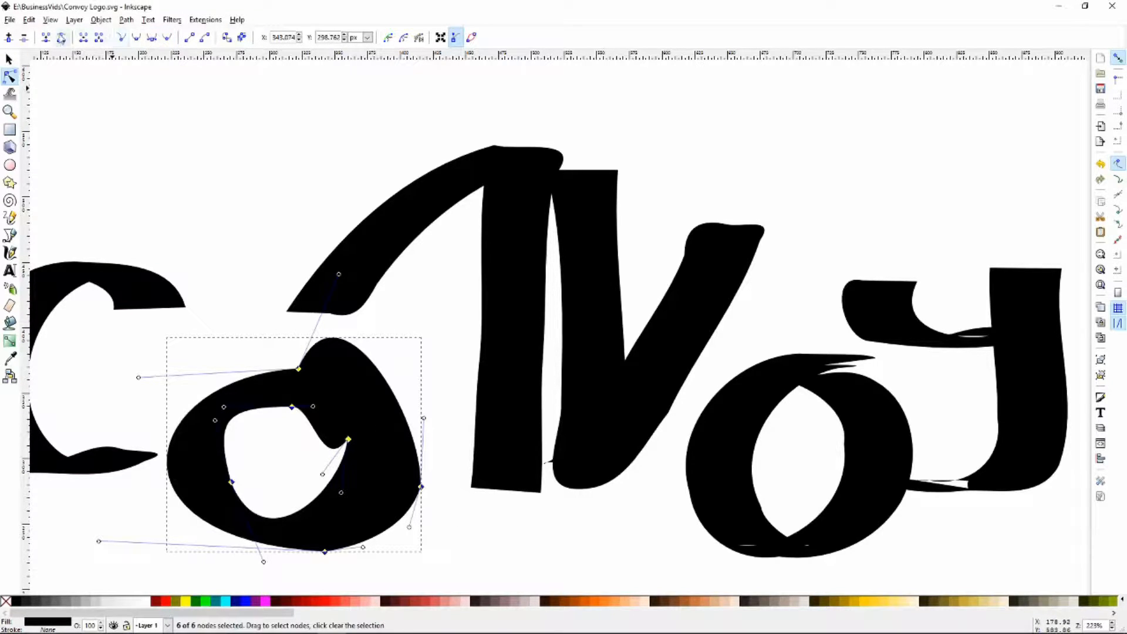
left_click(152, 39)
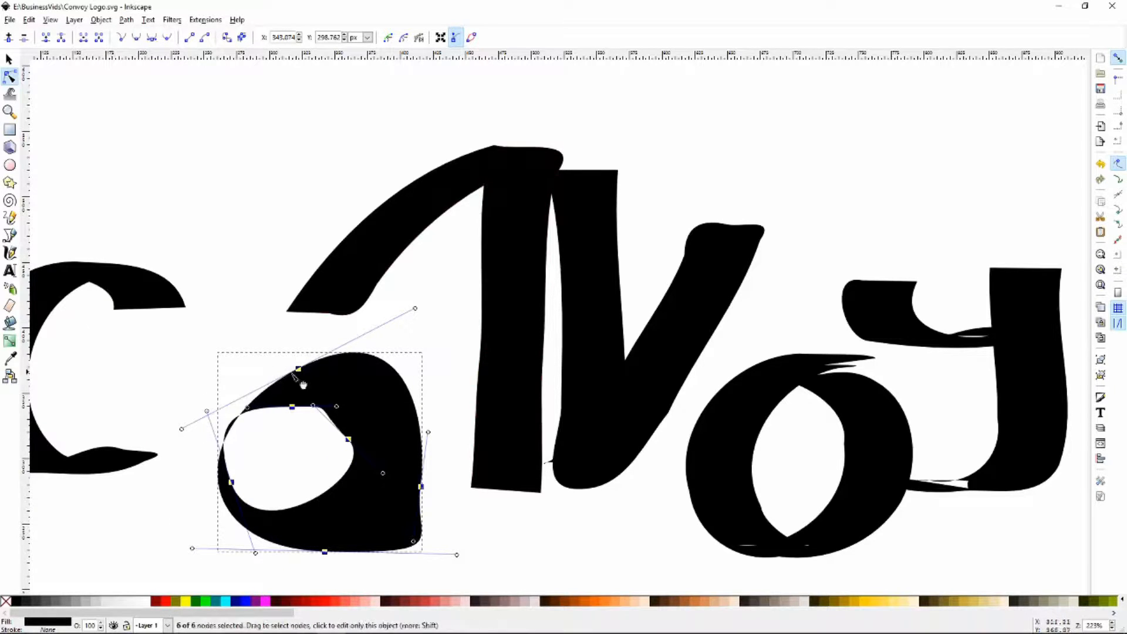
key("Escape")
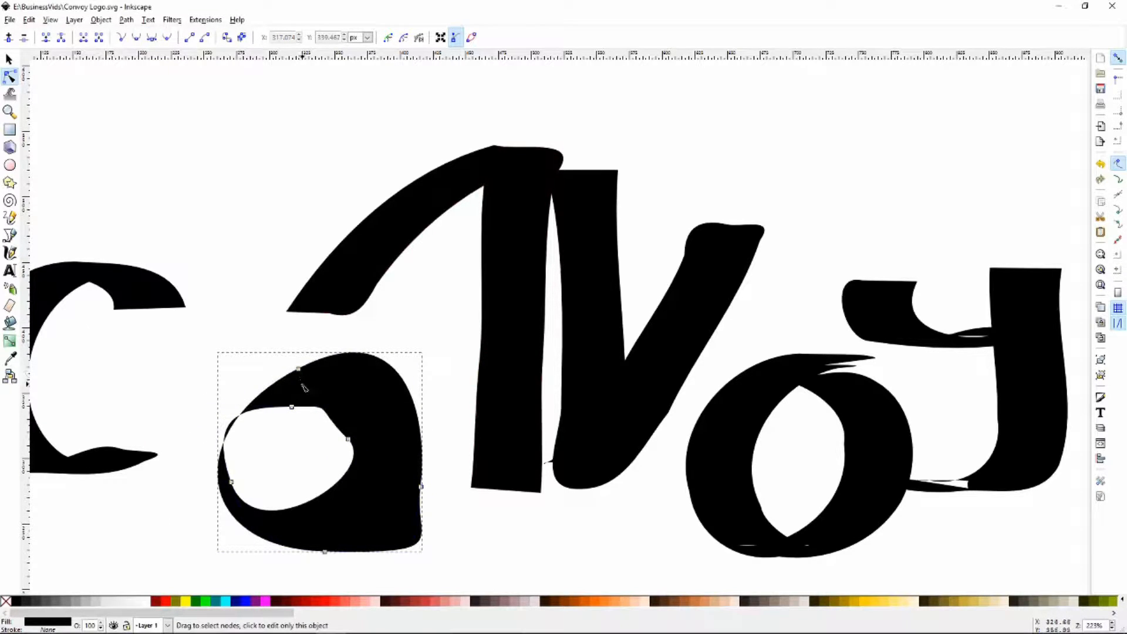
left_click_drag(298, 369, 247, 351)
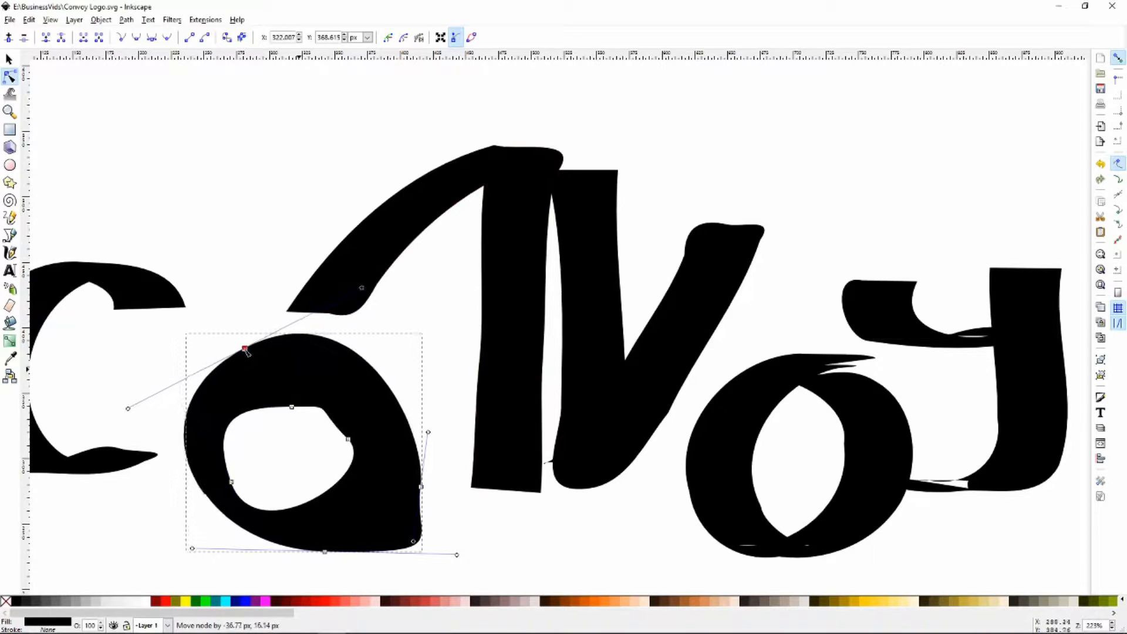
Reshape the inner contour of the first o into a small round hole with its nodes and handles
left_click_drag(348, 440, 309, 466)
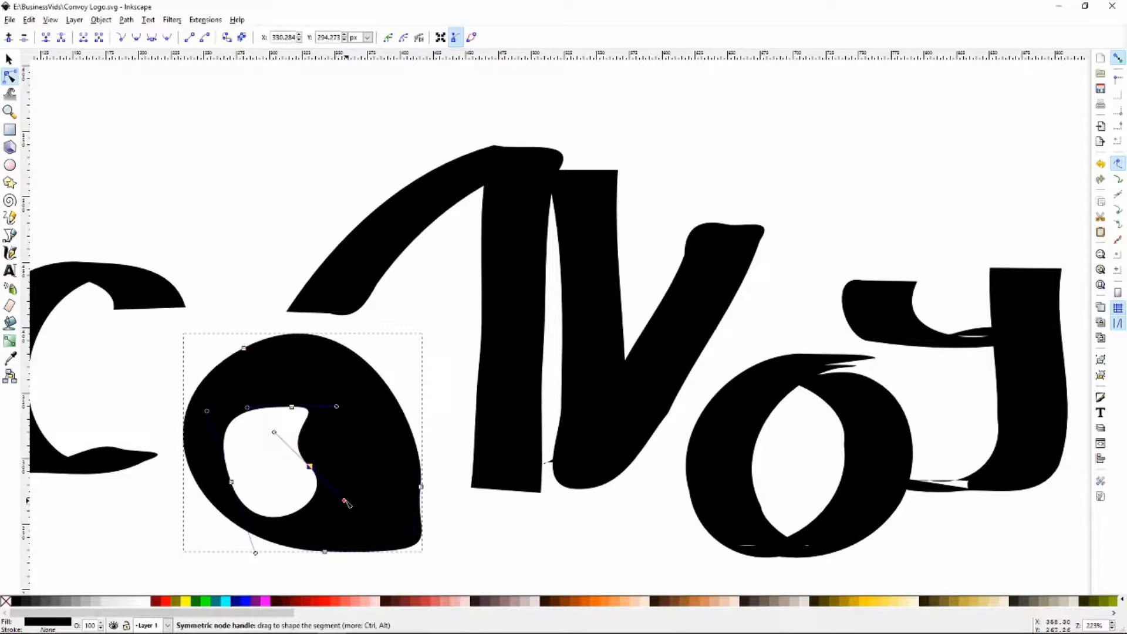
left_click_drag(345, 503, 331, 474)
left_click_drag(232, 483, 268, 465)
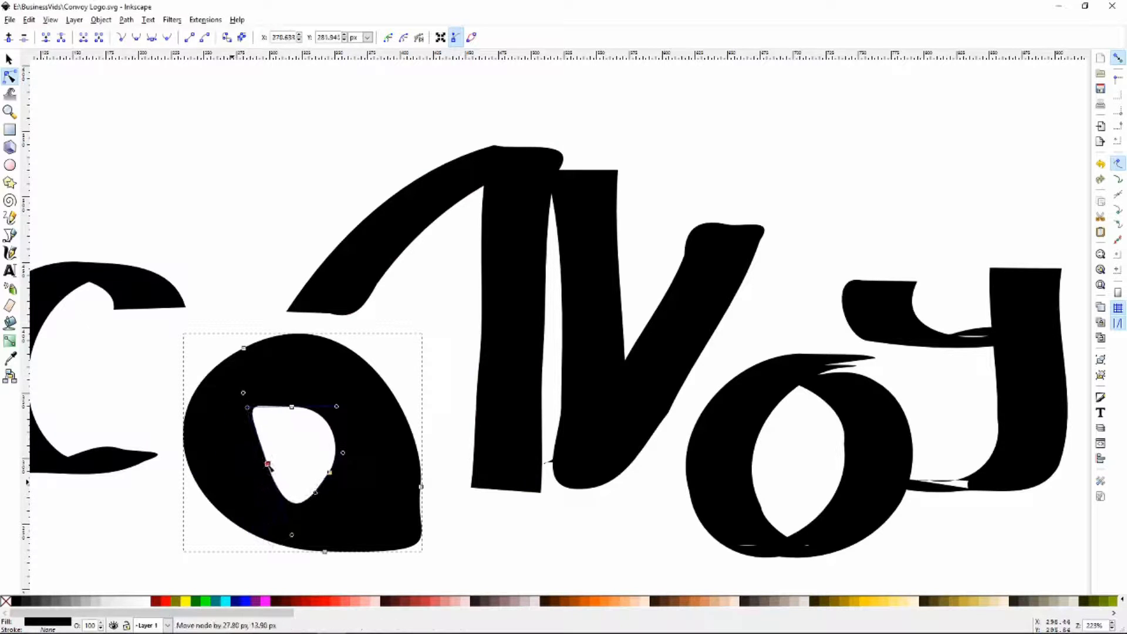
left_click_drag(243, 392, 270, 406)
left_click_drag(330, 473, 310, 408)
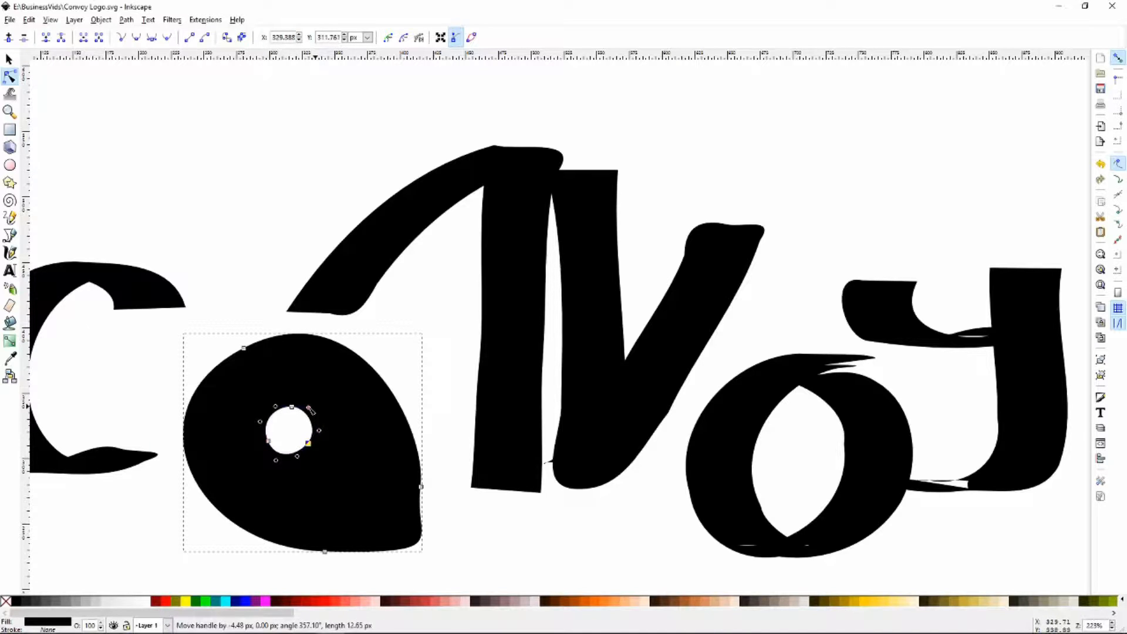
left_click_drag(276, 461, 309, 443)
left_click(309, 444)
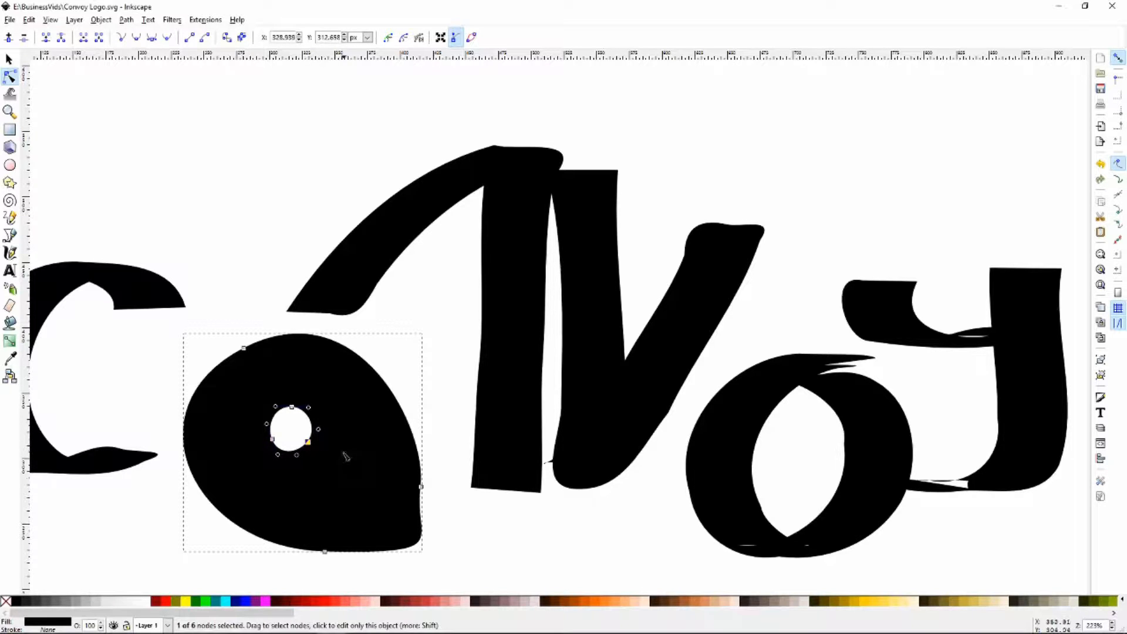
Round the right and lower sides of the first o's outer outline by repositioning its right and bottom nodes
left_click_drag(421, 486, 407, 439)
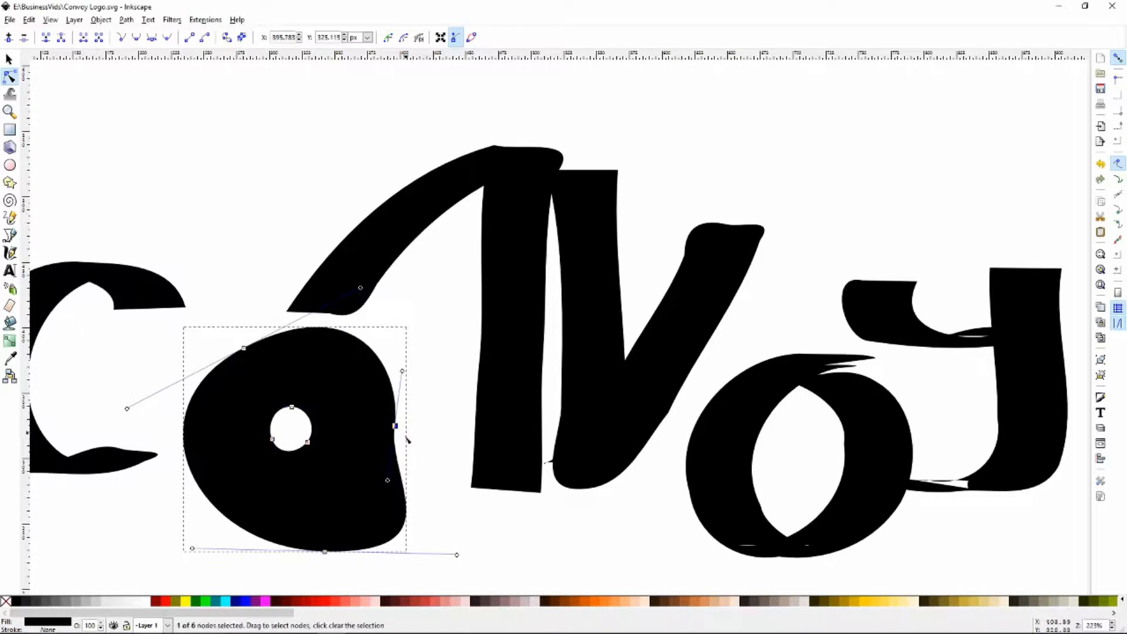
left_click_drag(325, 552, 290, 537)
left_click_drag(422, 541, 245, 527)
left_click_drag(294, 533, 317, 552)
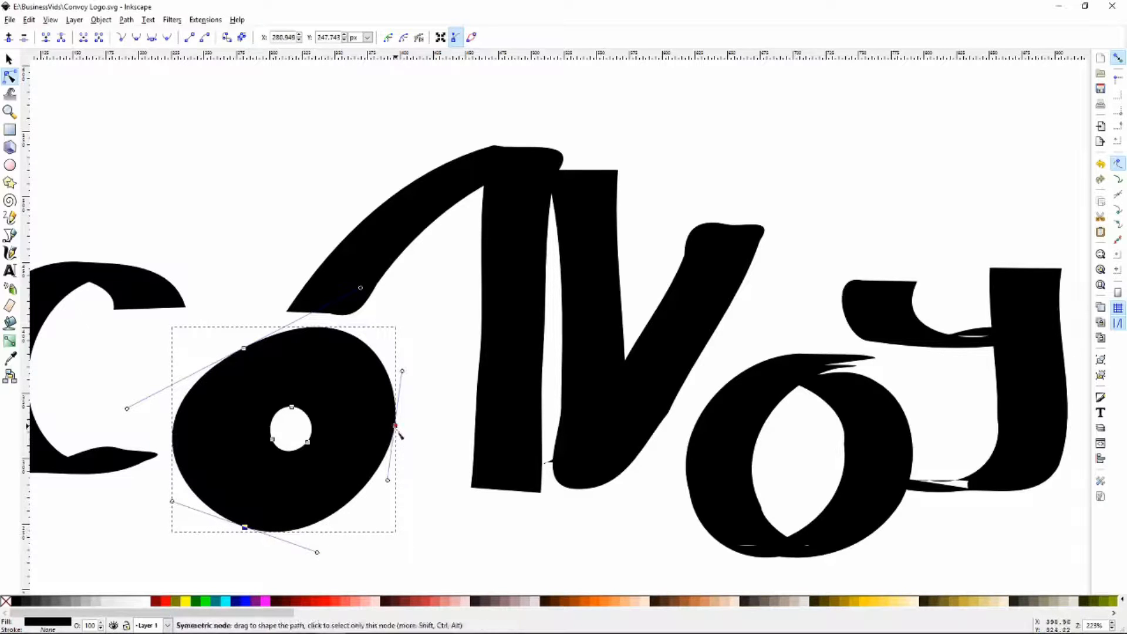
left_click_drag(396, 426, 406, 450)
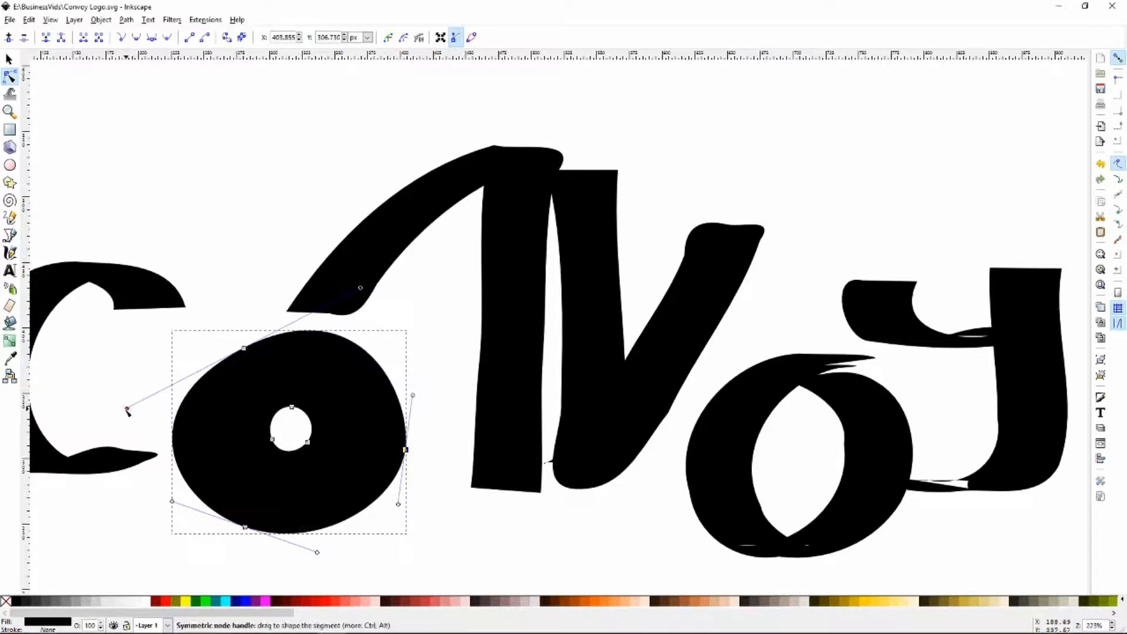
Fine-tune the three outer nodes and their handles so that the first o's outline becomes a nearly circular wheel
left_click_drag(127, 410, 171, 389)
left_click_drag(244, 348, 241, 345)
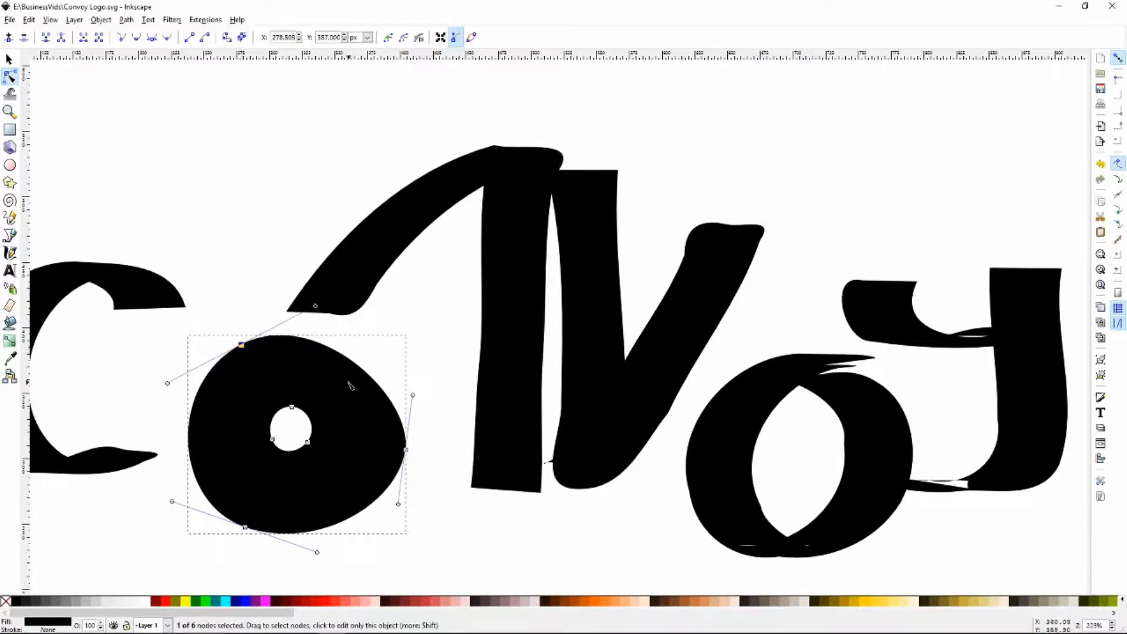
left_click_drag(413, 395, 410, 374)
left_click_drag(406, 449, 402, 422)
left_click_drag(397, 499, 404, 512)
left_click_drag(241, 345, 235, 347)
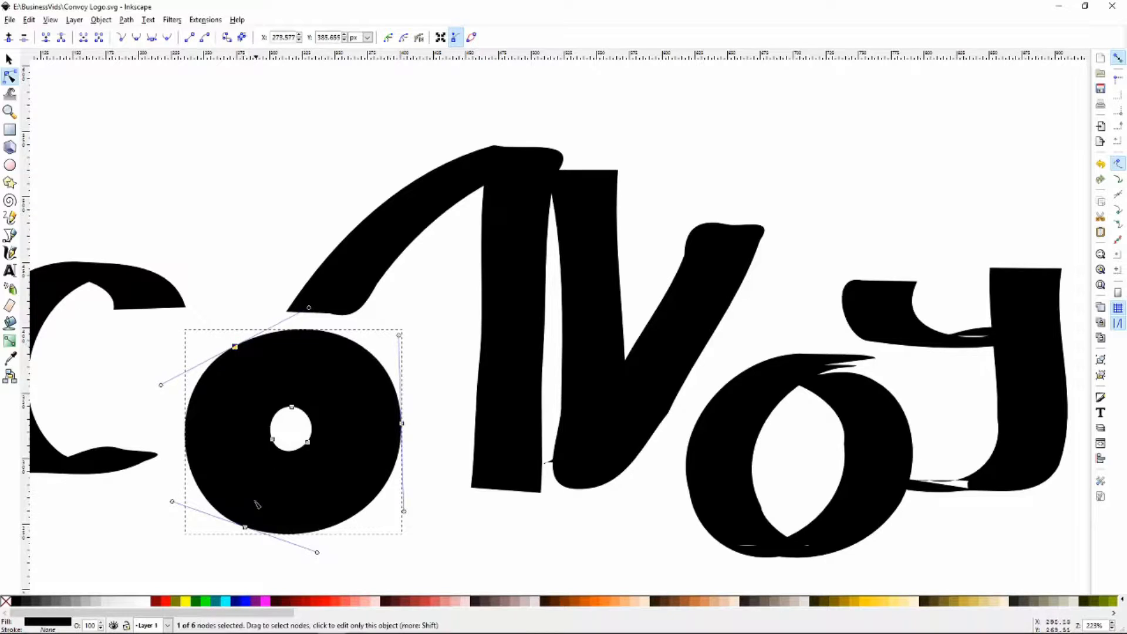
left_click_drag(246, 529, 250, 524)
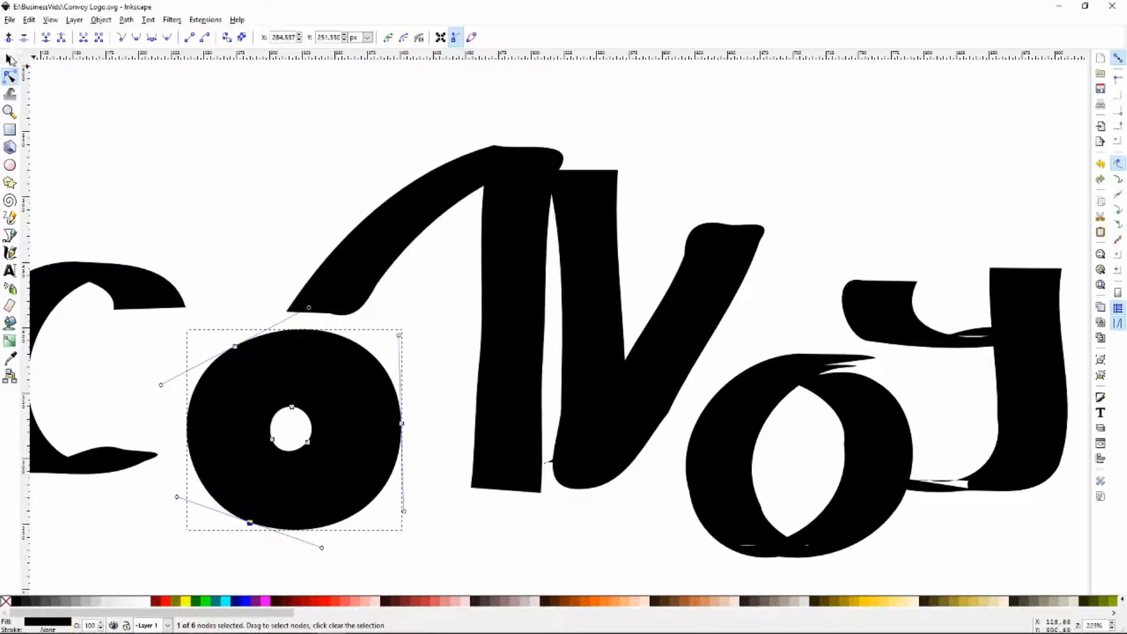
left_click(9, 59)
key("Escape")
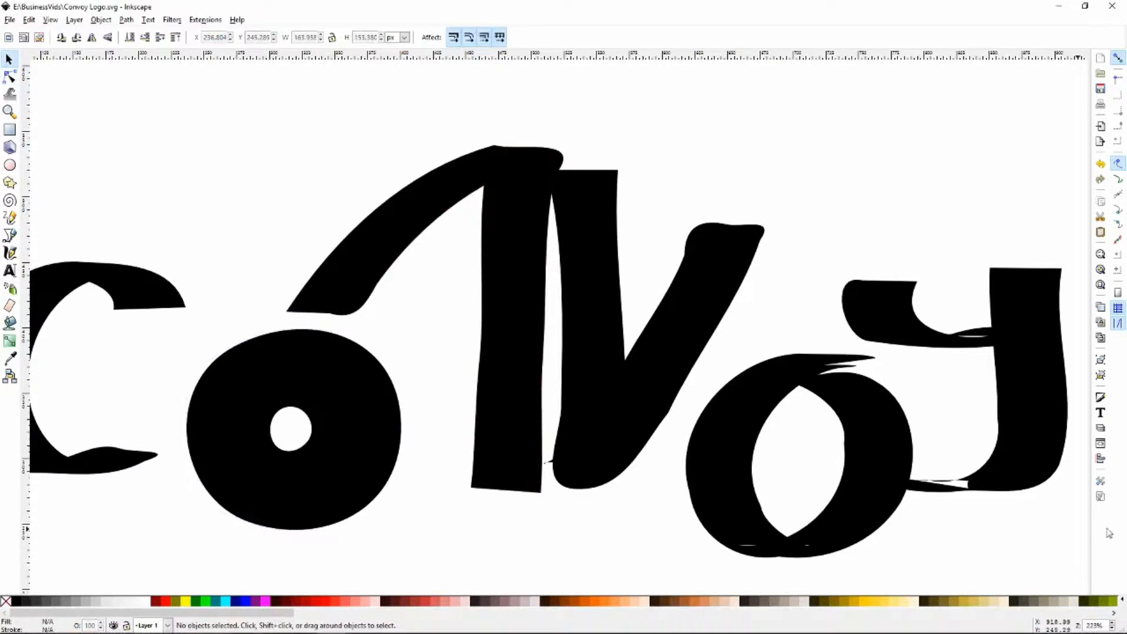
Delete the second letter o and place a copy of the wheel-shaped first o between the v and the y
left_click(745, 418)
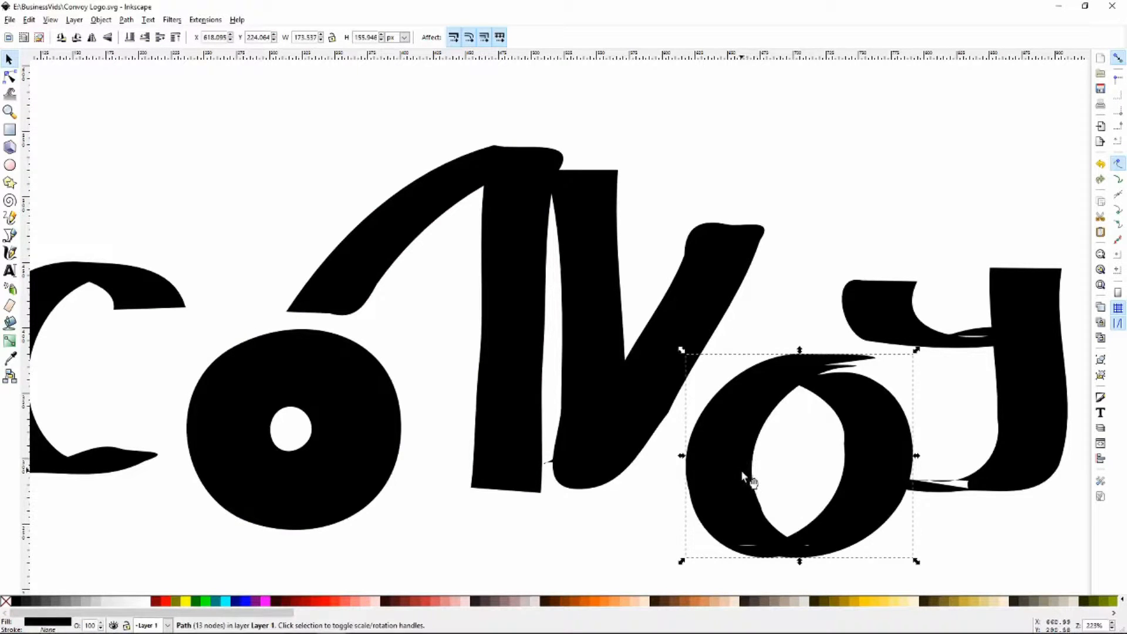
key("Delete")
left_click(333, 485)
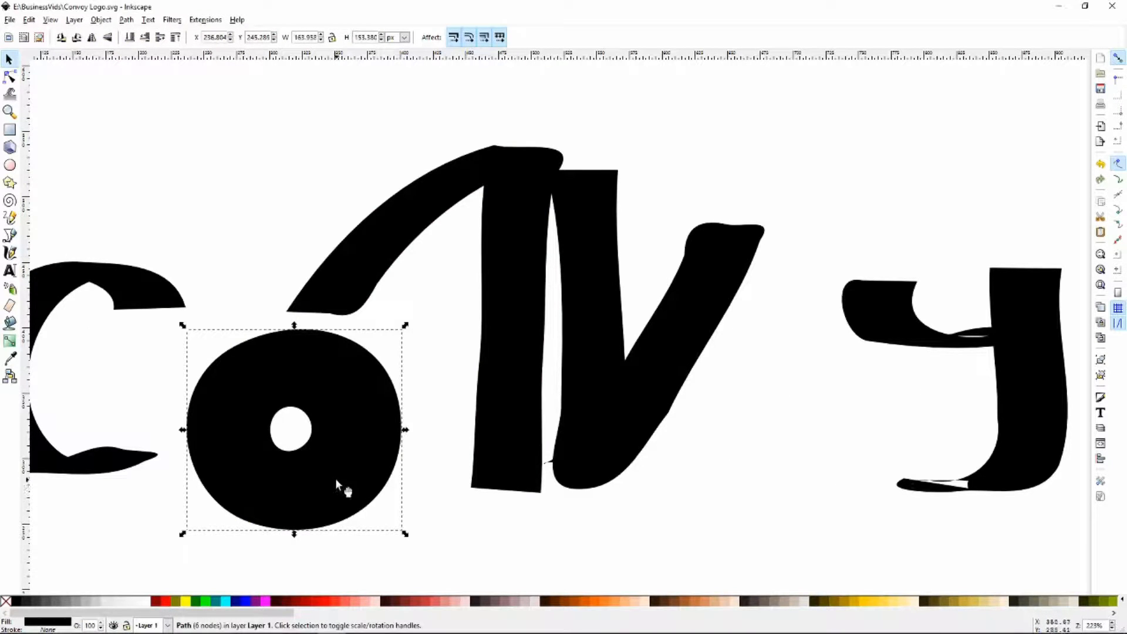
key("ctrl+c")
key("Escape")
key("ctrl+v")
left_click_drag(854, 494, 850, 463)
left_click(914, 420)
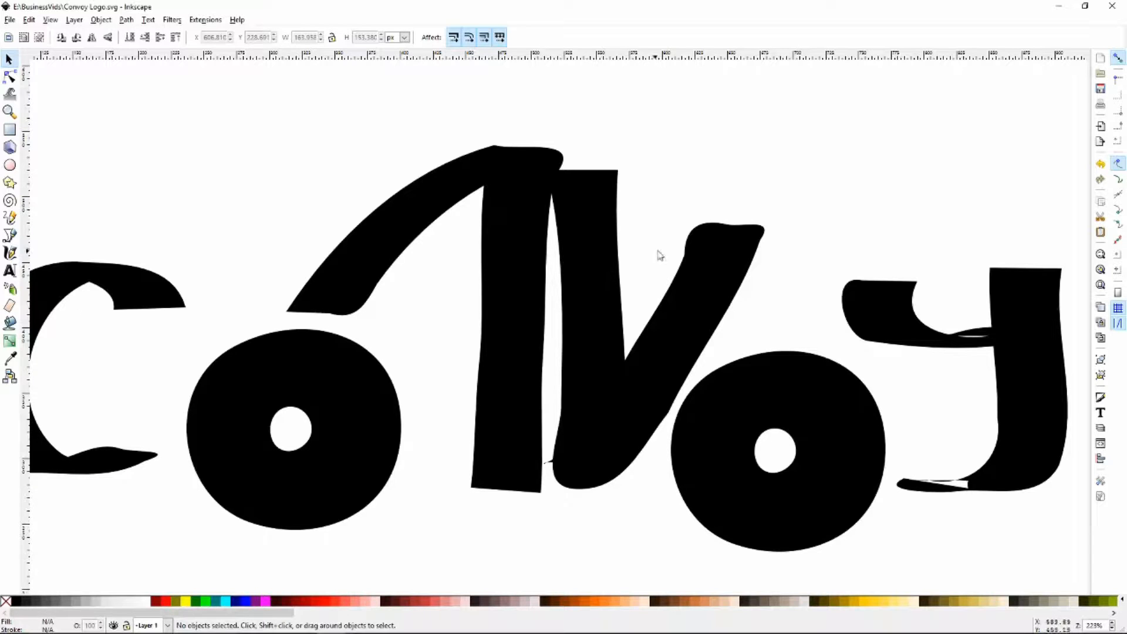
Place a horizontal guide along the bottom edge of the letter C
key("minus")
key("minus")
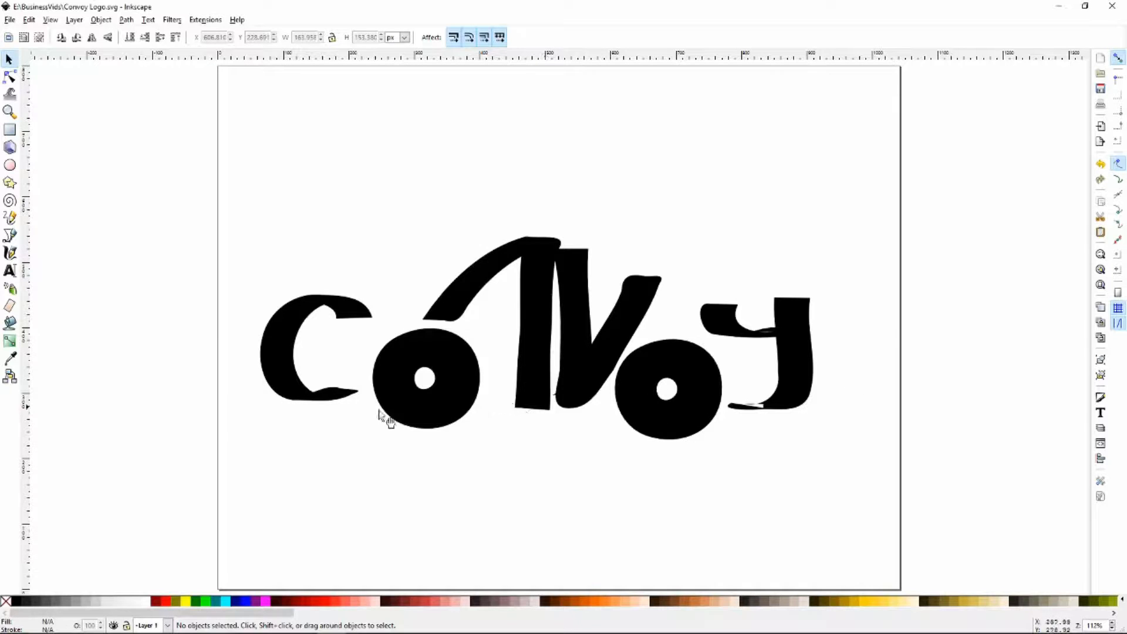
left_click(52, 17)
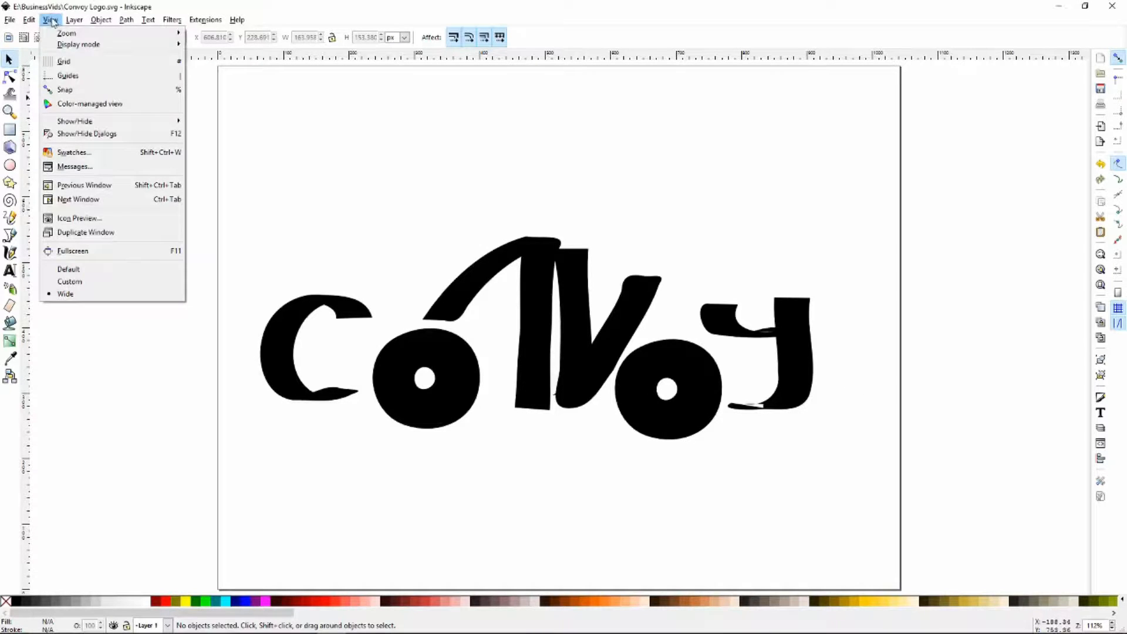
left_click(77, 79)
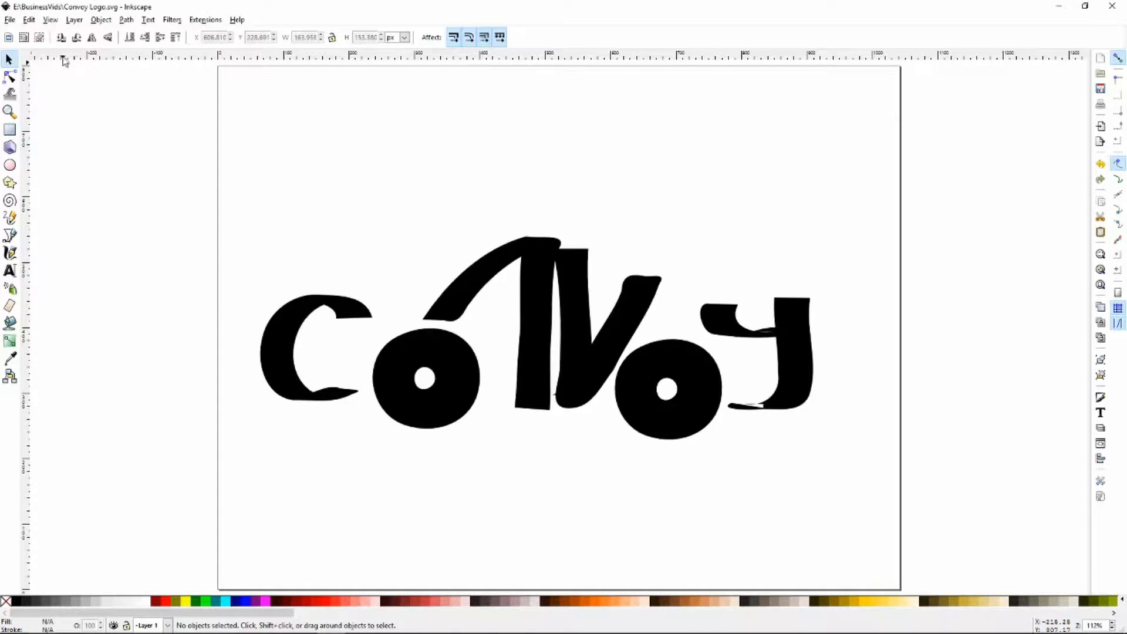
left_click_drag(65, 59, 128, 401)
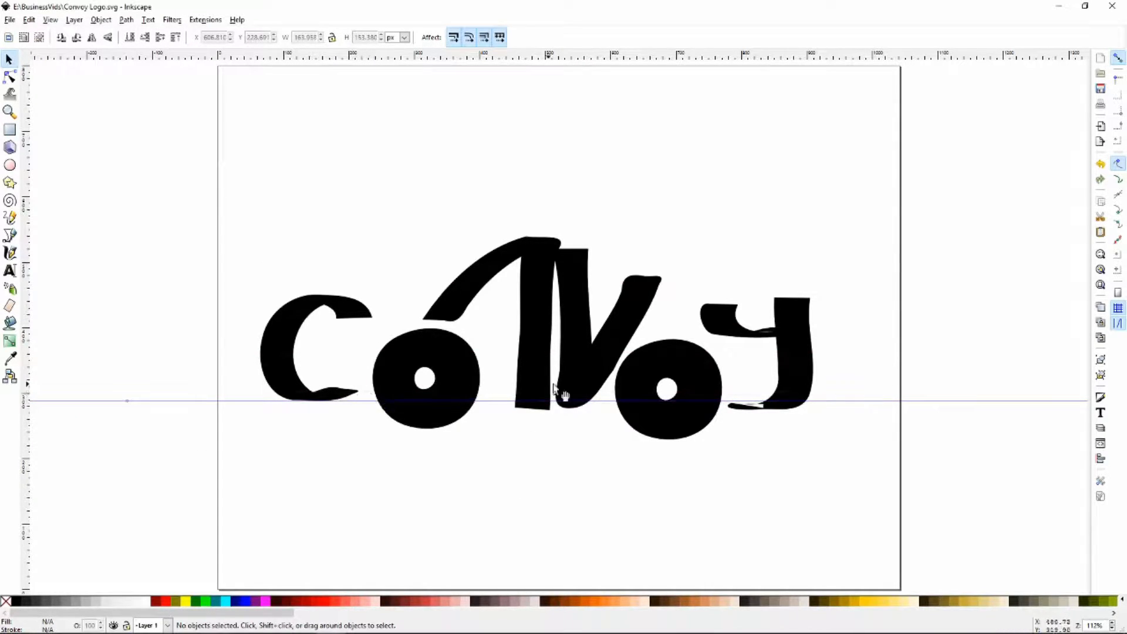
Set the n, the v and the y's stem on the guide, and nudge the y's arm and the C to the left
left_click(464, 286)
left_click_drag(537, 334, 530, 324)
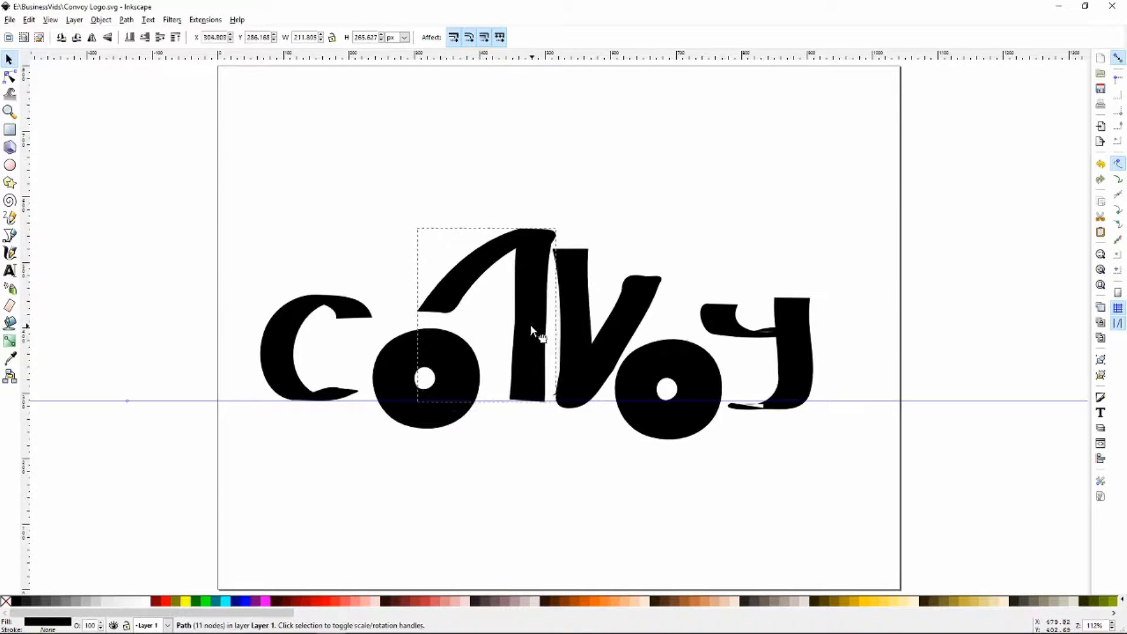
left_click_drag(602, 361, 626, 361)
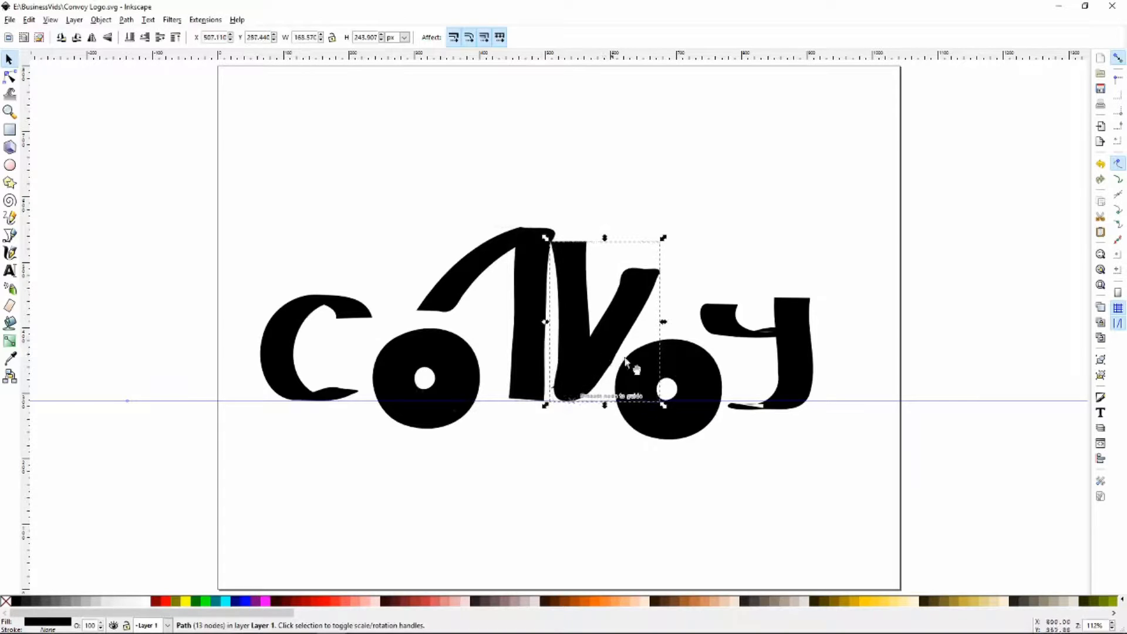
left_click_drag(800, 360, 802, 361)
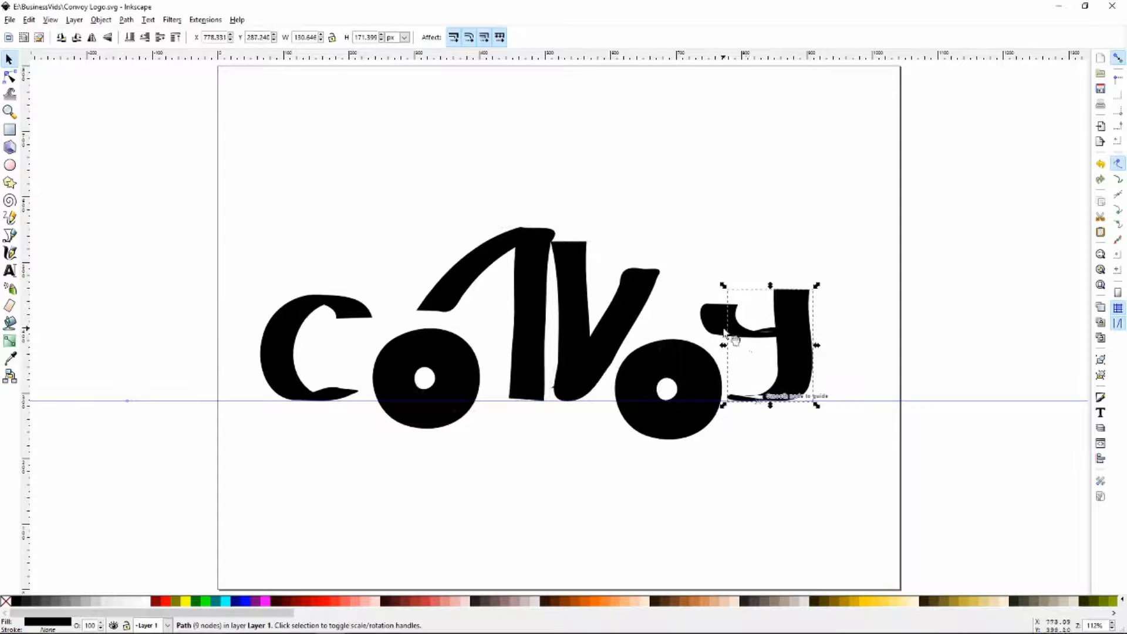
left_click_drag(714, 325, 699, 315)
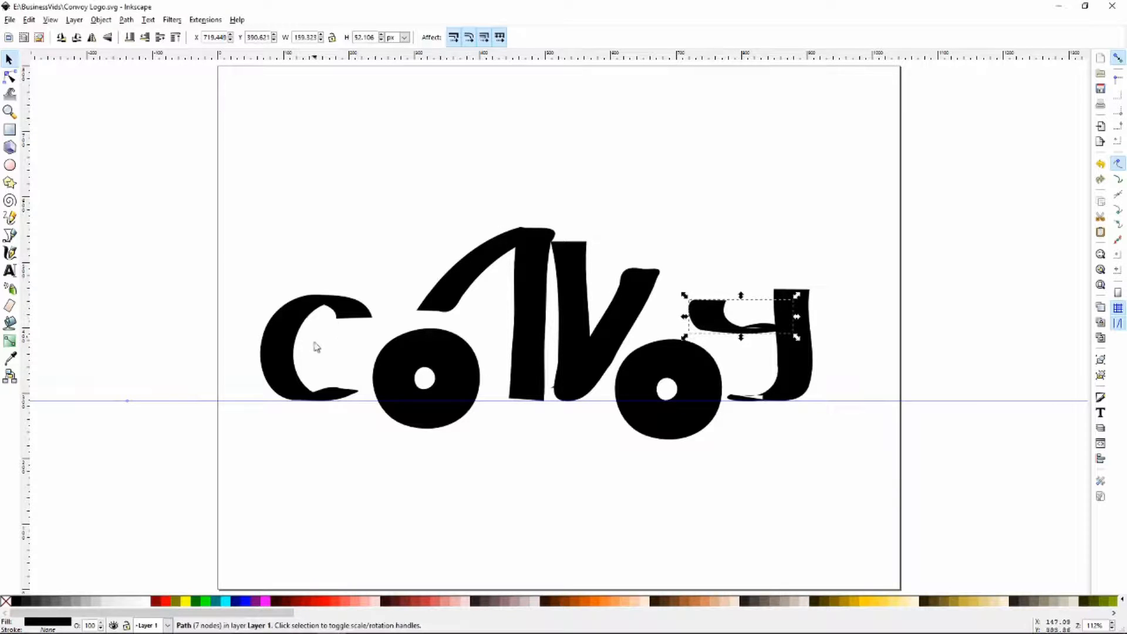
mouse_move(295, 376)
left_mouse_down()
mouse_move(311, 378)
mouse_move(294, 379)
left_mouse_up()
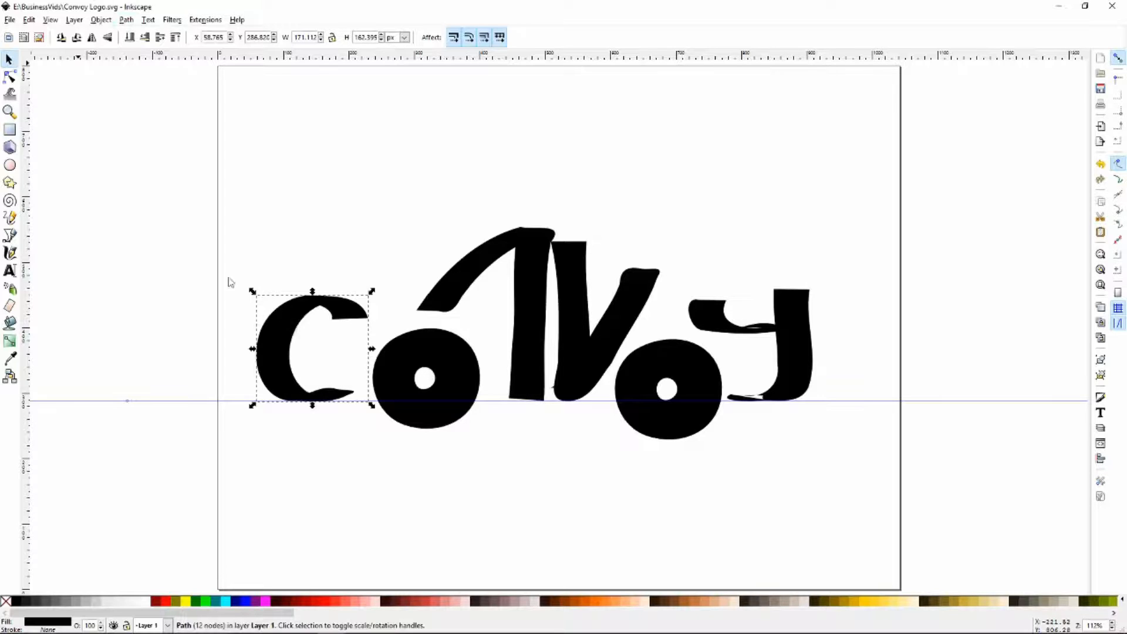
Even out the letter spacing along the guide by shifting the C and the y's stem slightly right and the n slightly left
mouse_move(285, 325)
left_mouse_down()
mouse_move(299, 327)
mouse_move(286, 334)
left_mouse_up()
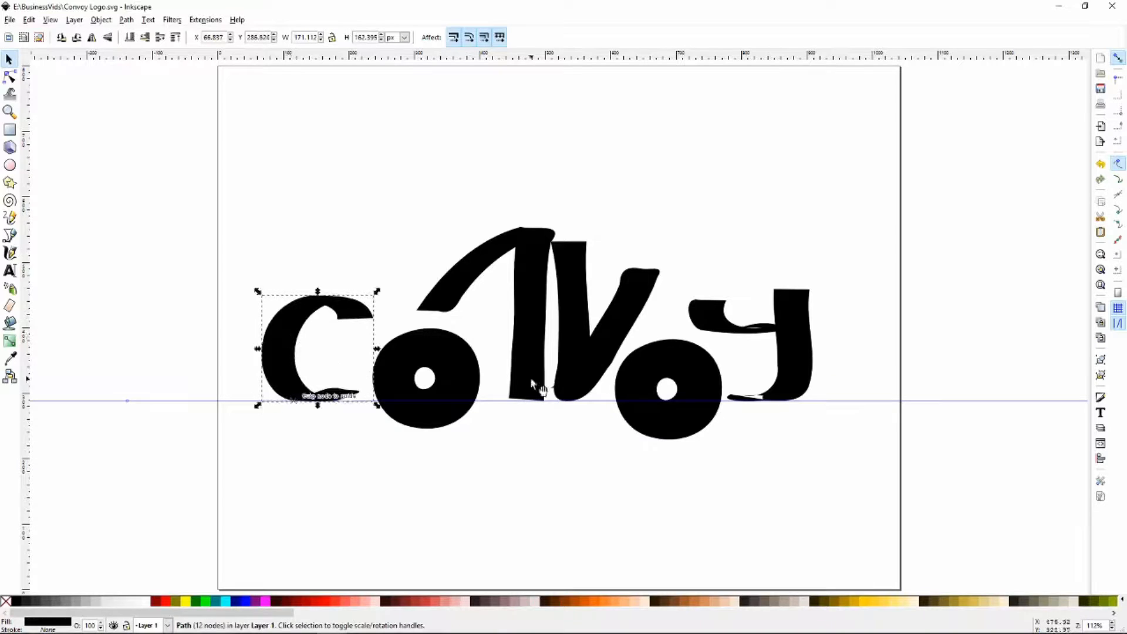
left_click_drag(528, 373, 579, 368)
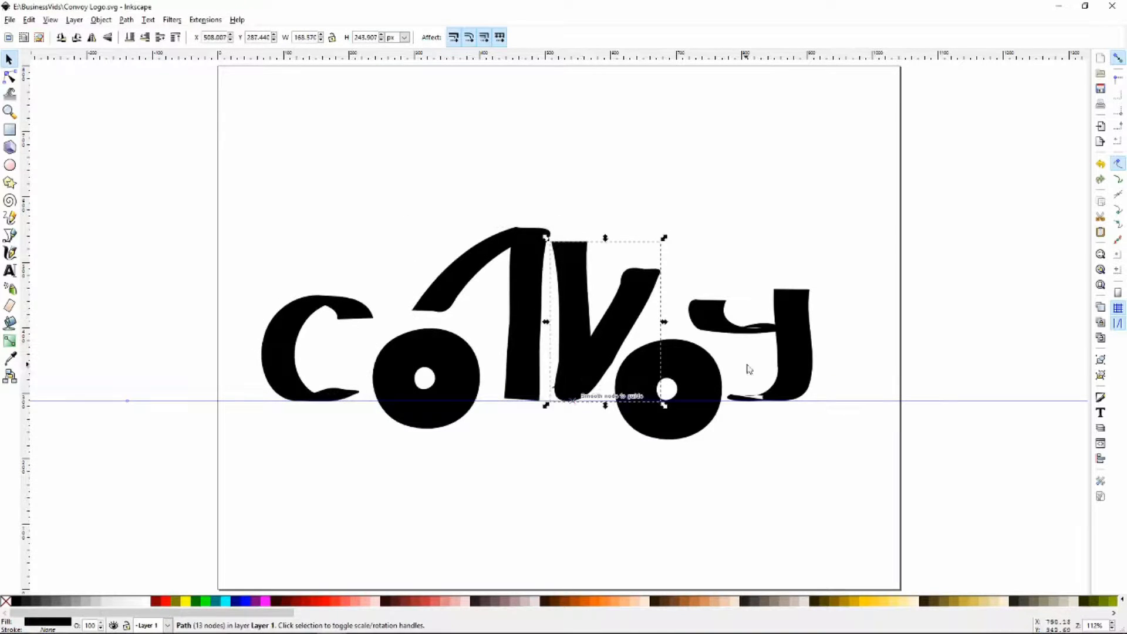
left_click_drag(798, 379, 801, 379)
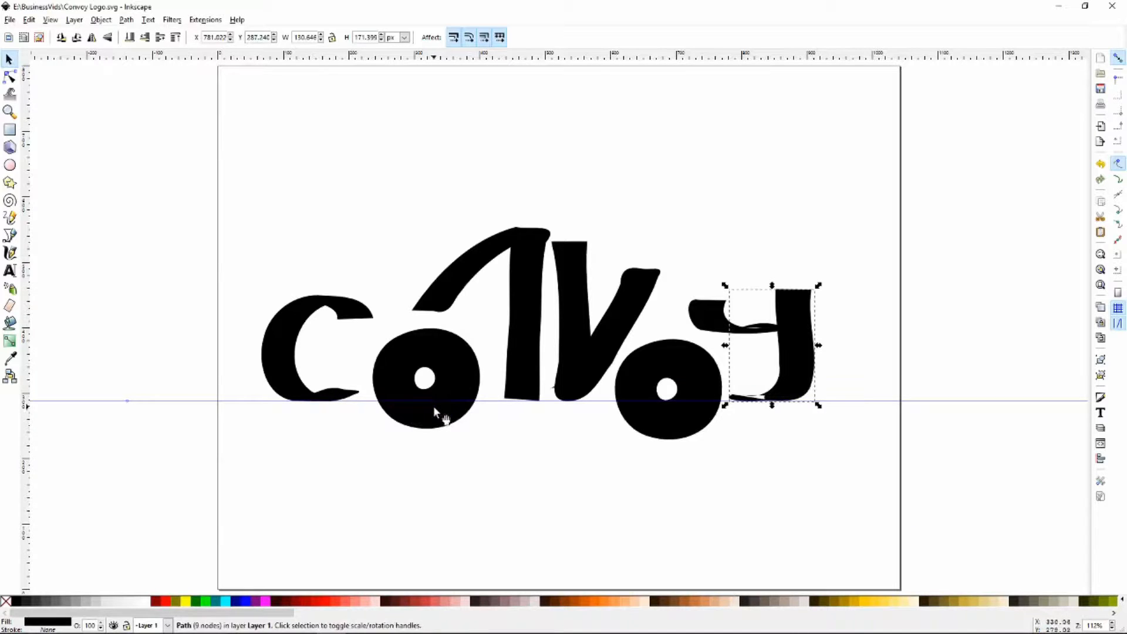
Lower both o wheels to the same height so they extend below the guide, and shift the n slightly left and down
left_click_drag(434, 407, 434, 418)
left_click_drag(658, 405, 678, 424)
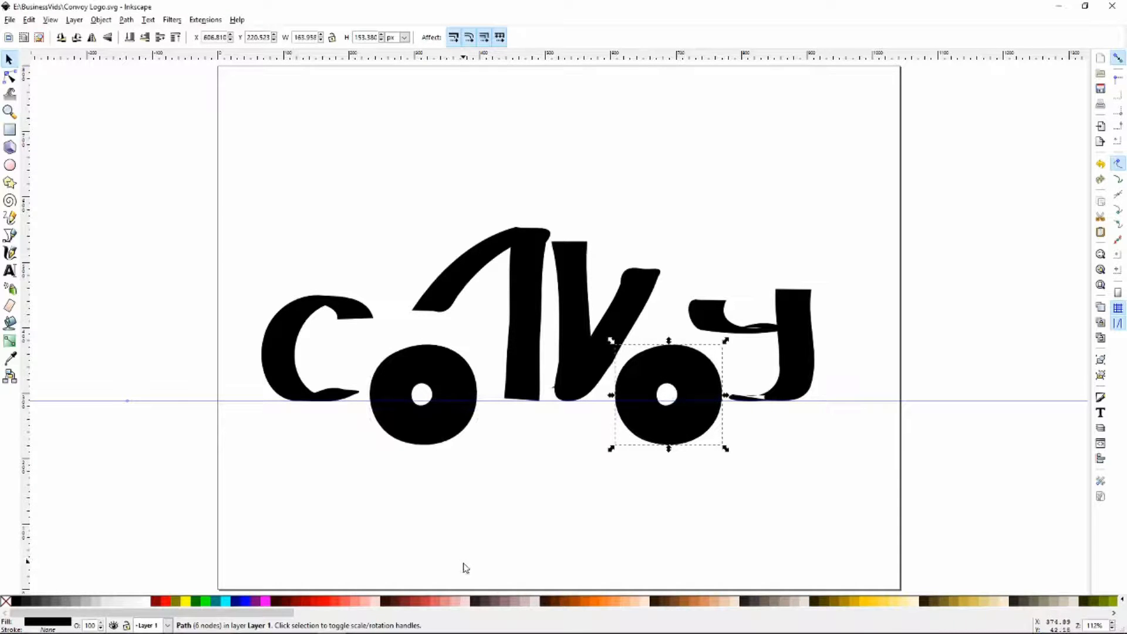
mouse_move(520, 327)
left_mouse_down()
mouse_move(511, 324)
mouse_move(520, 338)
left_mouse_up()
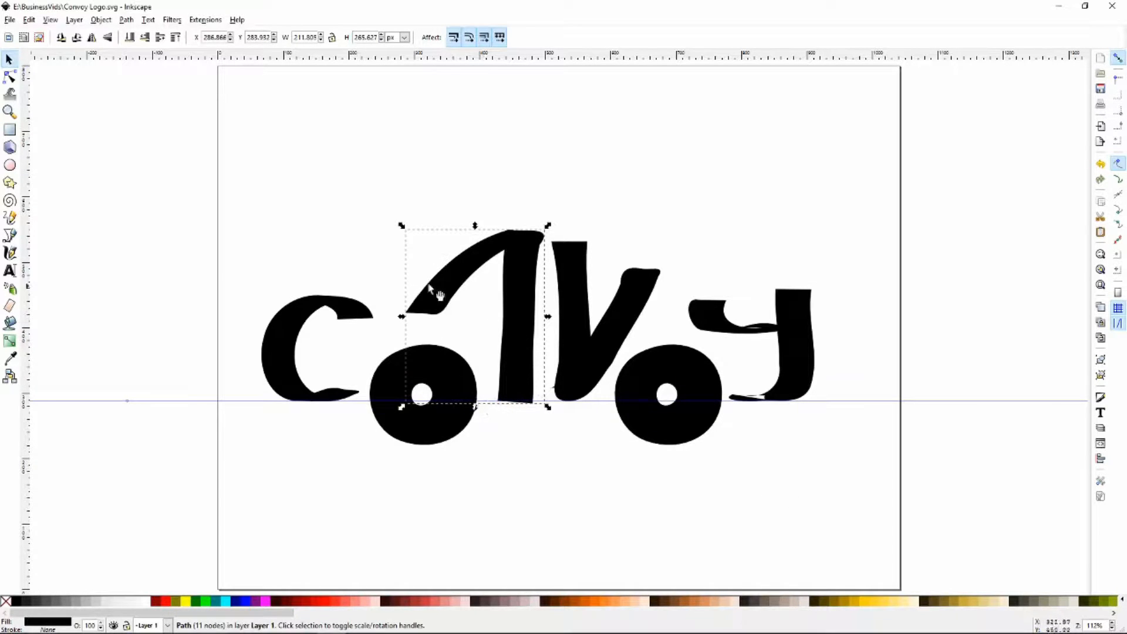
Hide the guides on the canvas
left_click(358, 319)
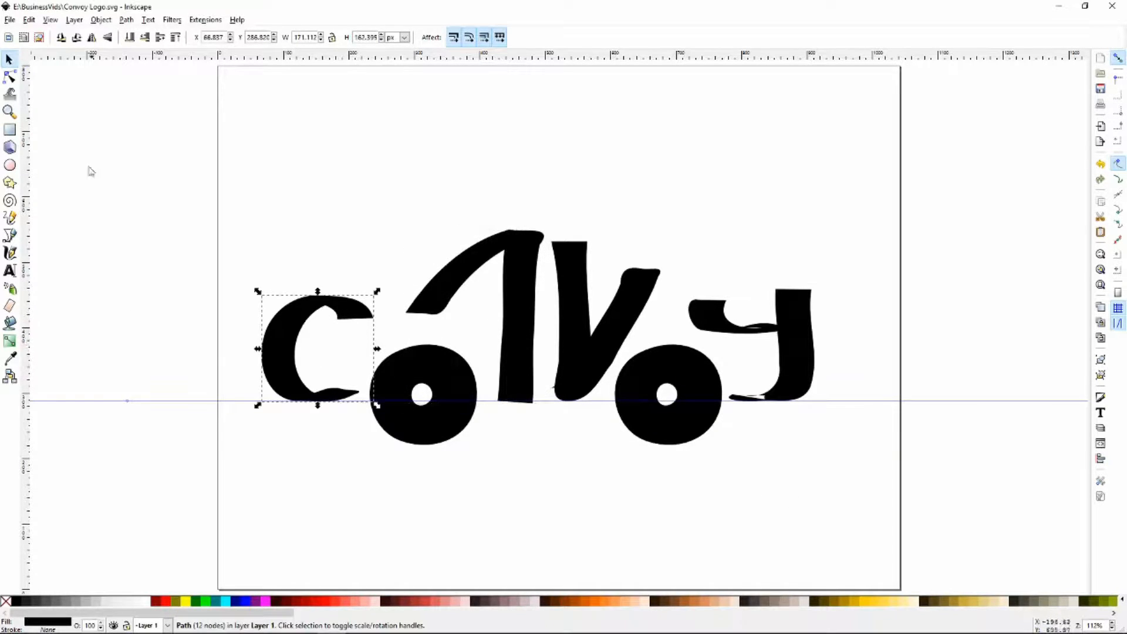
left_click(10, 77)
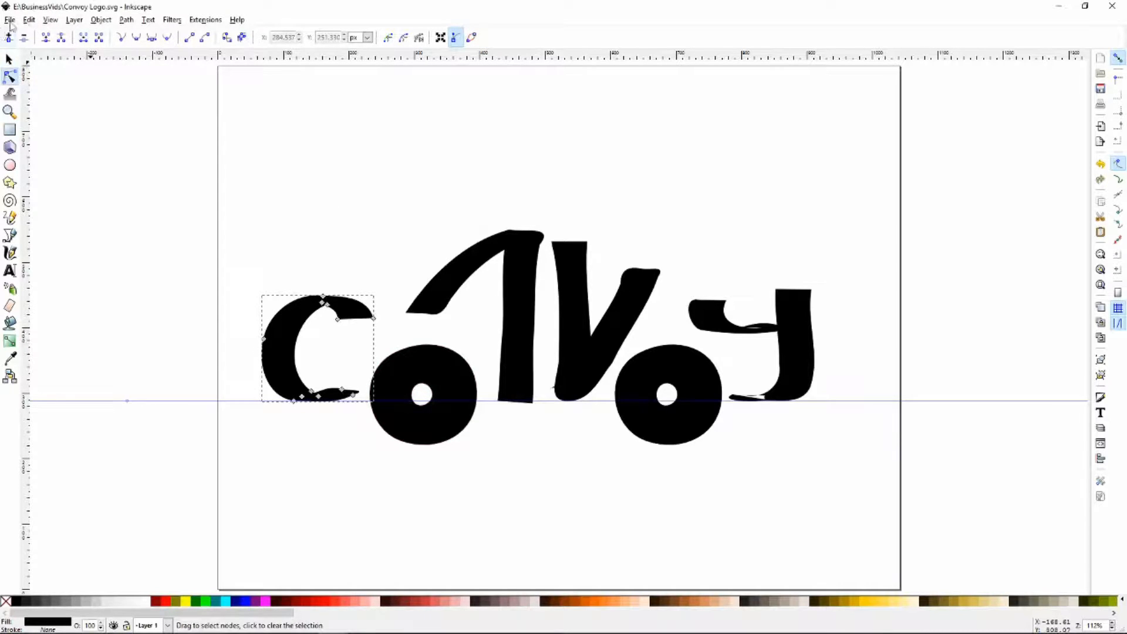
left_click(10, 20)
left_click(52, 20)
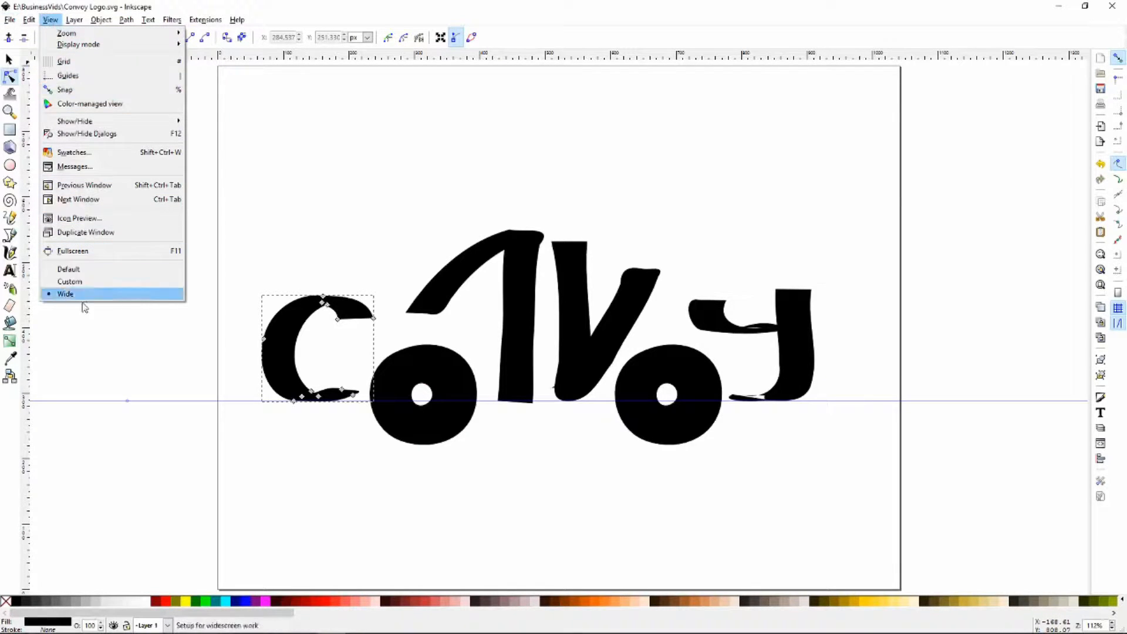
left_click(139, 81)
left_click(154, 117)
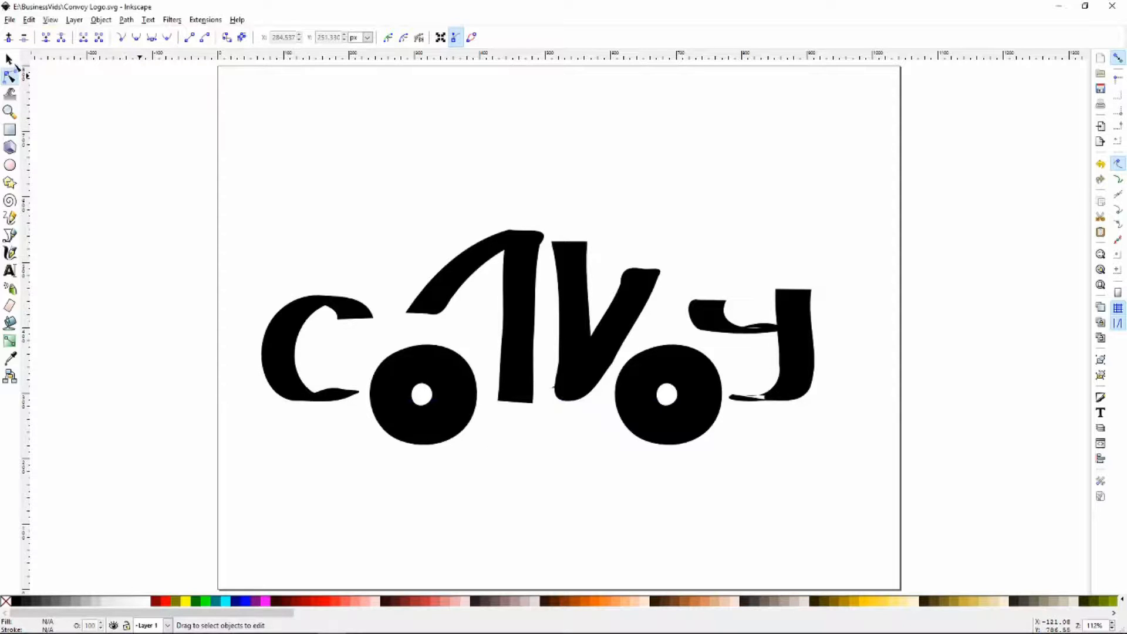
Smooth the inner edge of the C's upper arm by deleting its surplus node and shortening the handles of the remaining curve
left_click(298, 324)
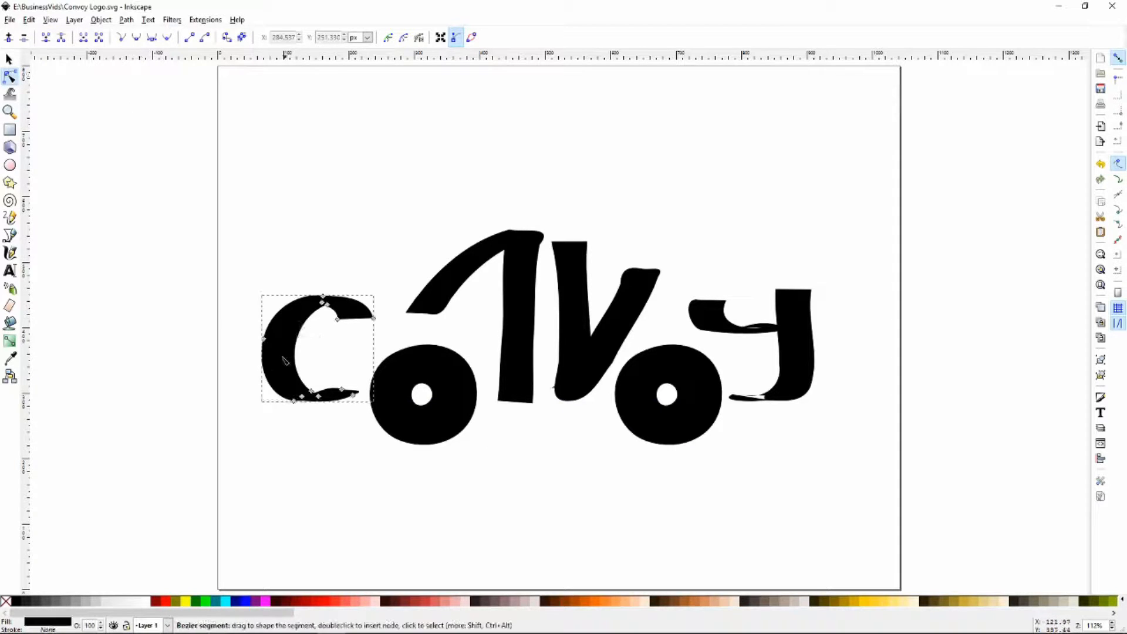
left_click(291, 513)
left_click(291, 356)
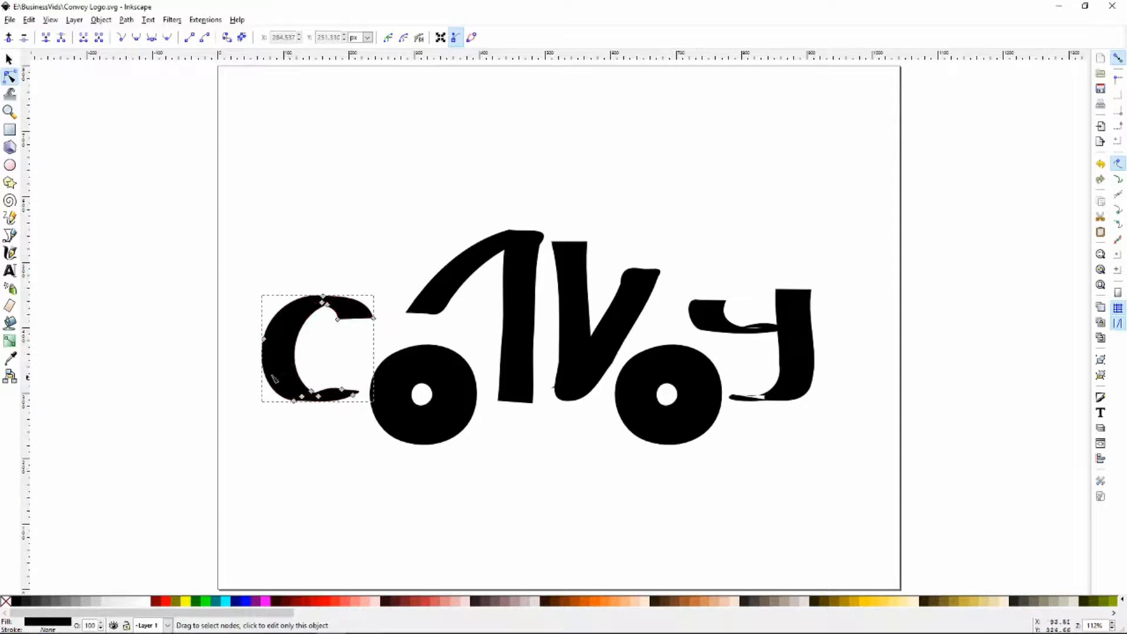
key("plus")
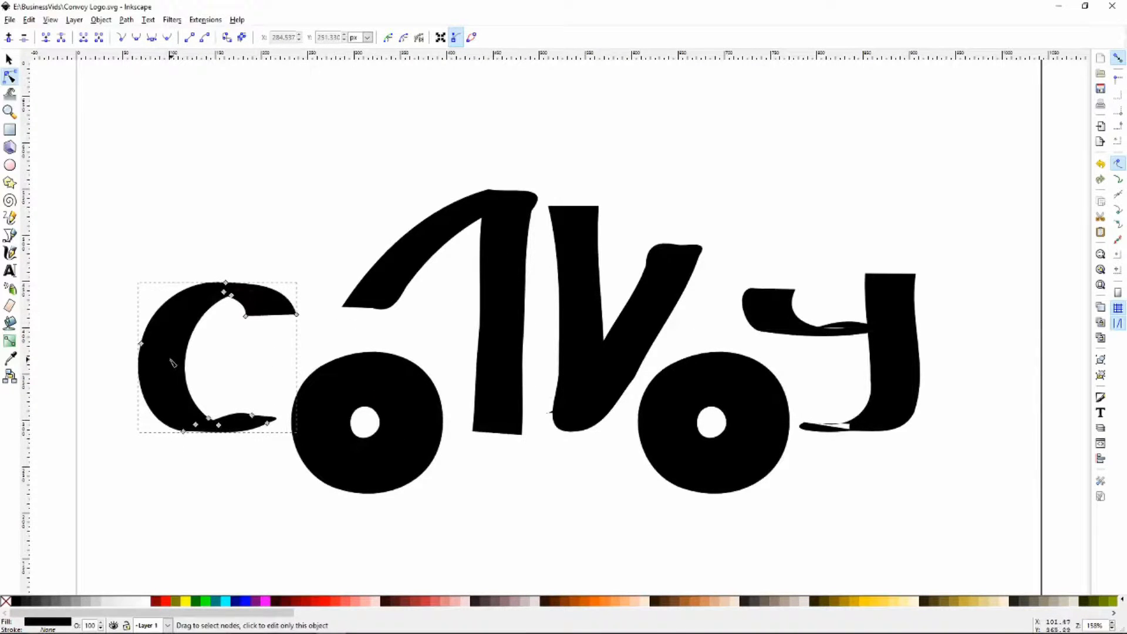
key("1")
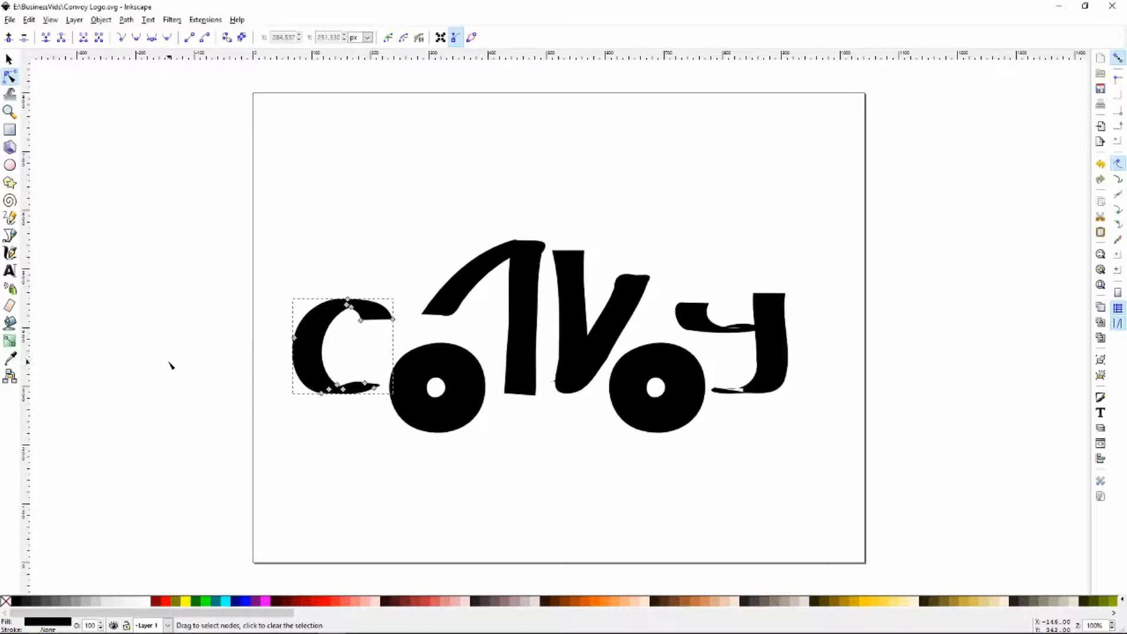
key("3")
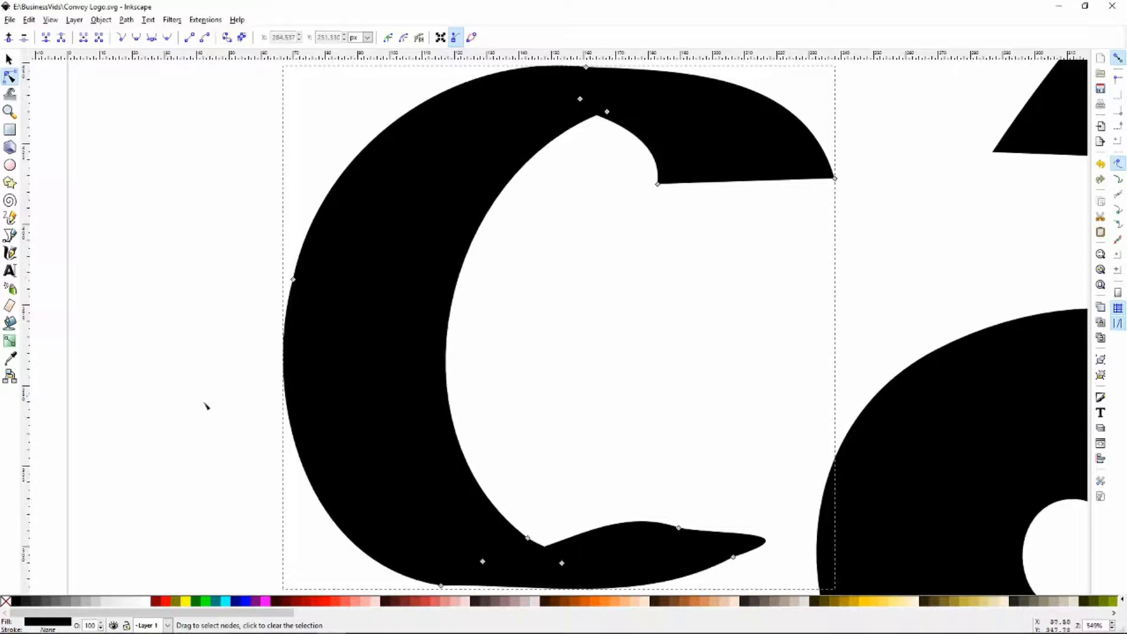
key("minus")
key("minus")
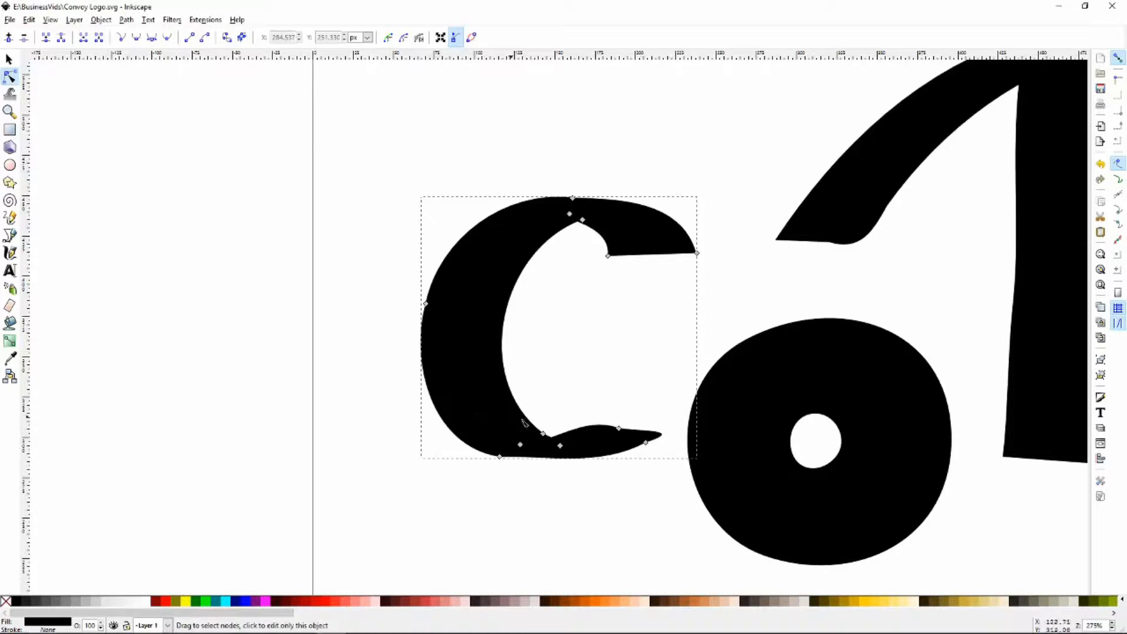
left_click(570, 215)
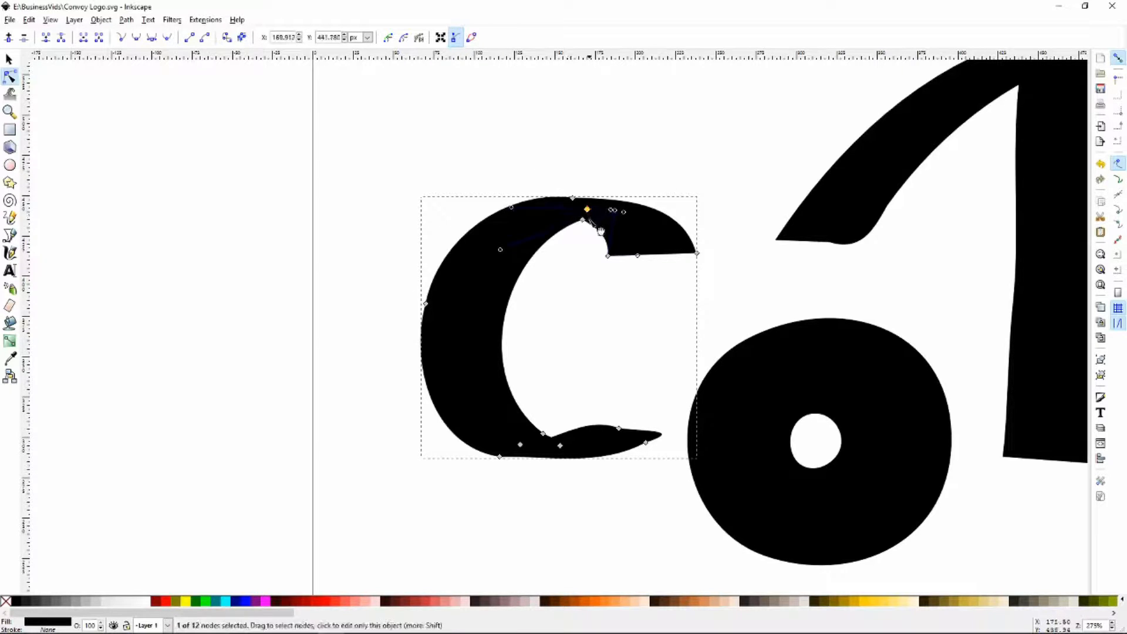
left_click_drag(570, 215, 577, 268)
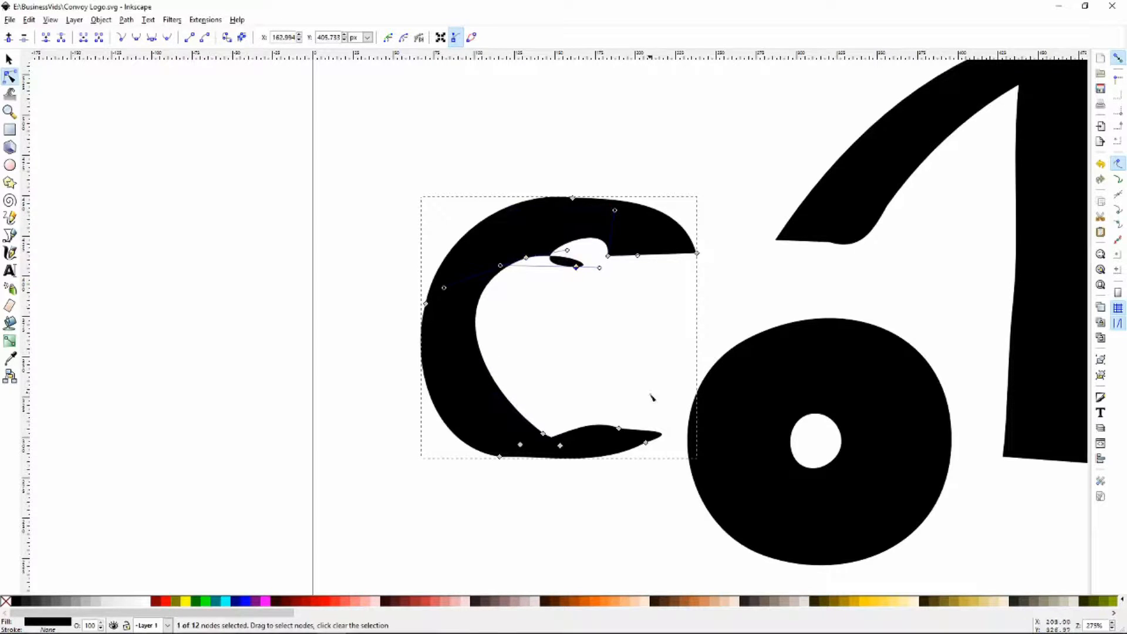
key("Delete")
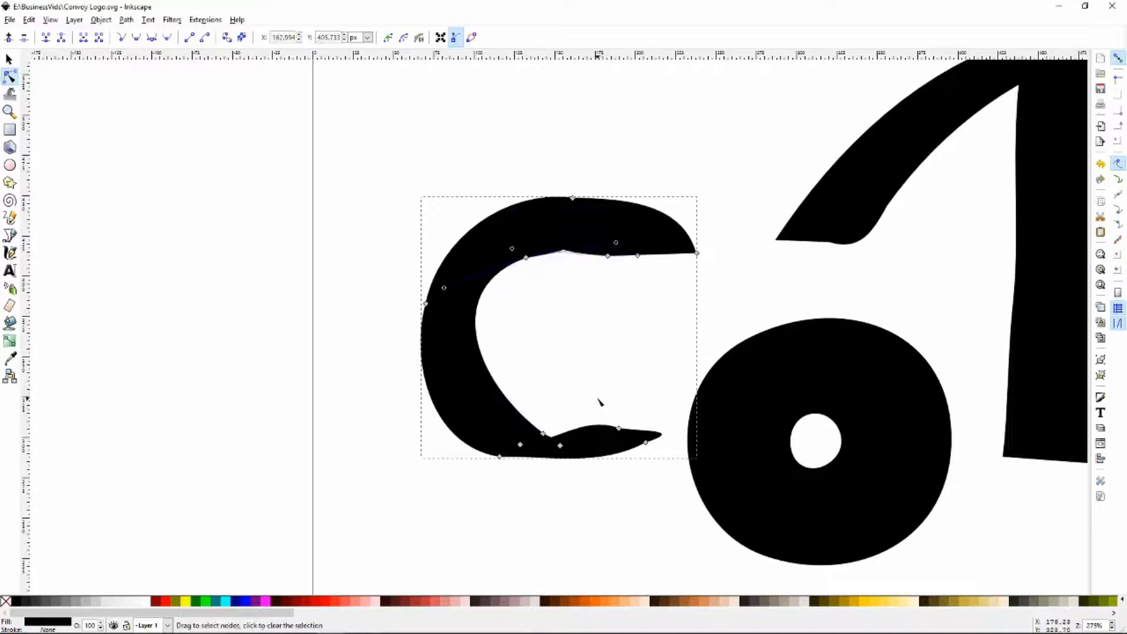
left_click_drag(616, 241, 573, 248)
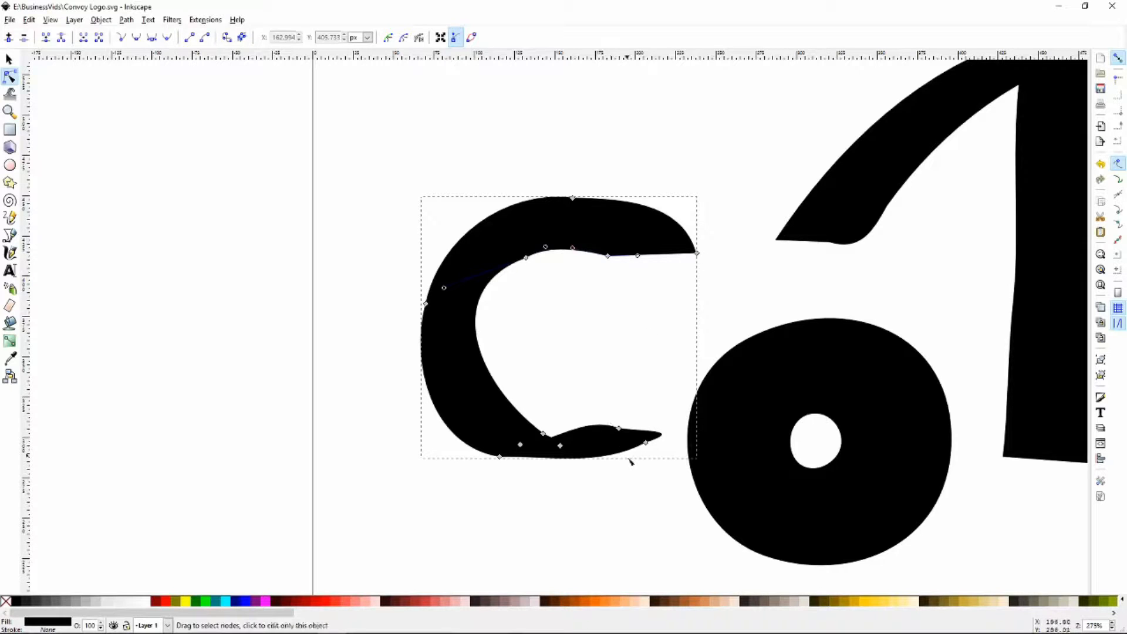
Pull the C's lower tip and lower outer node outward along the base, and delete the two surplus nodes at the inner lower corner
left_click_drag(646, 443, 675, 458)
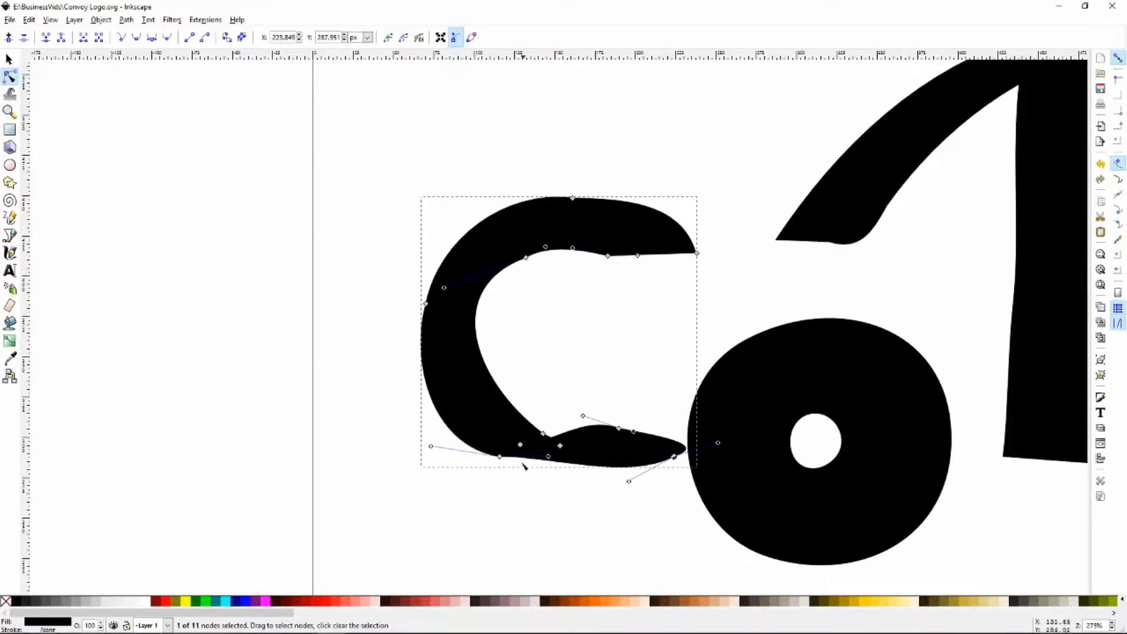
left_click_drag(500, 457, 412, 461)
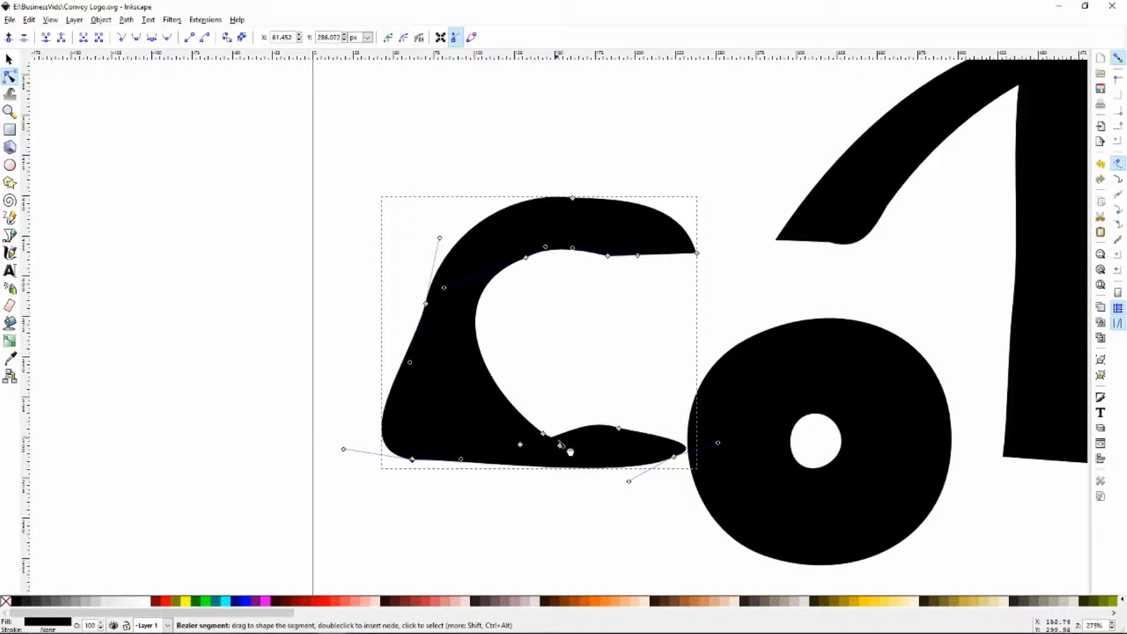
left_click_drag(540, 428, 574, 461)
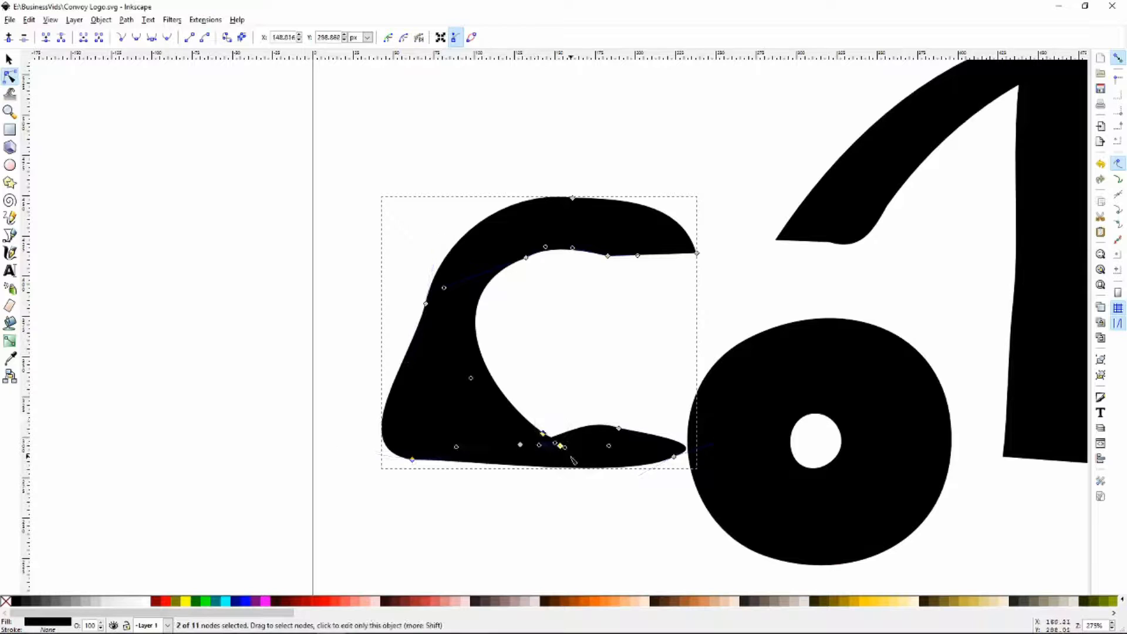
key("Delete")
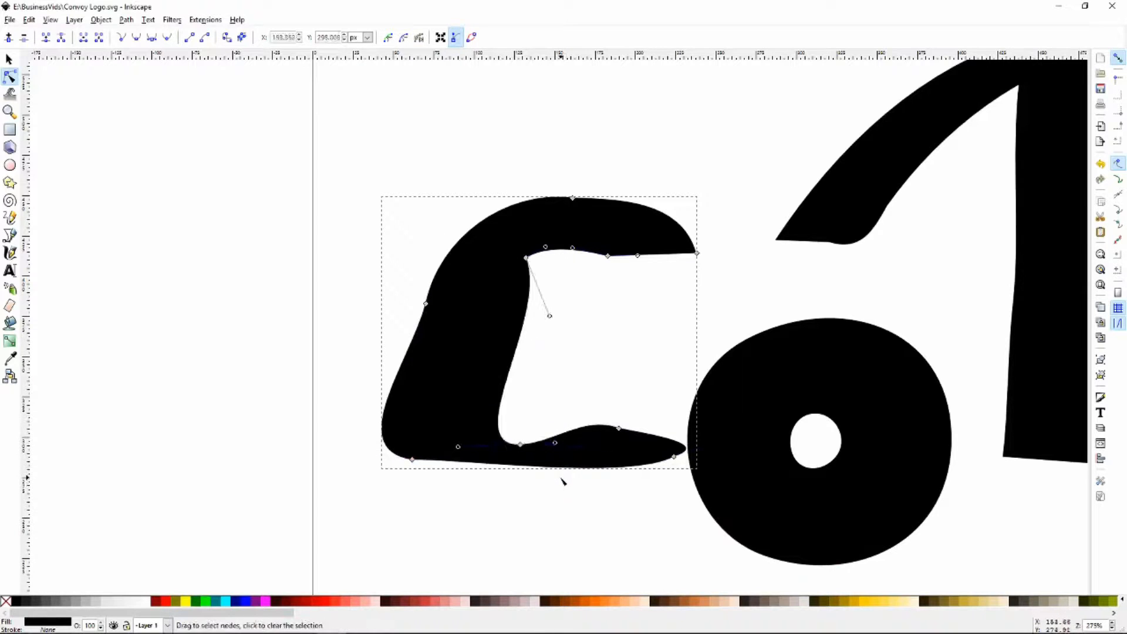
Reshape the C's lower arm into a thick bar with a blunt end facing the first wheel by moving its nodes and handles
left_click_drag(522, 445, 464, 413)
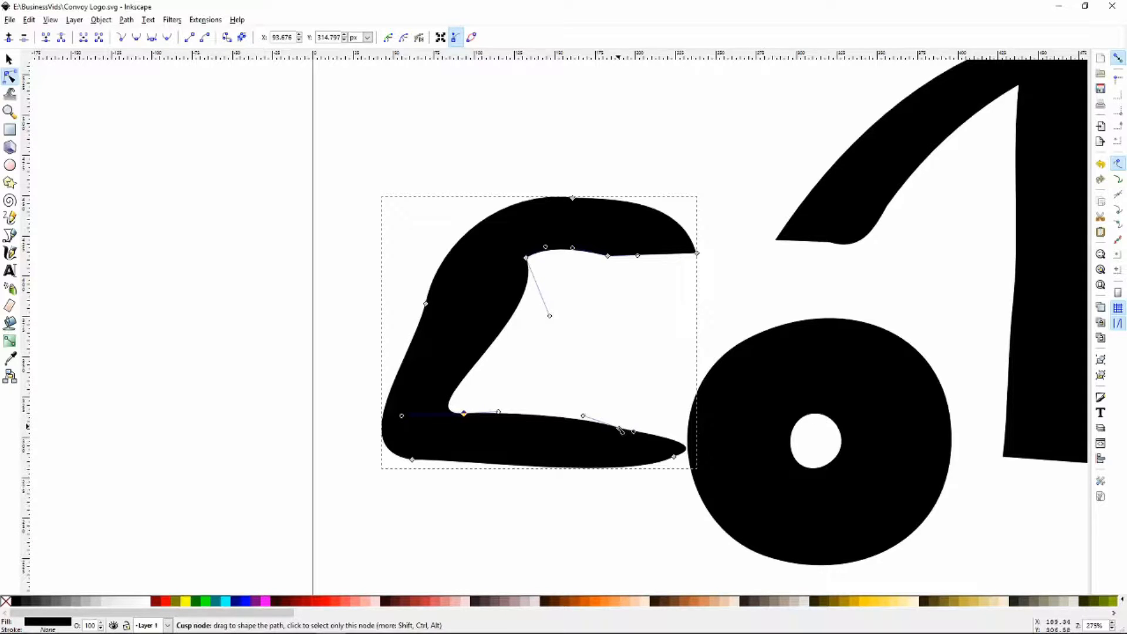
left_click_drag(622, 427, 658, 397)
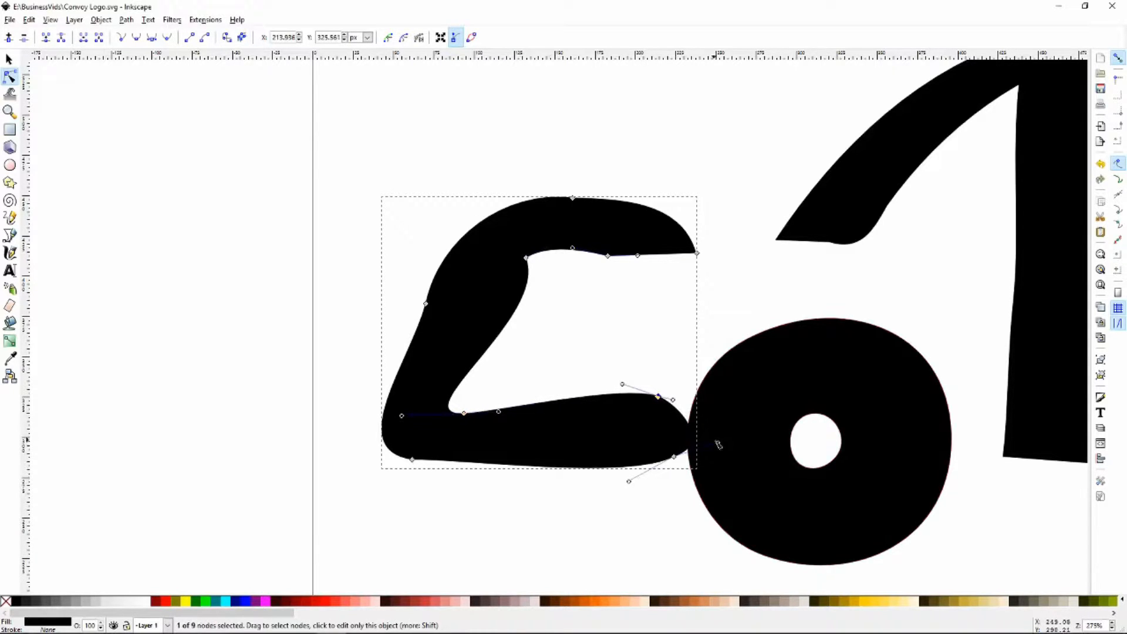
left_click_drag(719, 442, 669, 460)
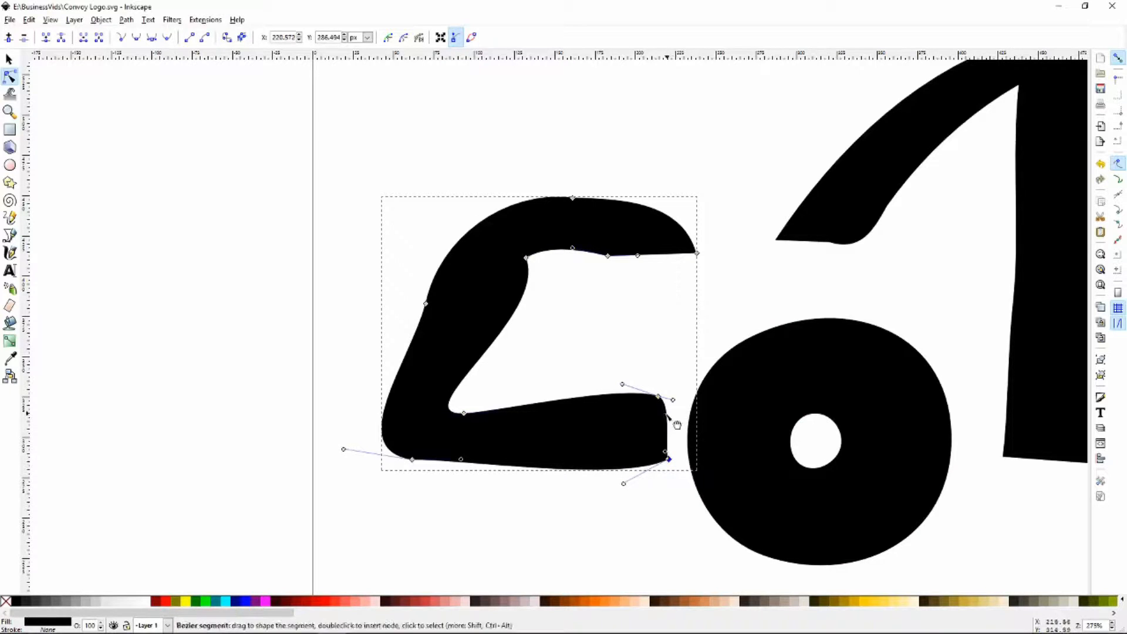
mouse_move(659, 397)
left_mouse_down()
mouse_move(682, 400)
mouse_move(654, 416)
left_mouse_up()
left_click(667, 395)
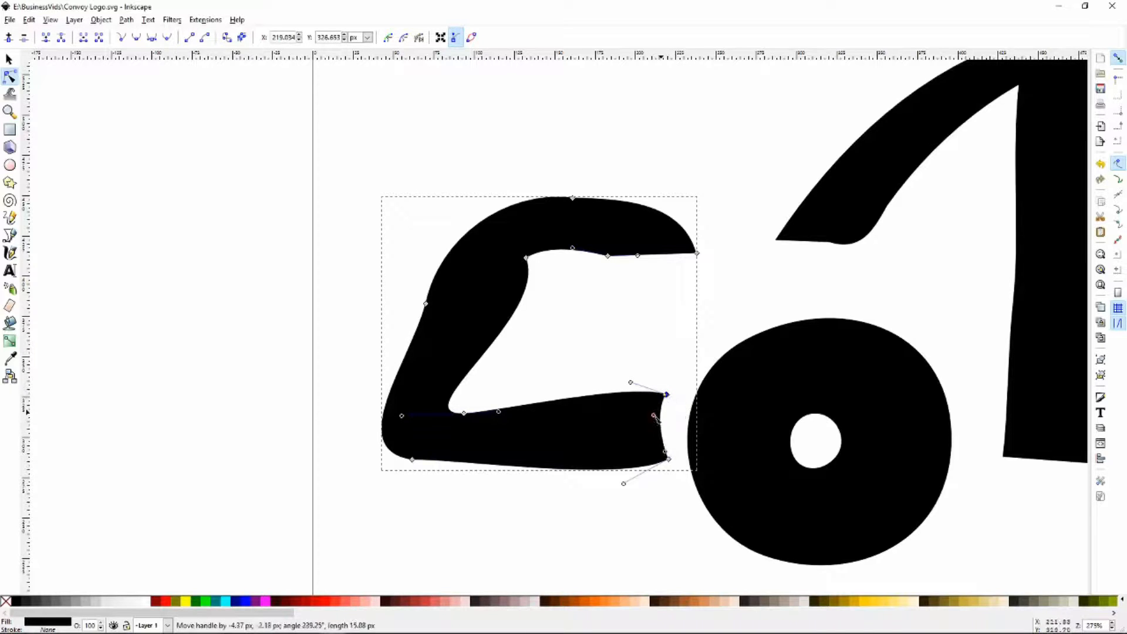
left_click_drag(669, 460, 665, 445)
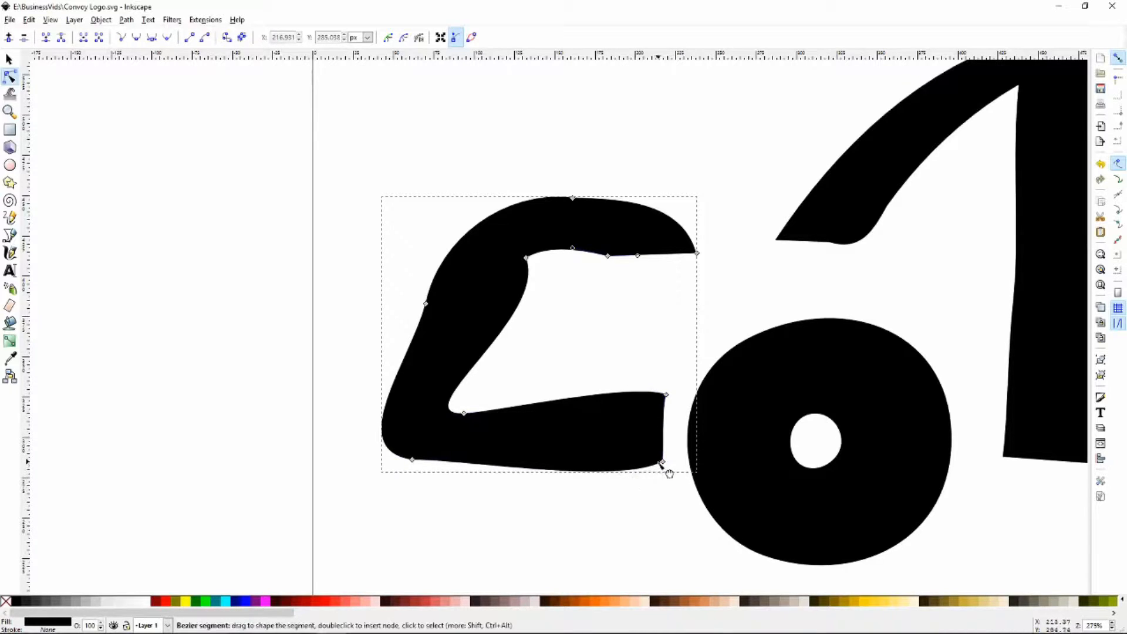
Straighten the C's bottom edge, curve the lower arm's end slightly inward, and move the inner lower corner up and toward the opening
left_click_drag(664, 468, 614, 461)
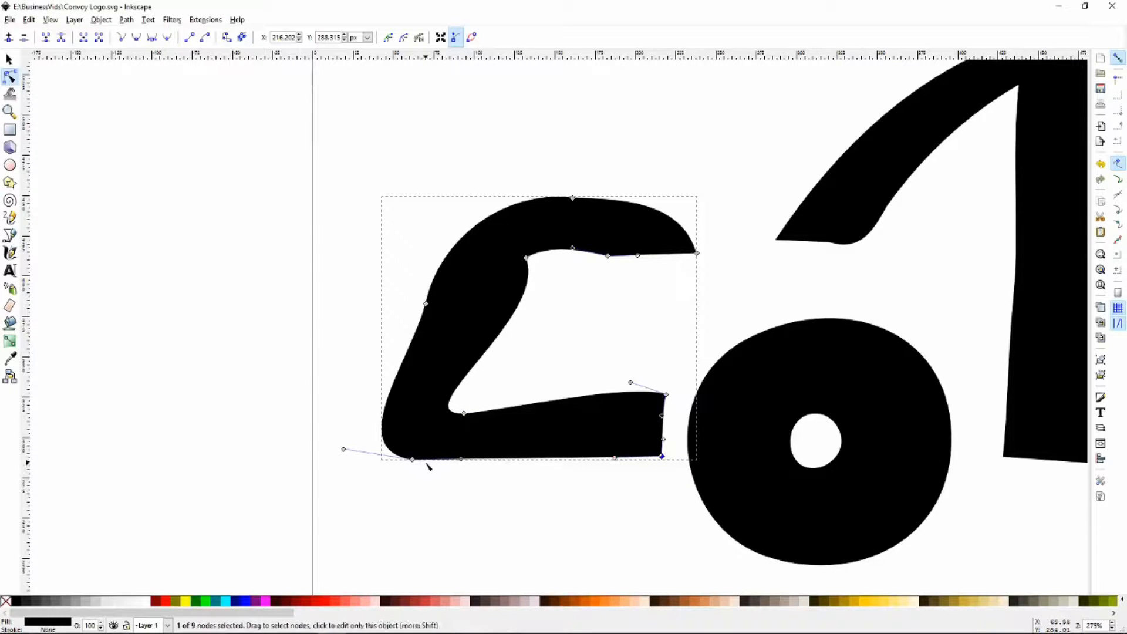
left_click_drag(662, 457, 661, 412)
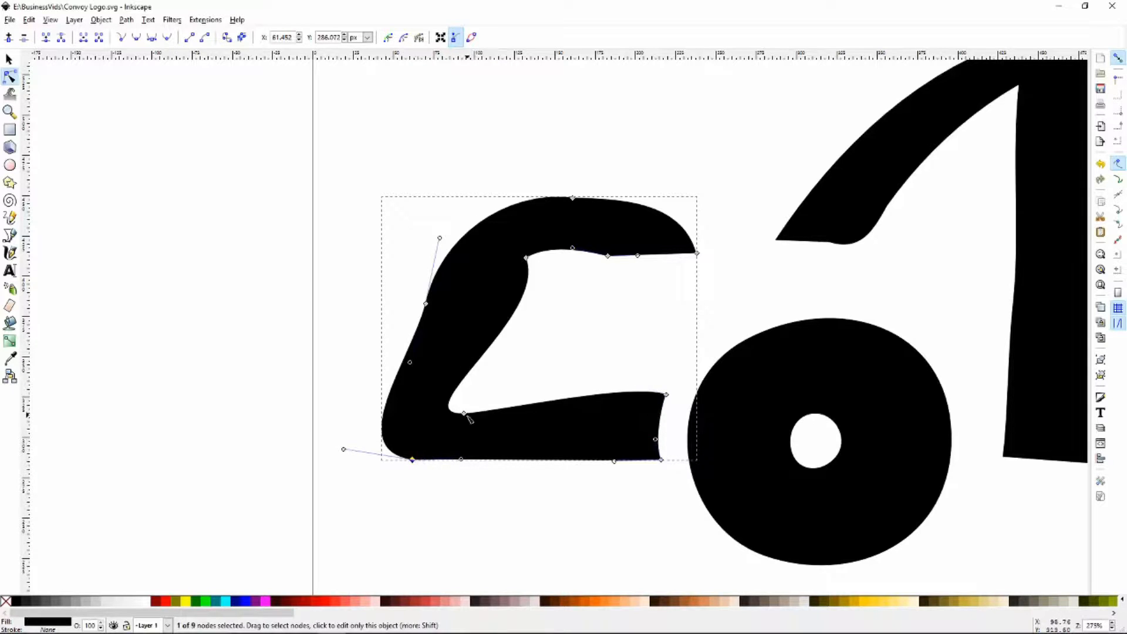
left_click_drag(465, 413, 505, 361)
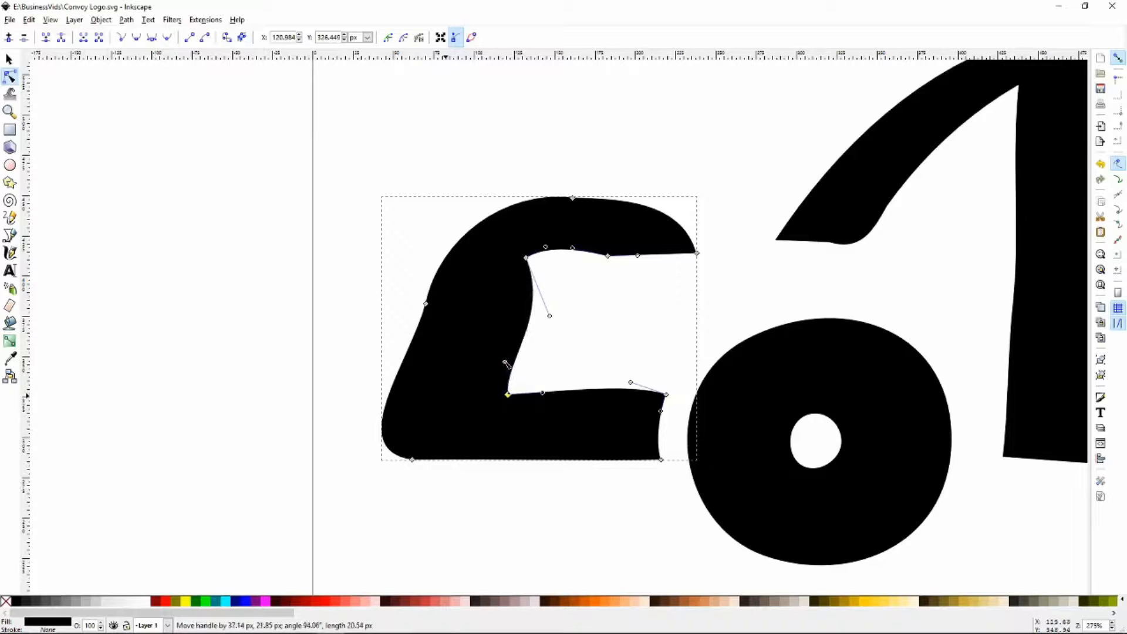
Raise the C's upper tip, delete the two intermediate outer nodes, and adjust the tip's handle so the outer edge forms one smooth arc
left_click_drag(698, 254, 714, 216)
left_click(573, 198)
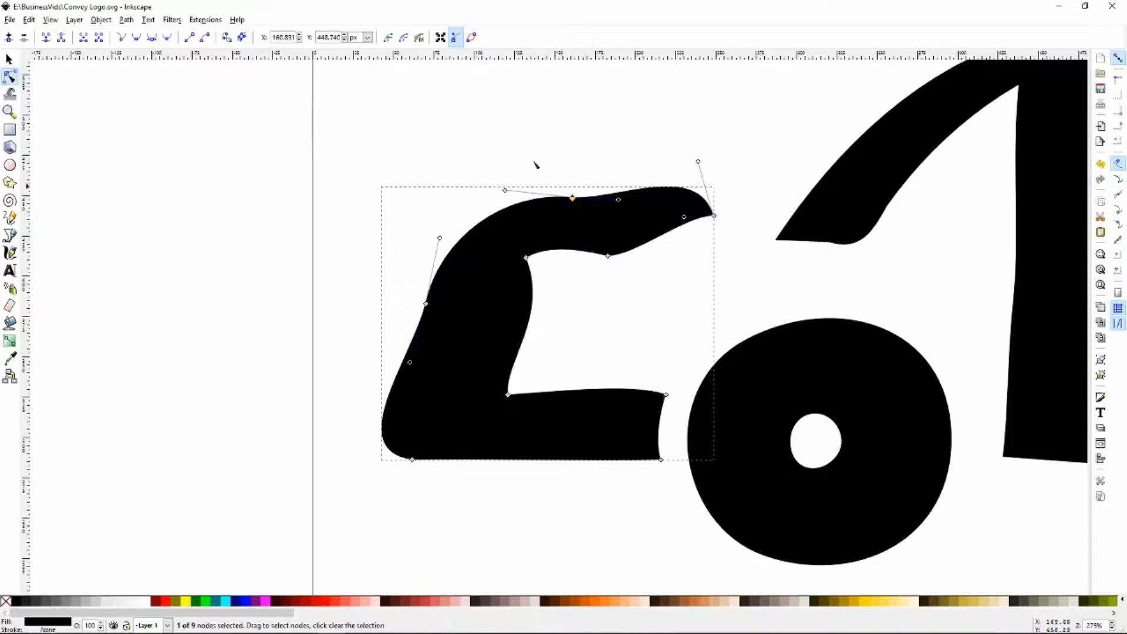
key("Delete")
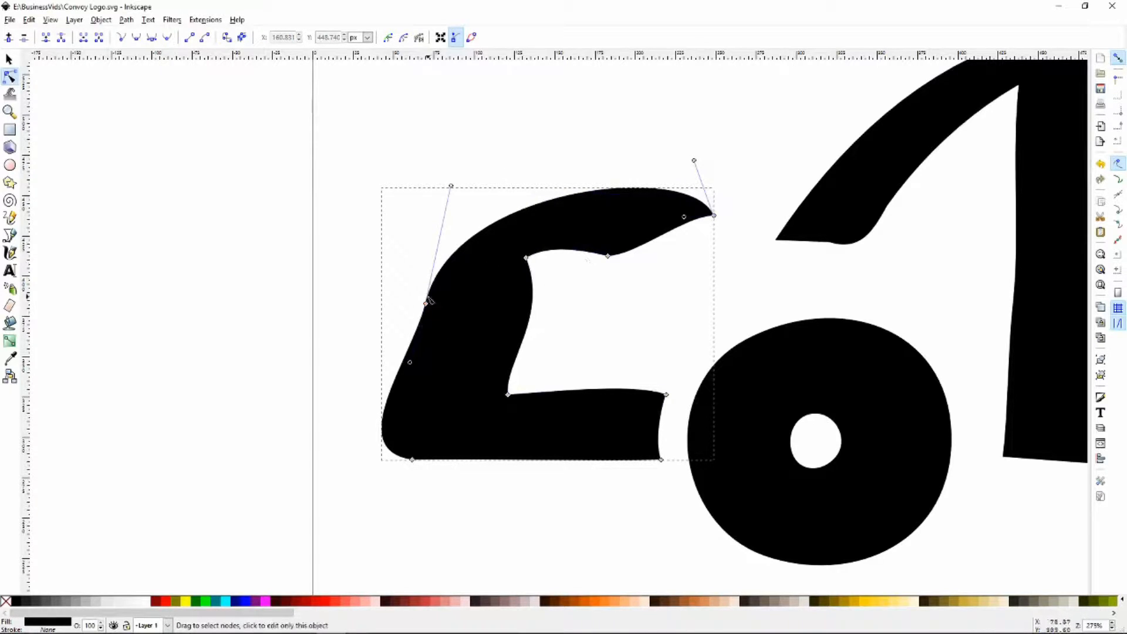
left_click(427, 304)
key("Delete")
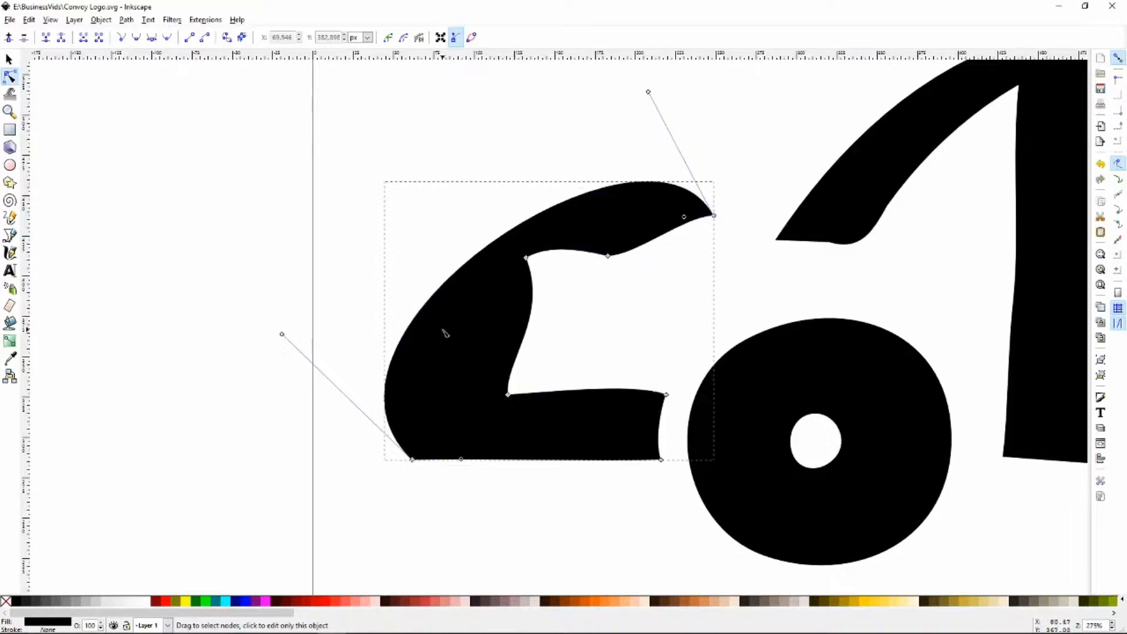
left_click_drag(648, 92, 474, 78)
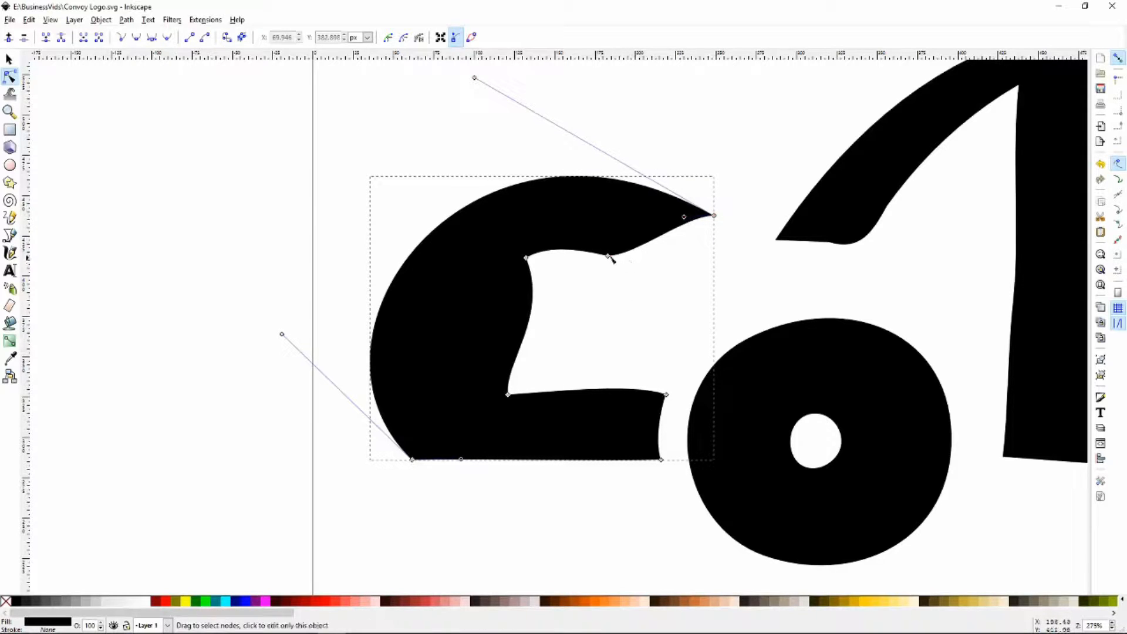
Pull the C's upper inner node outward, delete the inner upper corner node, and adjust the handle so the opening forms one smooth arc
left_click_drag(609, 257, 653, 279)
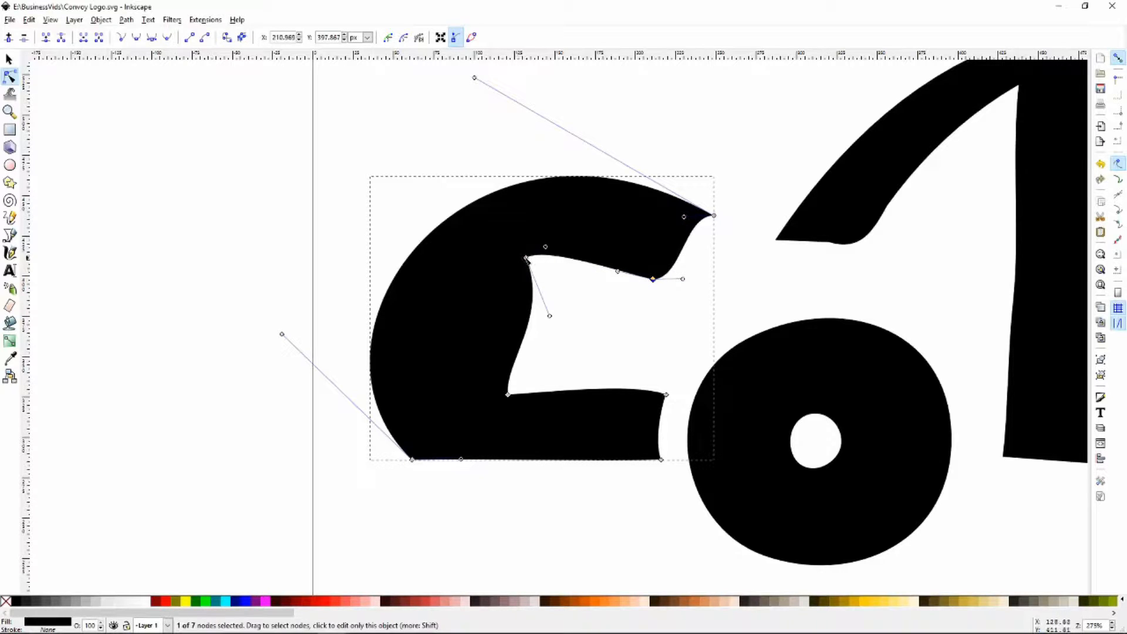
left_click(527, 259)
key("Delete")
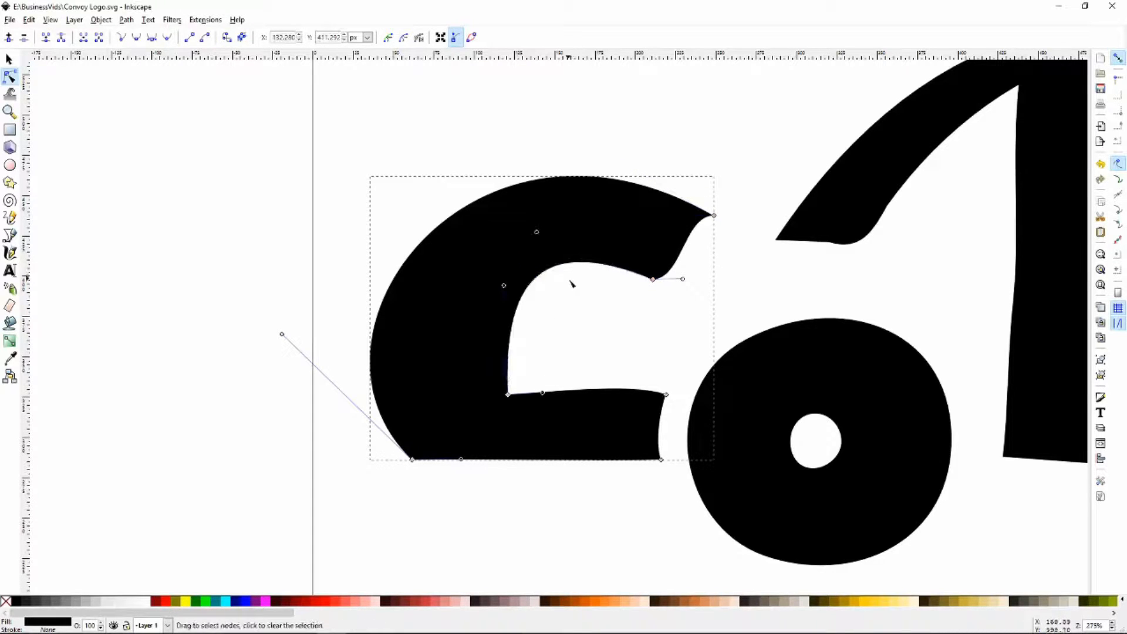
left_click_drag(504, 284, 498, 356)
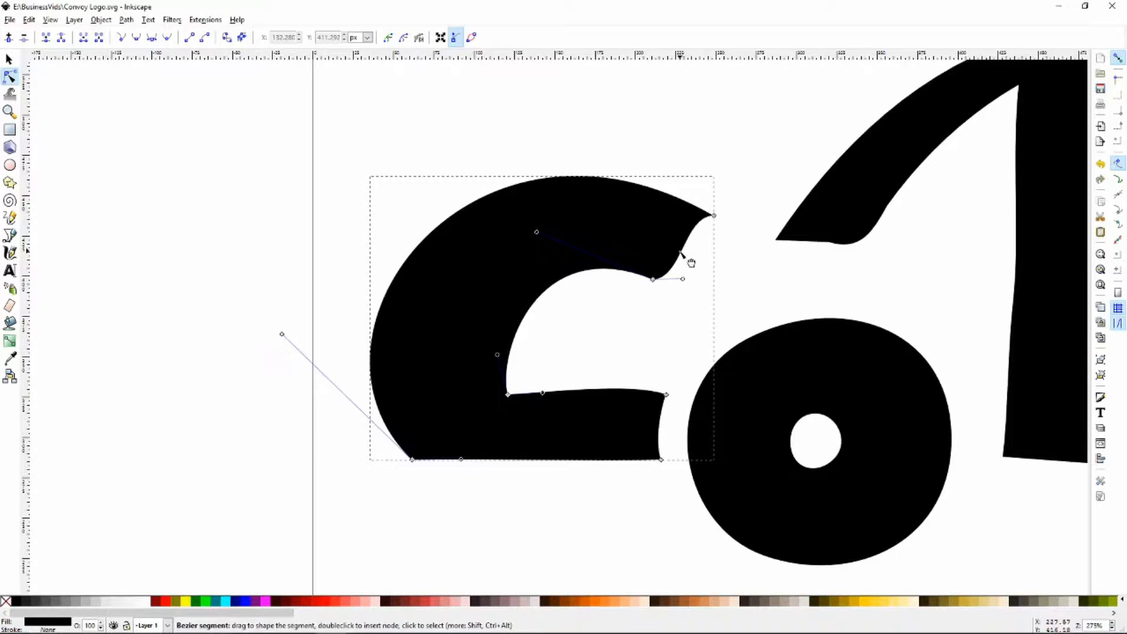
Straighten the end of the C's upper arm into a slanted cut and pull the upper tip farther outward
left_click_drag(682, 252, 659, 274)
mouse_move(716, 217)
left_mouse_down()
mouse_move(737, 215)
mouse_move(712, 233)
left_mouse_up()
left_click_drag(660, 275, 710, 237)
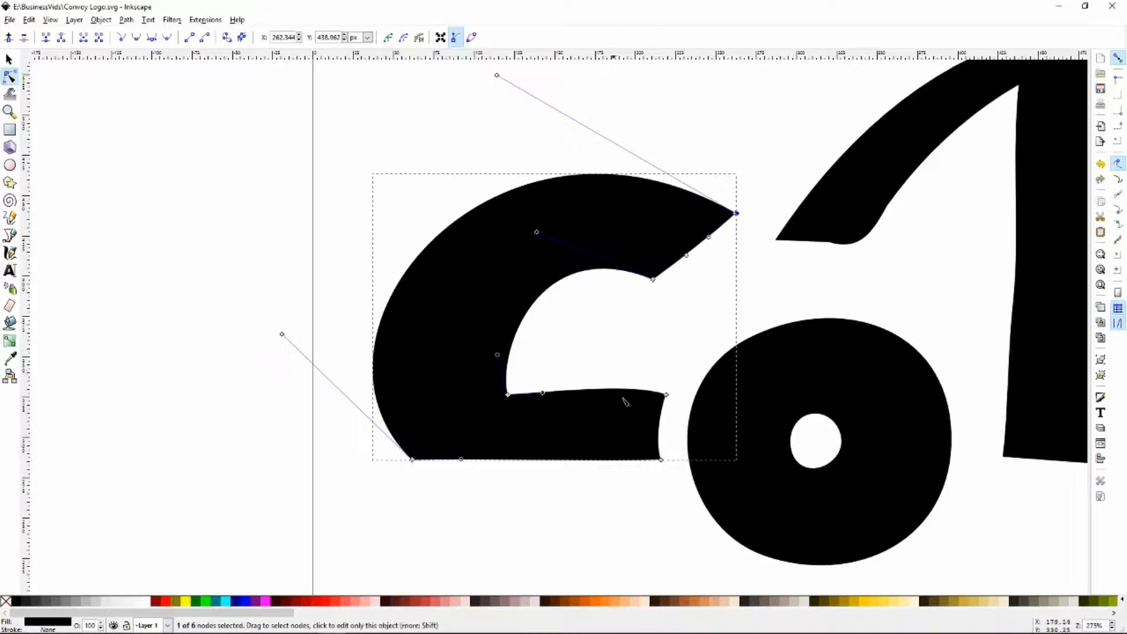
Straighten the top edge of the C's lower arm by adjusting its node handles, and deselect the letter
left_click_drag(646, 392, 638, 396)
left_click_drag(547, 392, 546, 400)
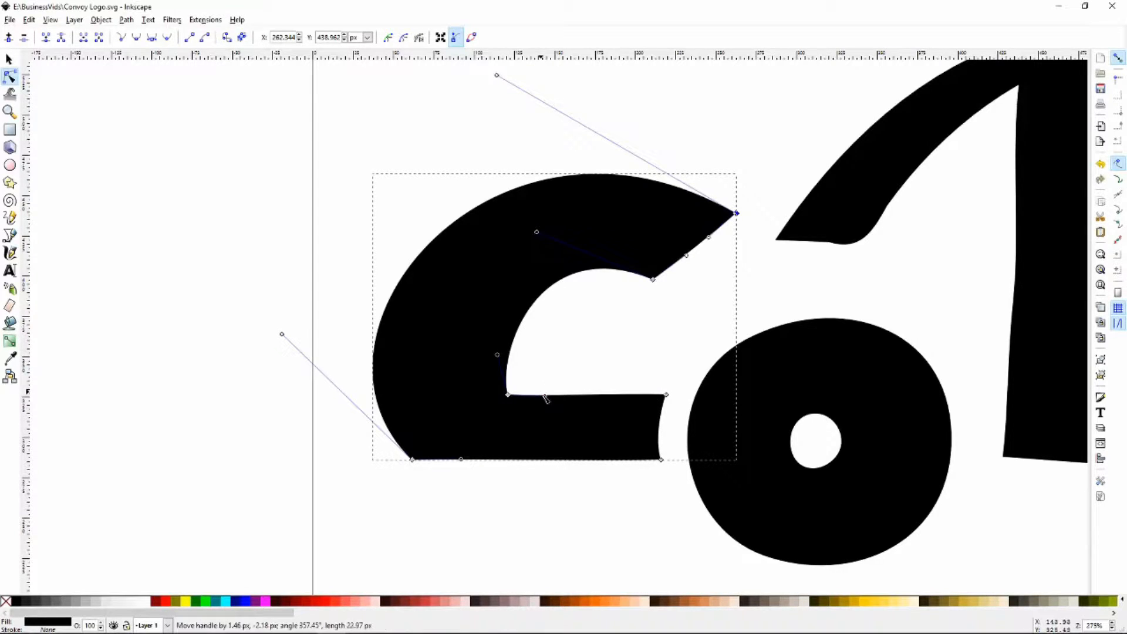
left_click(667, 394)
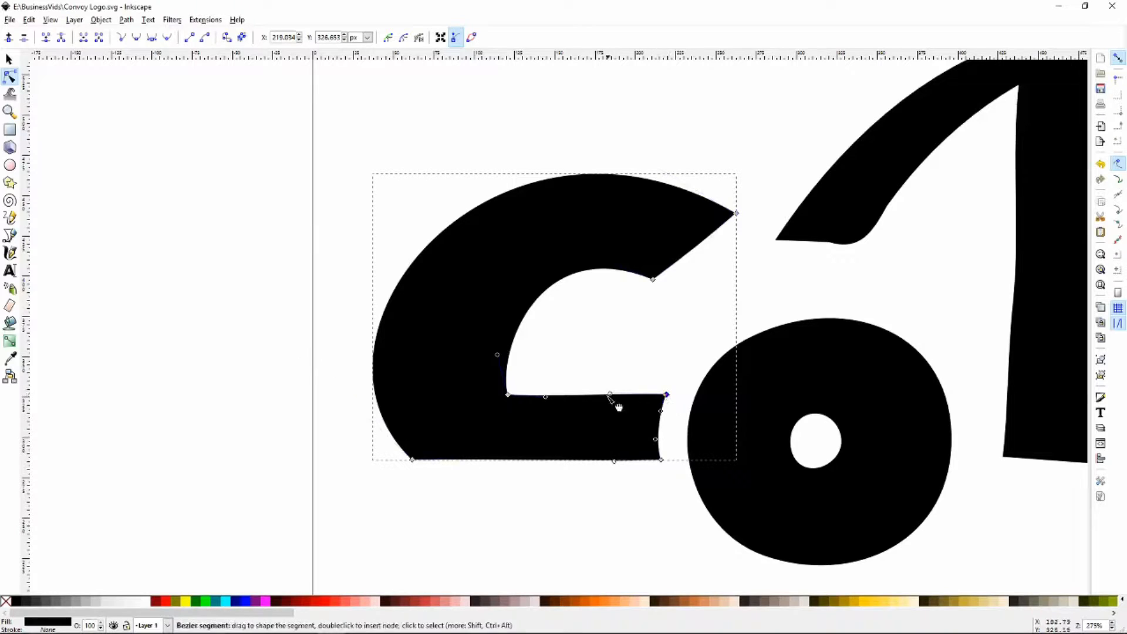
left_click_drag(610, 396, 549, 396)
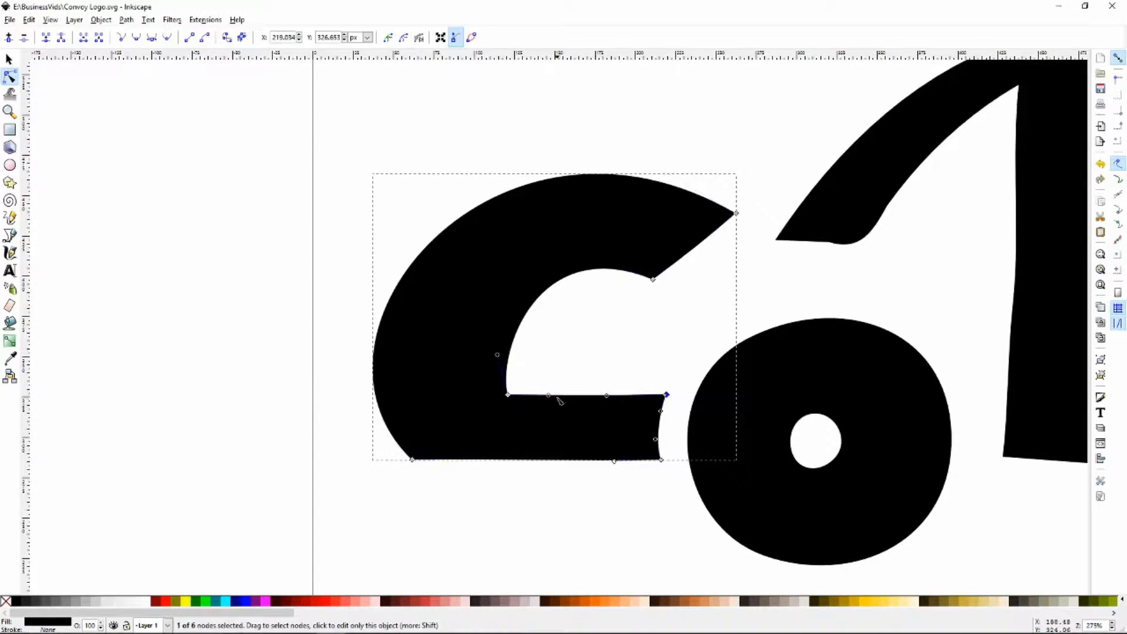
left_click(388, 519)
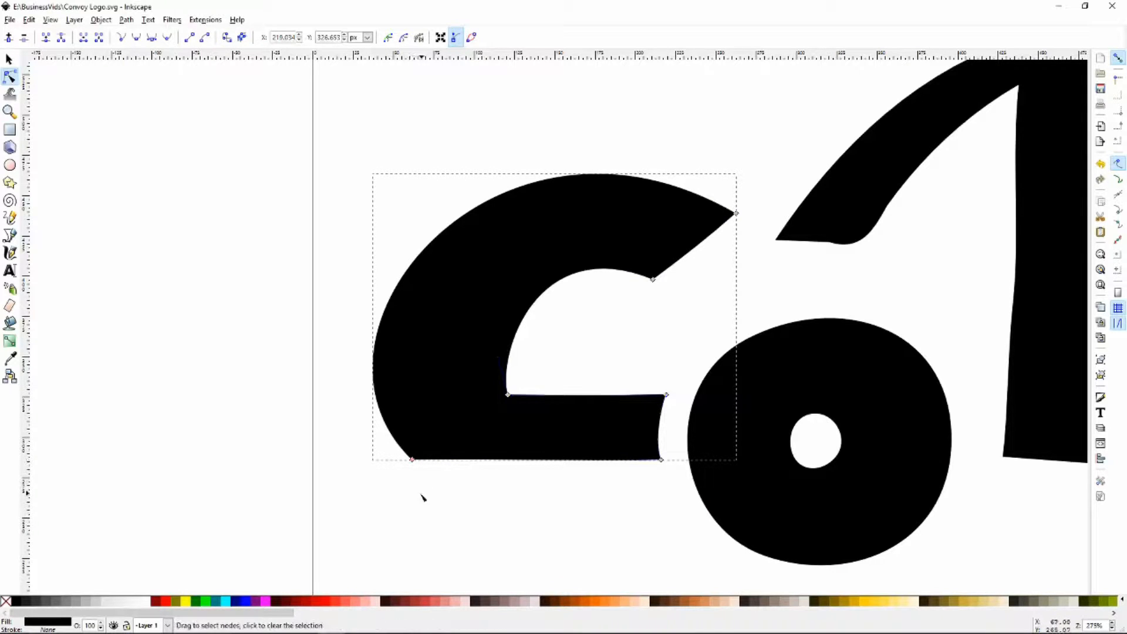
left_click(8, 59)
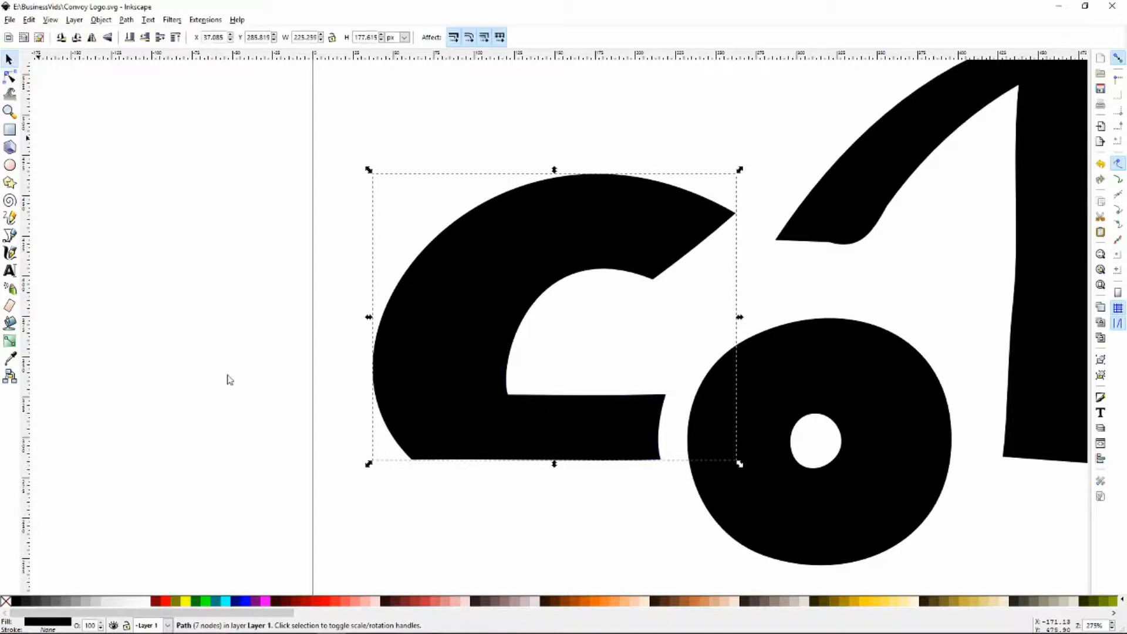
left_click(430, 498)
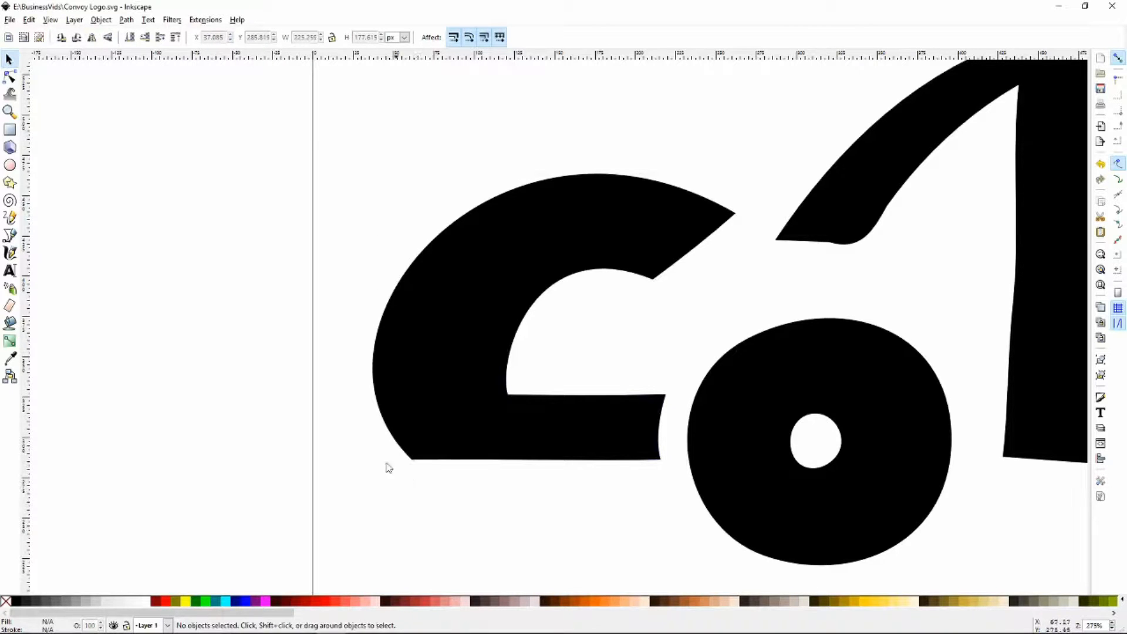
Make the C's lower outer corner node smooth, shorten its handle along the base, and extend its handle along the outer arc
left_click(9, 77)
left_click(444, 411)
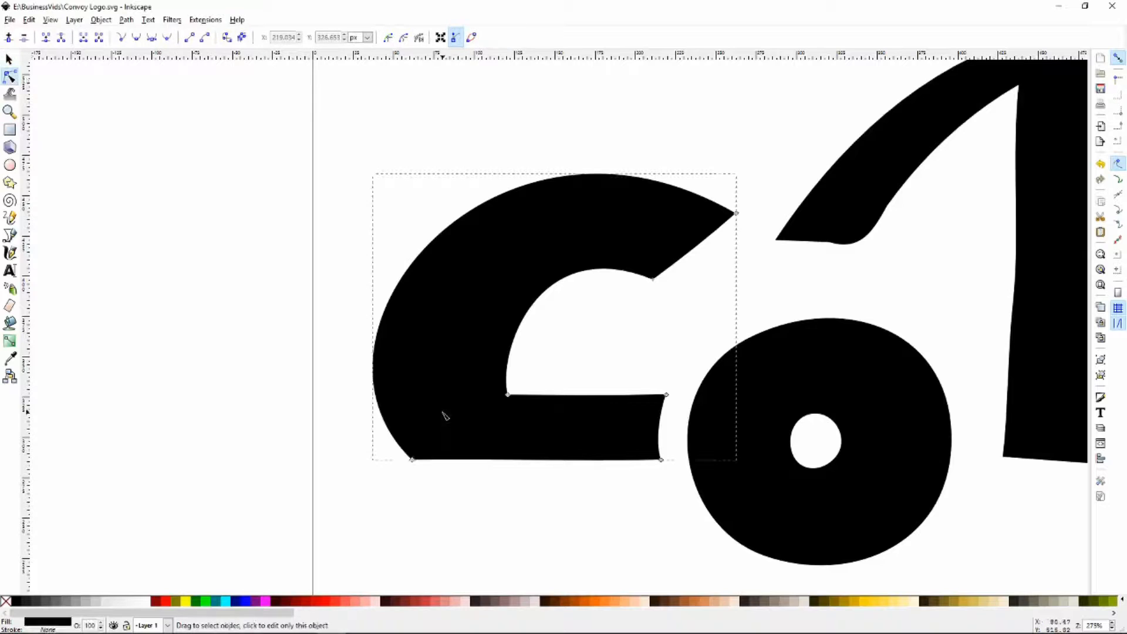
left_click(413, 460)
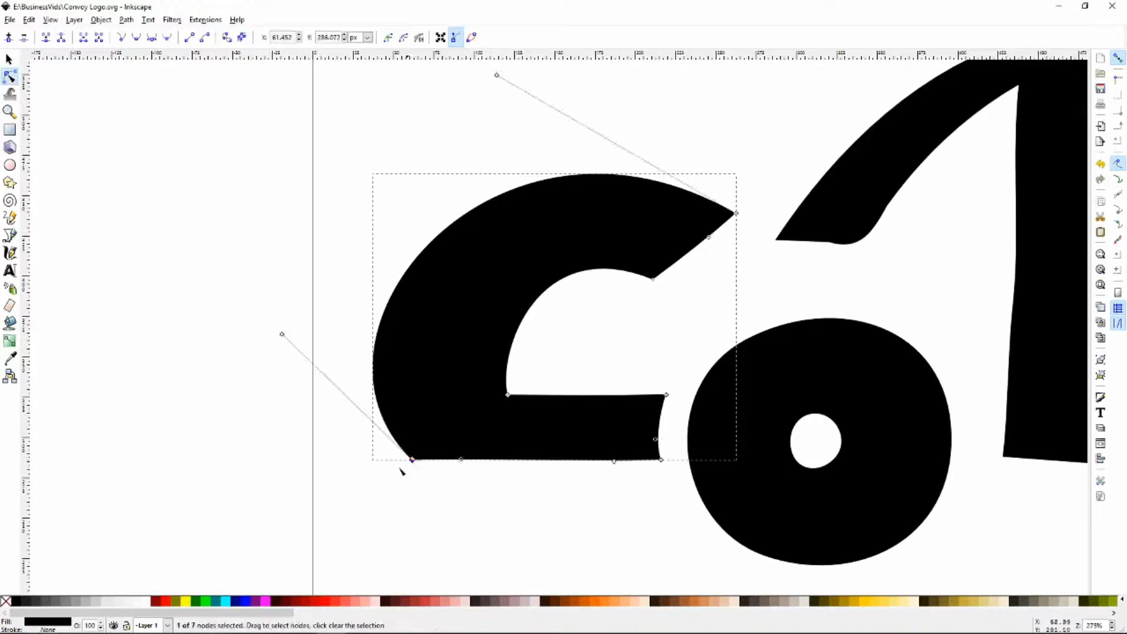
left_click(136, 38)
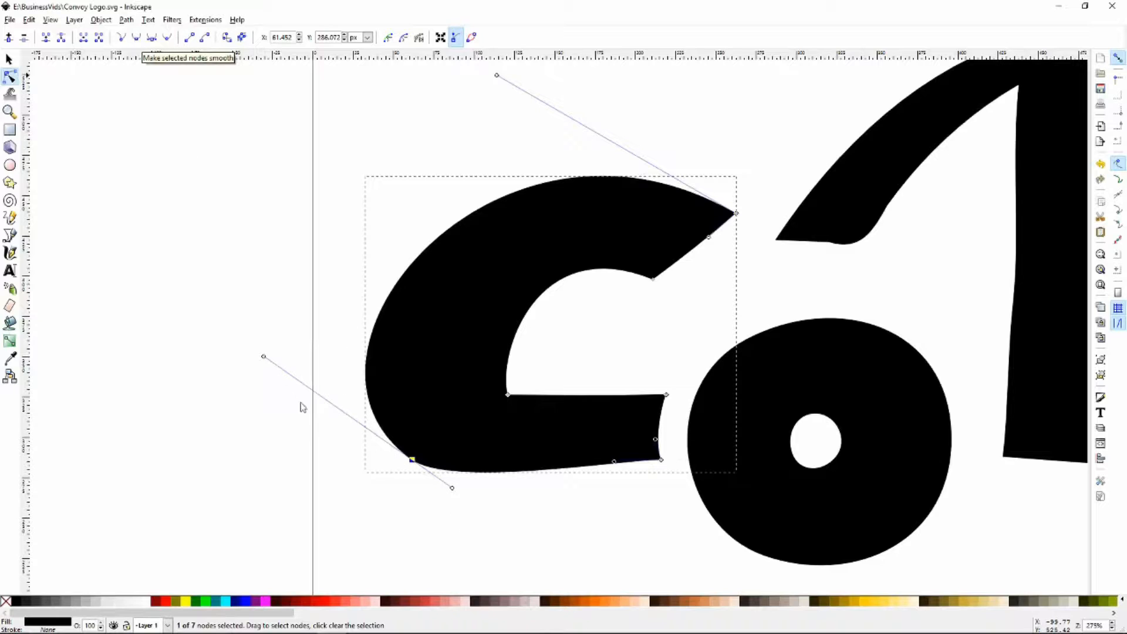
left_click_drag(451, 488, 423, 468)
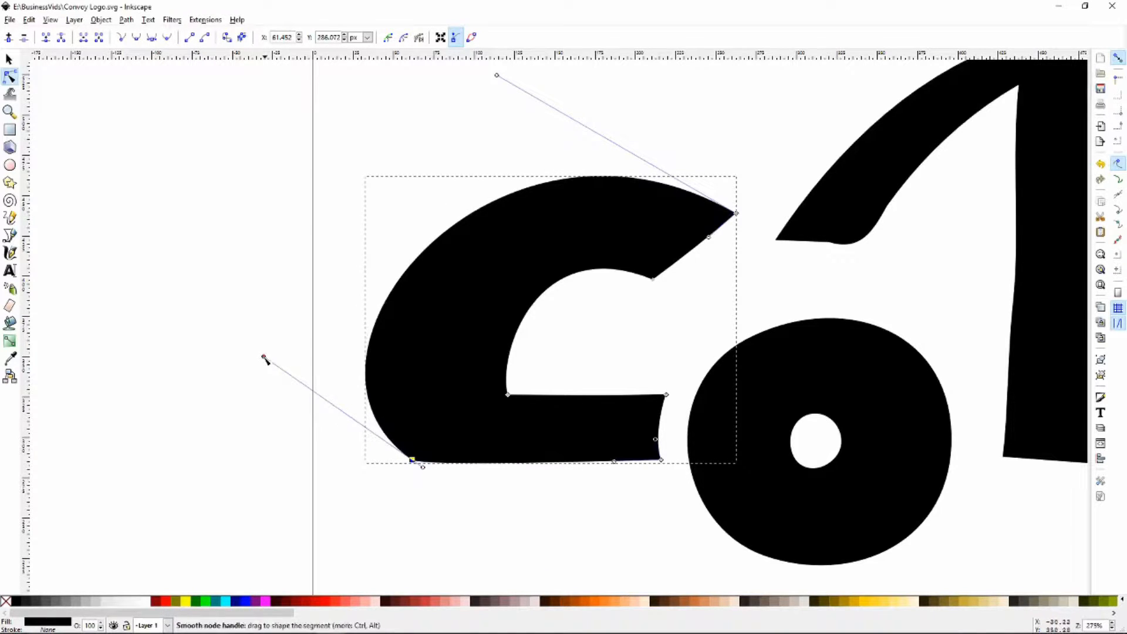
left_click_drag(263, 356, 221, 309)
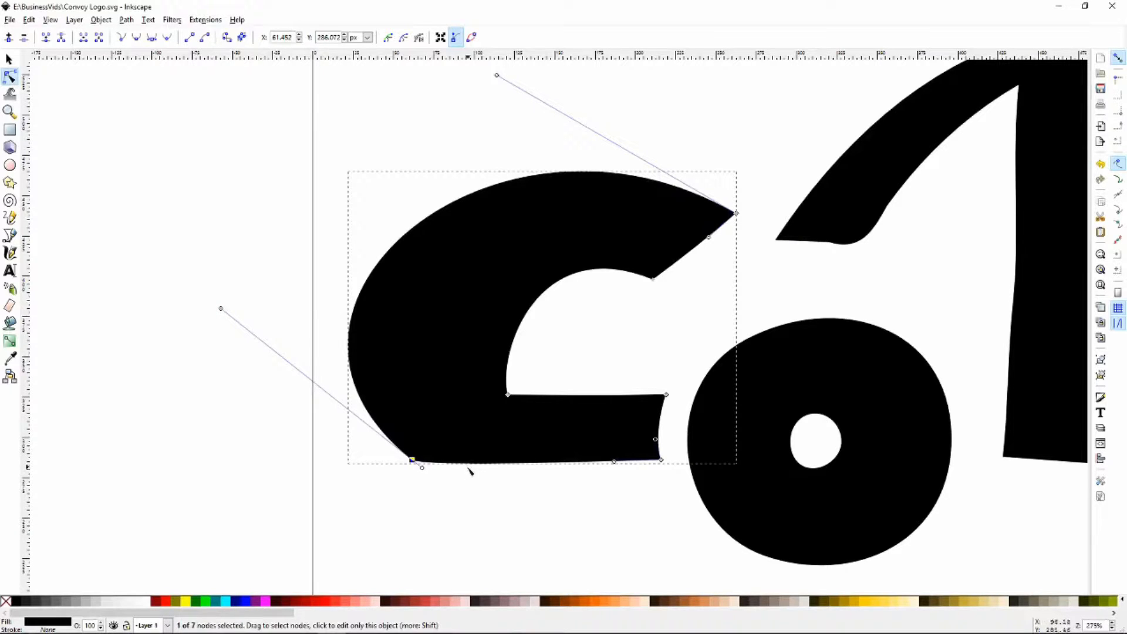
Raise the C's lower outer corner node slightly, tighten the outer arc inward, and flatten the bottom edge with its handles
mouse_move(414, 462)
left_mouse_down()
mouse_move(415, 453)
mouse_move(420, 466)
left_mouse_up()
left_click_drag(268, 257, 314, 330)
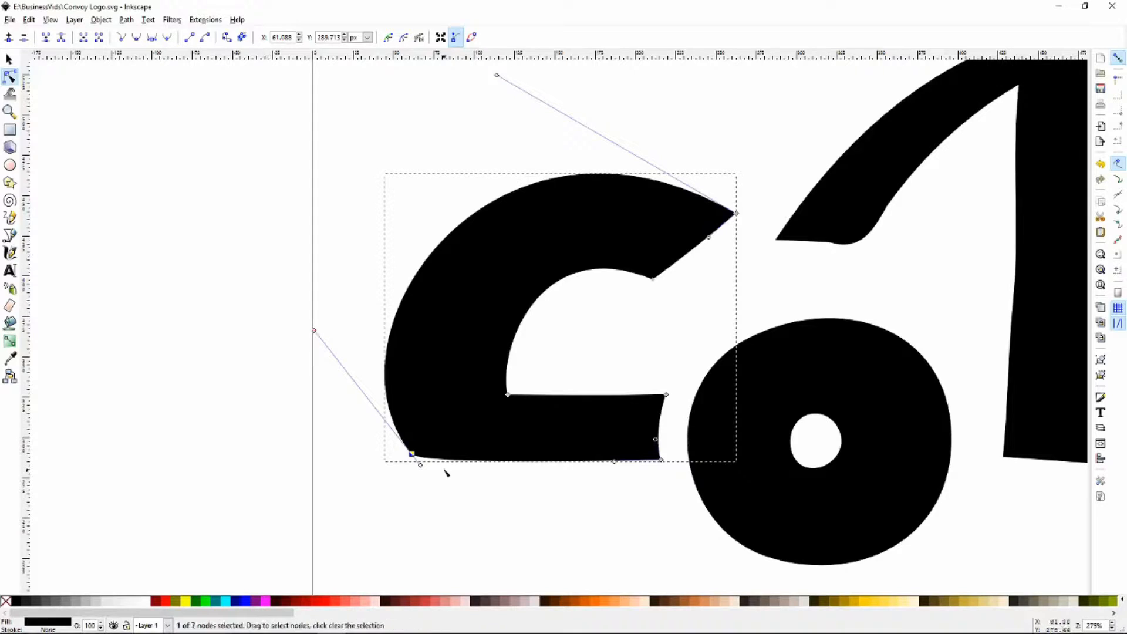
left_click_drag(614, 461, 557, 457)
left_click_drag(419, 464, 418, 463)
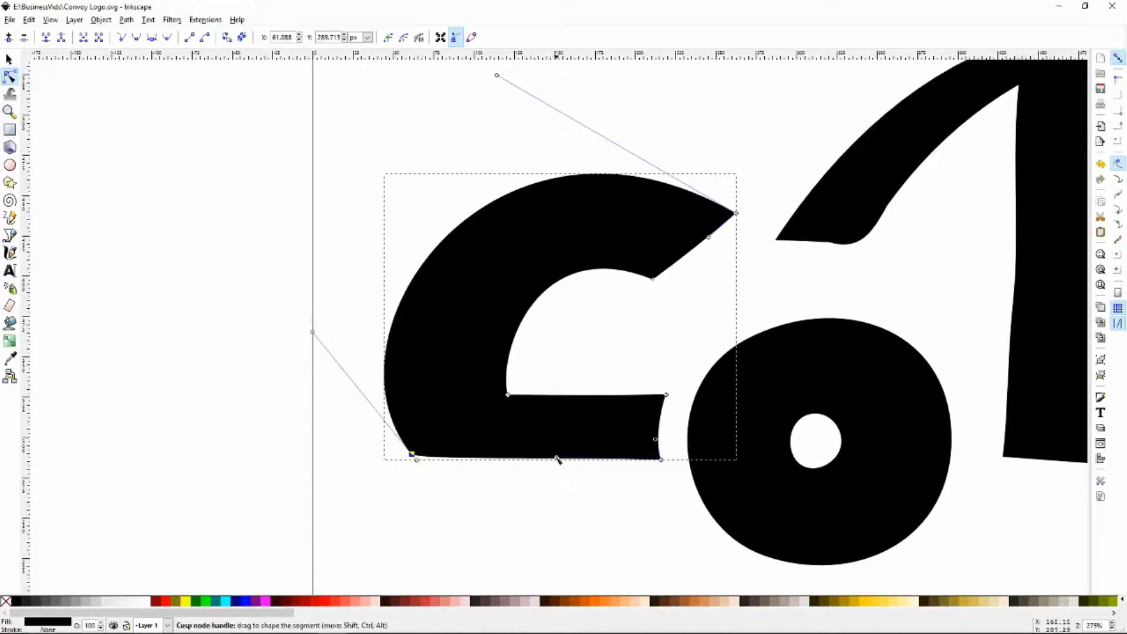
left_click_drag(558, 459, 415, 459)
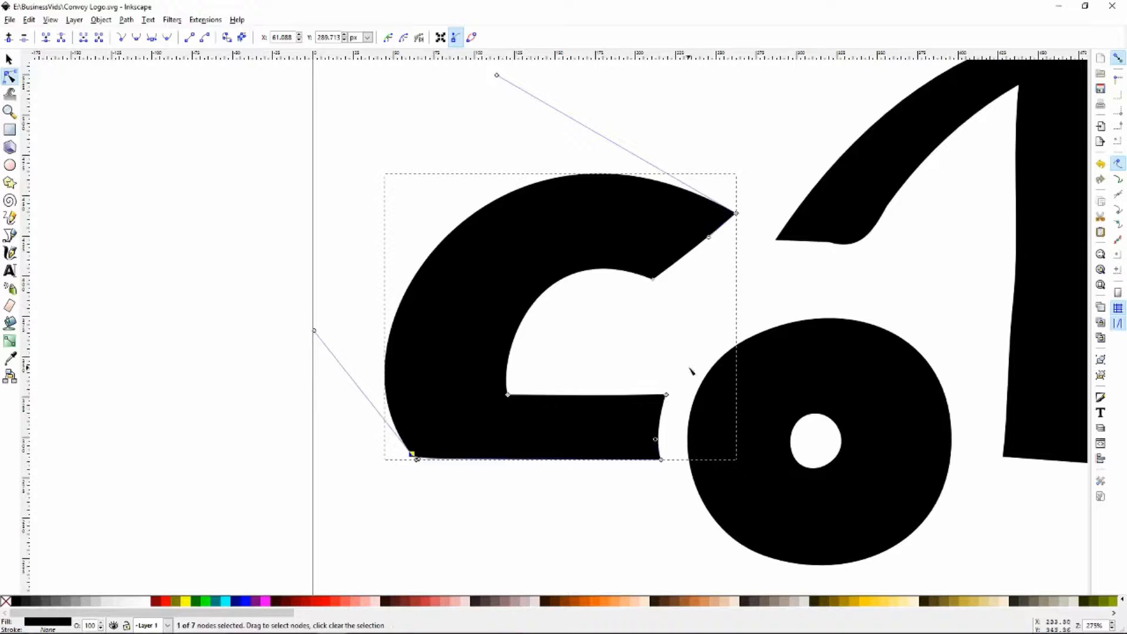
Thicken the C's lower arm by raising its two top nodes, move the inner corner toward the outer arc, and curve the arm's end
left_click_drag(693, 366, 479, 422)
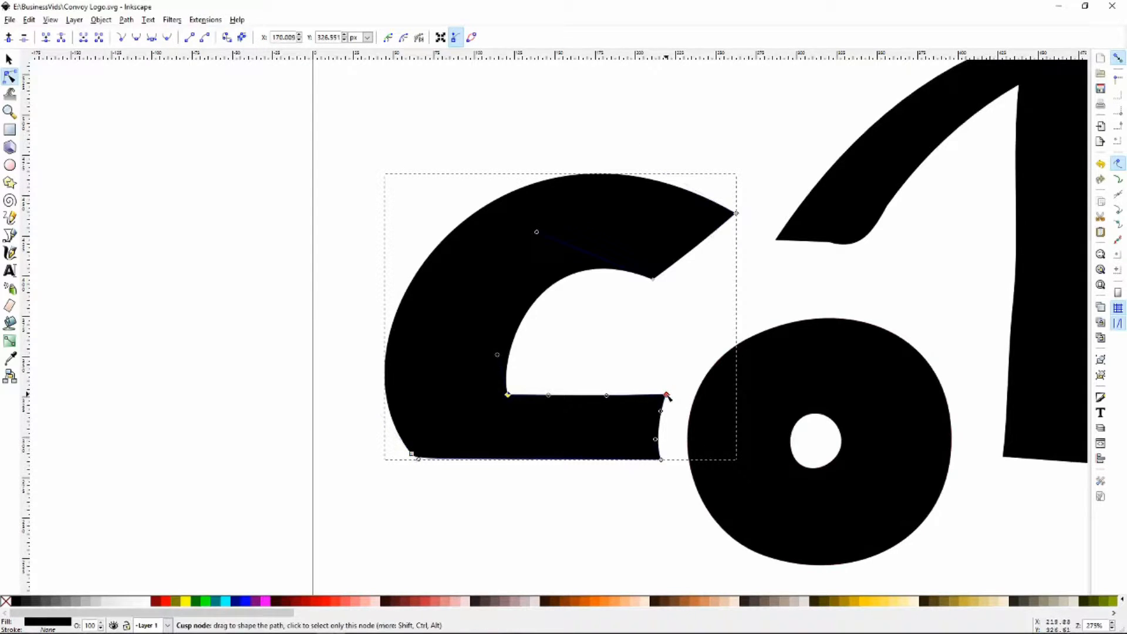
mouse_move(667, 396)
left_mouse_down()
mouse_move(675, 373)
mouse_move(677, 385)
left_mouse_up()
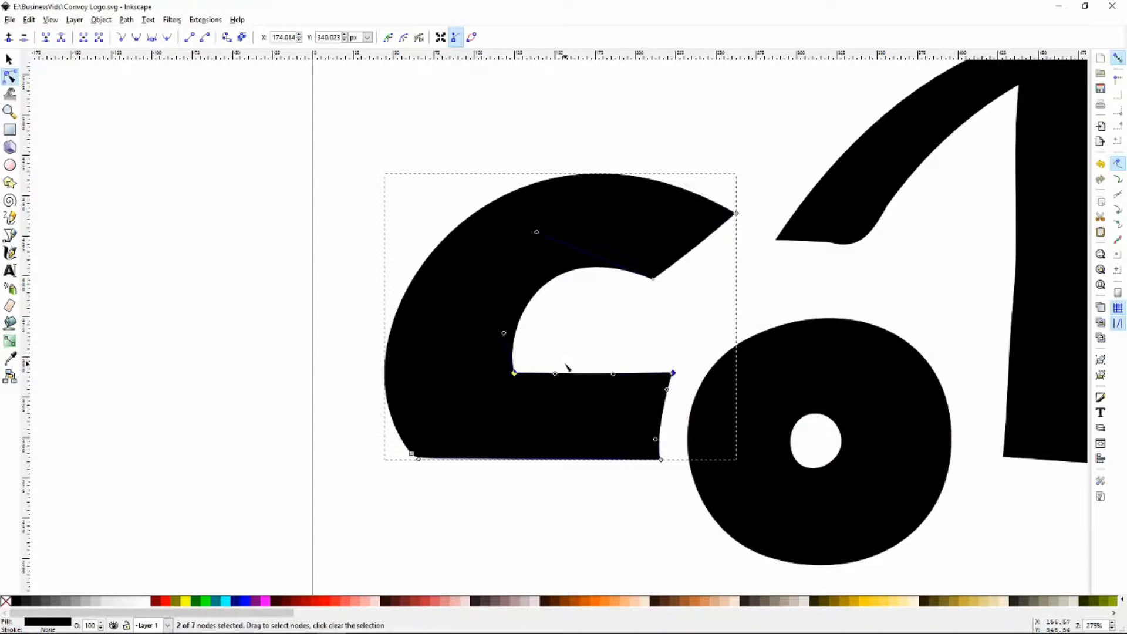
left_click_drag(515, 373, 494, 376)
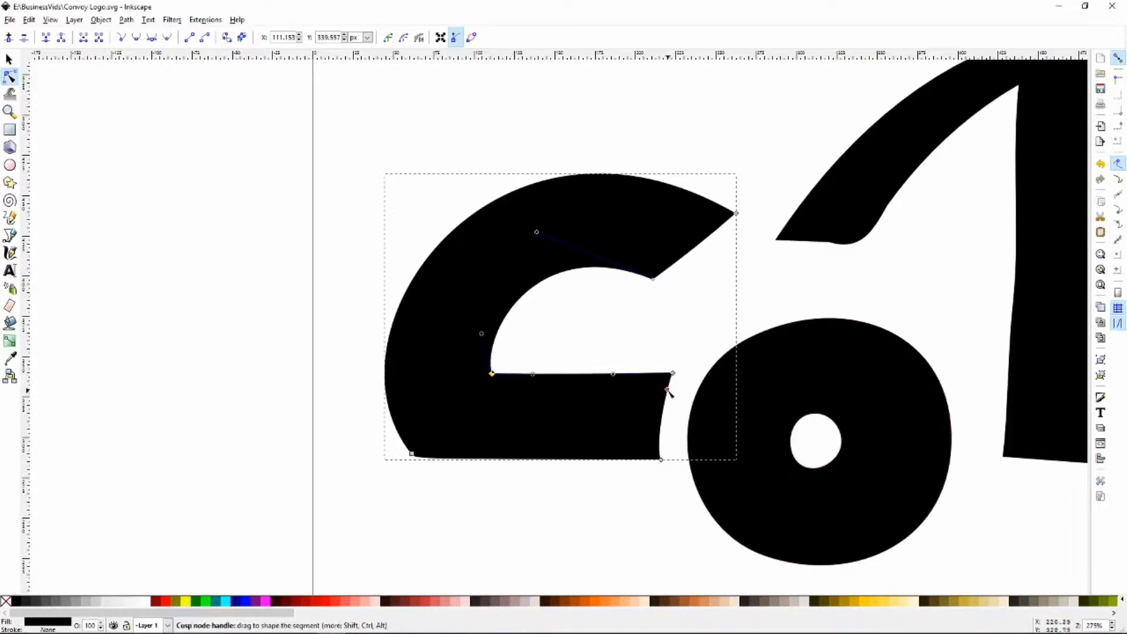
left_click_drag(667, 390, 660, 416)
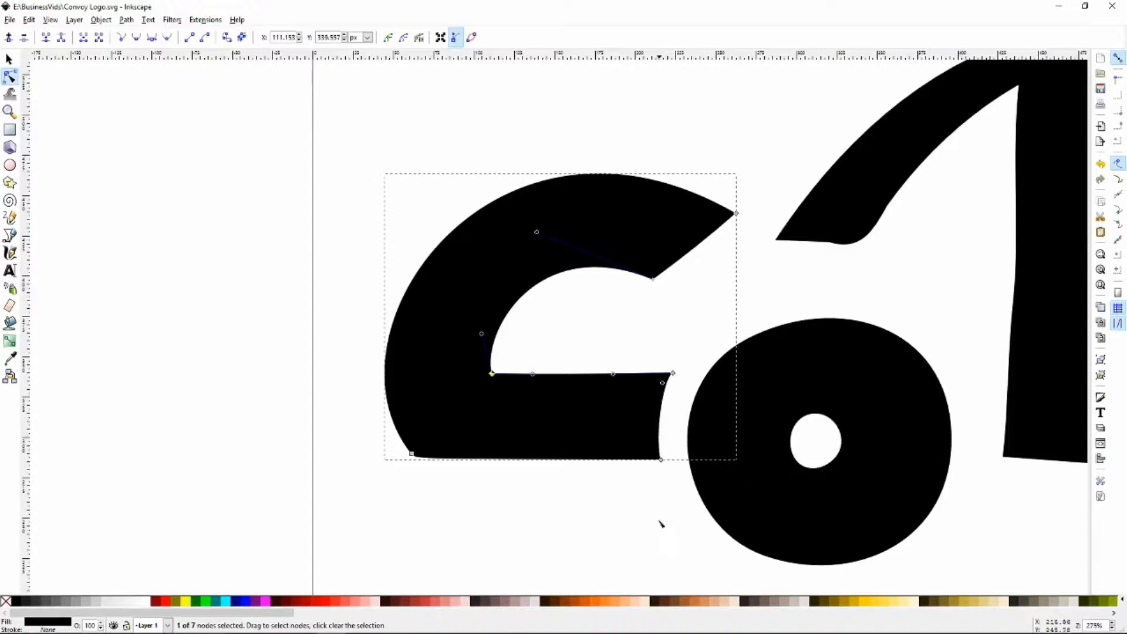
left_click(641, 539)
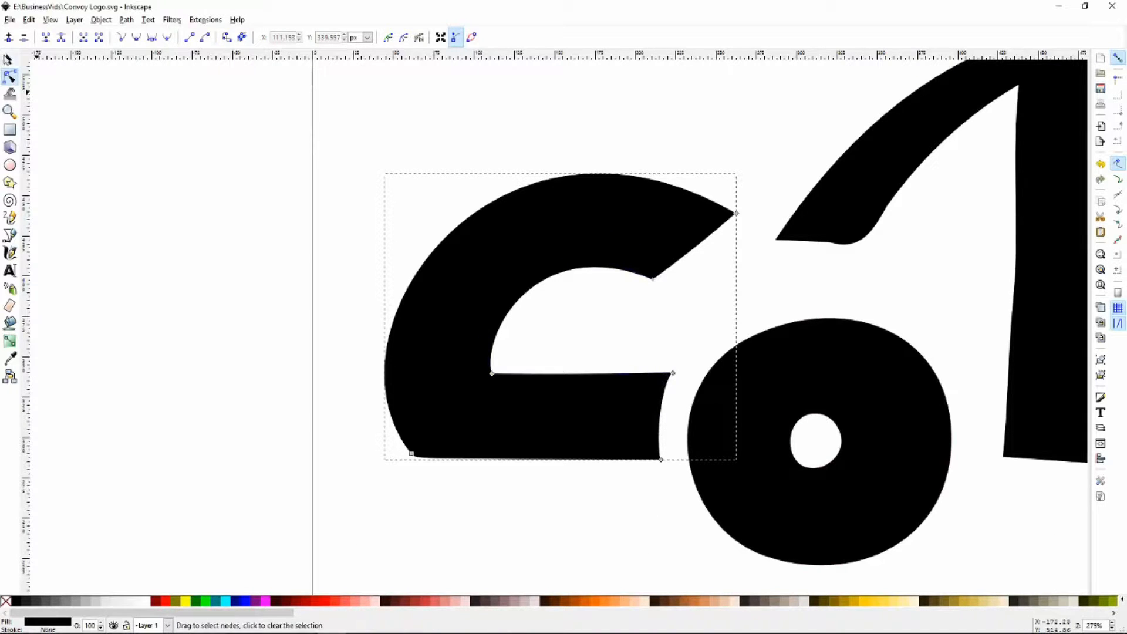
key("s")
left_click(649, 544)
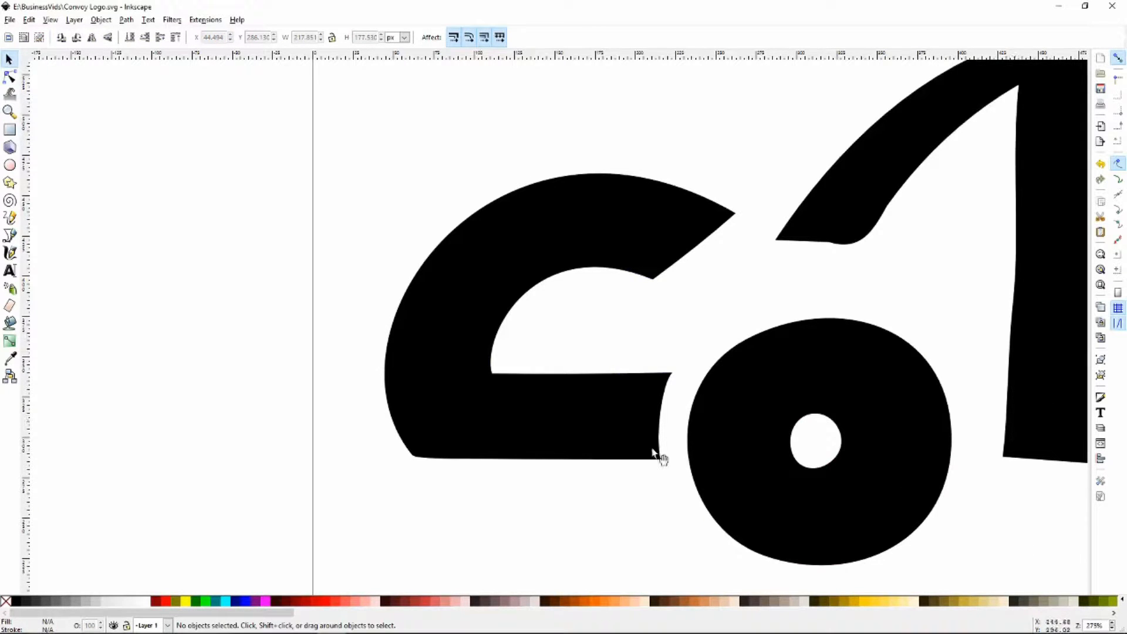
Delete the surplus nodes on the inner edge of the n's sloping arm, one near the apex and one near the arm's foot
key("minus")
key("minus")
key("minus")
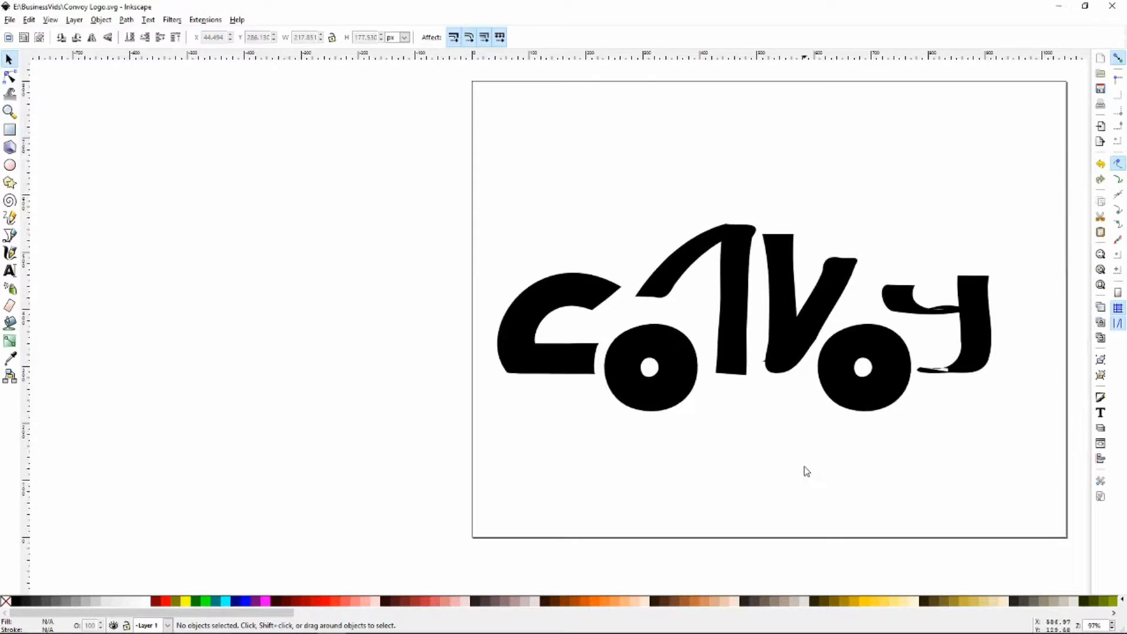
scroll(754, 474, "down", 2)
key("5")
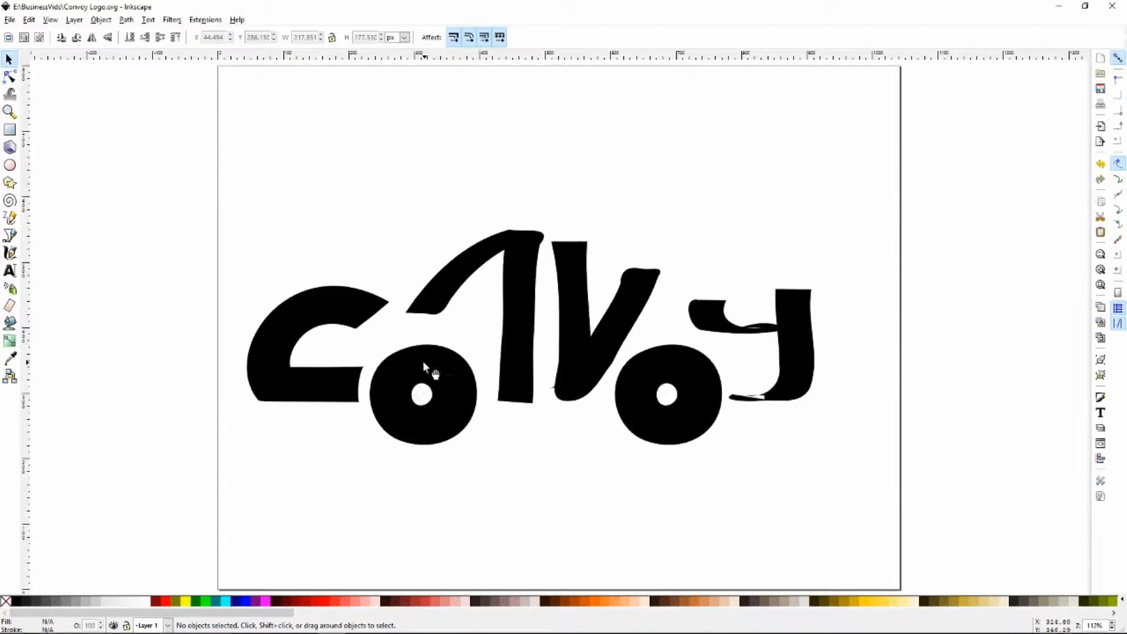
scroll(447, 296, "up", 2)
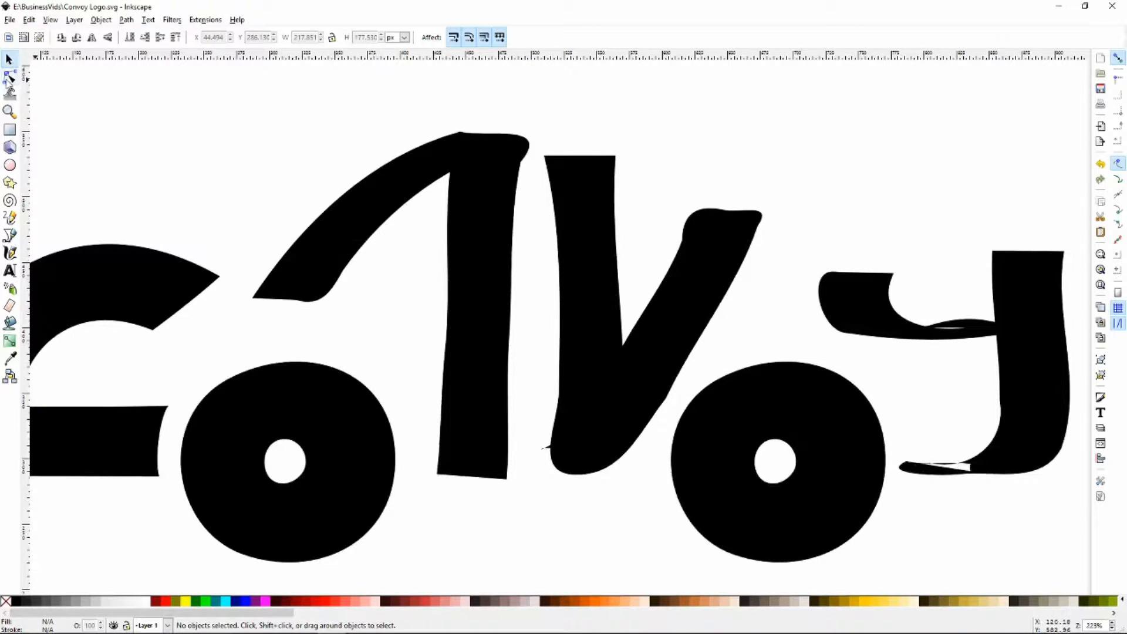
left_click(10, 78)
left_click(423, 201)
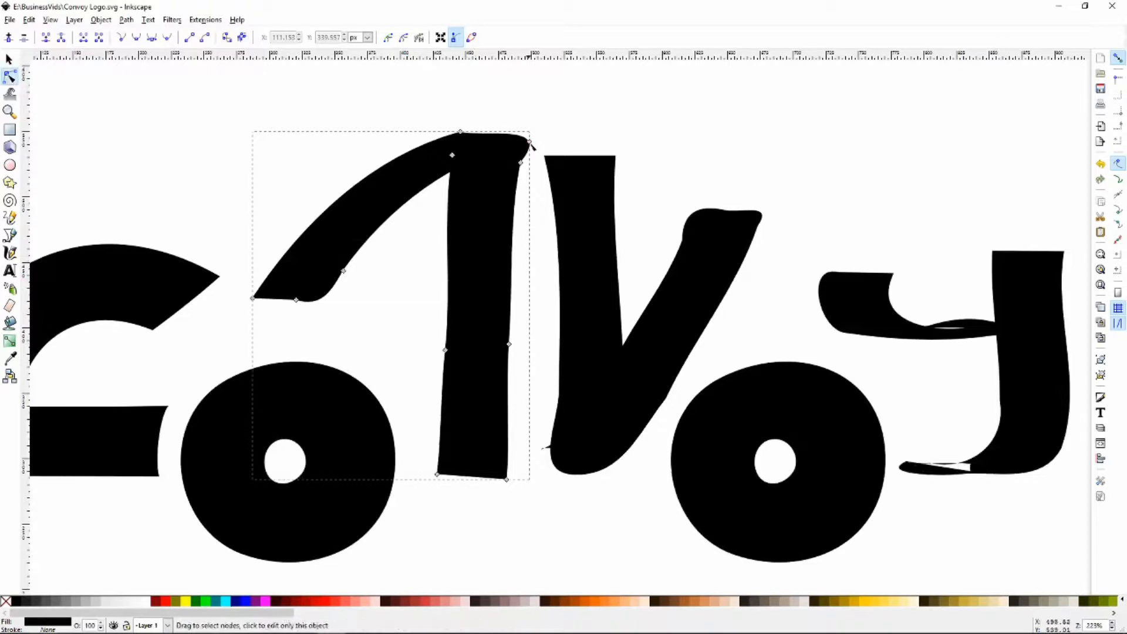
left_click(525, 150)
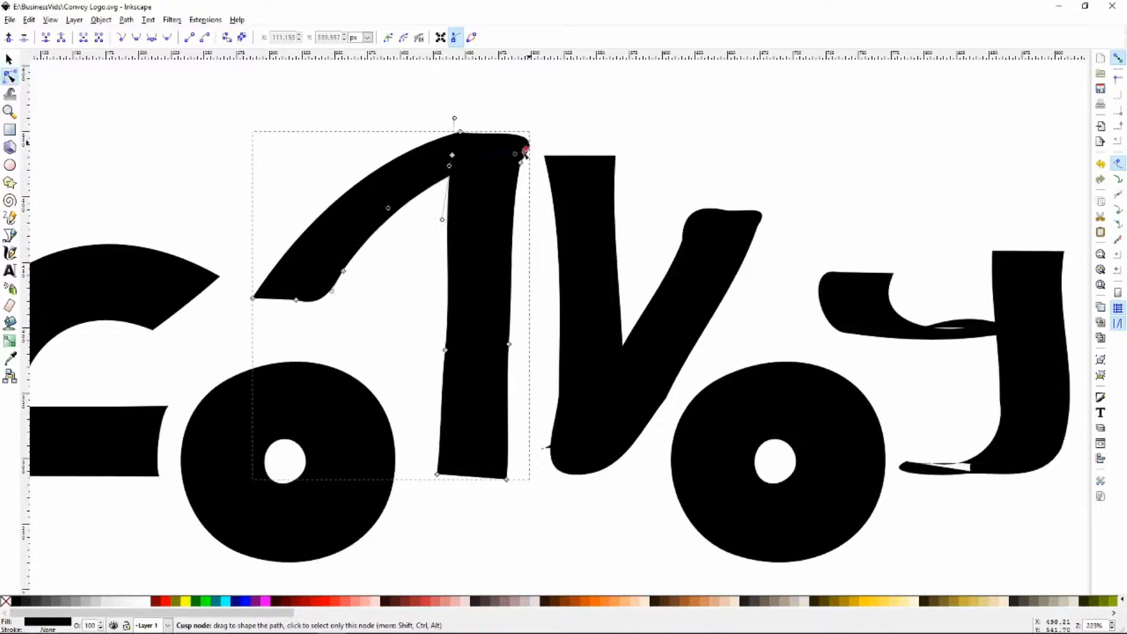
left_click_drag(525, 149, 430, 183)
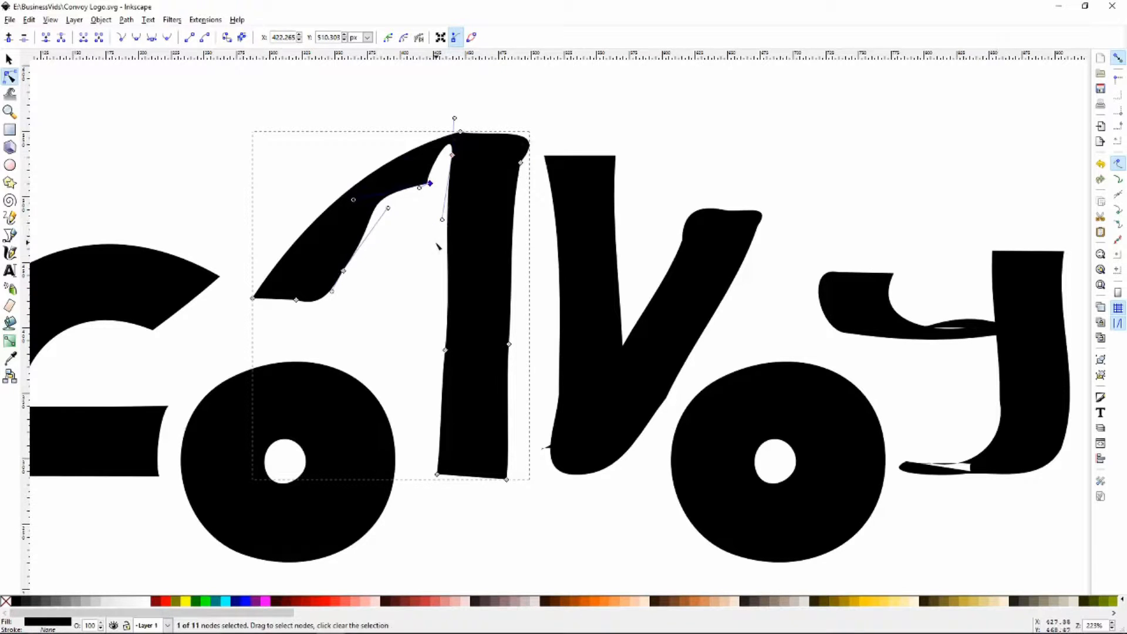
key("Delete")
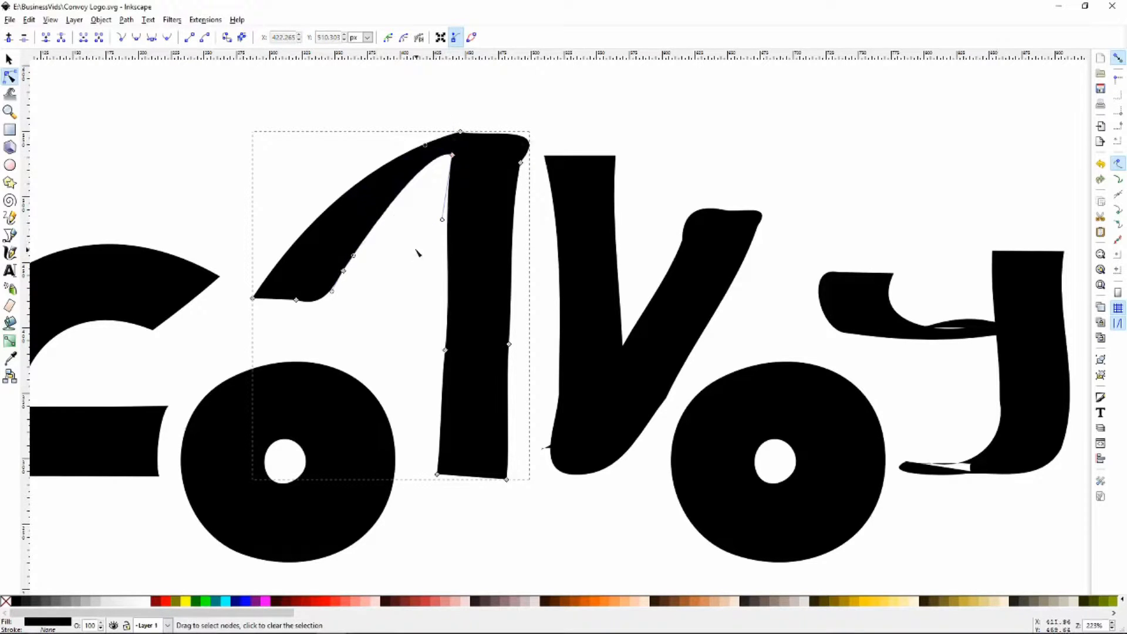
left_click(343, 270)
key("Delete")
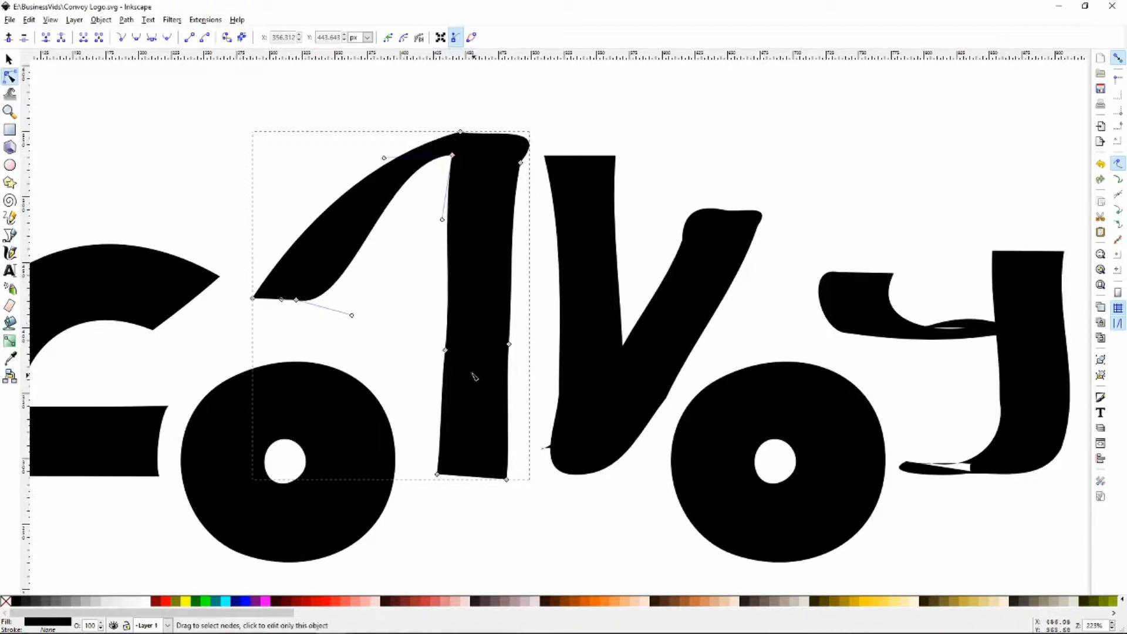
Delete the two midpoint nodes on either side of the n's vertical stem
left_click_drag(425, 323, 541, 369)
key("Delete")
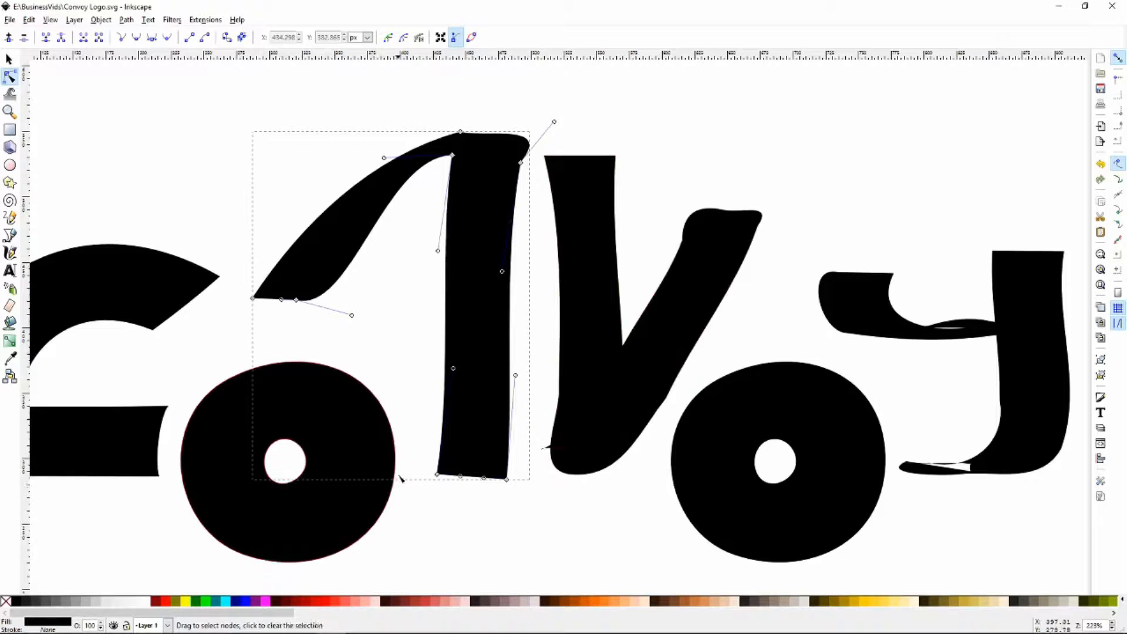
key("plus")
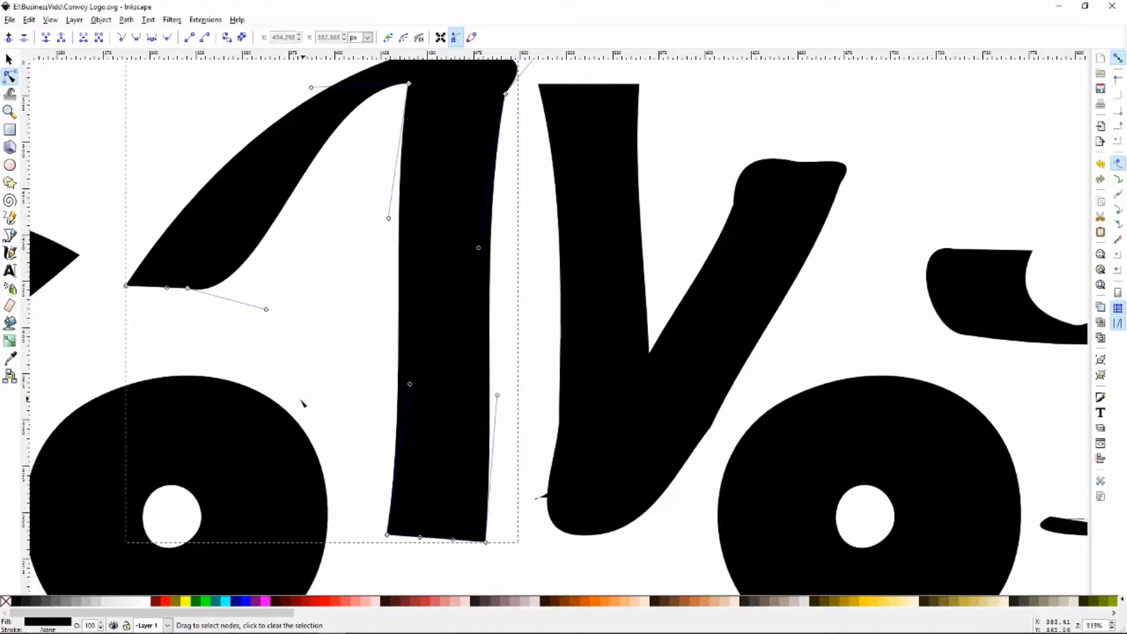
key("minus")
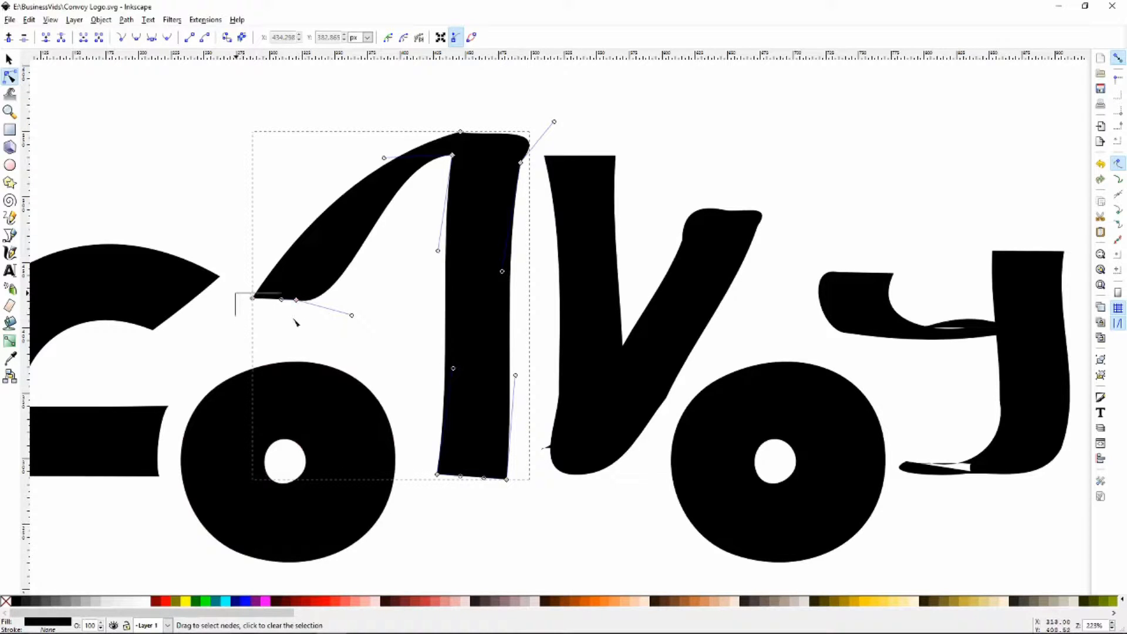
Move the foot of the n's sloping arm down toward the front wheel and extend the C's upper tip toward the n
mouse_move(297, 300)
left_mouse_down()
mouse_move(335, 322)
mouse_move(344, 337)
mouse_move(310, 334)
mouse_move(329, 342)
left_mouse_up()
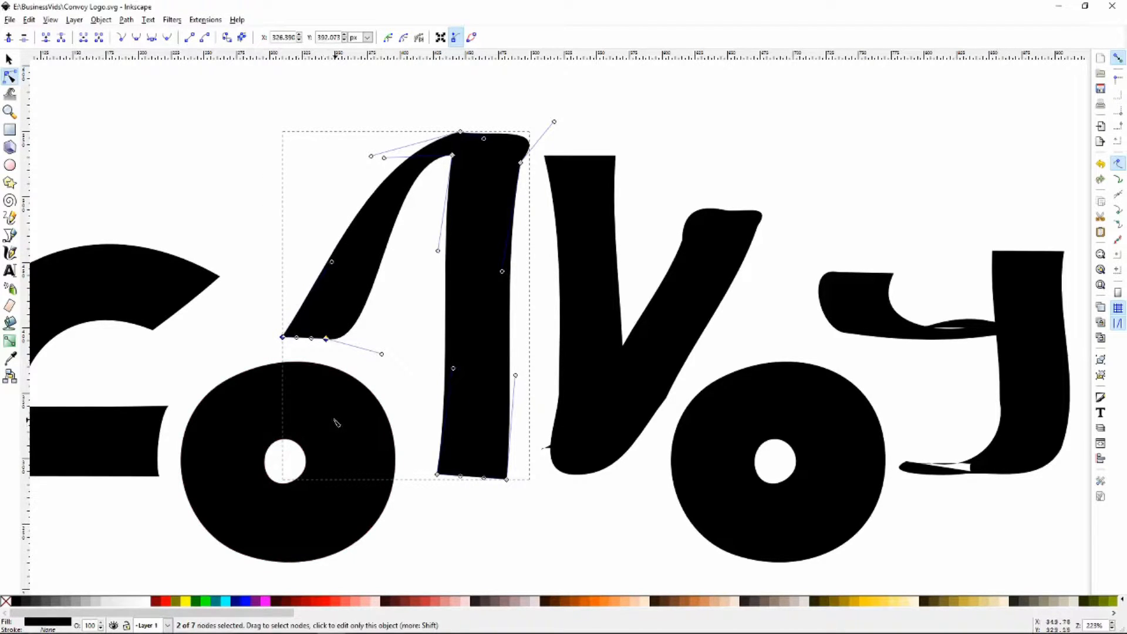
left_click(187, 297)
left_click_drag(248, 297, 30, 165)
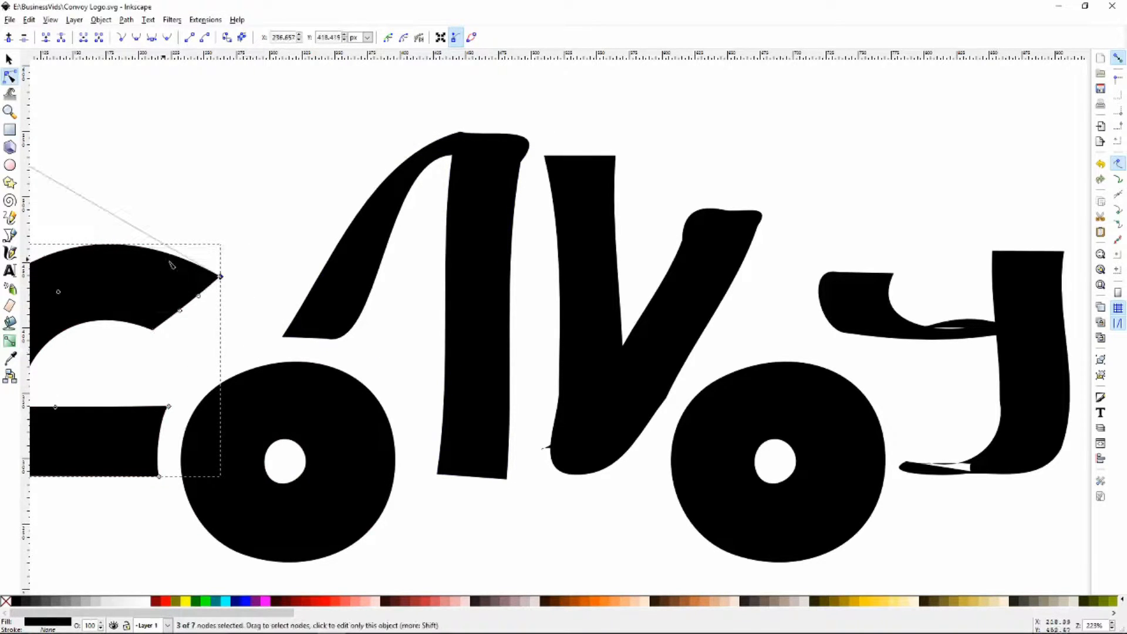
left_click_drag(221, 277, 247, 294)
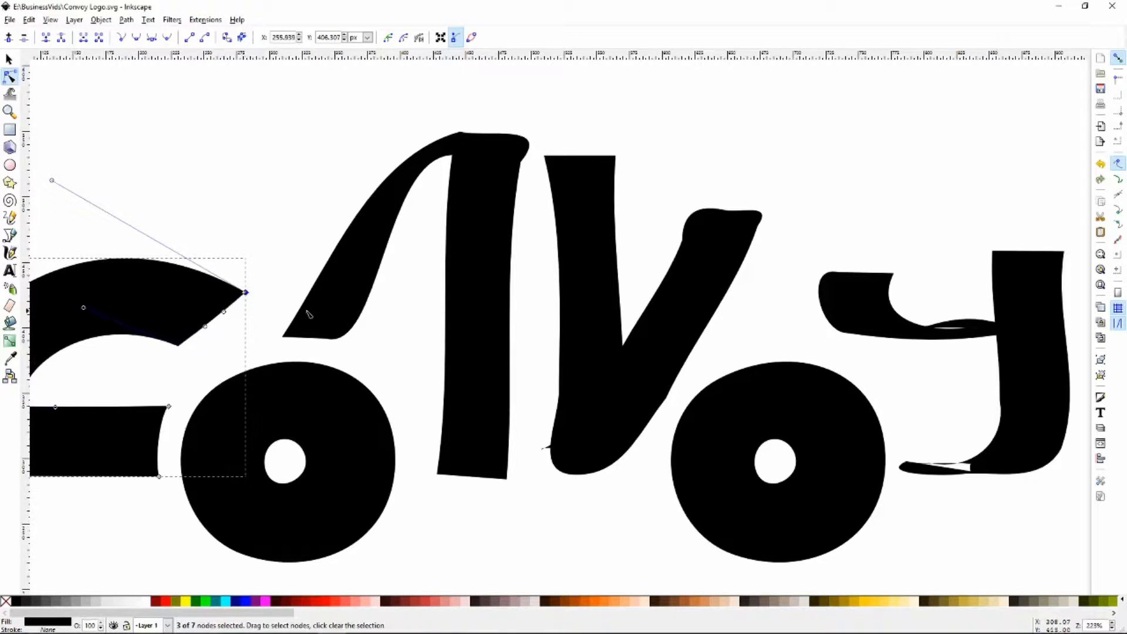
Slope the foot of the n's arm along the wheel, level the stem's base, and straighten the stem's lower sides
left_click(346, 323)
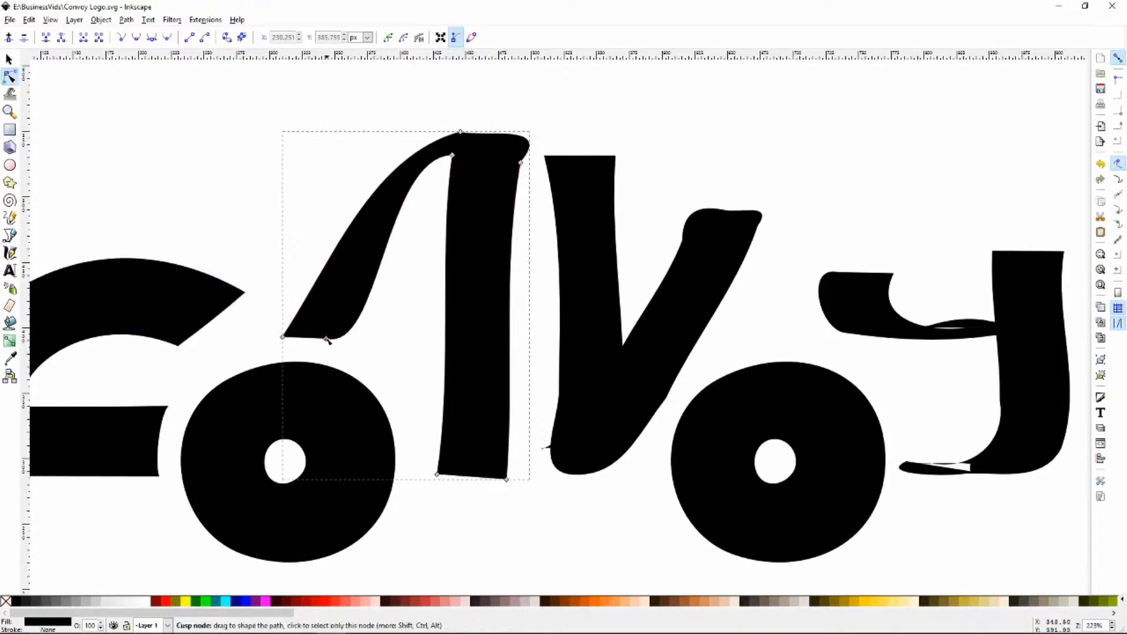
left_click_drag(326, 339, 287, 336)
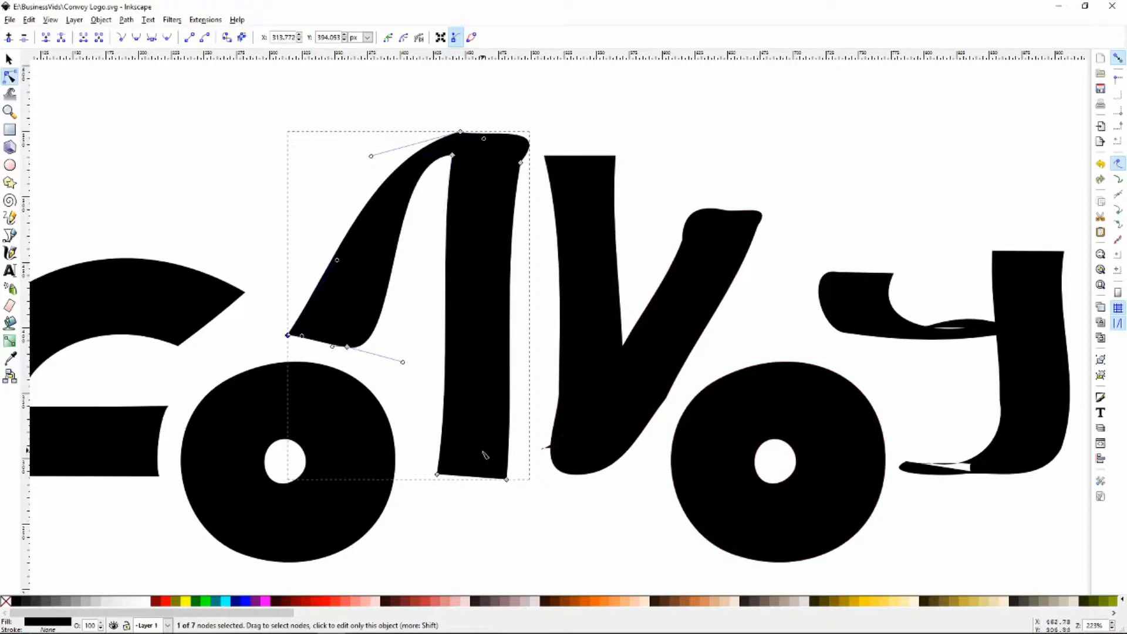
mouse_move(523, 485)
left_mouse_down()
mouse_move(438, 468)
mouse_move(510, 481)
left_mouse_up()
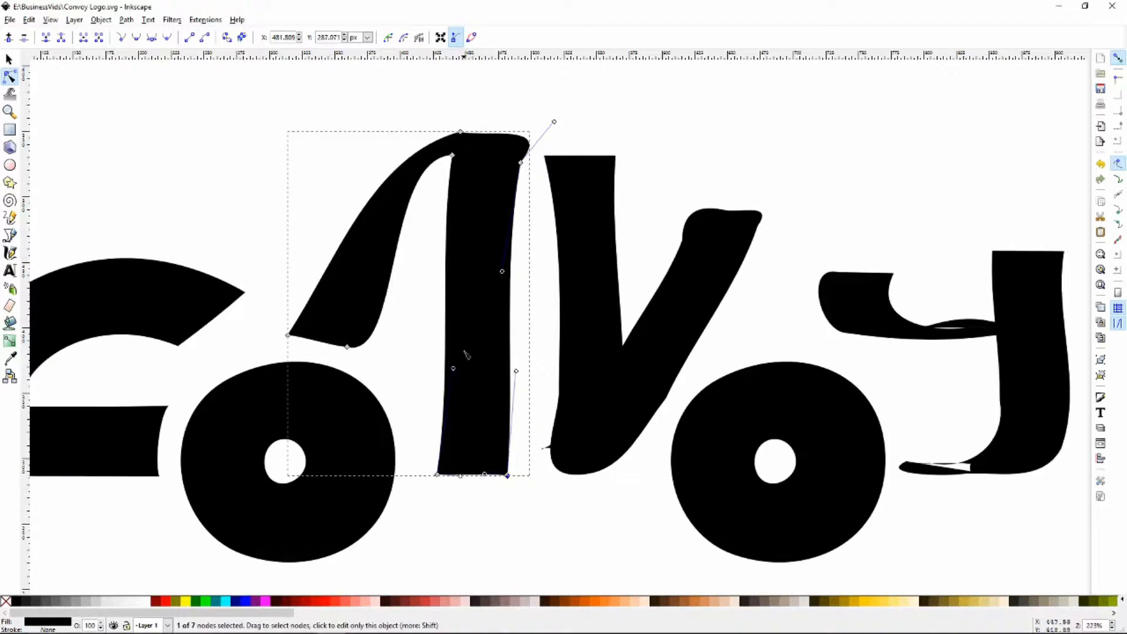
left_click_drag(454, 369, 438, 376)
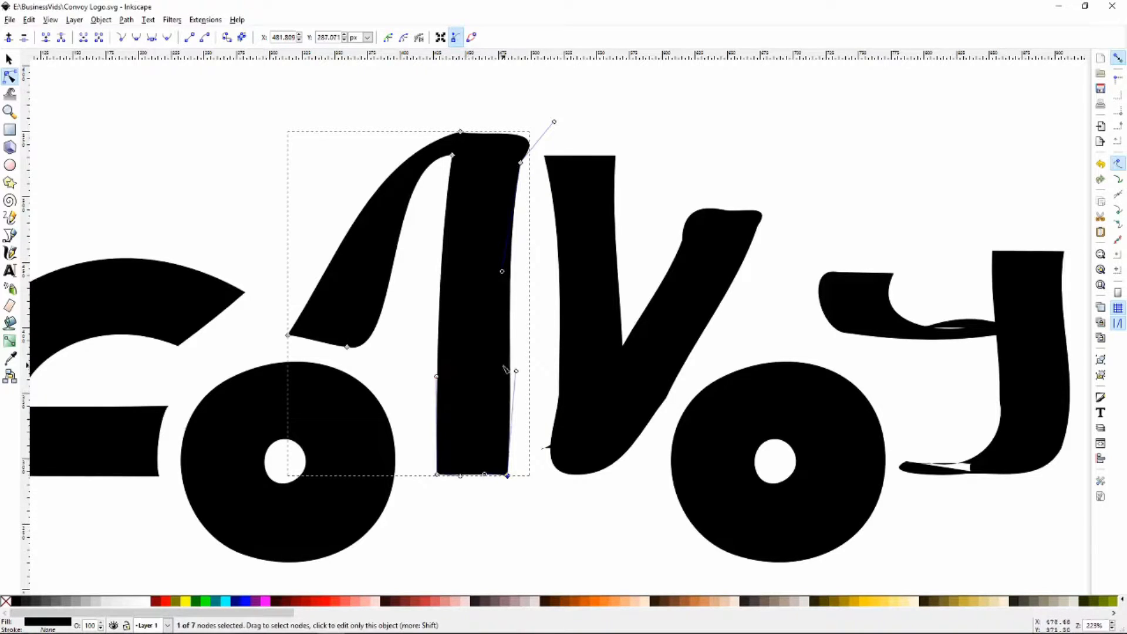
left_click_drag(516, 372, 509, 371)
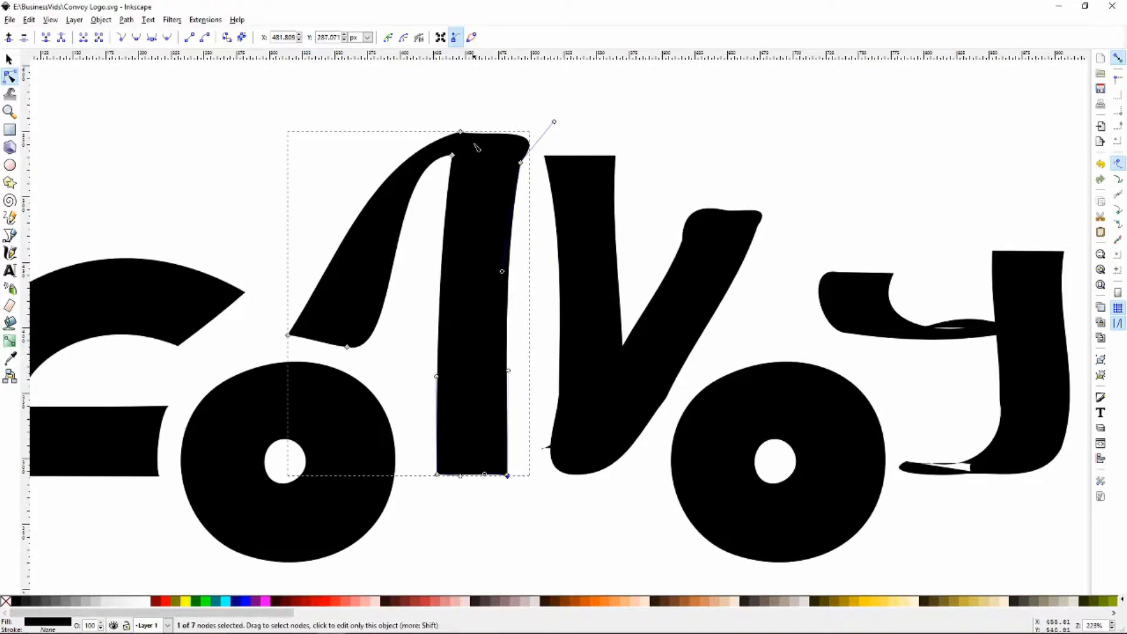
Raise and square the n's upper outer corner, straighten the stem's outer edge, and widen the top edge toward the C
left_click_drag(522, 162, 522, 137)
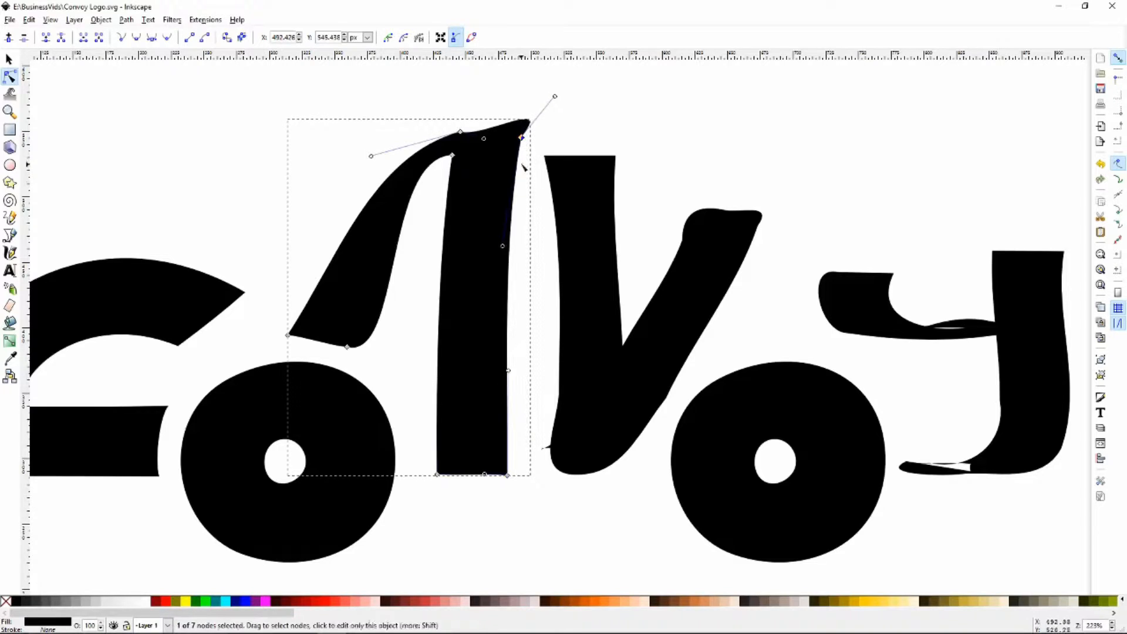
left_click_drag(503, 245, 516, 250)
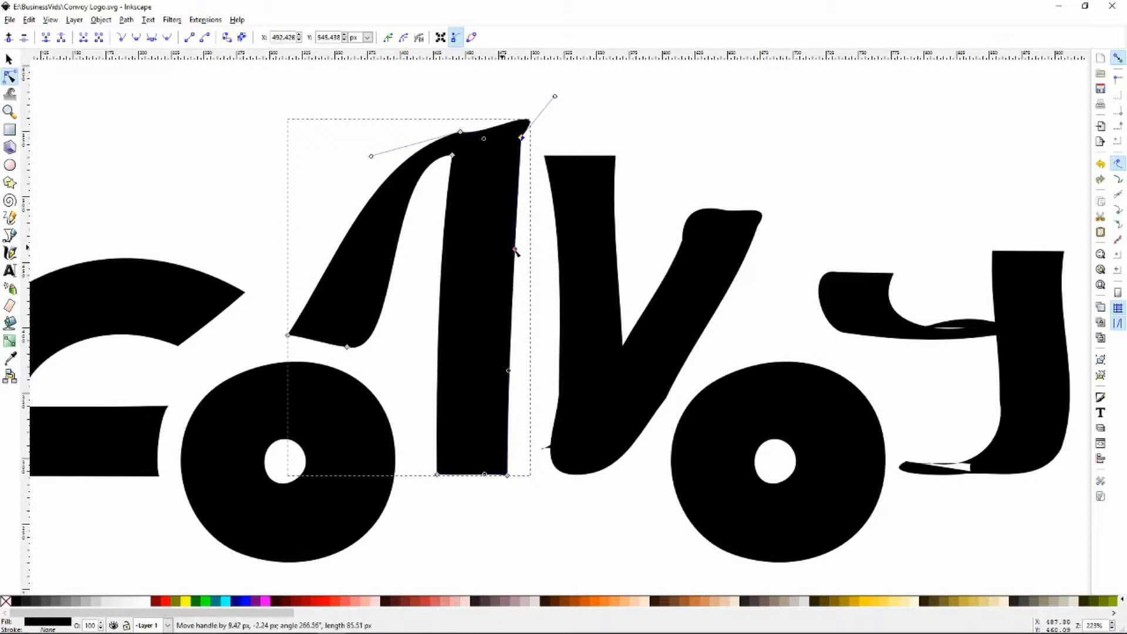
left_click_drag(461, 132, 435, 122)
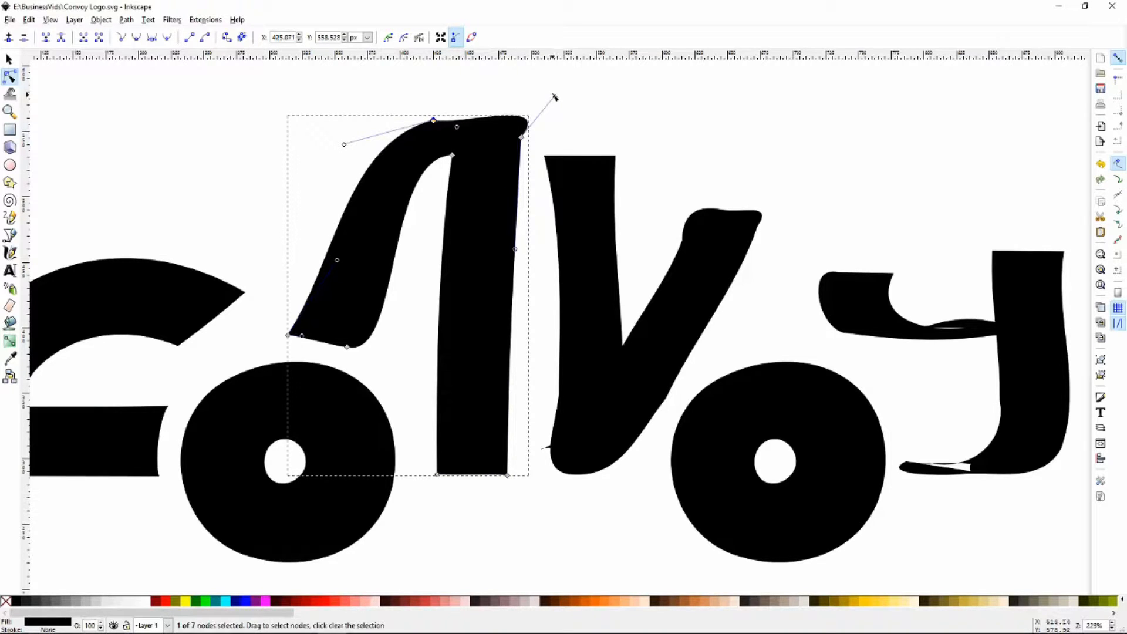
left_click_drag(555, 96, 420, 126)
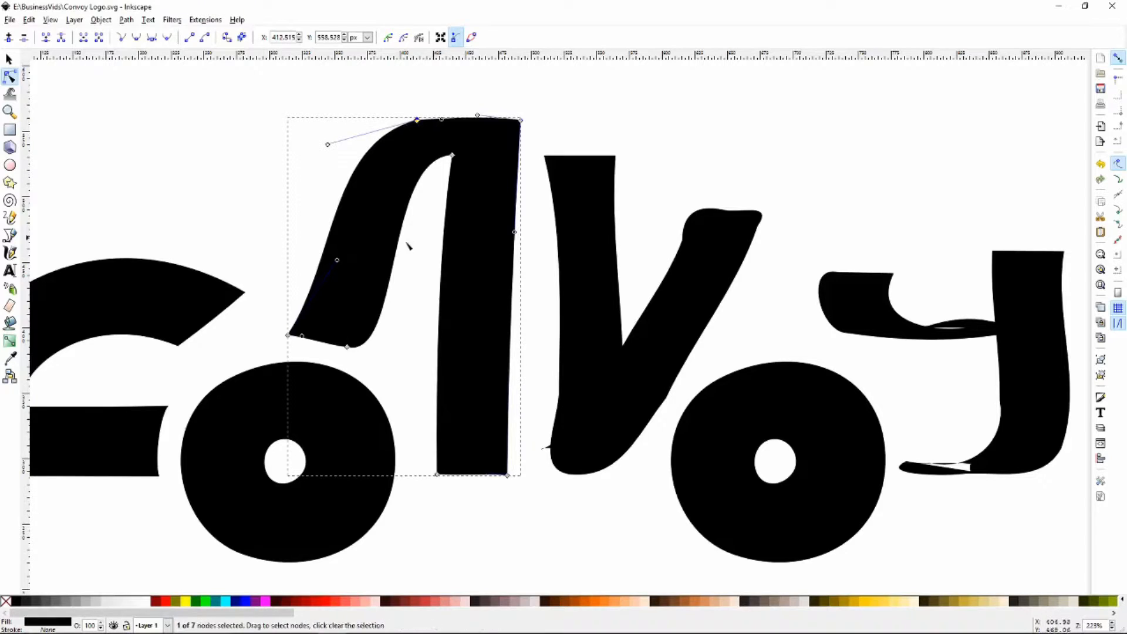
Delete the node on the n's top edge where the arm begins and bulge the outer shoulder into one smooth curve
key("Delete")
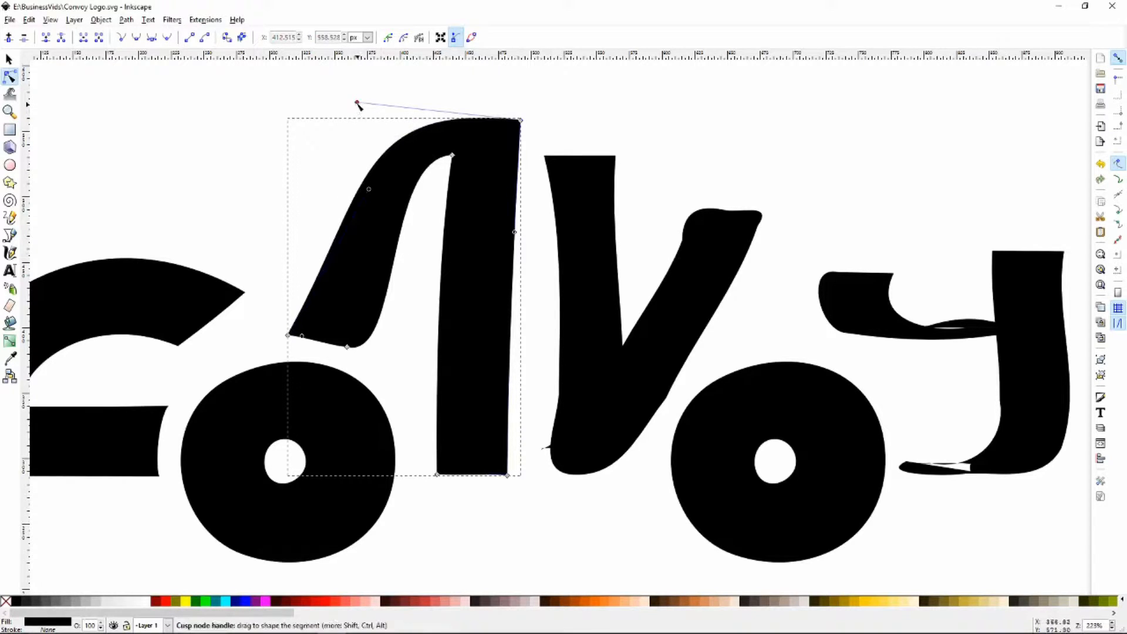
left_click_drag(357, 103, 344, 103)
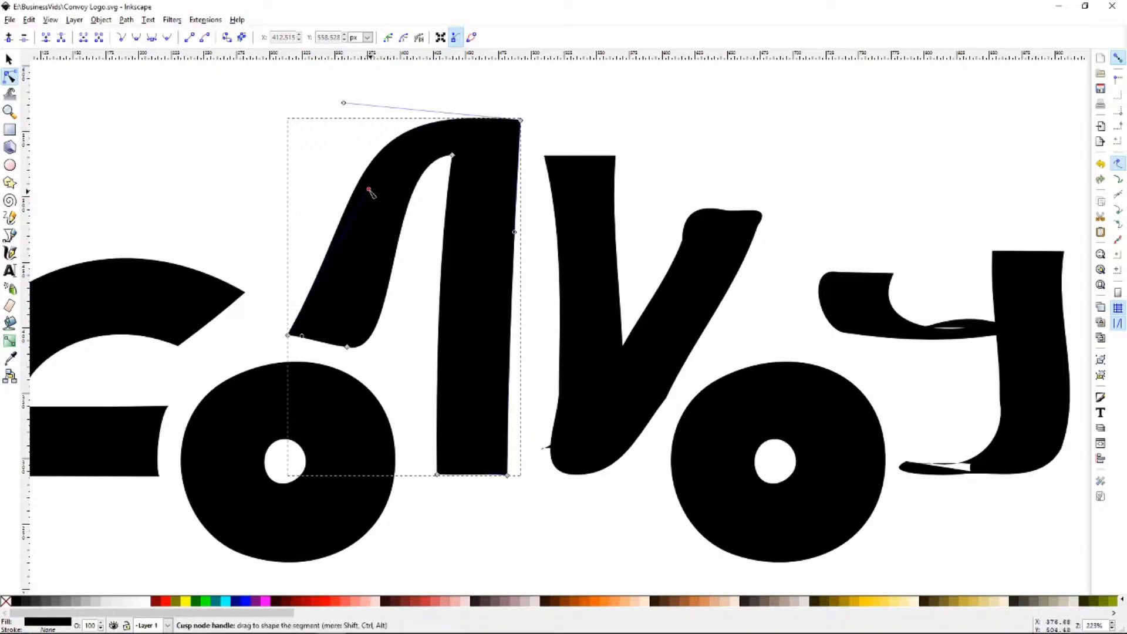
left_click_drag(369, 190, 347, 226)
left_click_drag(344, 104, 297, 90)
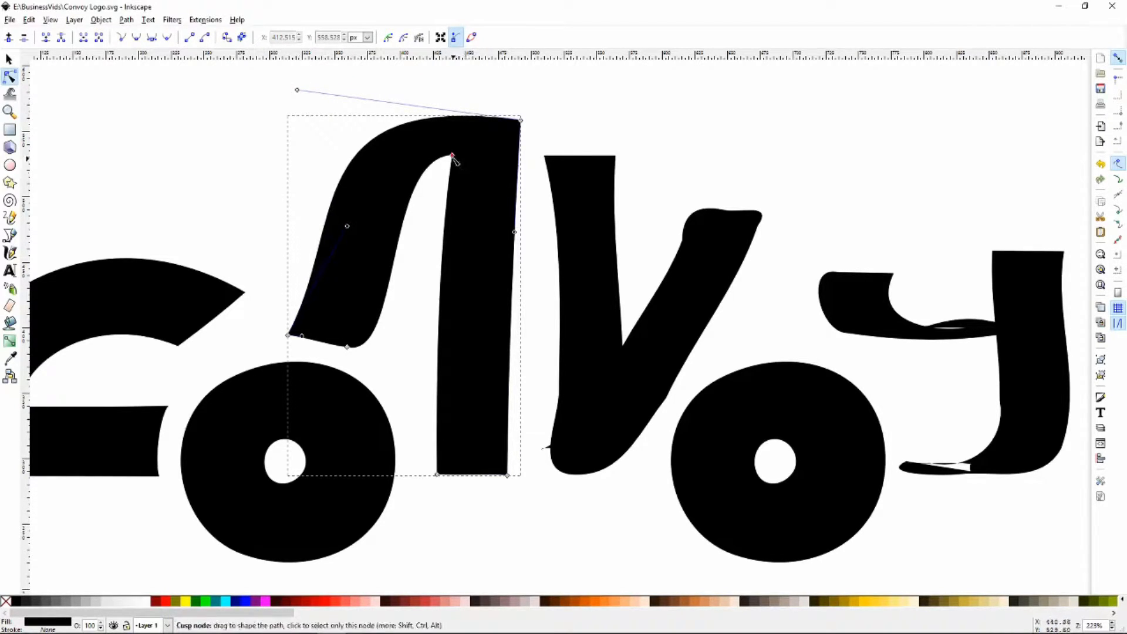
Lower the n's inner apex to thicken its top and straighten the stem's inner edge
left_click_drag(452, 156, 442, 205)
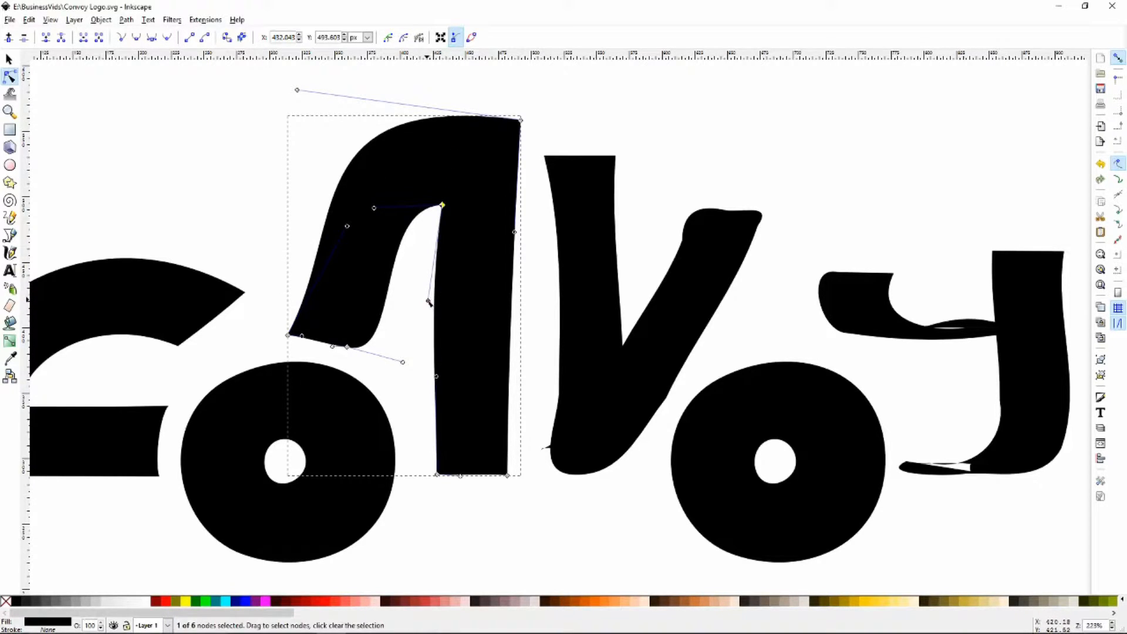
left_click_drag(429, 296, 440, 301)
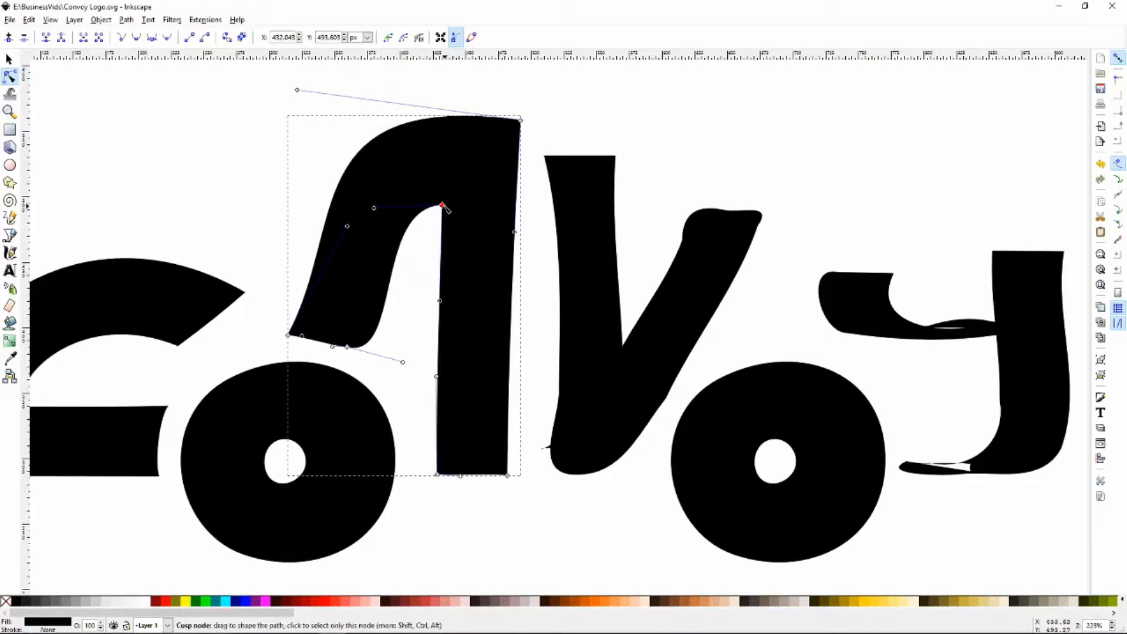
left_click_drag(443, 206, 441, 194)
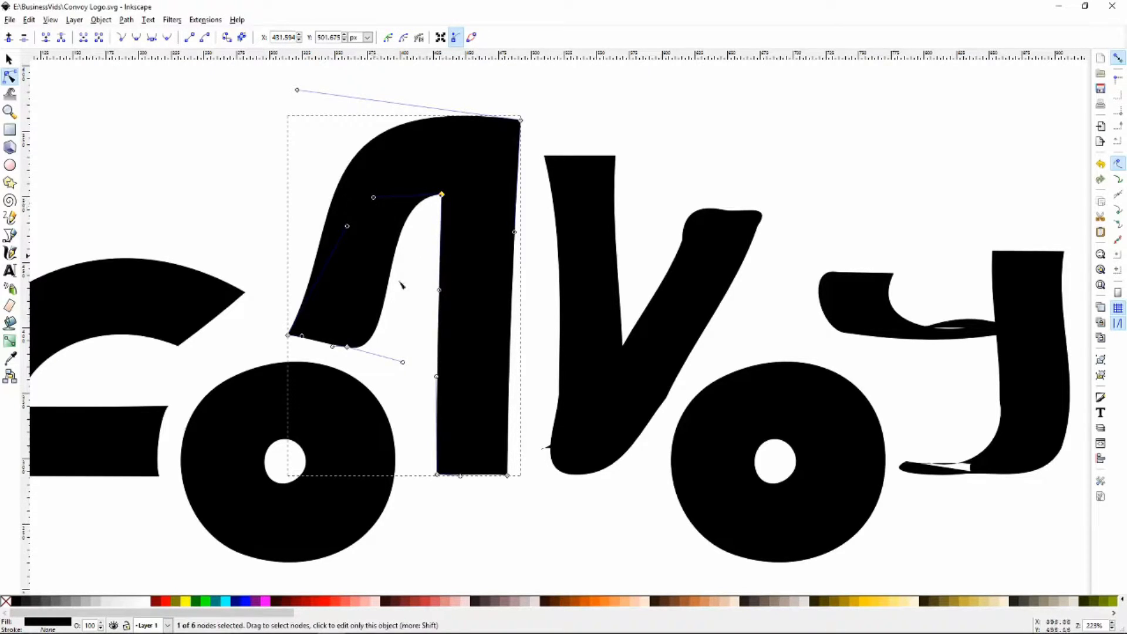
Sharpen the inner corner of the n's arm foot, smooth the arm's inner curve, and arch the foot's edge around the wheel
left_click_drag(348, 348, 393, 286)
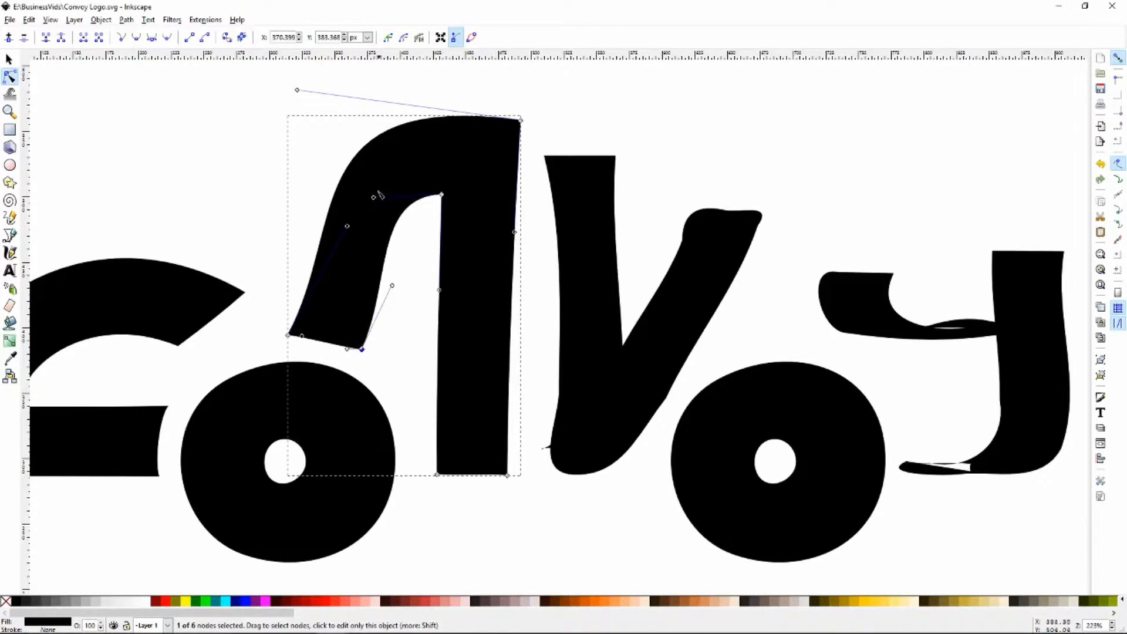
left_click_drag(374, 197, 389, 204)
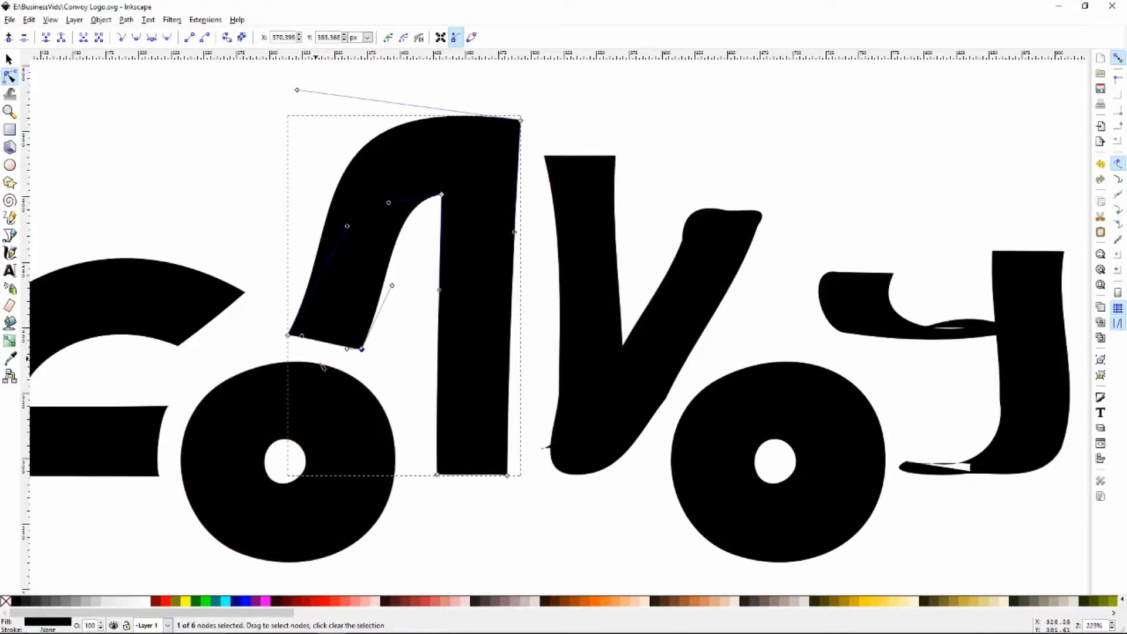
left_click_drag(351, 351, 306, 334)
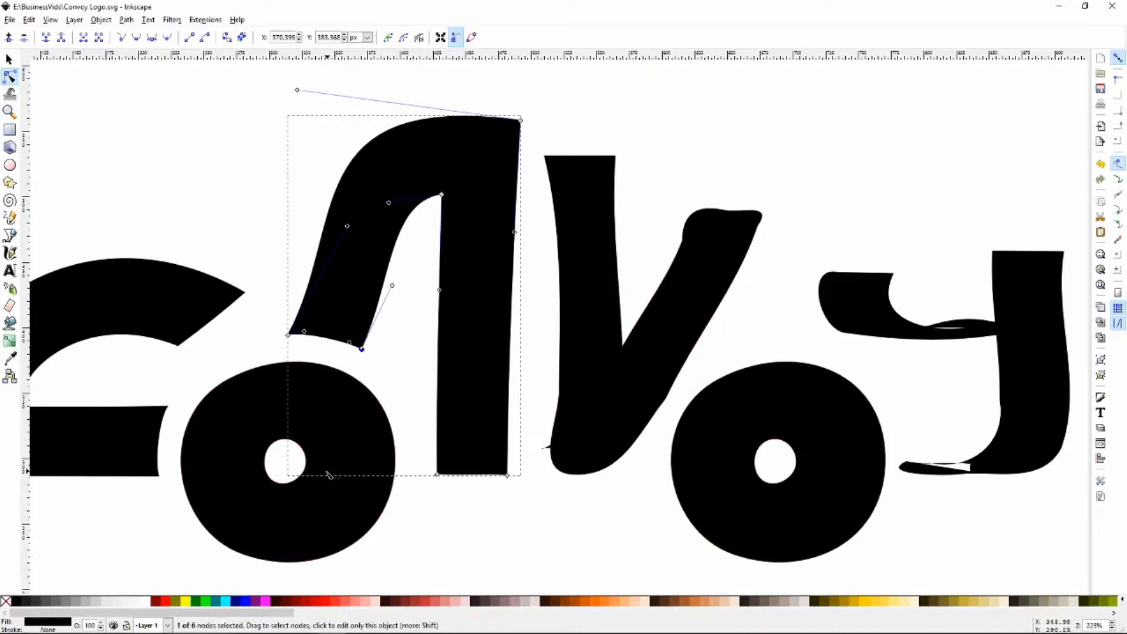
Raise the tip of the C's upper arm slightly and bring it closer to the n
key("minus")
key("minus")
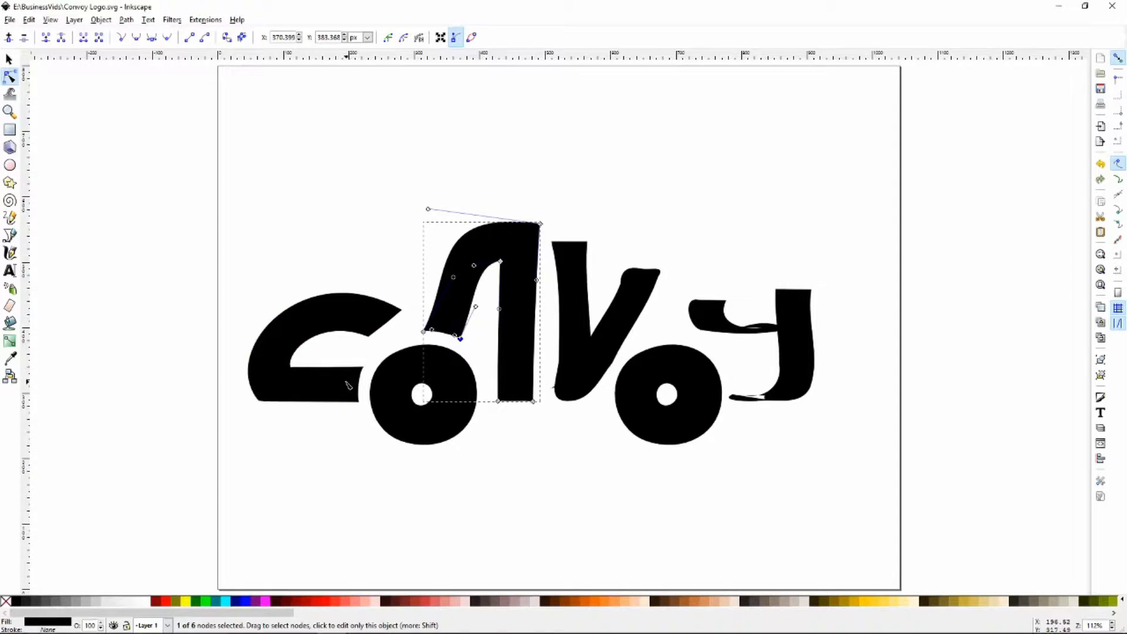
left_click(387, 322)
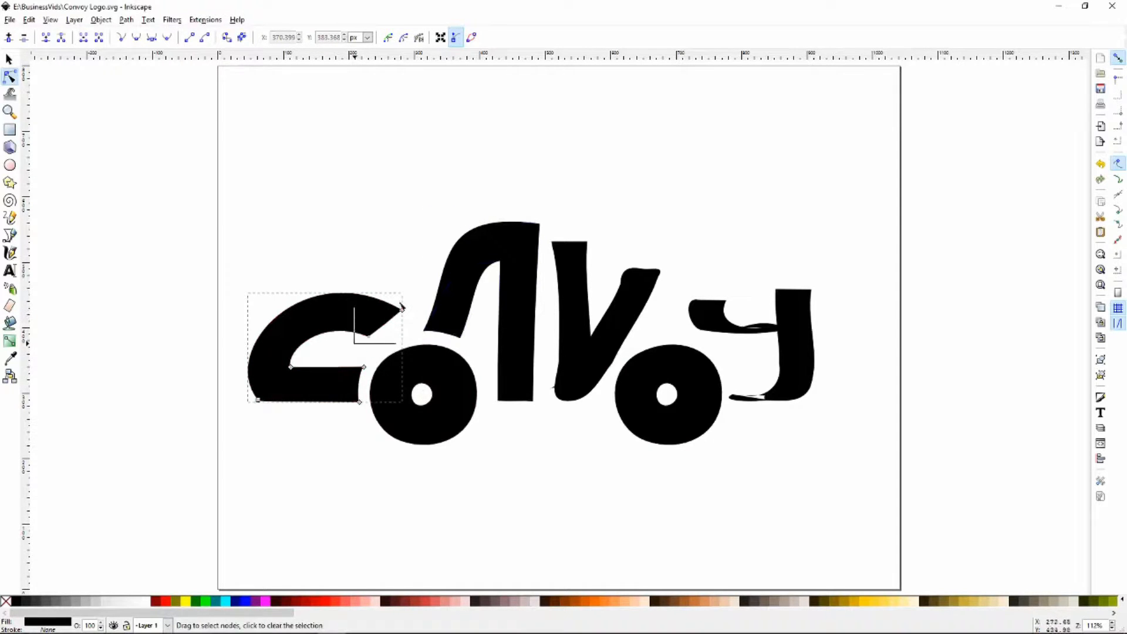
left_click(402, 306)
left_click_drag(402, 306, 410, 301)
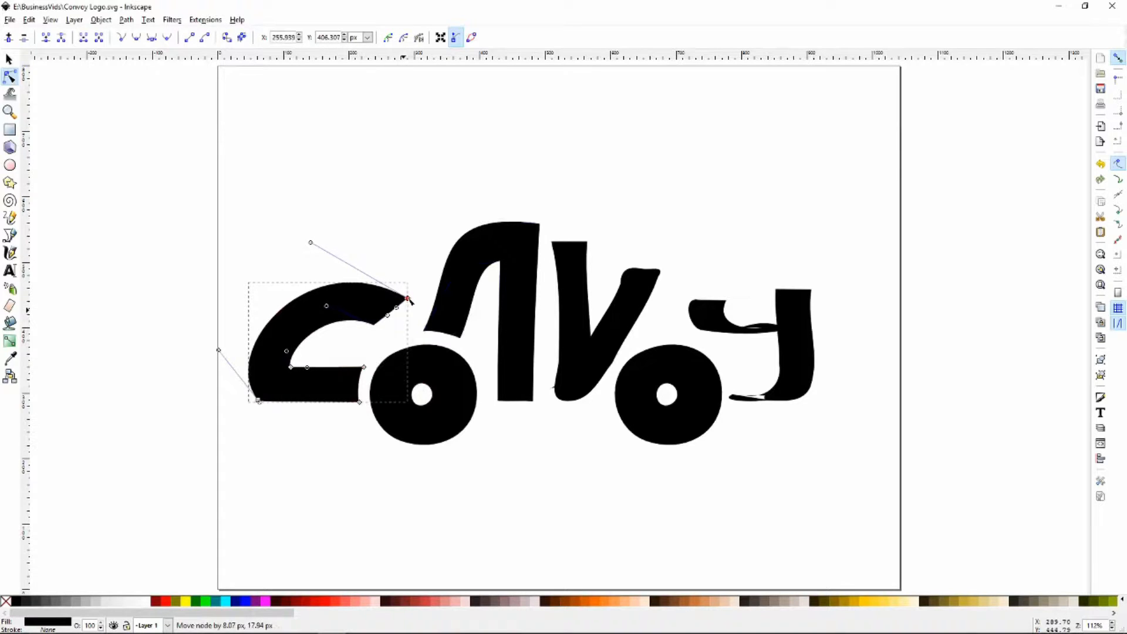
Straighten the slanted end of the C's upper arm and move both its end nodes up toward the n
key("plus")
key("plus")
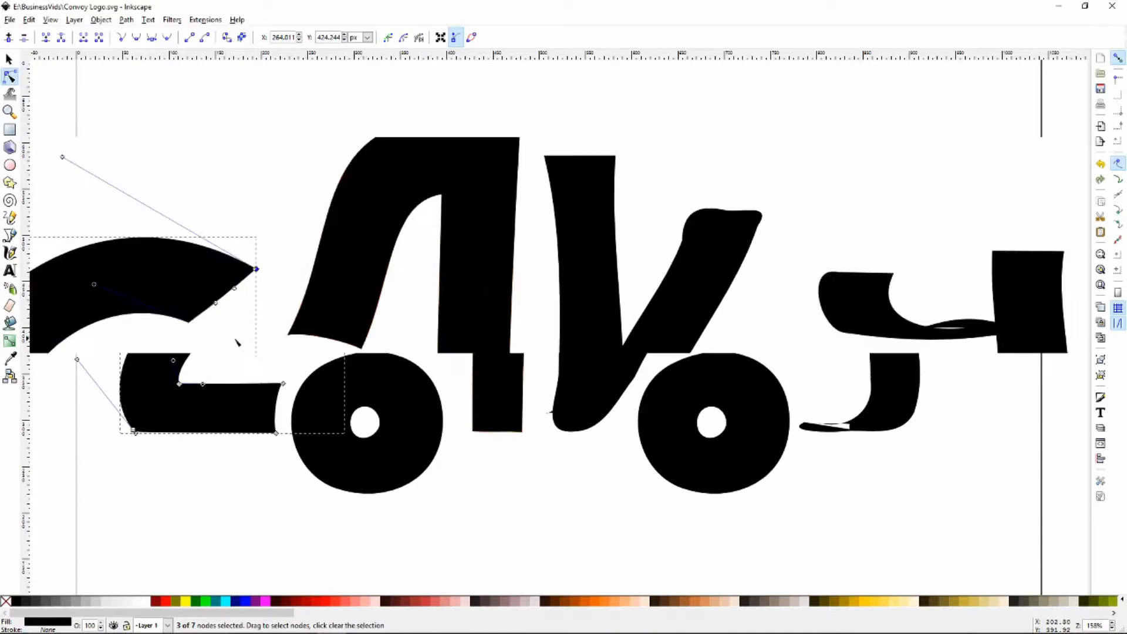
left_click(229, 252)
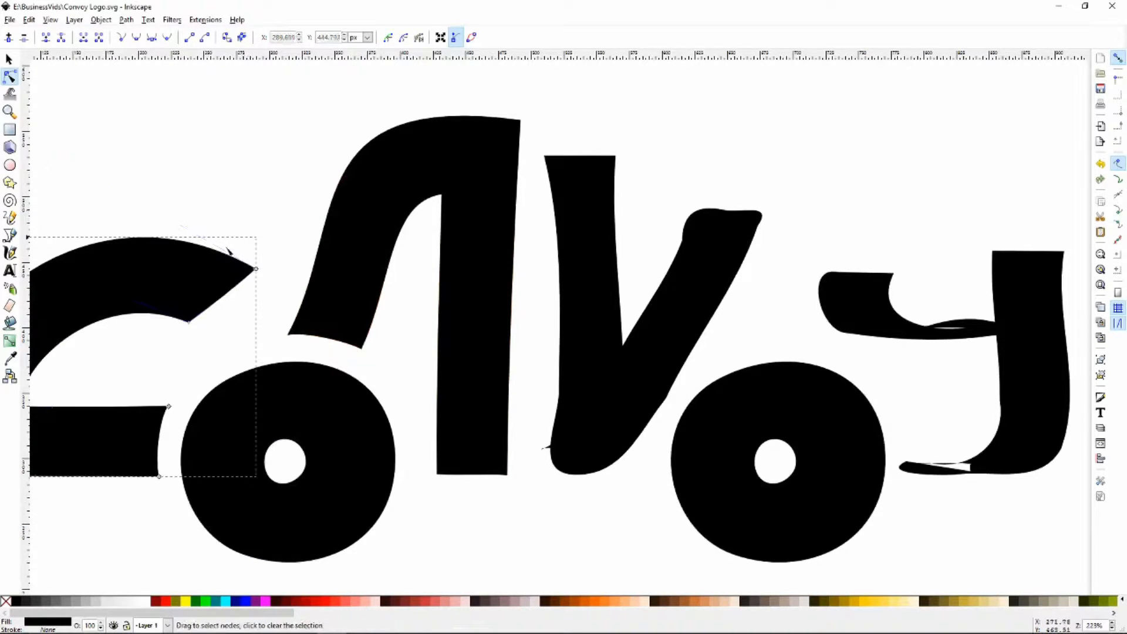
left_click_drag(189, 323, 201, 323)
key("ctrl+z")
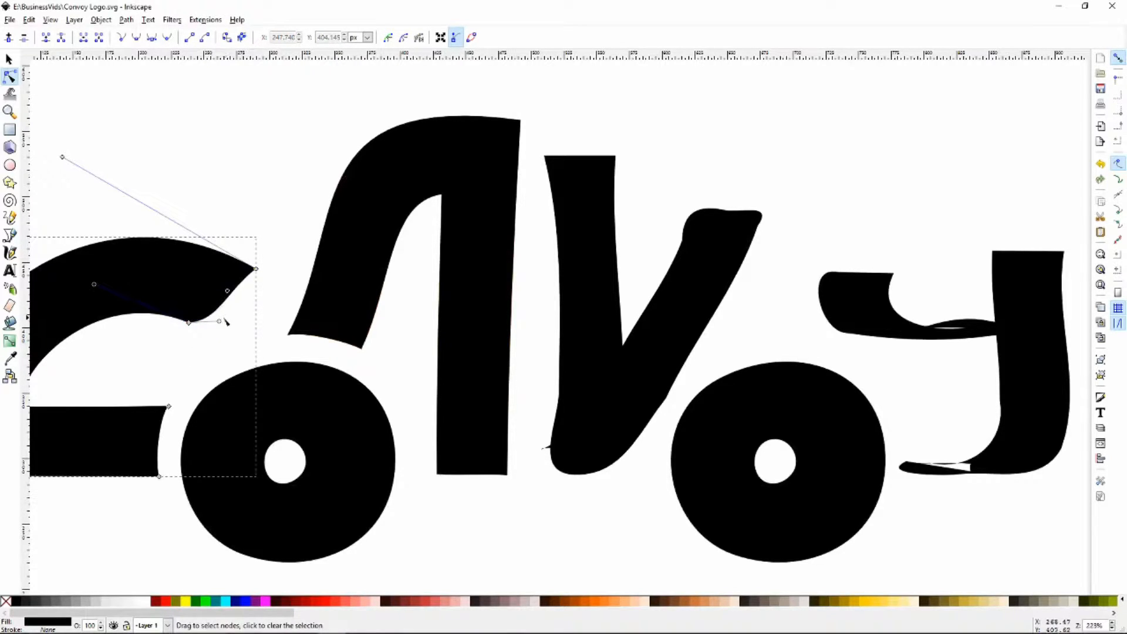
left_click_drag(219, 322, 194, 320)
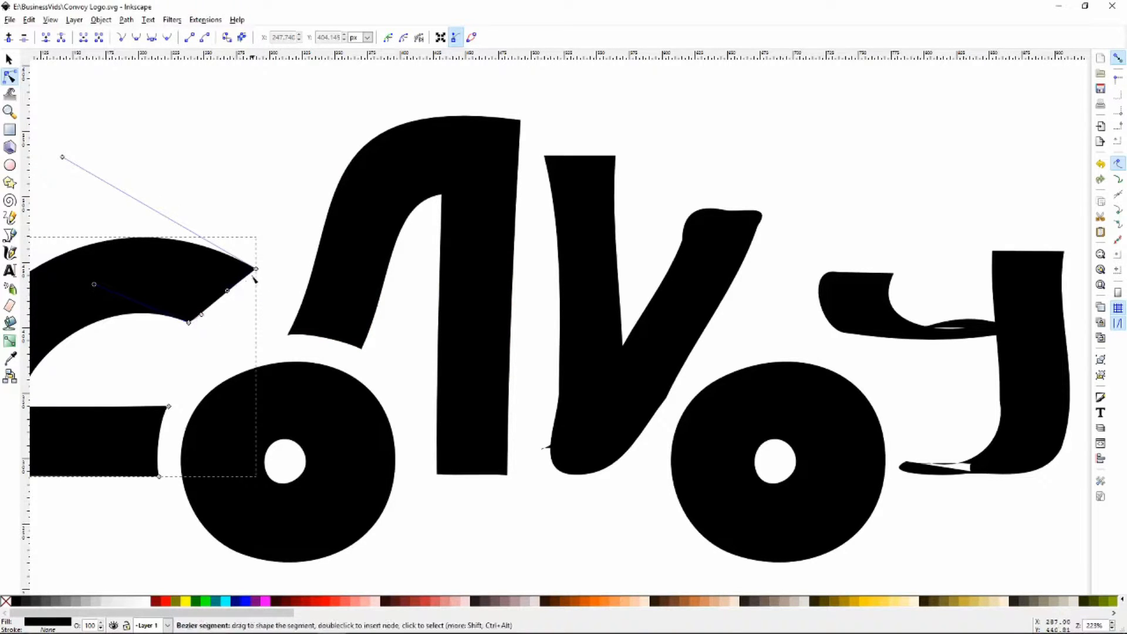
left_click_drag(207, 294, 306, 254)
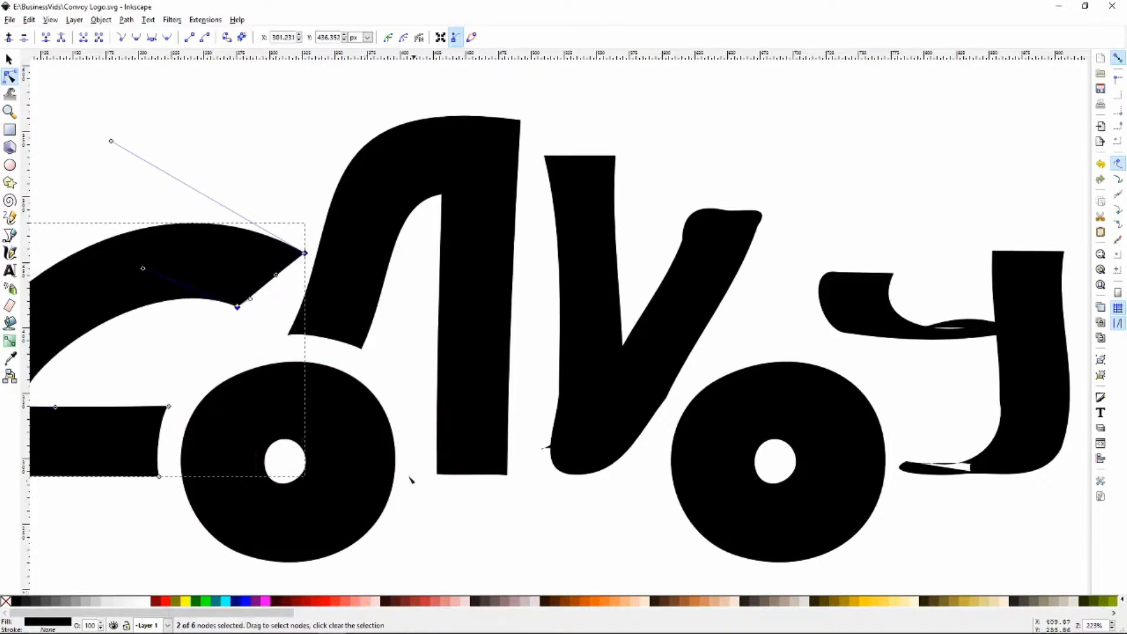
Square off the end of the C's upper arm parallel to the n's arm and lengthen the outer and inner curve handles
key("5")
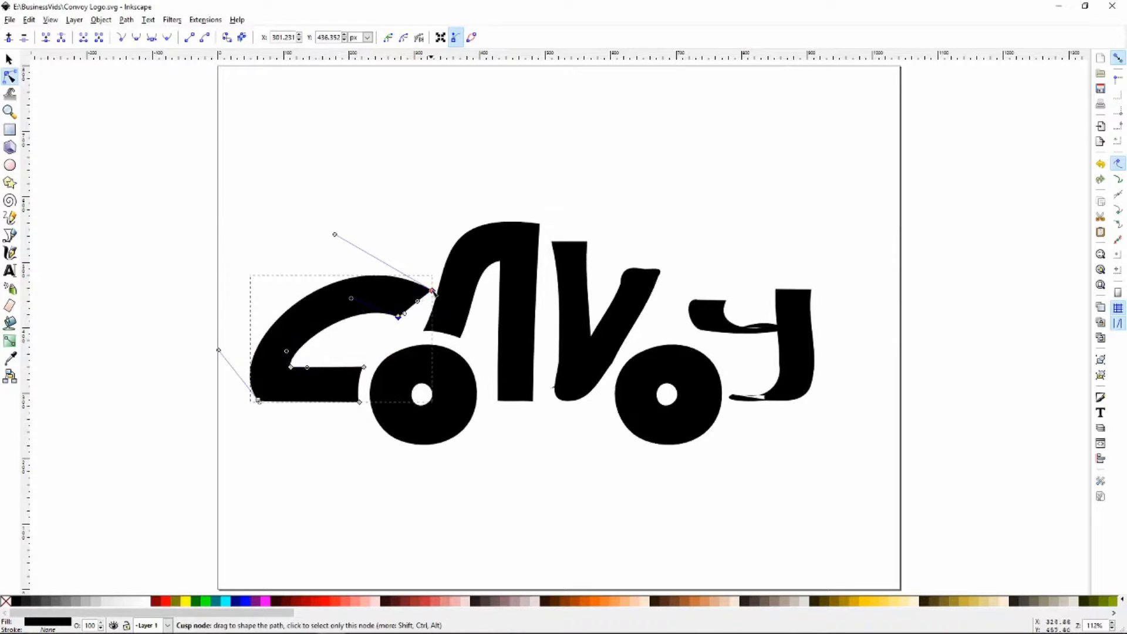
mouse_move(432, 291)
left_mouse_down()
mouse_move(398, 317)
mouse_move(409, 324)
mouse_move(421, 279)
left_mouse_up()
left_click(416, 319)
left_click_drag(324, 223, 299, 249)
mouse_move(421, 279)
left_mouse_down()
mouse_move(407, 307)
mouse_move(428, 257)
mouse_move(414, 274)
mouse_move(433, 283)
left_mouse_up()
left_click_drag(304, 248, 247, 250)
left_click_drag(369, 301, 286, 304)
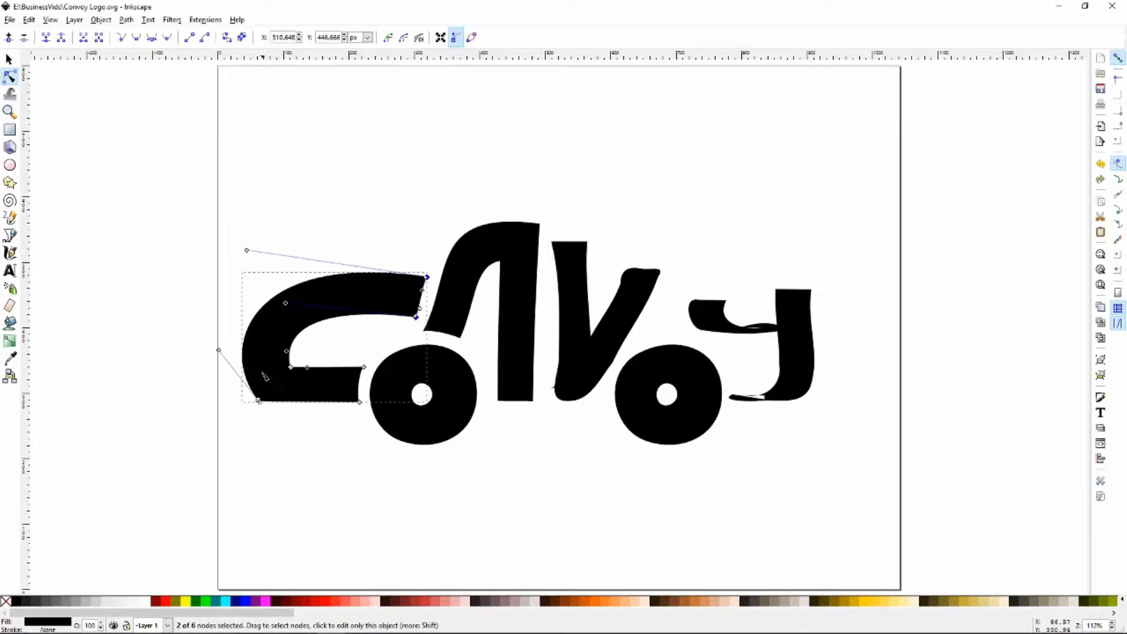
Refine the C's outer and inner curves by shortening and lowering the upper arm's handles
left_click_drag(290, 354, 286, 360)
mouse_move(247, 253)
left_mouse_down()
mouse_move(275, 260)
mouse_move(249, 258)
left_mouse_up()
left_click_drag(286, 305, 305, 309)
left_click_drag(249, 259, 273, 262)
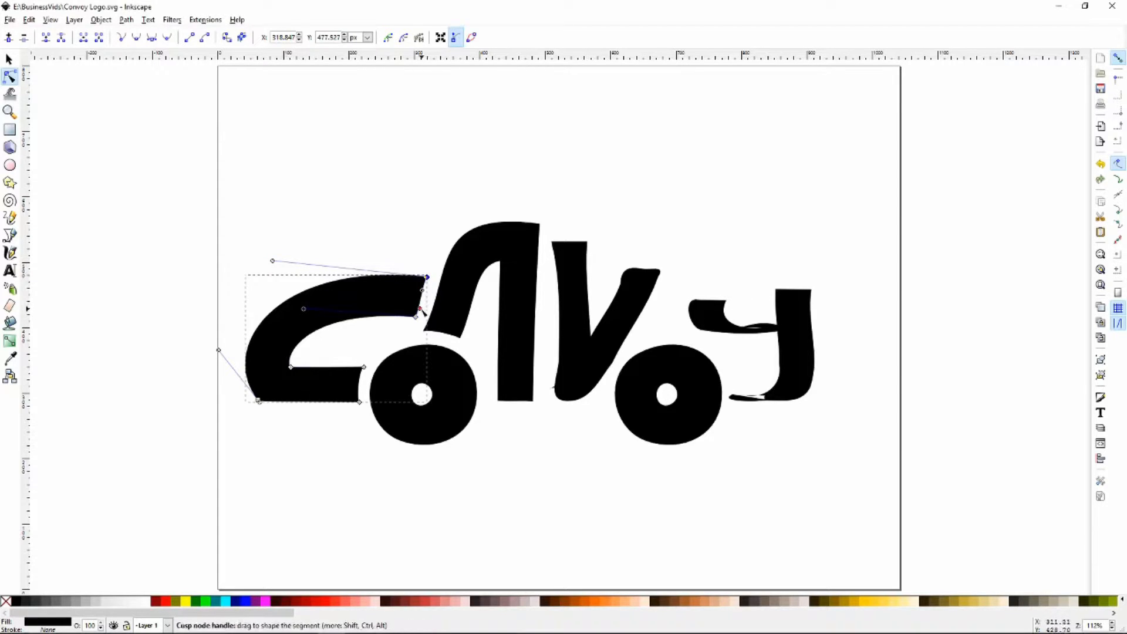
Bow the end edge of the C's upper arm outward to follow the curve of the n's arm
key("plus")
key("plus")
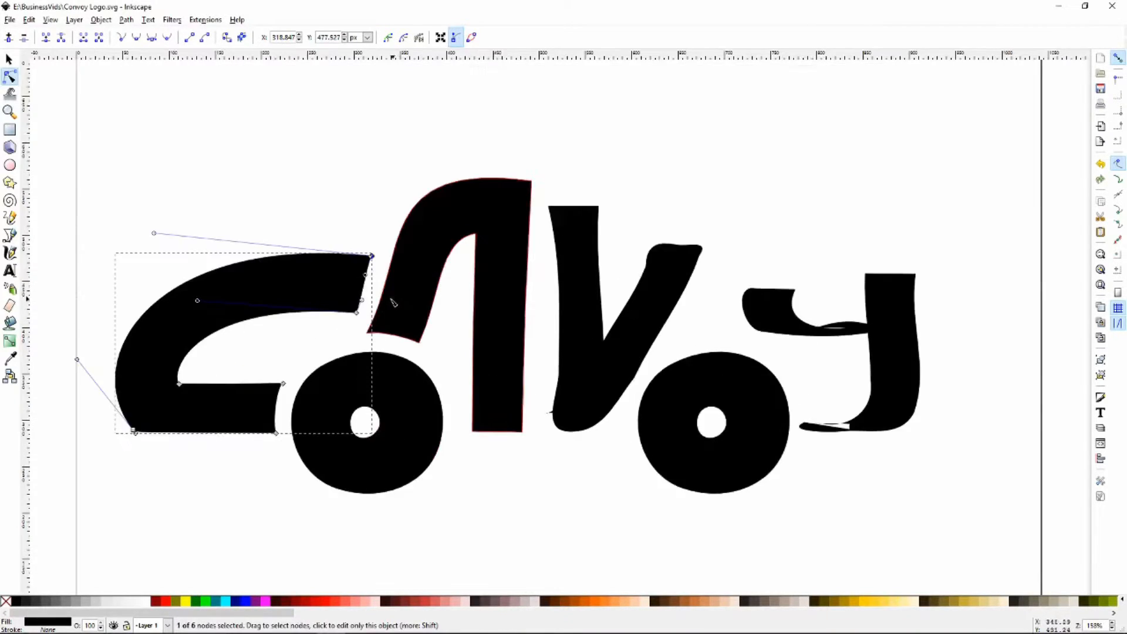
left_click_drag(280, 288, 278, 292)
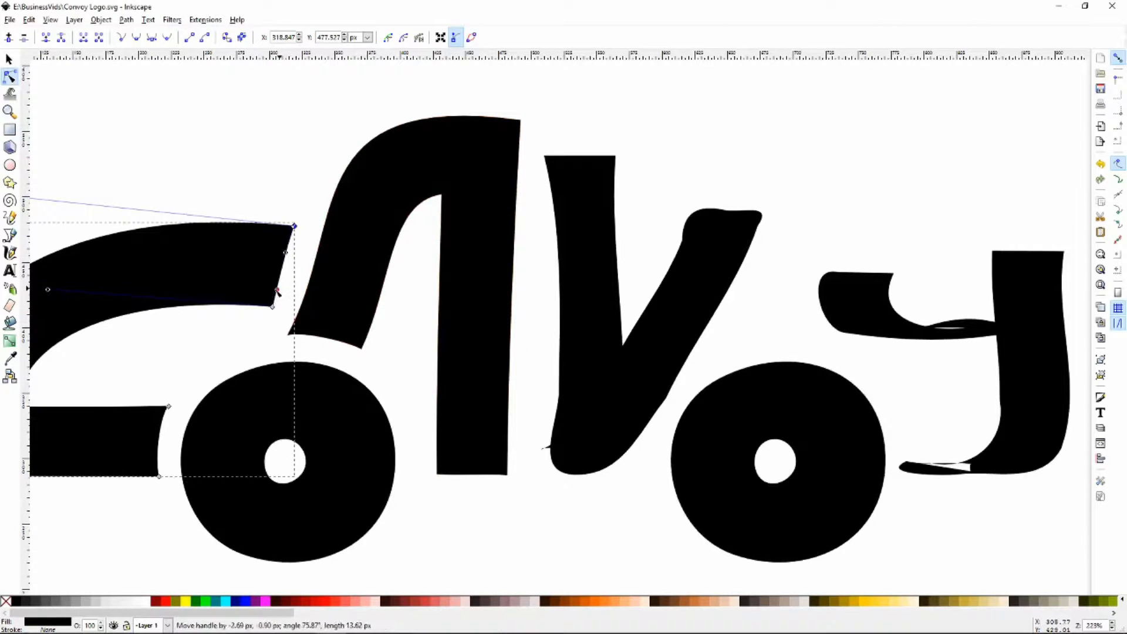
left_click_drag(286, 253, 286, 257)
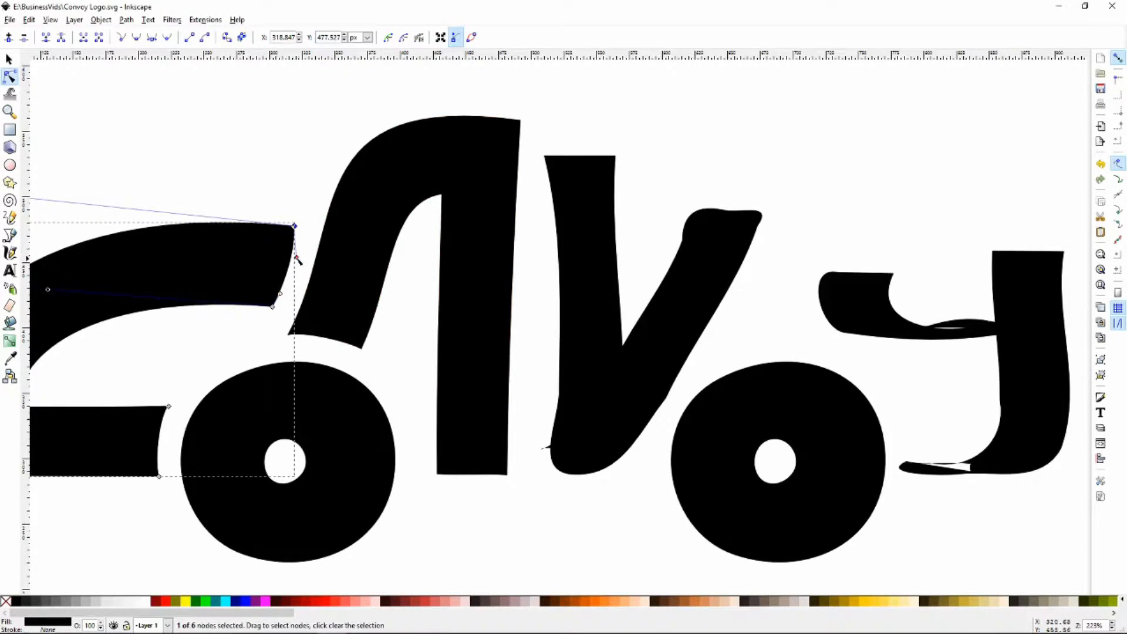
Fine-tune the curve of the C's upper arm end by shifting its upper handle slightly inward, and deselect the letter
left_click_drag(296, 258, 294, 262)
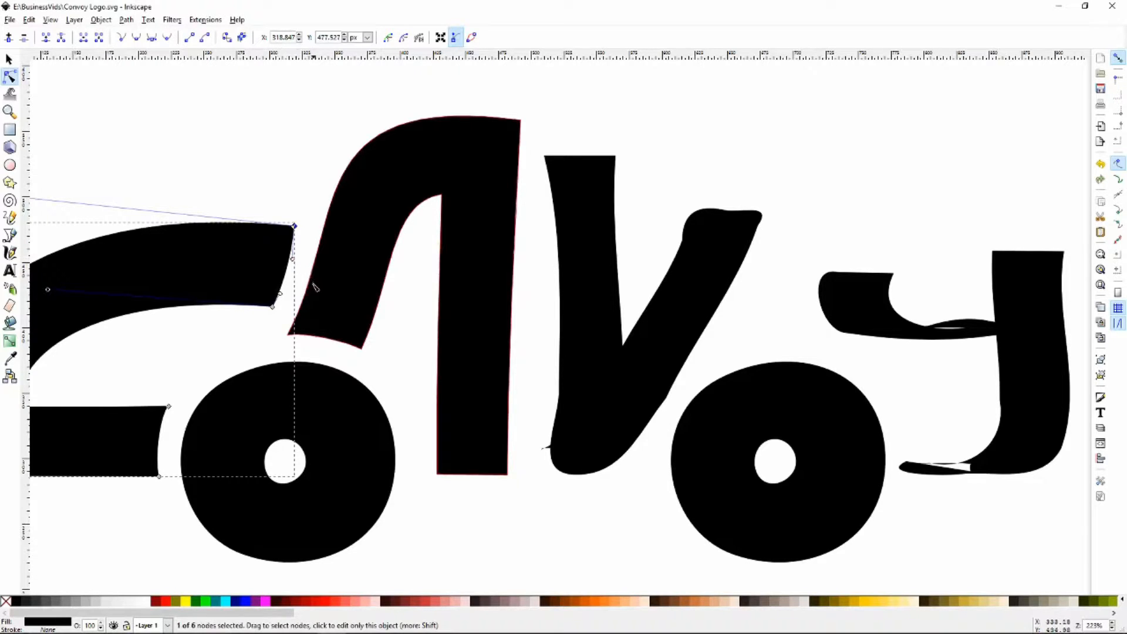
key("minus")
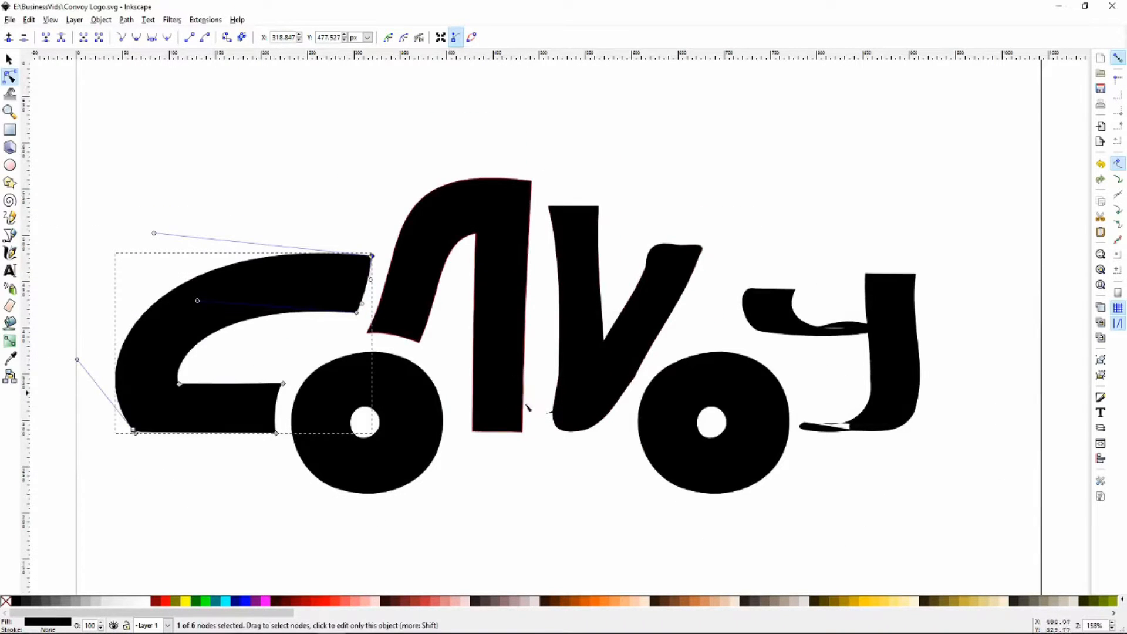
left_click(9, 60)
left_click(540, 260)
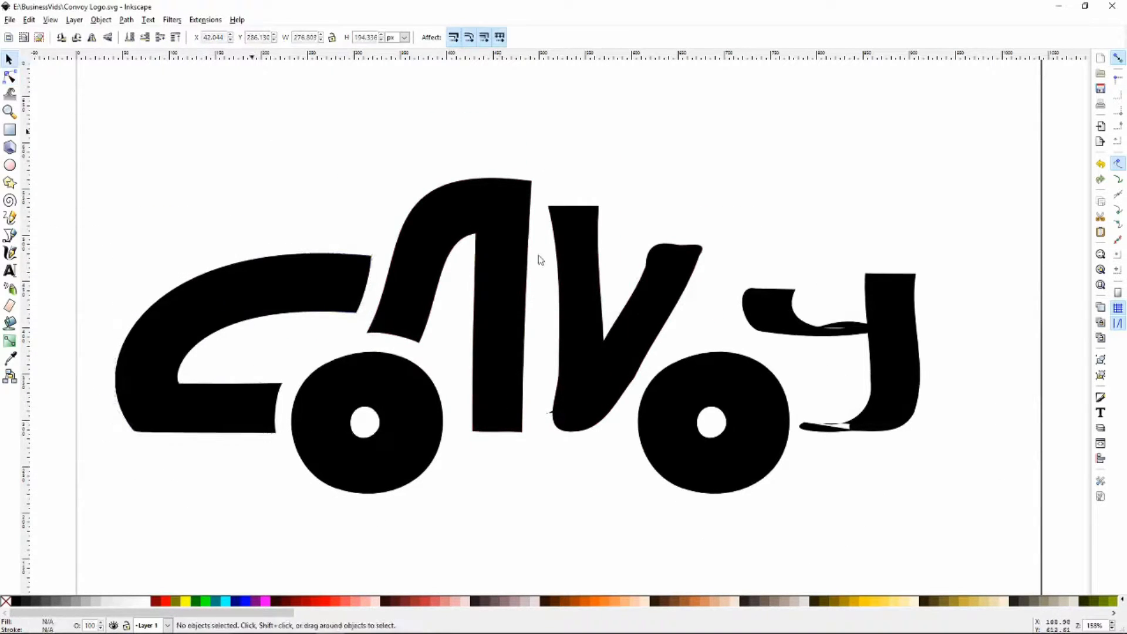
Enlarge the n to about 203 by 306 px, keeping its lower-left corner in place
key("minus")
key("minus")
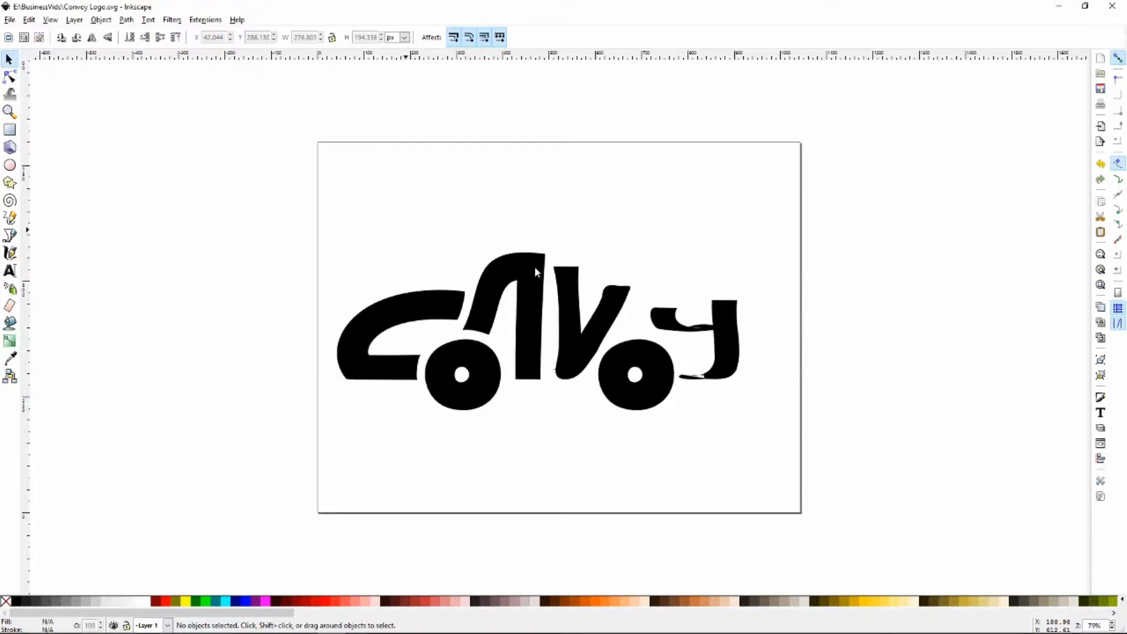
left_click(518, 264)
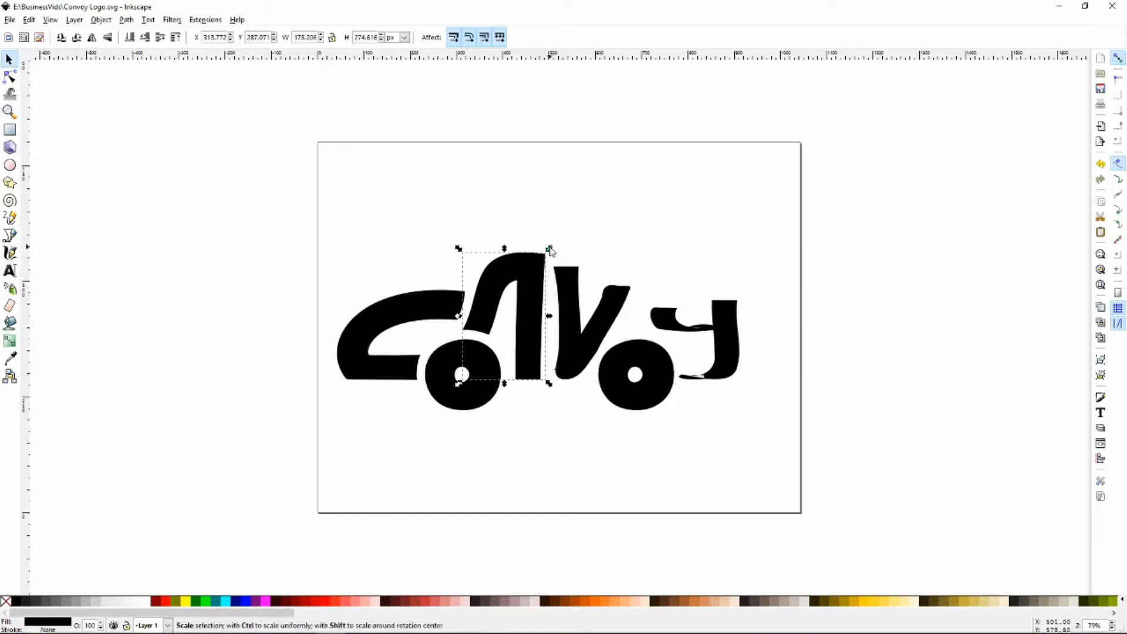
left_click_drag(550, 250, 561, 234)
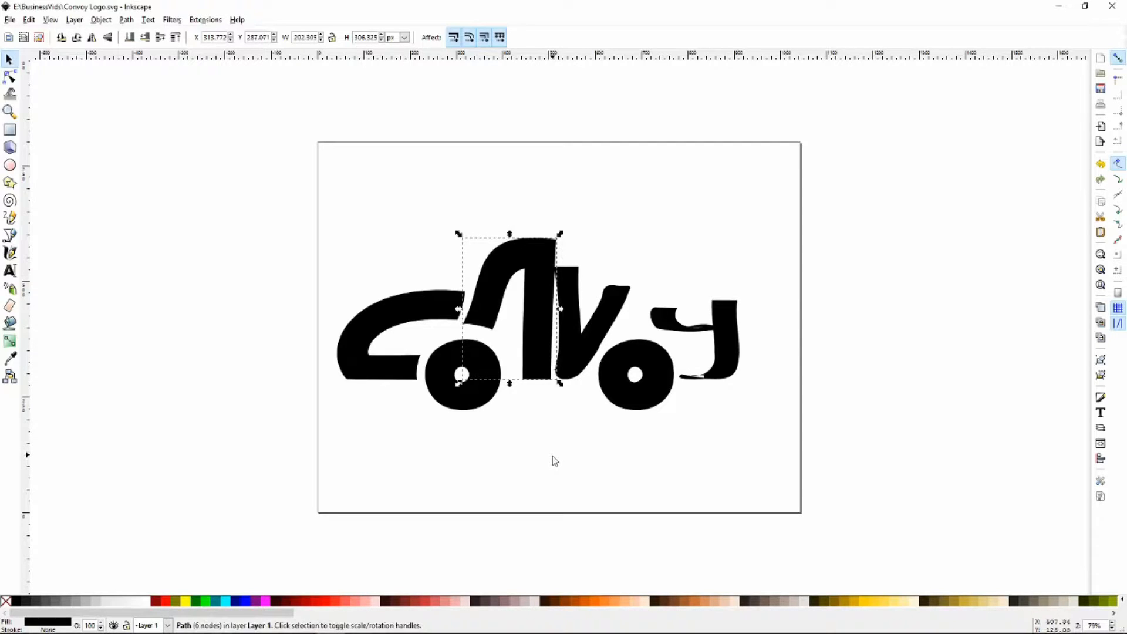
Shift the n's four stem nodes together toward the C so the stem clears the v
left_click(10, 77)
key("plus")
key("plus")
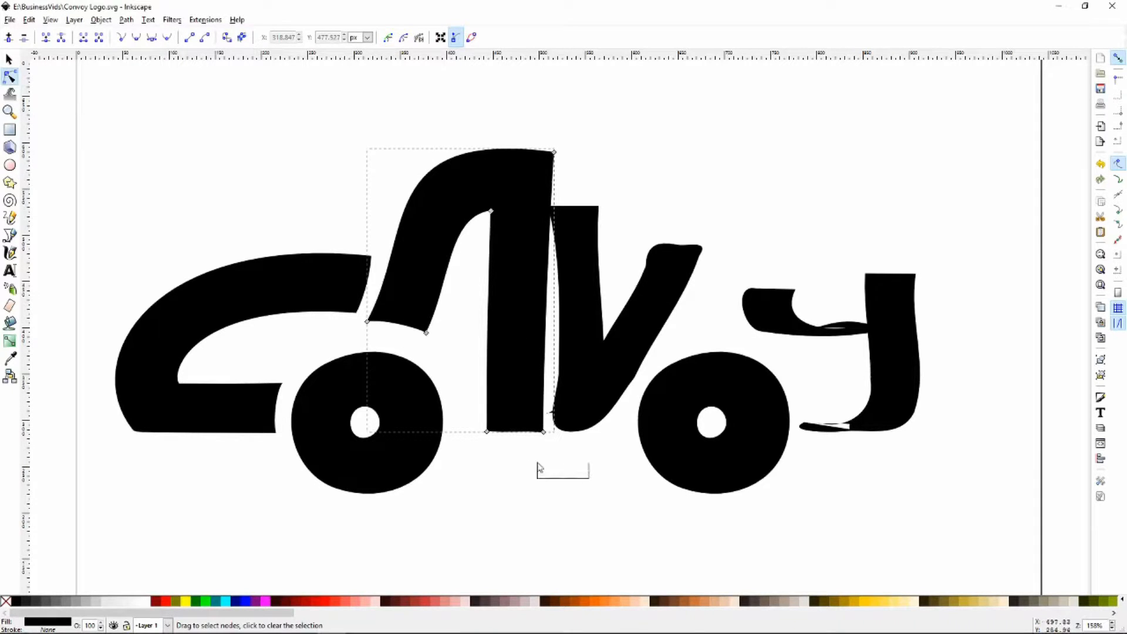
left_click_drag(538, 468, 485, 103)
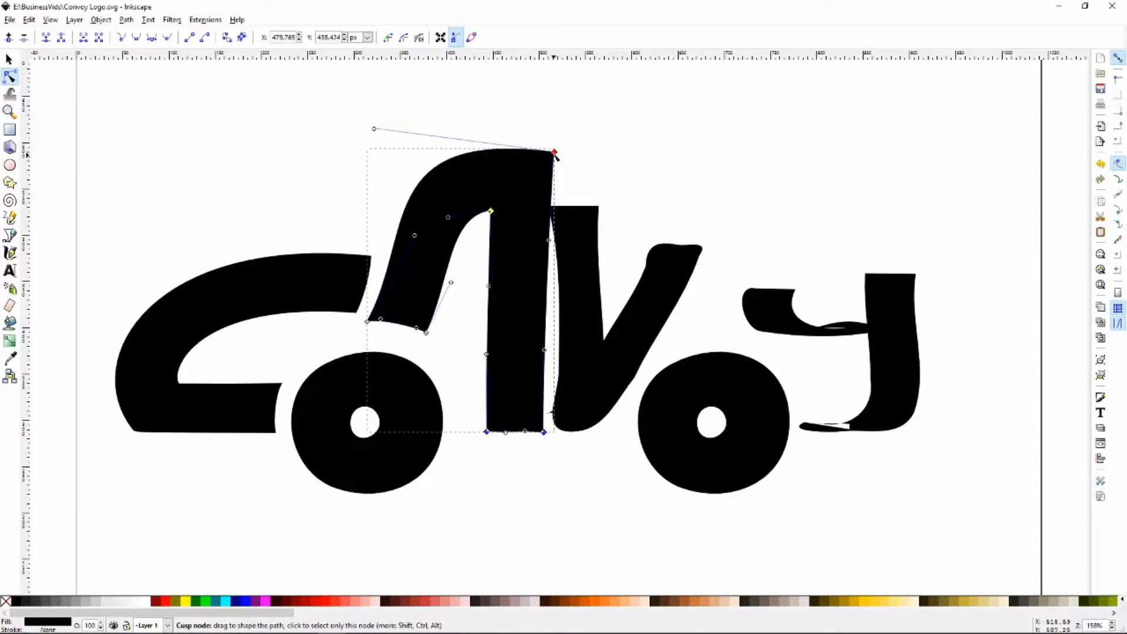
left_click_drag(555, 154, 546, 154)
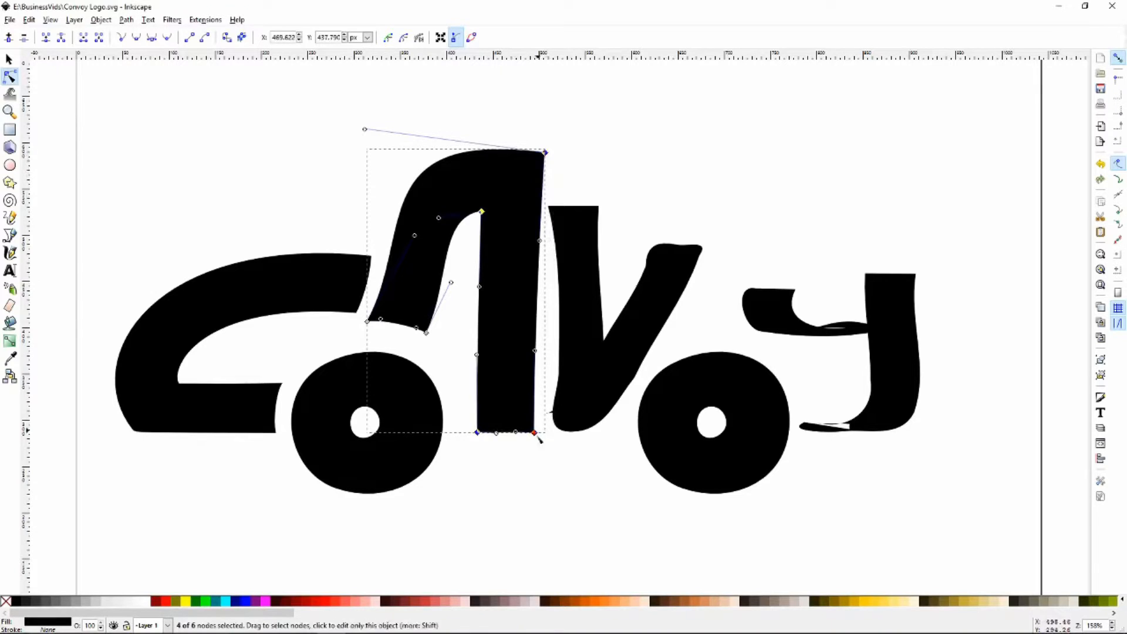
left_click(534, 469)
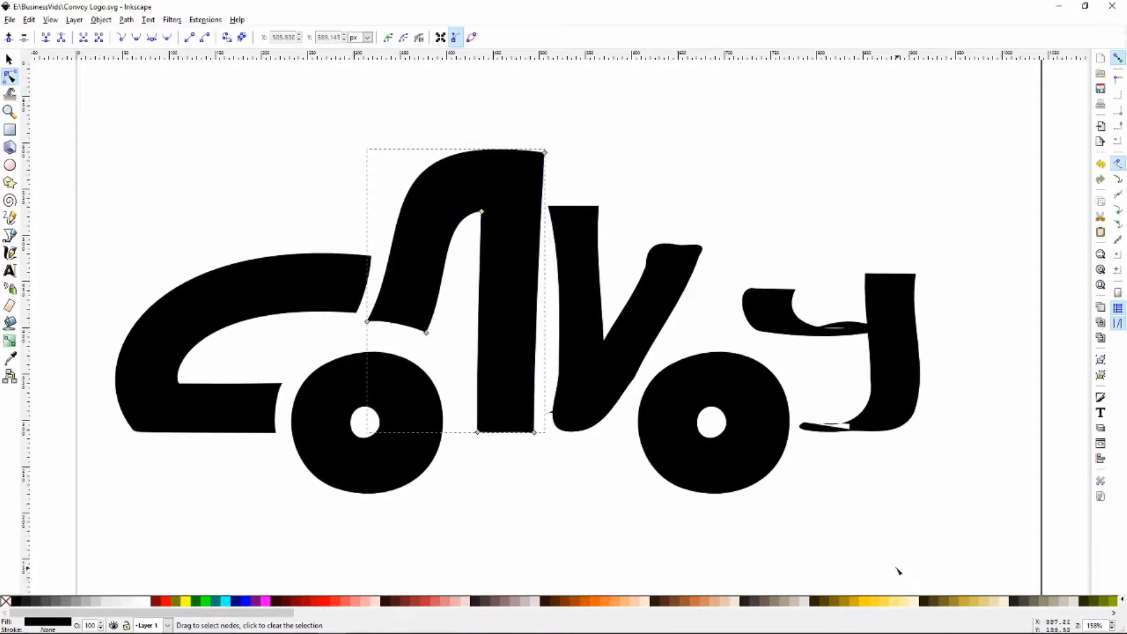
Remove the spur at the v's lower-left edge and delete the surplus nodes around its base and inner crotch
left_click(548, 417)
left_click_drag(548, 414, 586, 402)
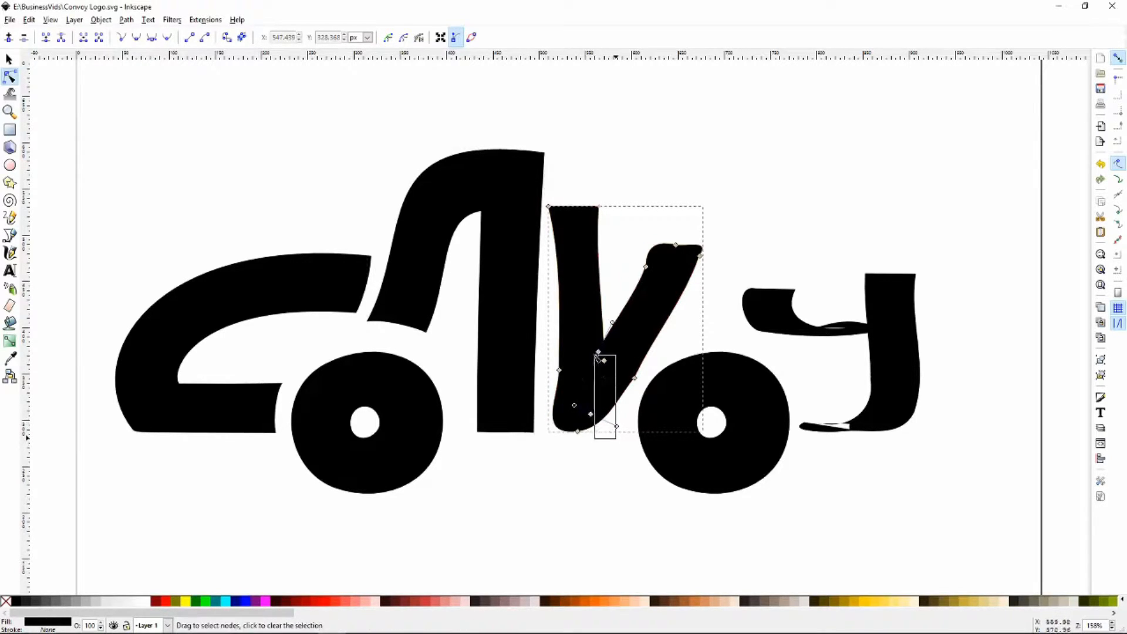
left_click_drag(596, 356, 594, 354)
key("Delete")
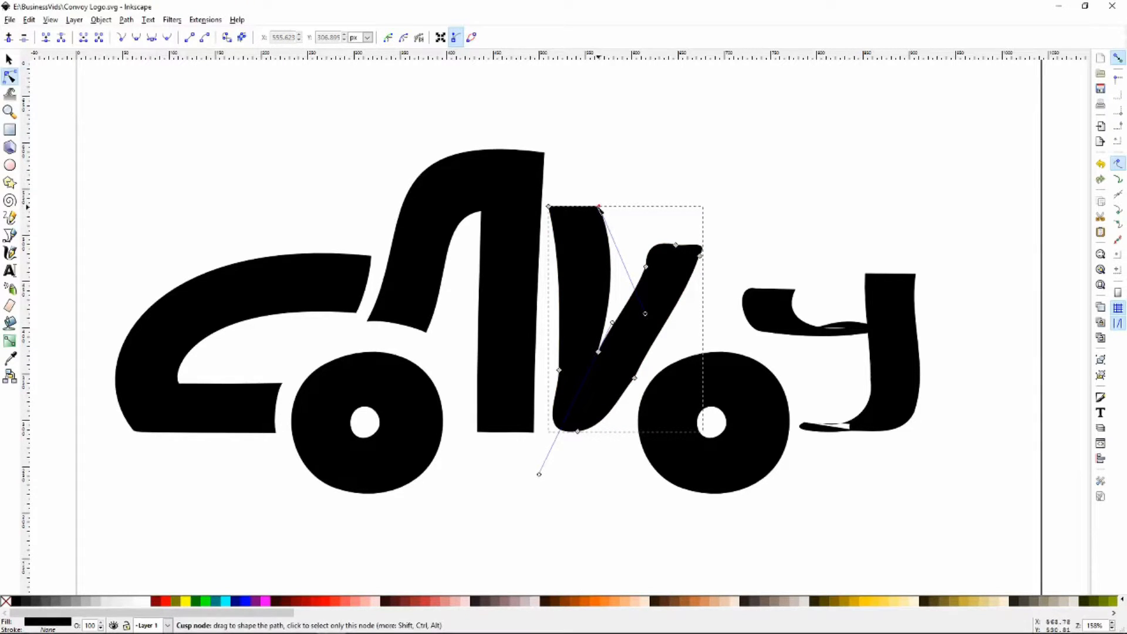
Delete the surplus nodes on the inner and outer edges of the v's slanted arm
left_click(646, 267)
key("Delete")
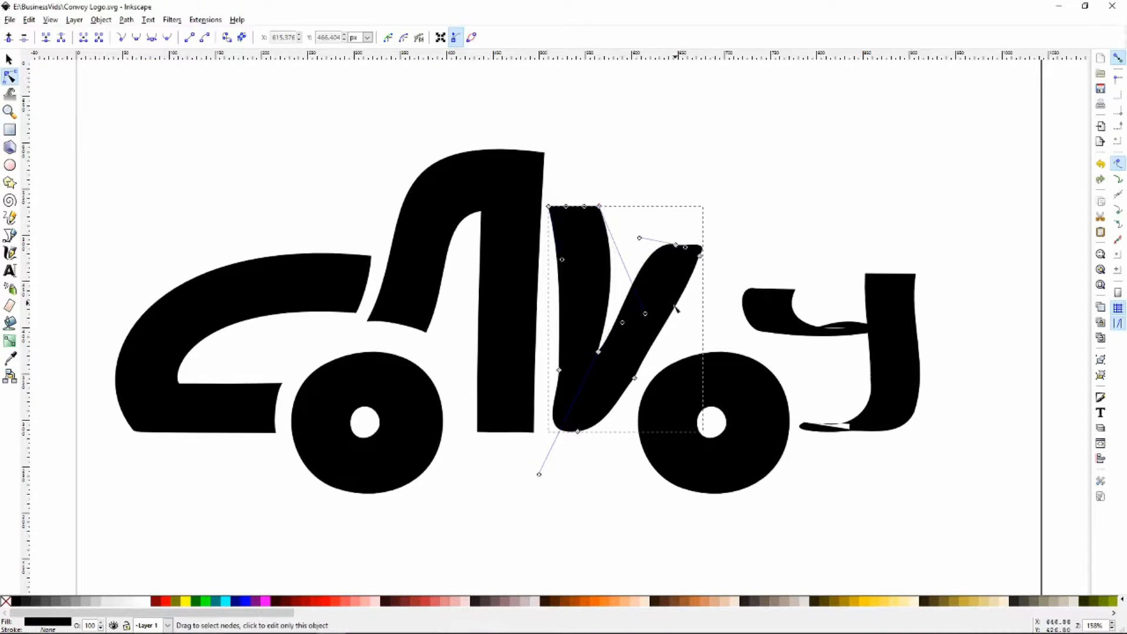
left_click_drag(548, 366, 650, 404)
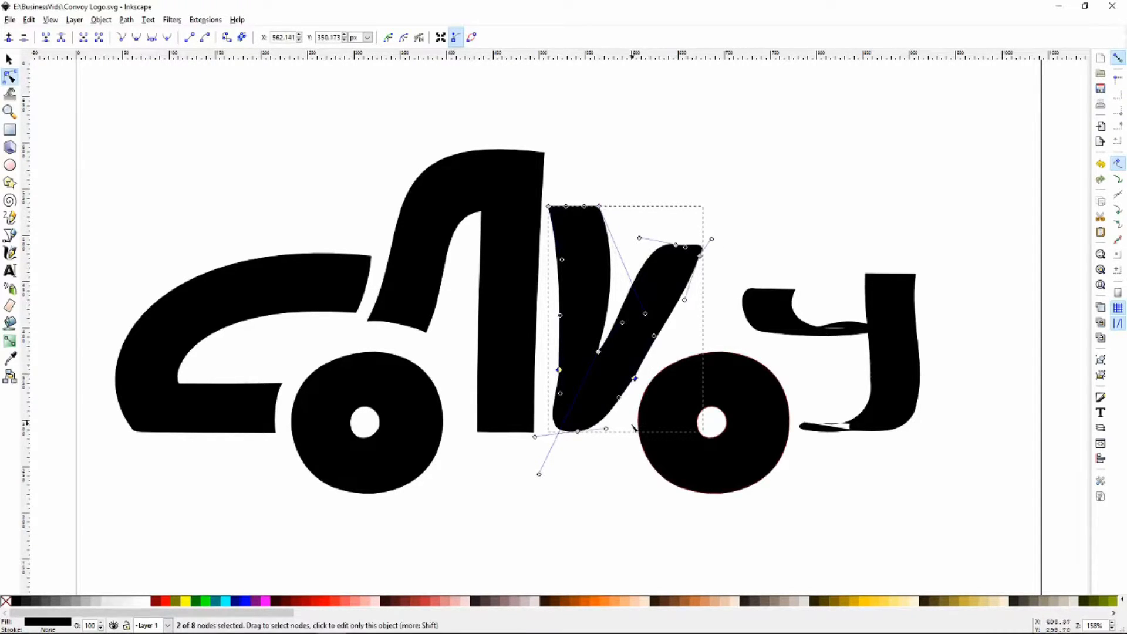
left_click(620, 453)
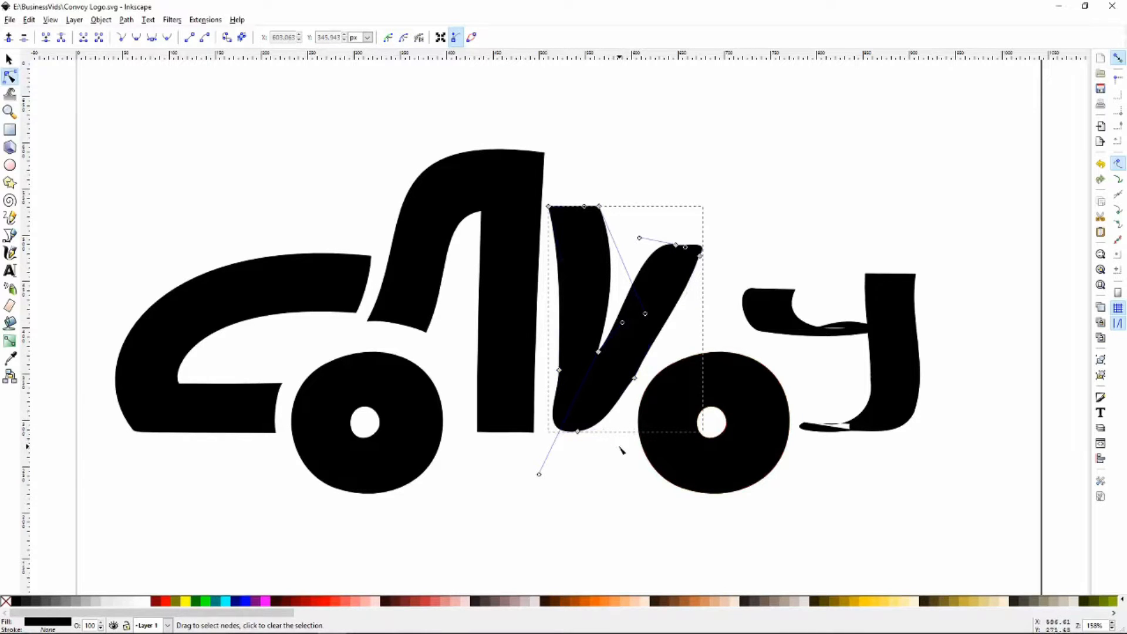
left_click(635, 379)
key("Delete")
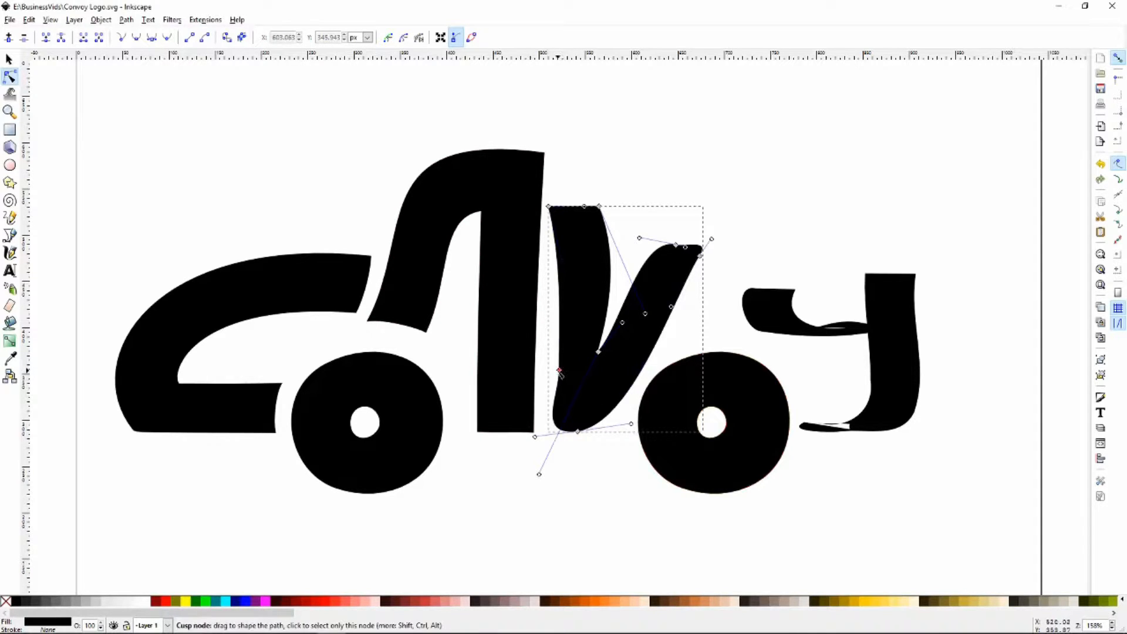
Square off the v's base by extending its lower-left corner downward and flattening the bottom edge, and pull the crotch handle up into the gap
left_click_drag(559, 371, 549, 433)
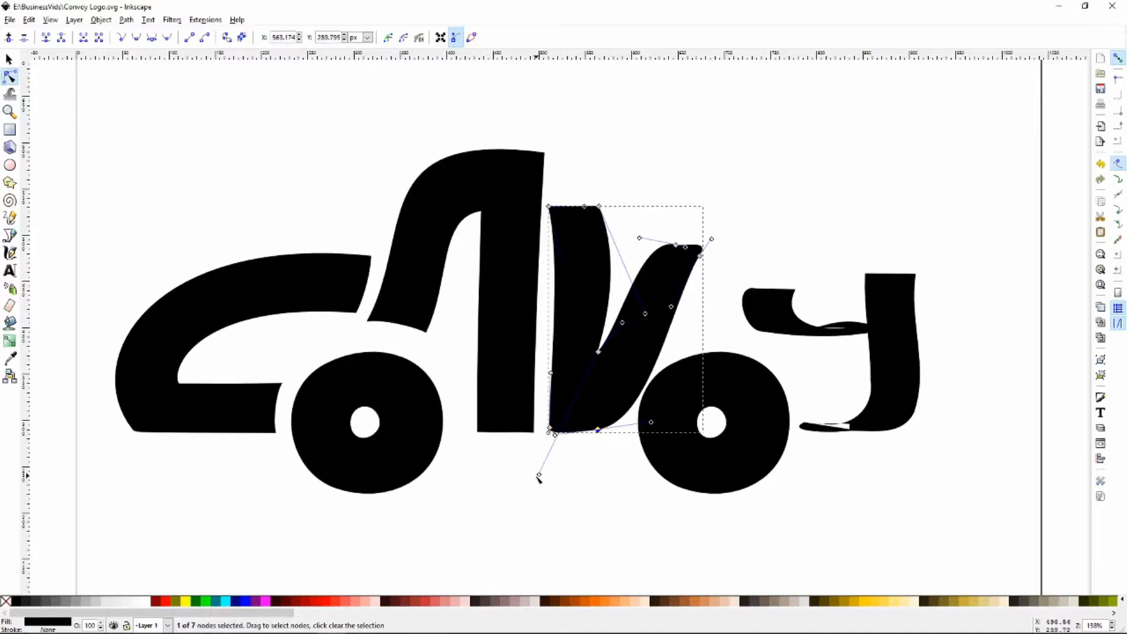
left_click_drag(539, 475, 601, 306)
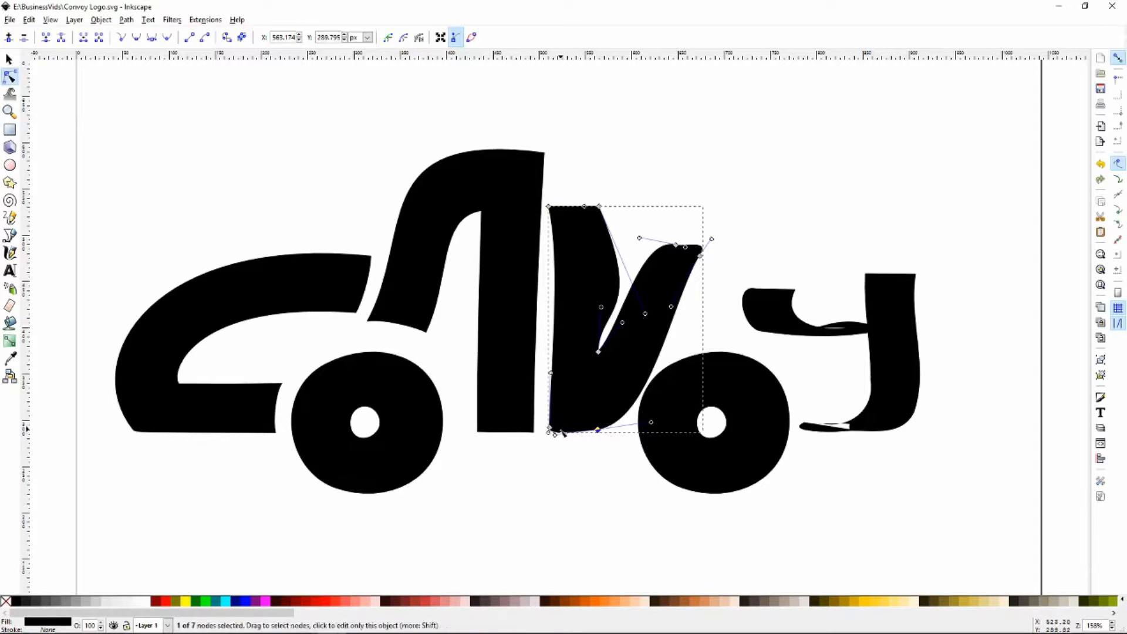
left_click_drag(555, 435, 599, 431)
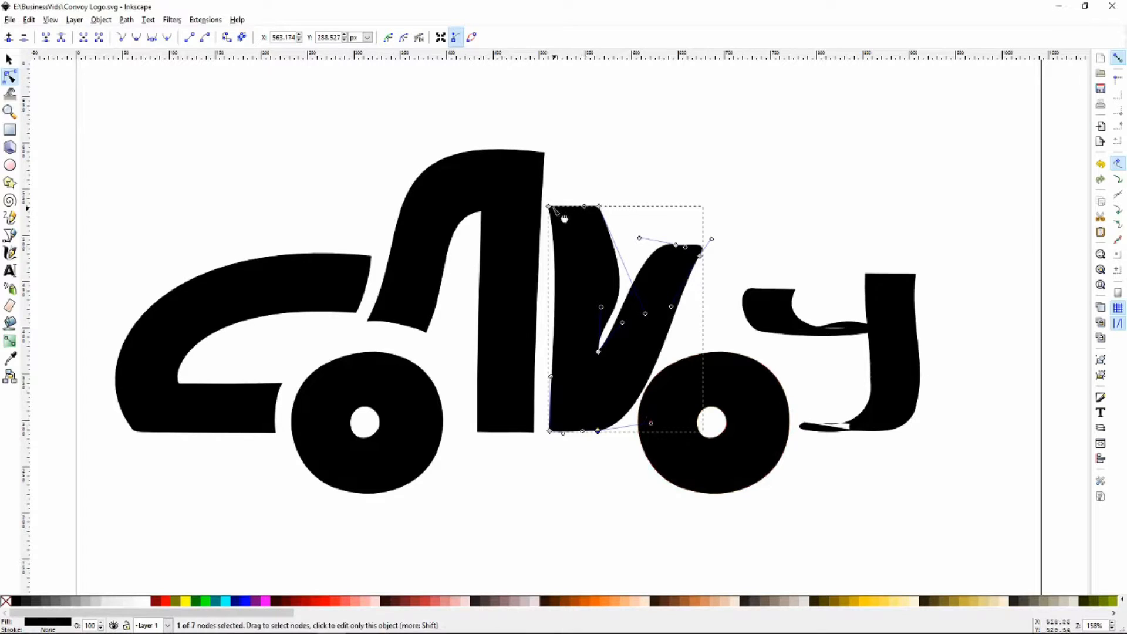
Raise both top corner nodes of the v's stem to the n's height and straighten the edge facing the n
left_click_drag(549, 206, 551, 153)
left_click_drag(599, 206, 609, 155)
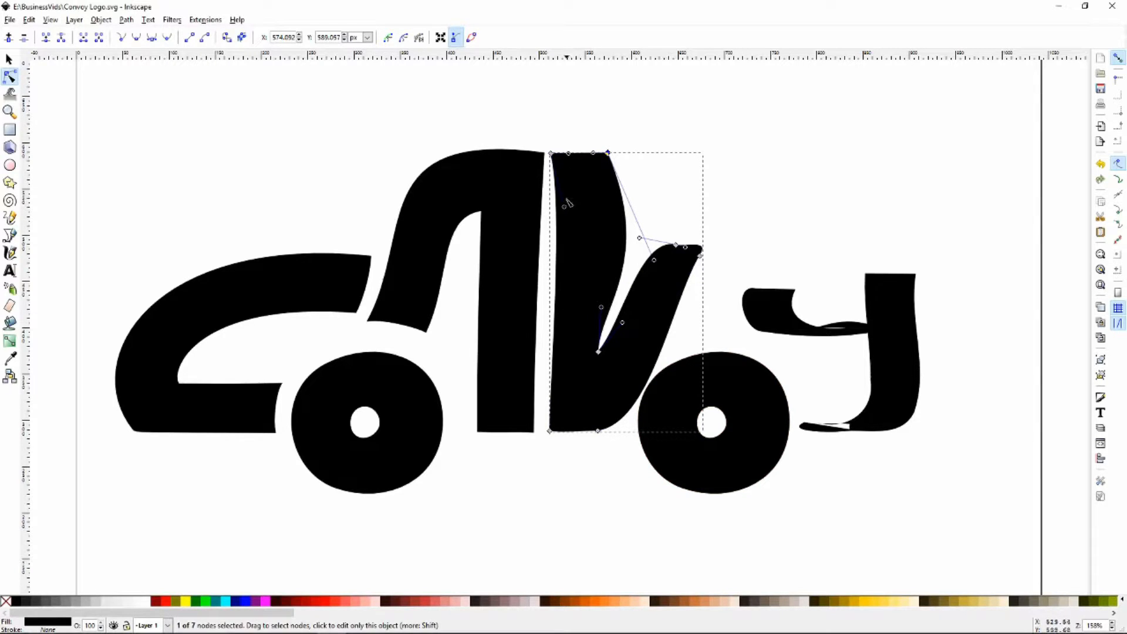
left_click_drag(565, 207, 550, 207)
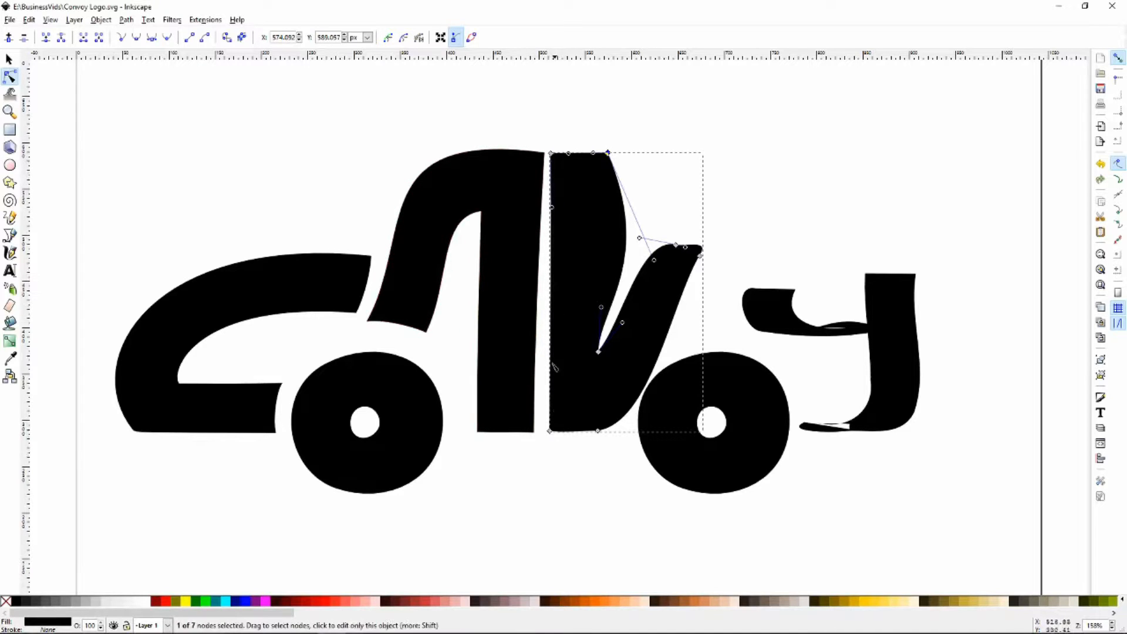
Move the n's bottom outer stem node toward the v and straighten the facing edges of both stems
left_click(532, 433)
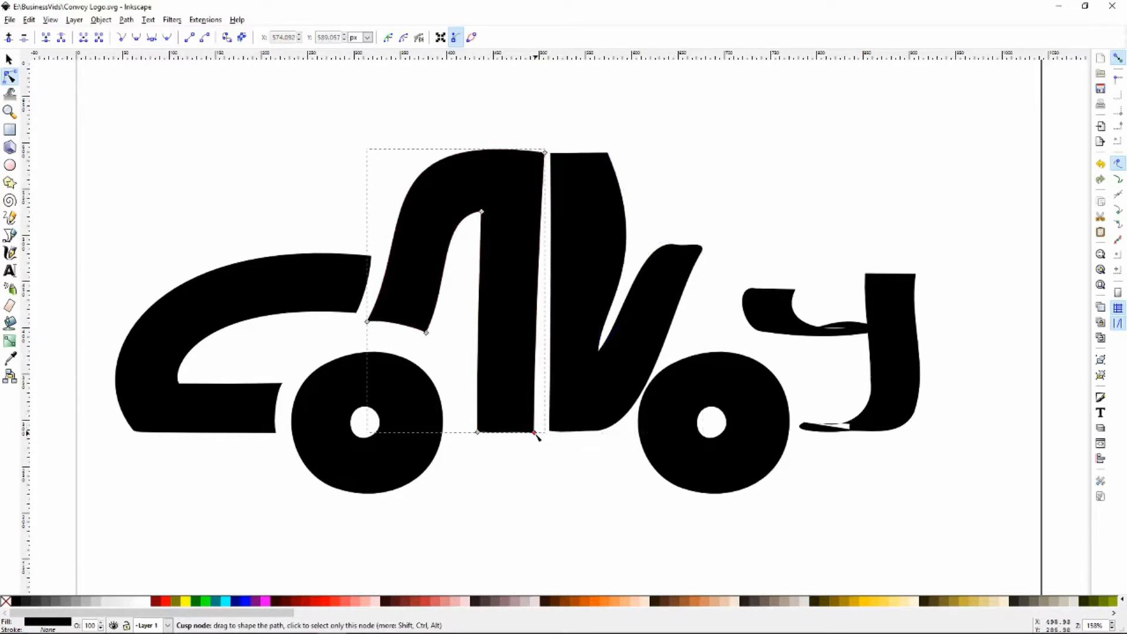
left_click_drag(535, 434, 541, 434)
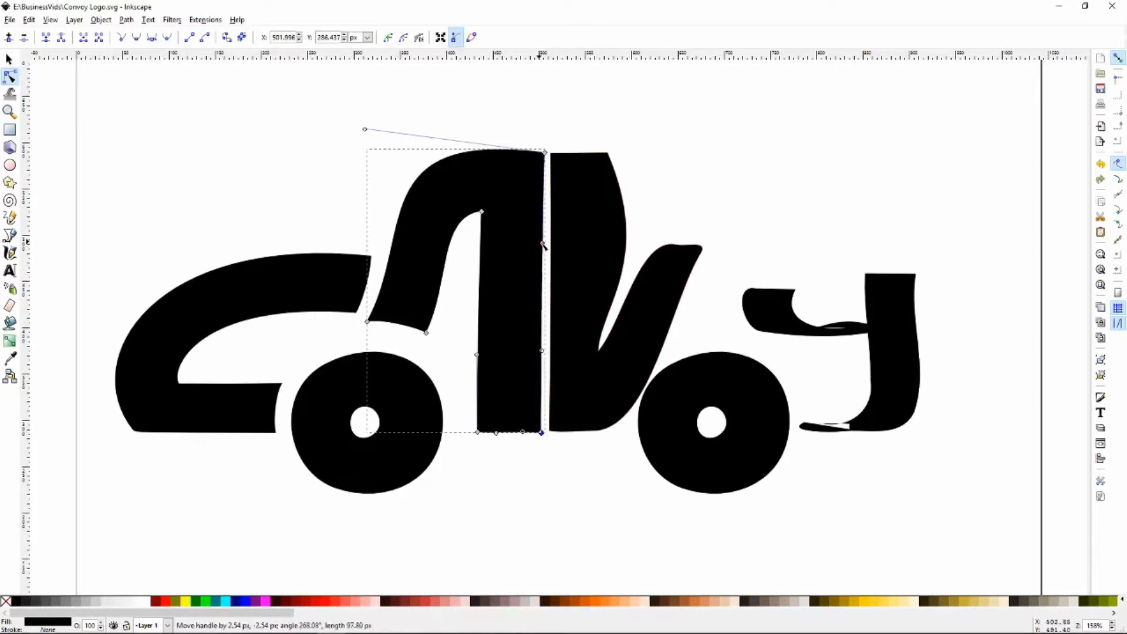
left_click(559, 241)
left_click(554, 274)
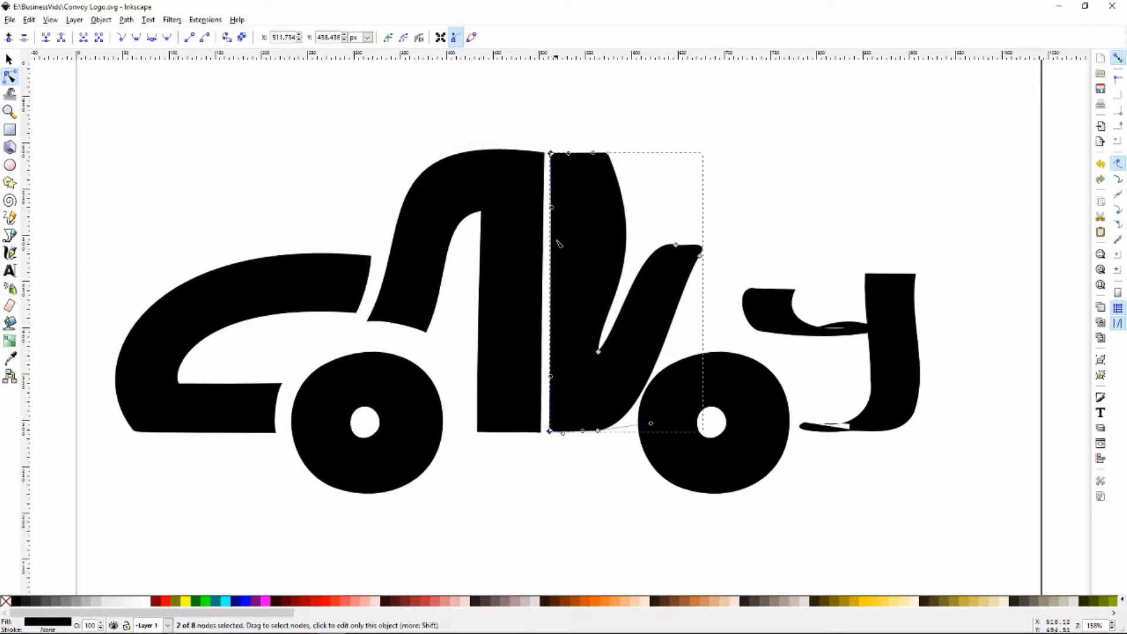
left_click_drag(555, 210, 551, 212)
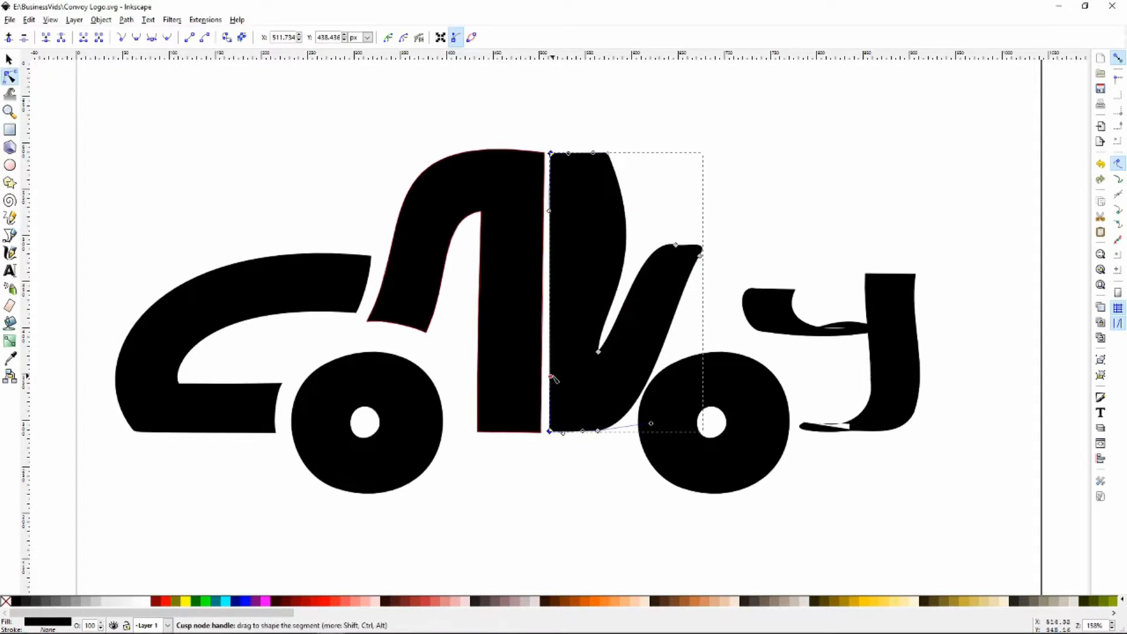
left_click_drag(551, 376, 551, 374)
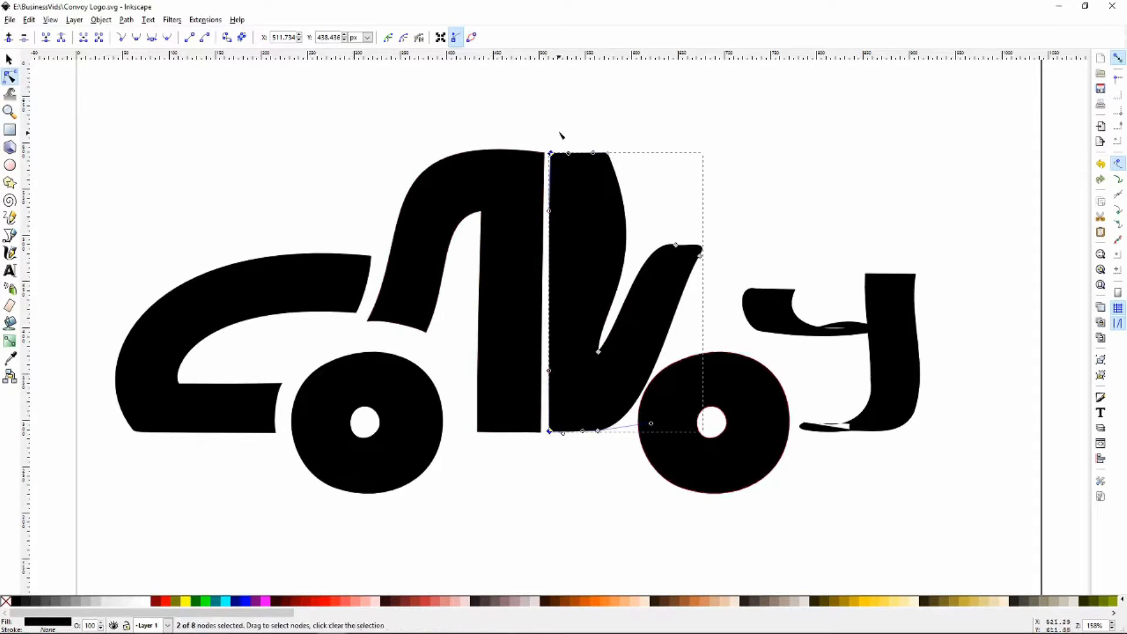
Move the n's top outer corner slightly away from the v and flatten the roof curve by lowering its handle
left_click(528, 170)
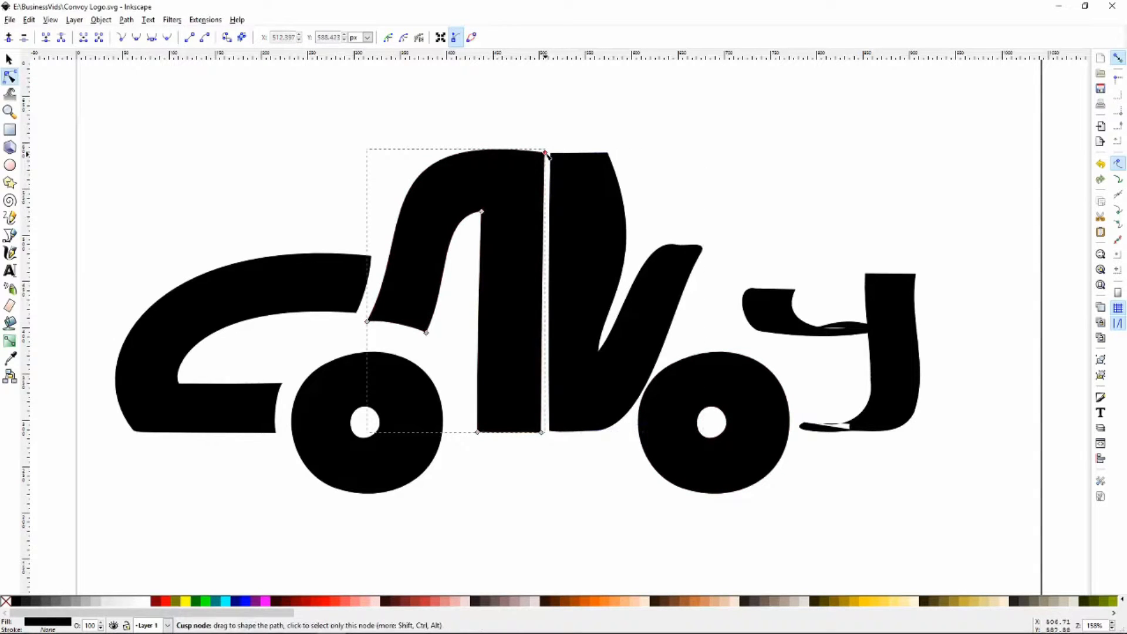
left_click_drag(546, 154, 542, 153)
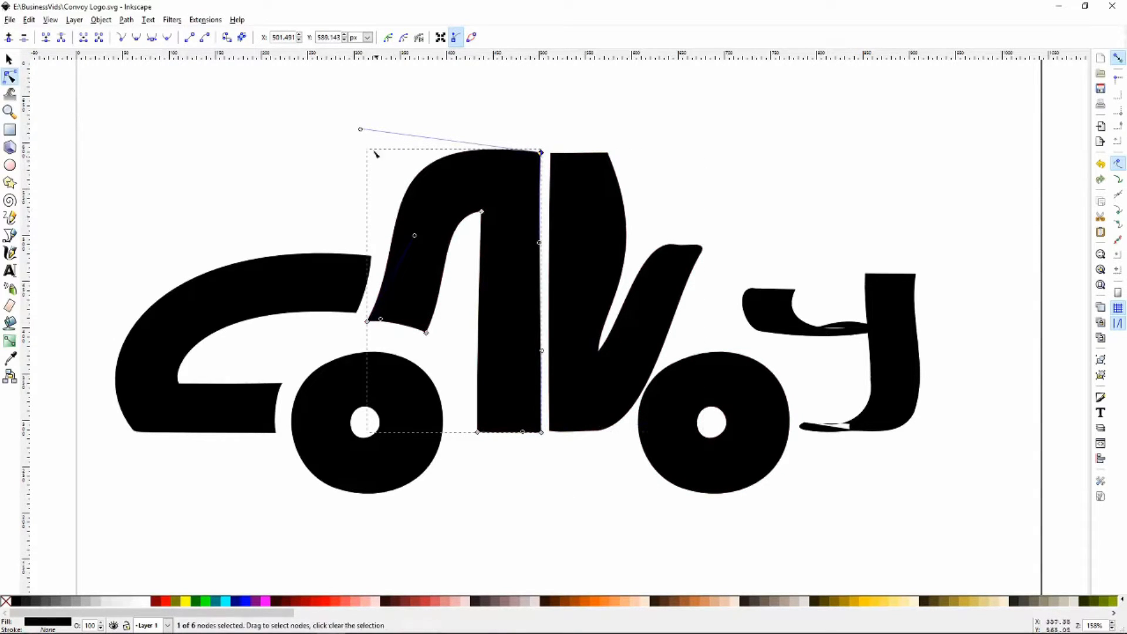
left_click_drag(362, 132, 362, 139)
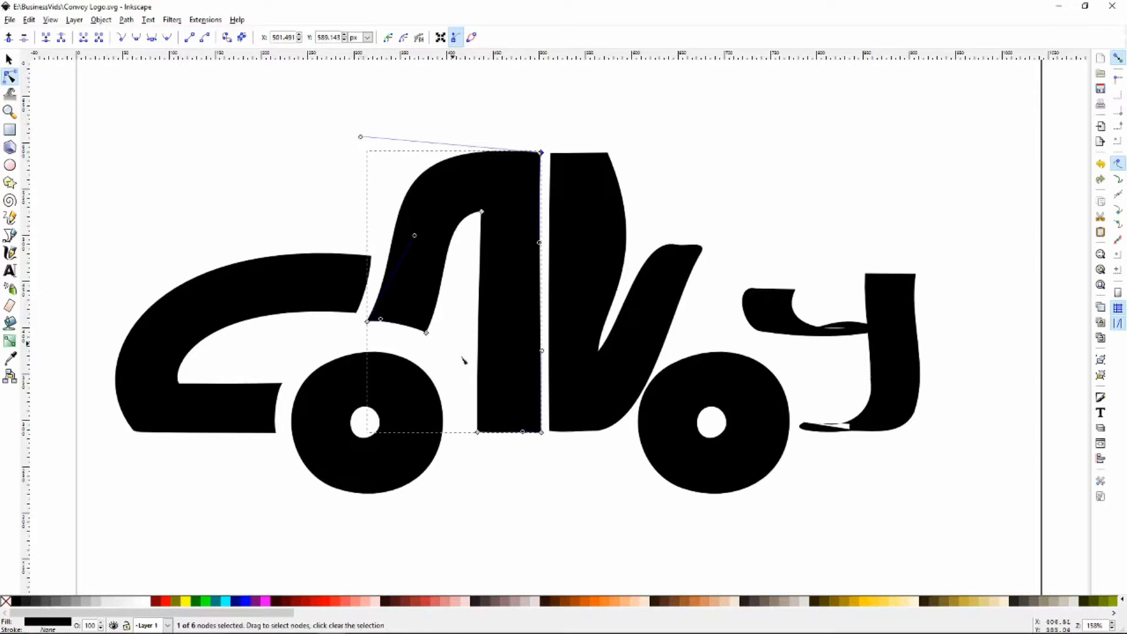
Straighten the inner edge of the v's stem with a single top corner node and shift that edge outward to widen the stem
left_click(584, 228)
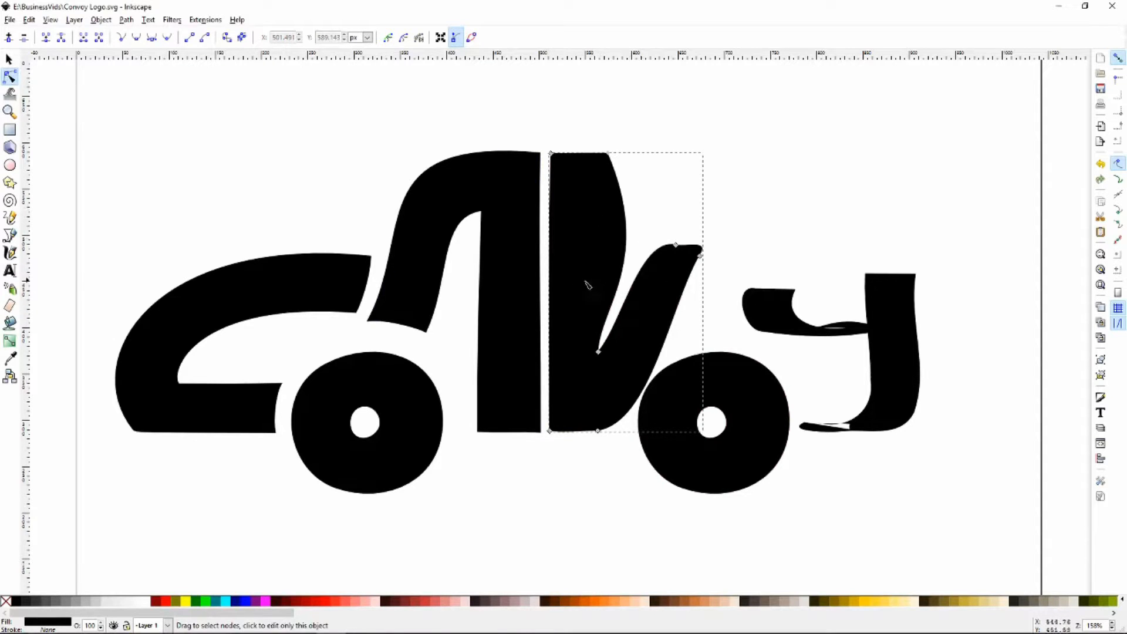
left_click_drag(629, 239, 611, 239)
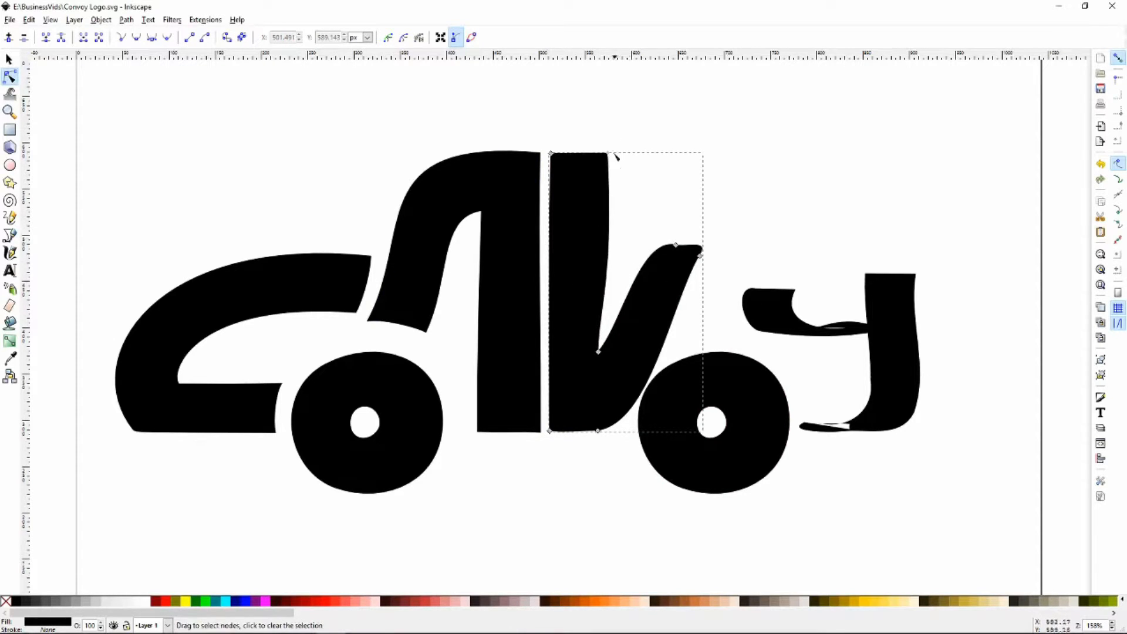
left_click_drag(611, 154, 611, 156)
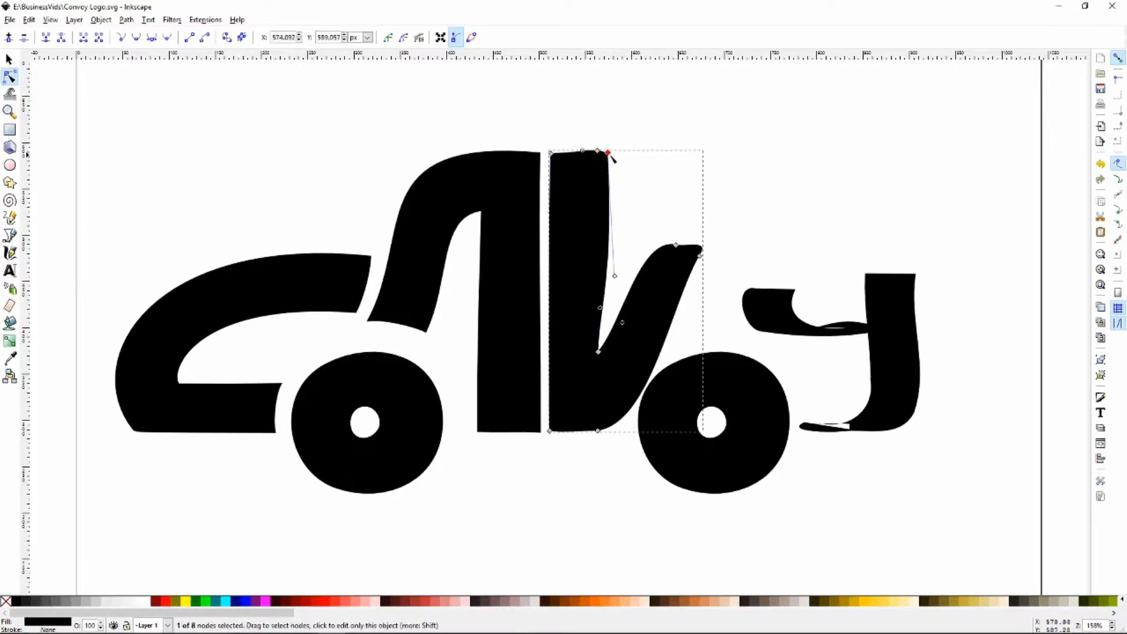
key("Delete")
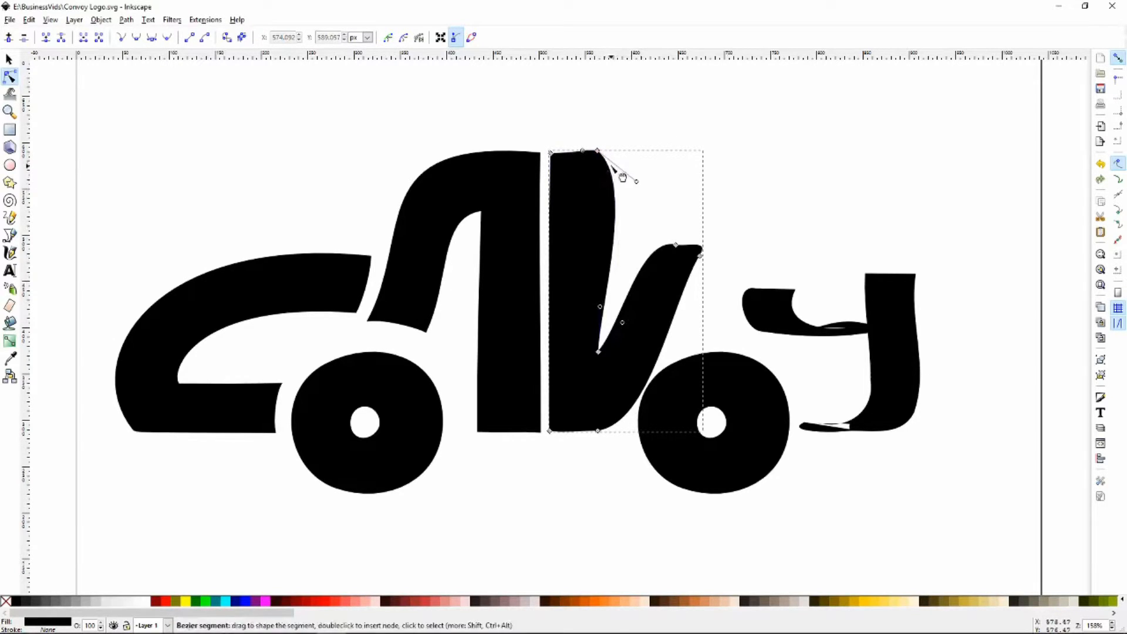
left_click_drag(599, 152, 603, 197)
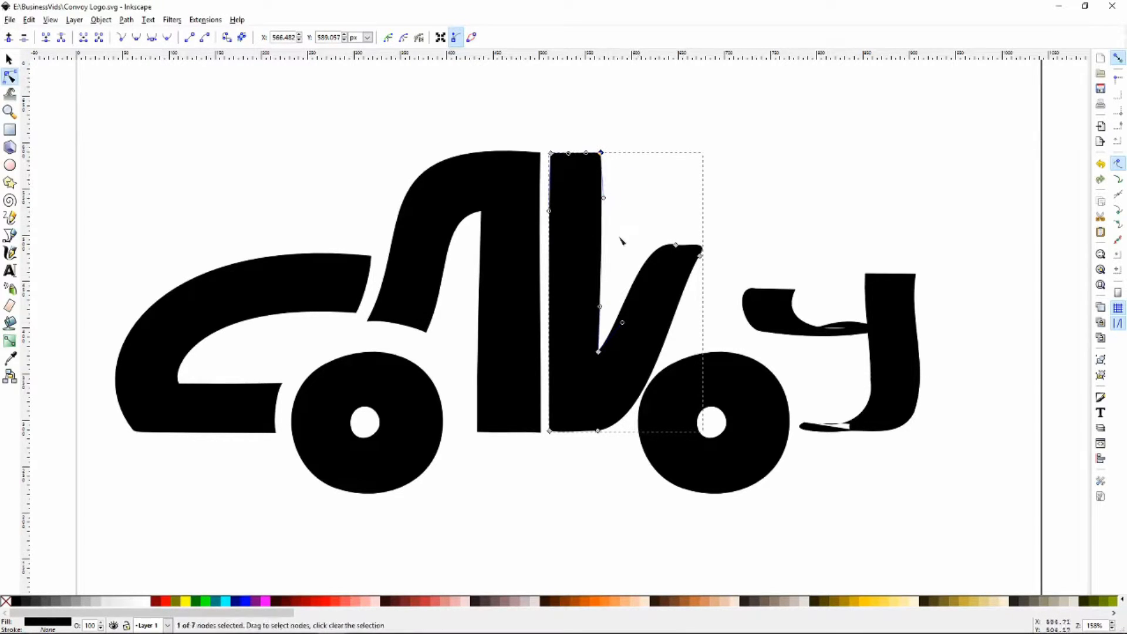
mouse_move(595, 135)
left_mouse_down()
mouse_move(614, 390)
mouse_move(609, 356)
left_mouse_up()
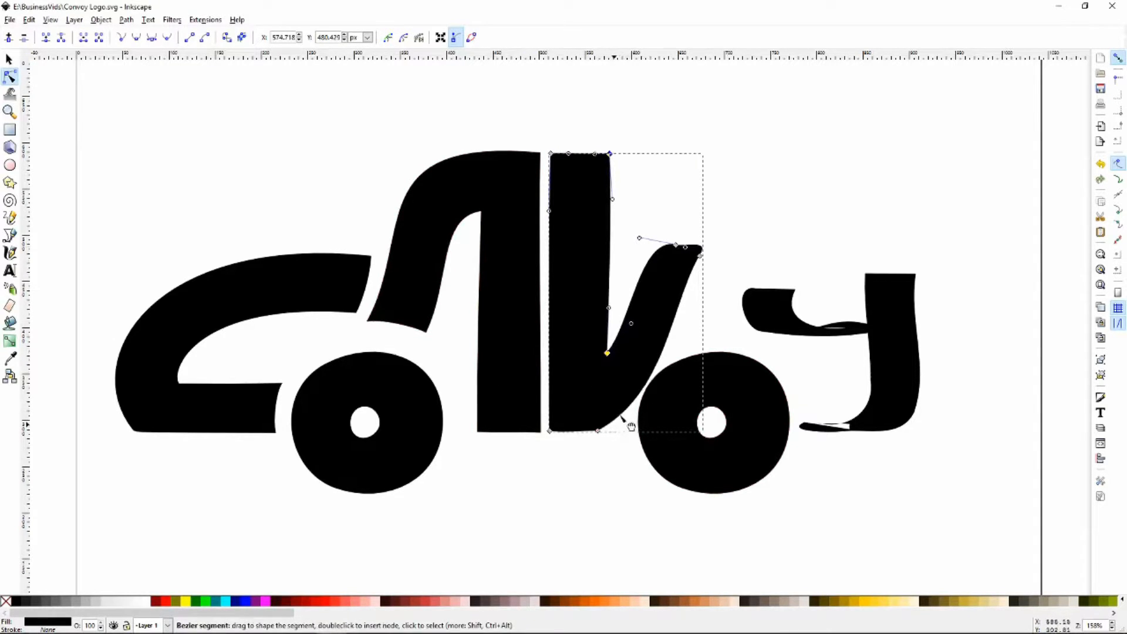
Reshape the v's arm with a lower, wider flat top and move its bottom outer node toward the rear wheel
left_click(598, 432)
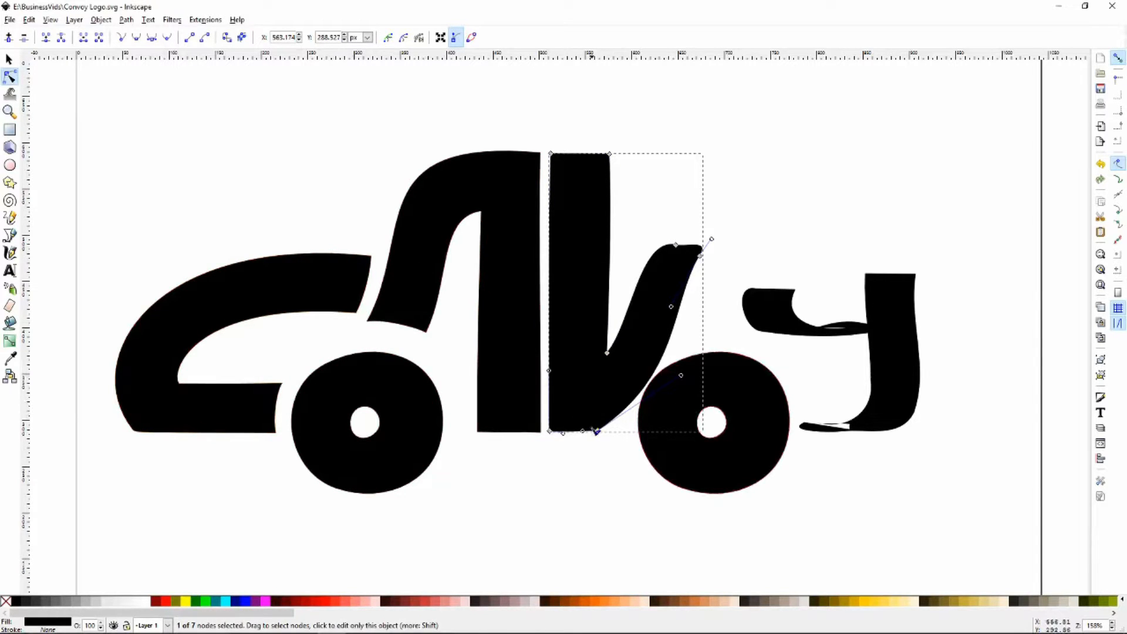
left_click_drag(598, 432, 597, 432)
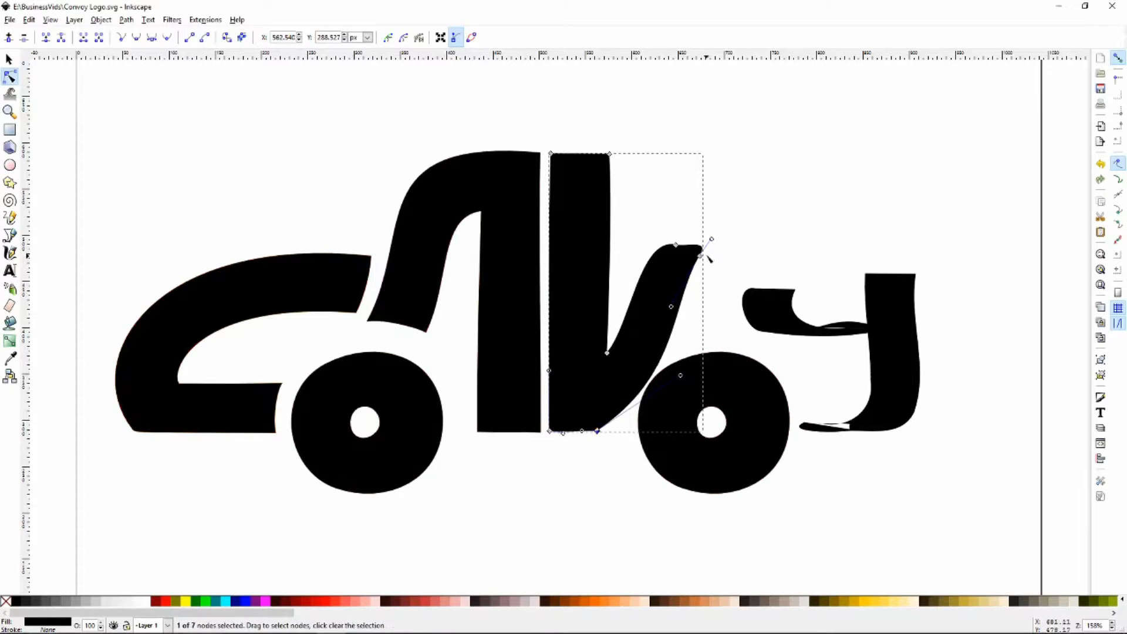
left_click_drag(701, 255, 638, 263)
left_click_drag(737, 236, 677, 269)
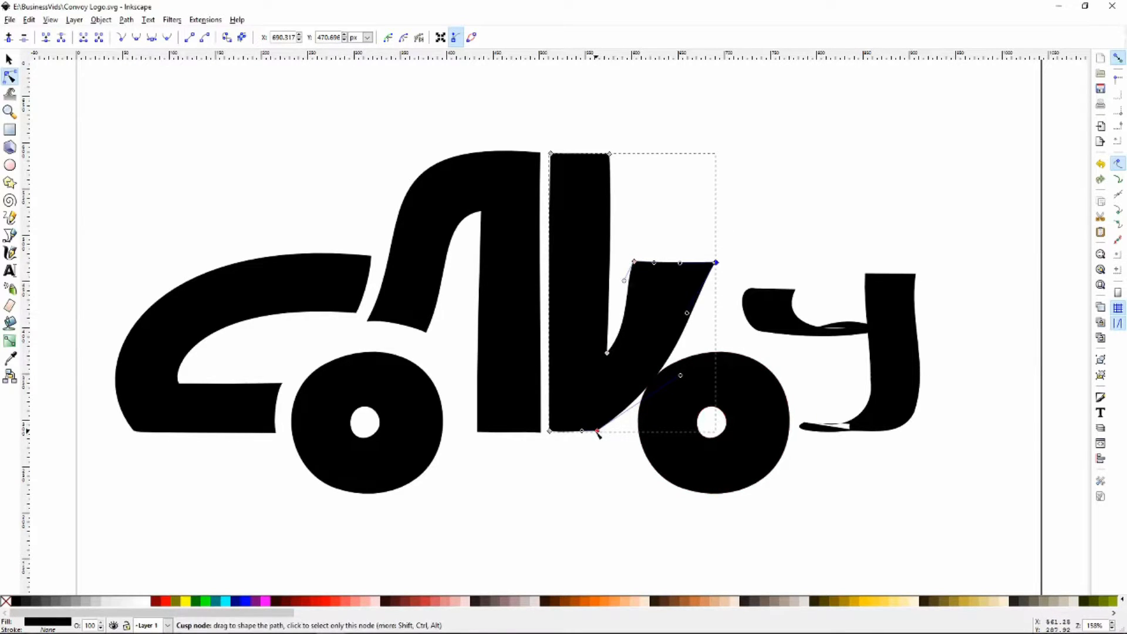
left_click_drag(597, 431, 610, 432)
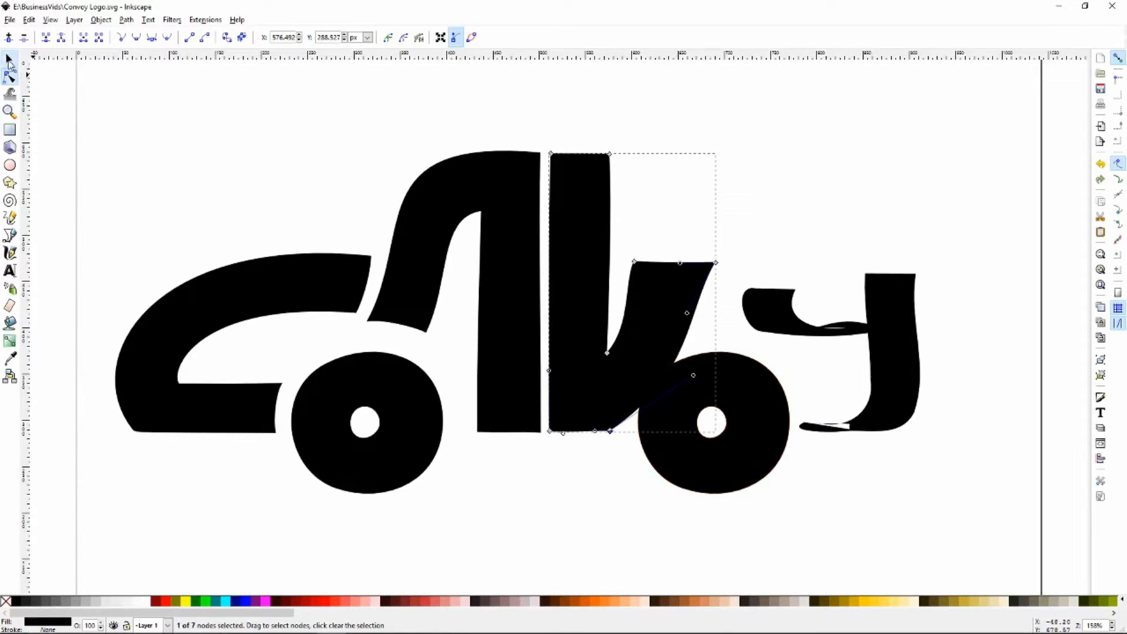
Move the rear wheel o away from the v, toward the y, to clear the v's widened arm
left_click(10, 59)
key("Escape")
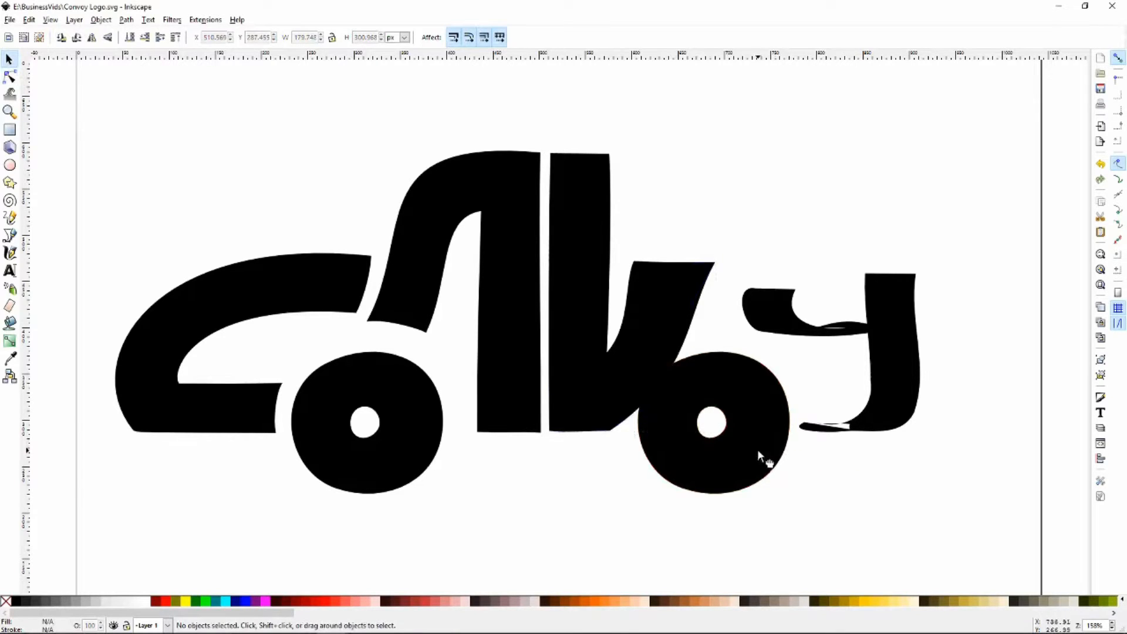
left_click_drag(757, 450, 781, 450)
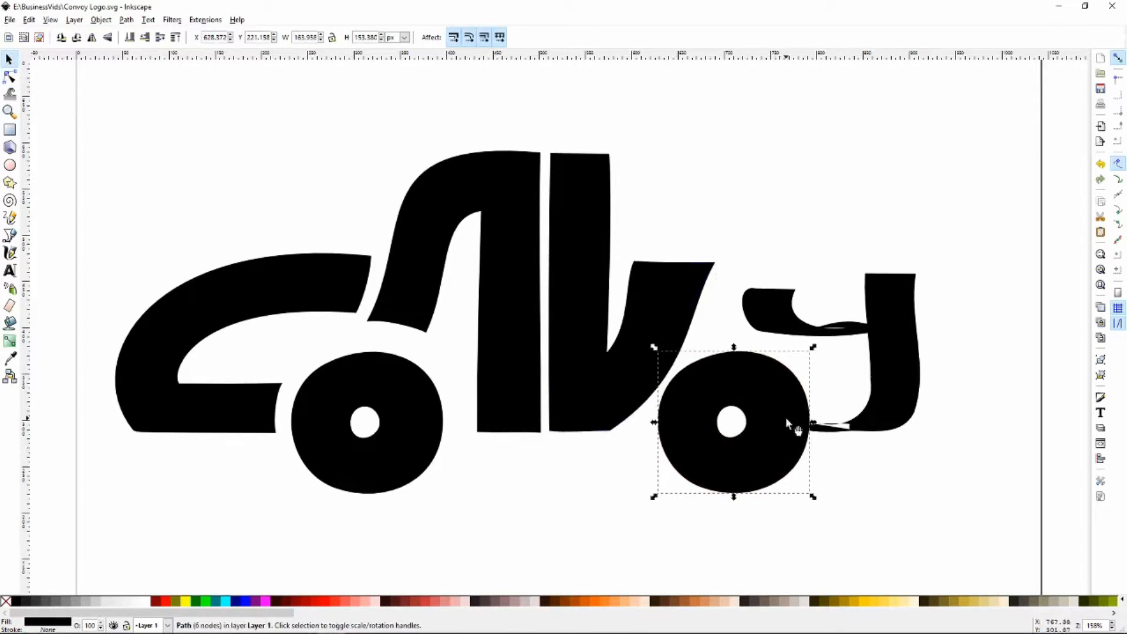
Narrow the top of the v's arm, bend its outer edge inward and raise both top corners level with the c's top
left_click(10, 78)
left_click(671, 294)
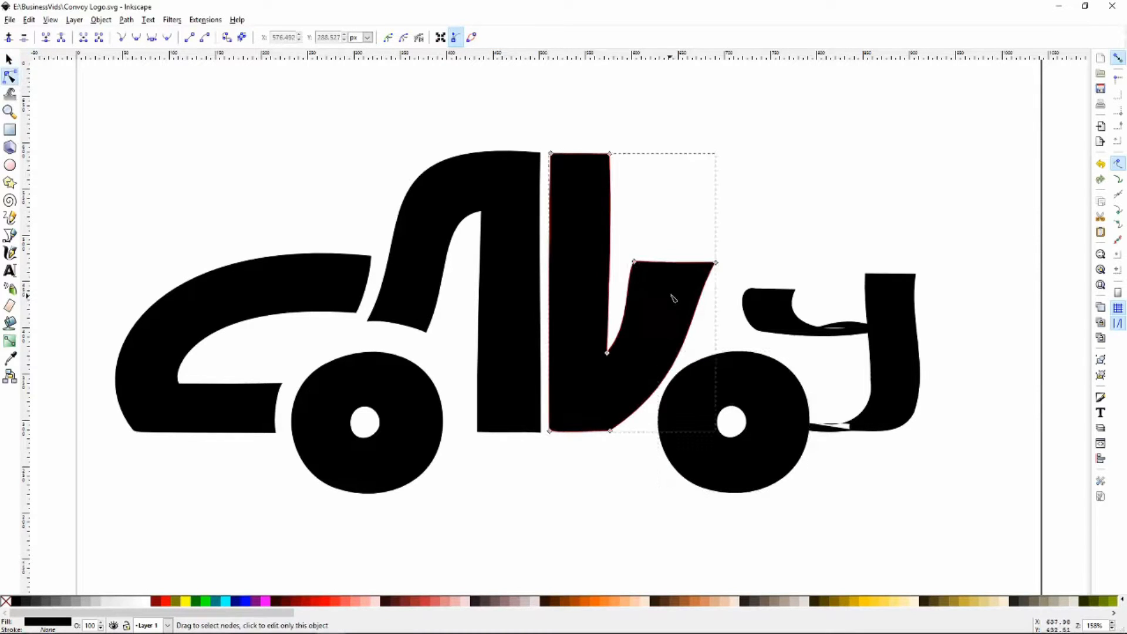
left_click_drag(715, 262, 658, 262)
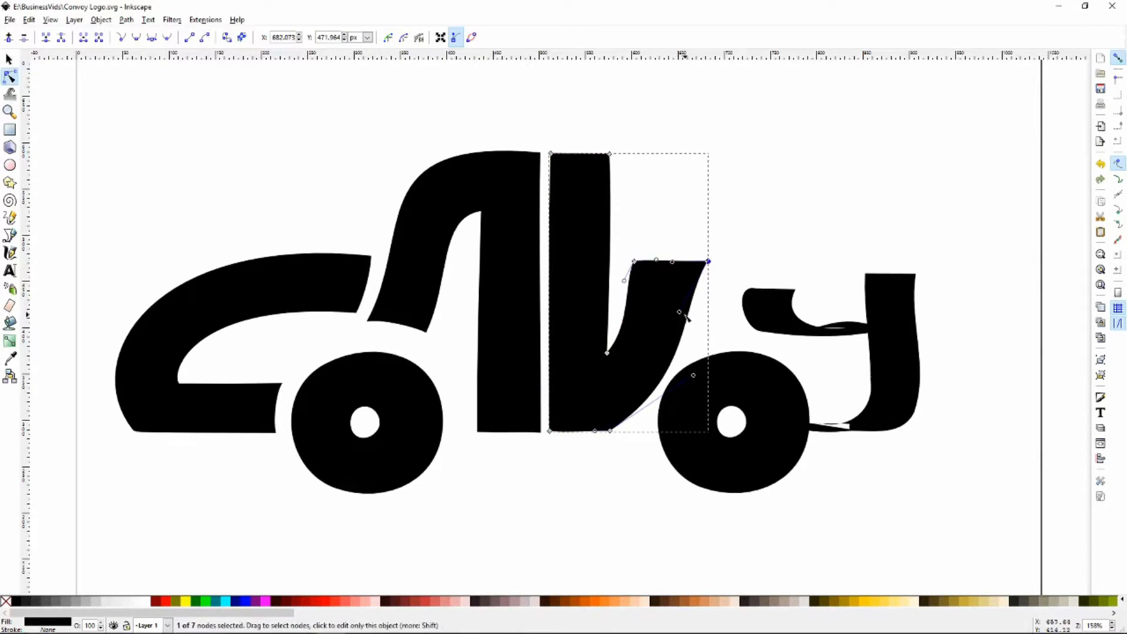
left_click_drag(679, 312, 662, 324)
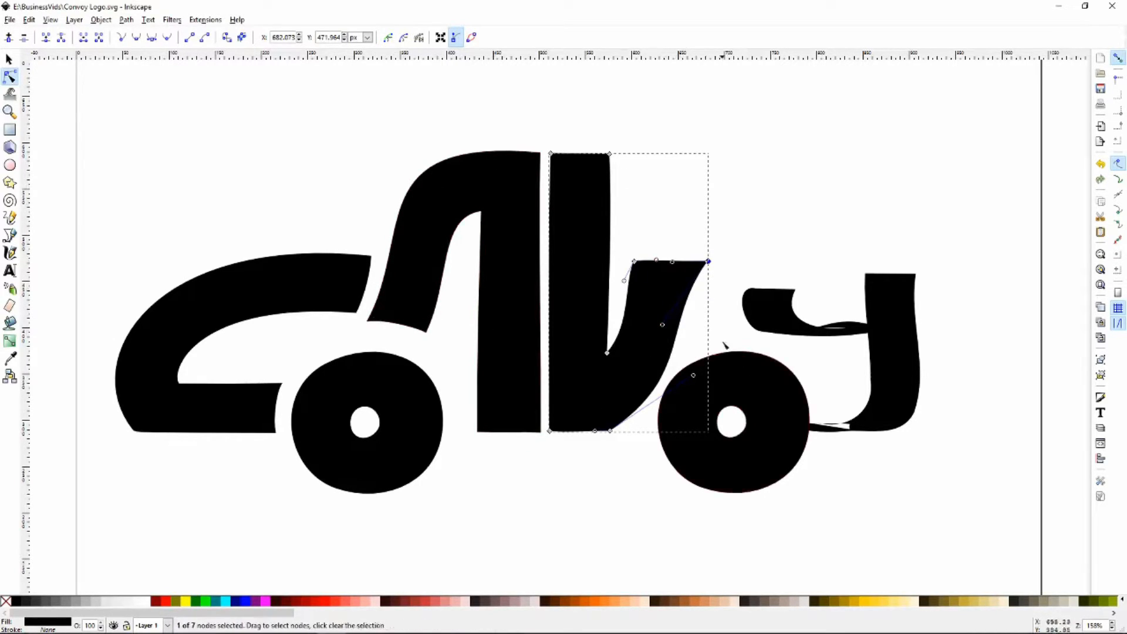
left_click(634, 260, "shift")
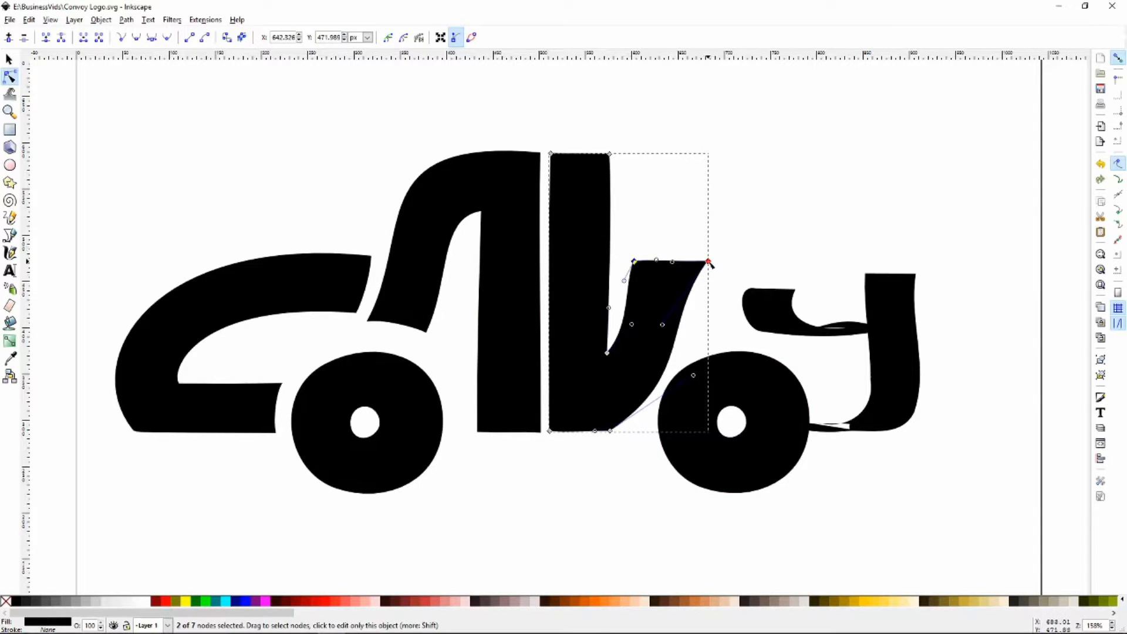
left_click_drag(710, 262, 715, 257)
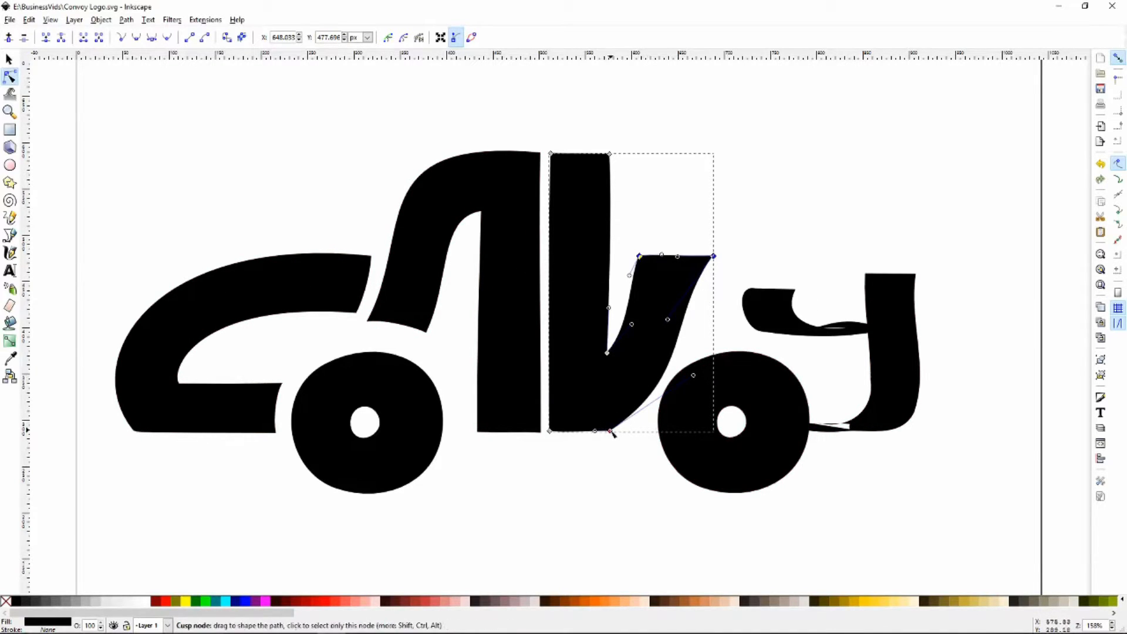
Pull the v's bottom outer node slightly inward and adjust the handles to smooth the arm's outer and inner curves
left_click_drag(610, 431, 607, 432)
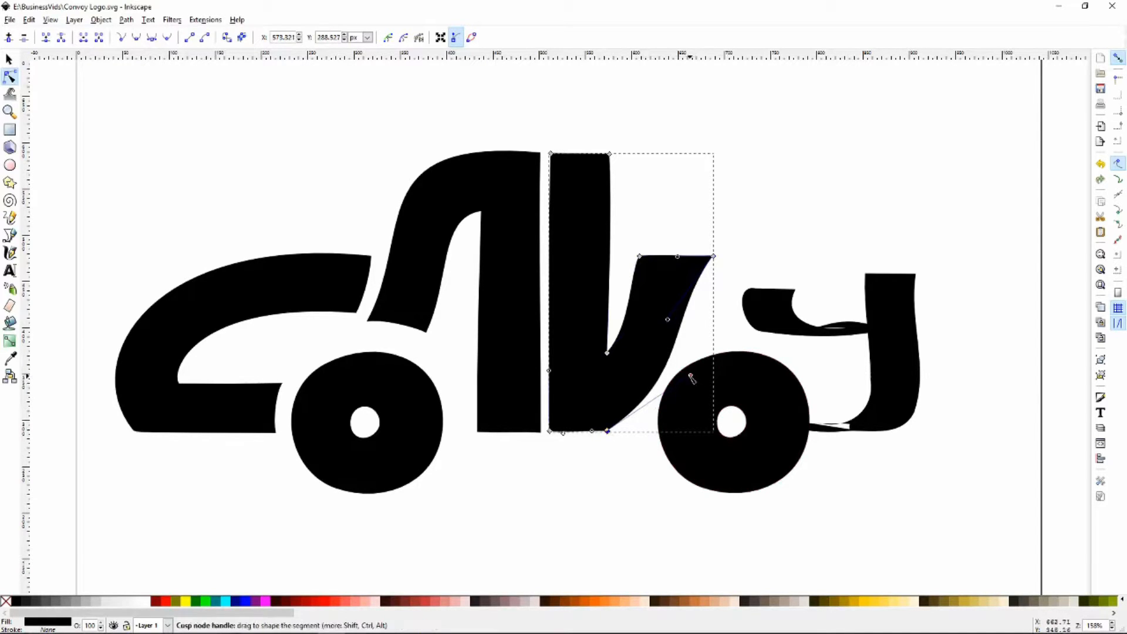
left_click_drag(691, 376, 695, 374)
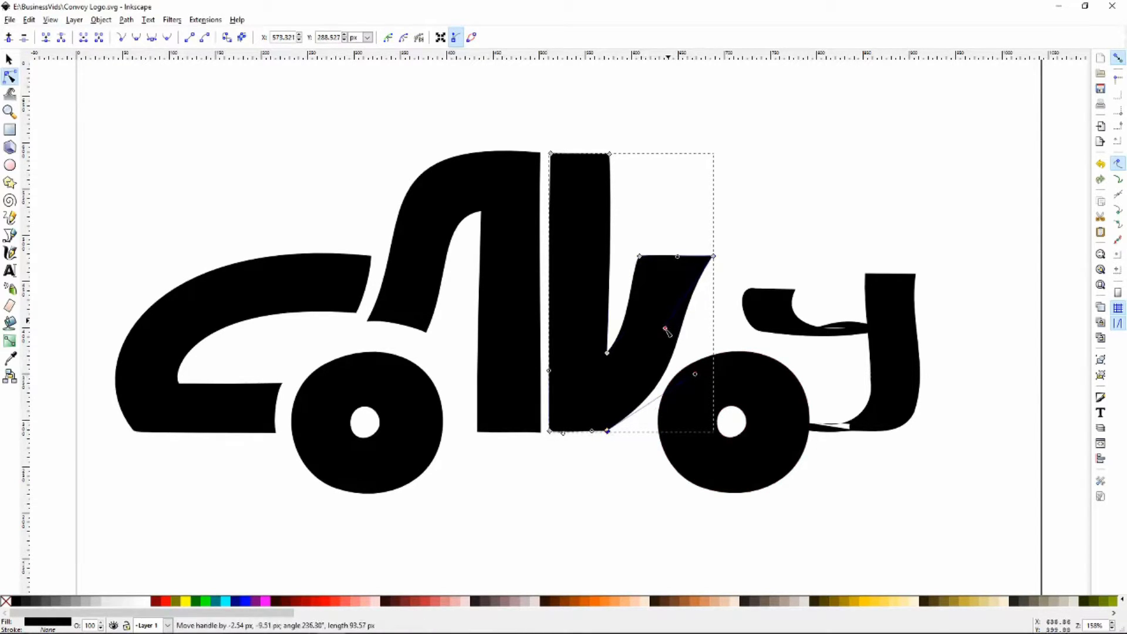
left_click(615, 347)
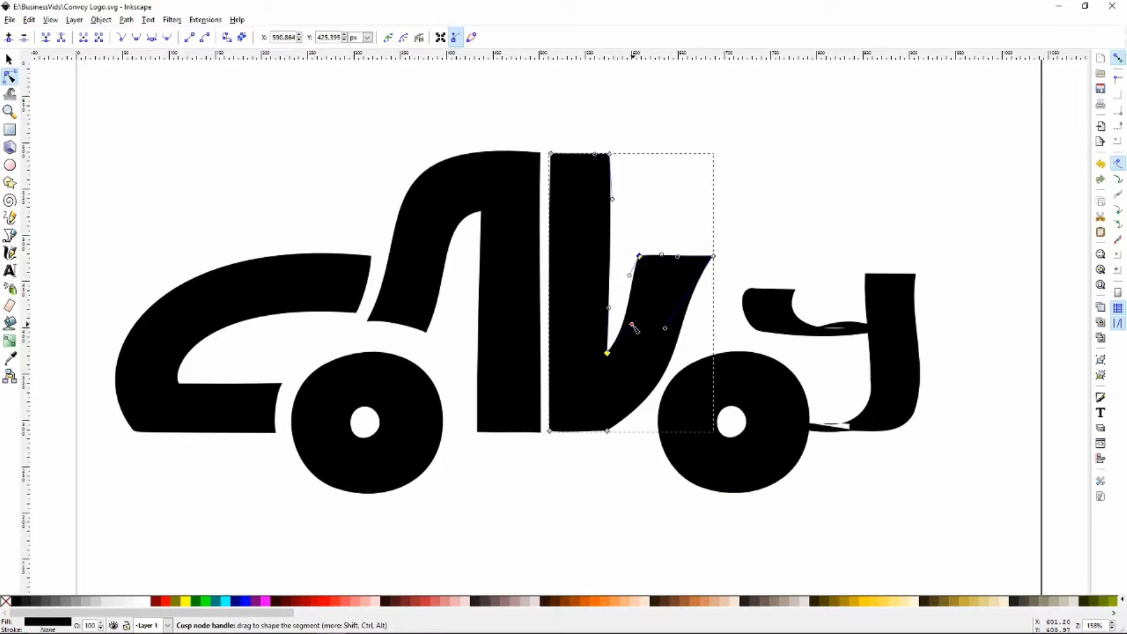
left_click_drag(632, 325, 633, 333)
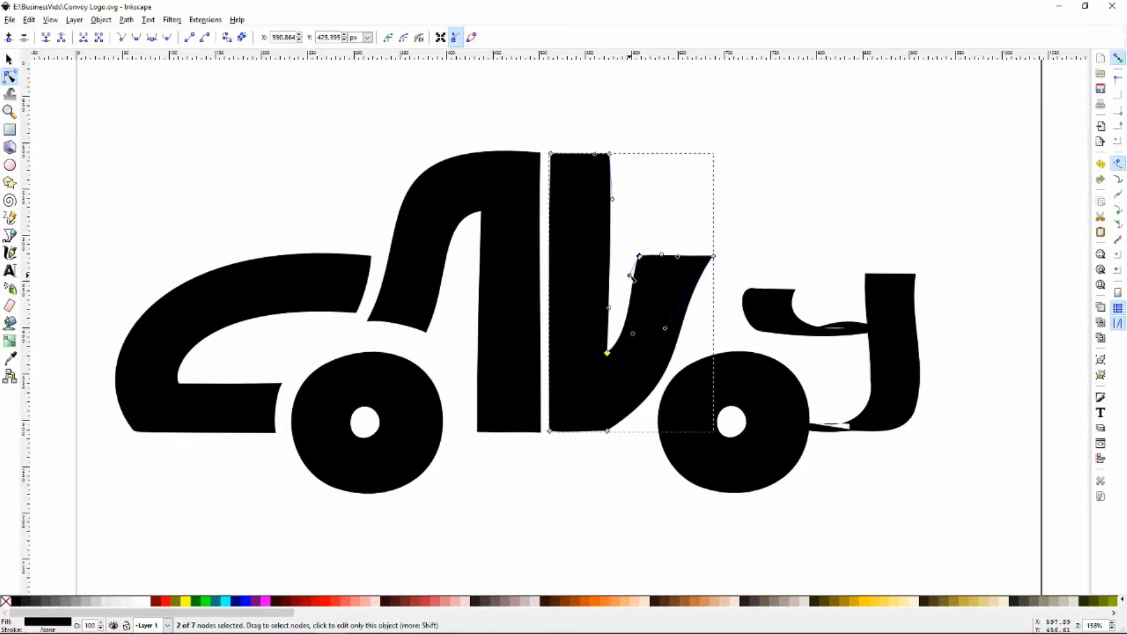
left_click_drag(630, 276, 627, 282)
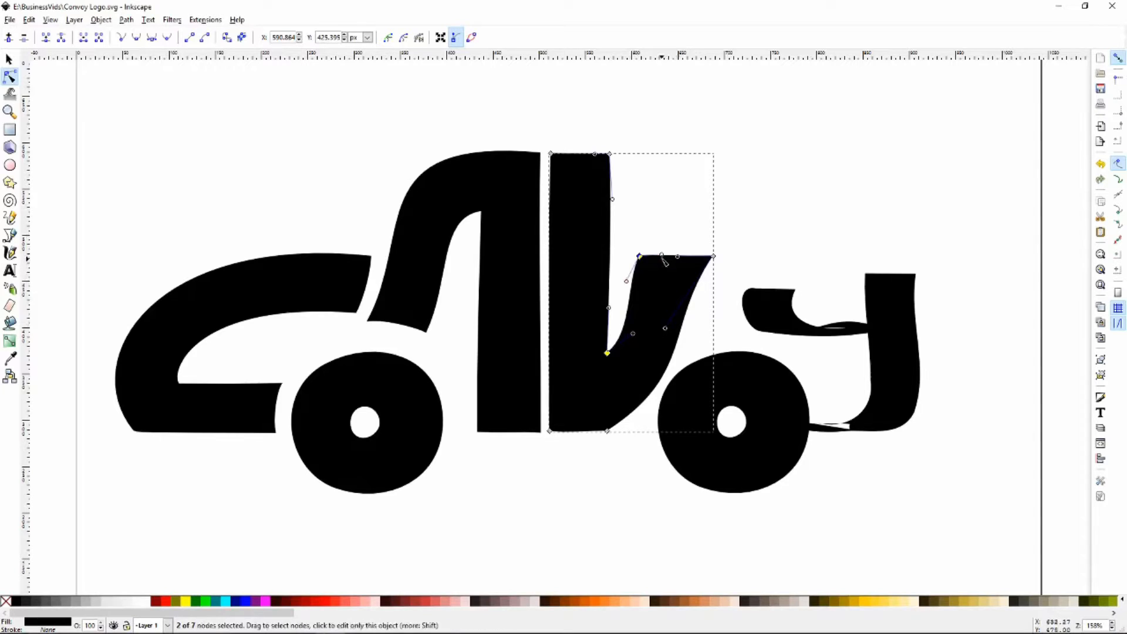
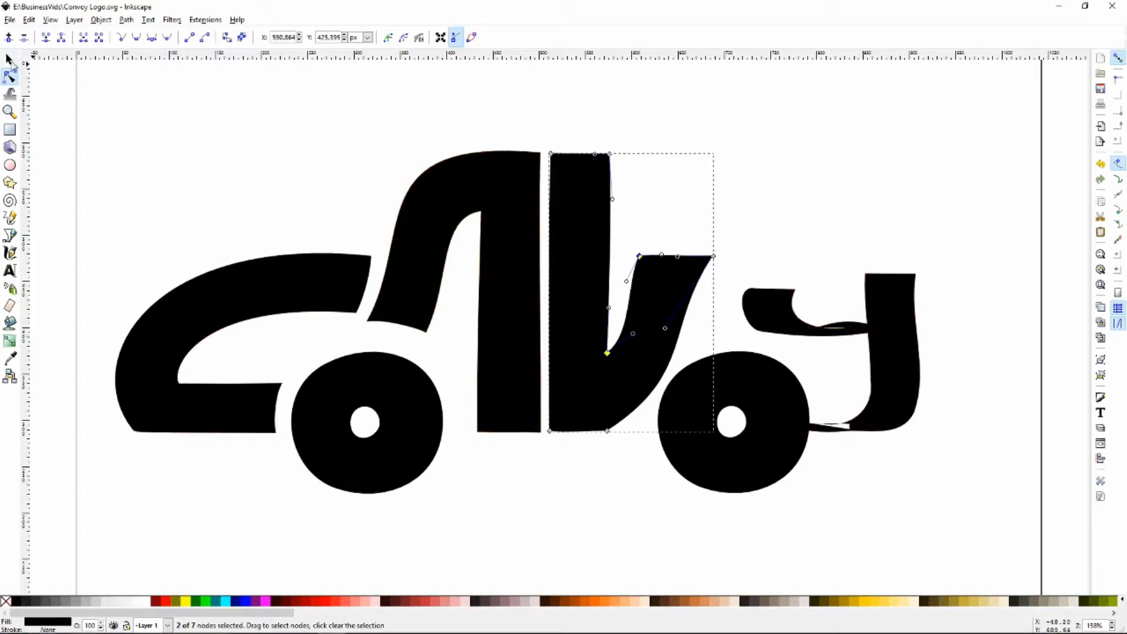
Shift both pieces of the y farther from the v, with its stem piece slightly higher
left_click(8, 59)
left_click(1022, 508)
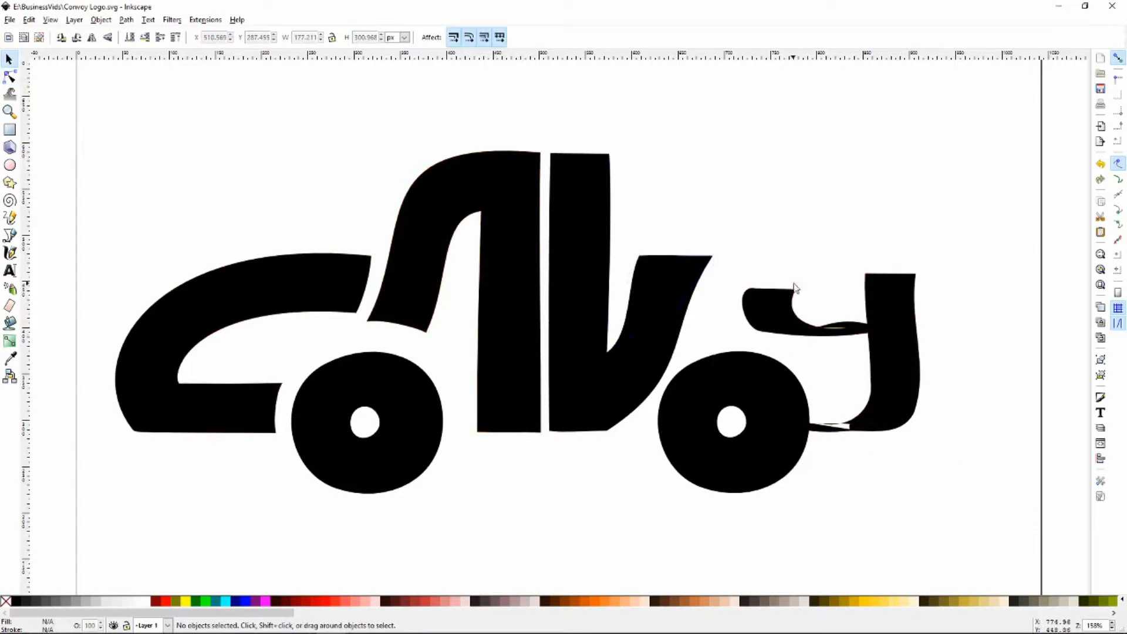
left_click(771, 301)
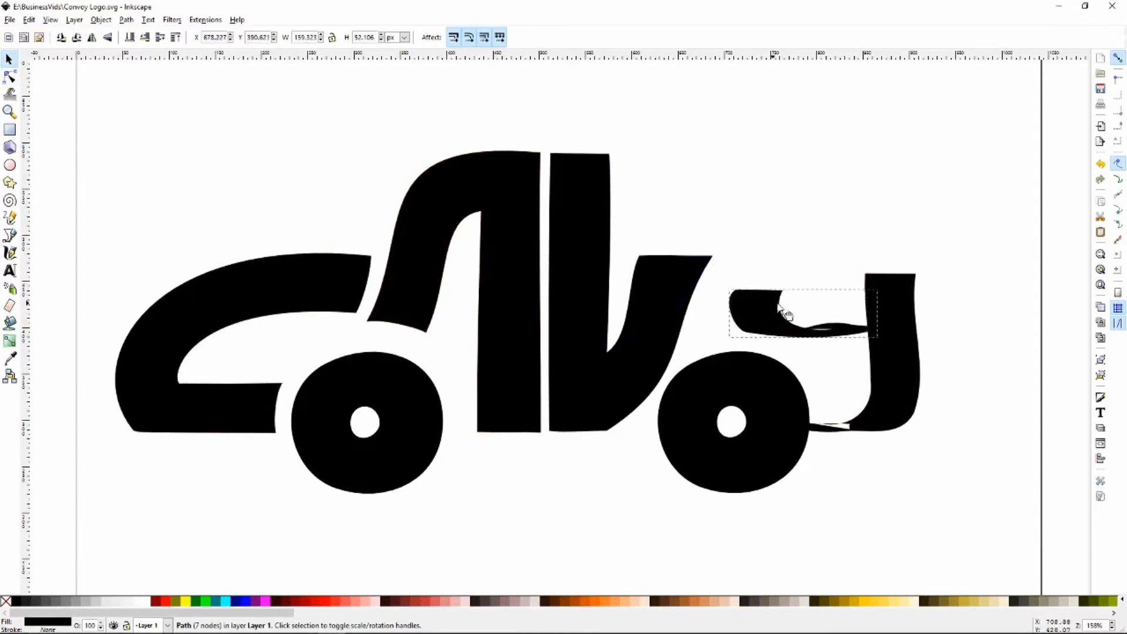
mouse_move(919, 374)
left_mouse_down()
mouse_move(946, 366)
mouse_move(907, 365)
left_mouse_up()
mouse_move(855, 337)
left_mouse_down()
mouse_move(840, 339)
mouse_move(857, 338)
left_mouse_up()
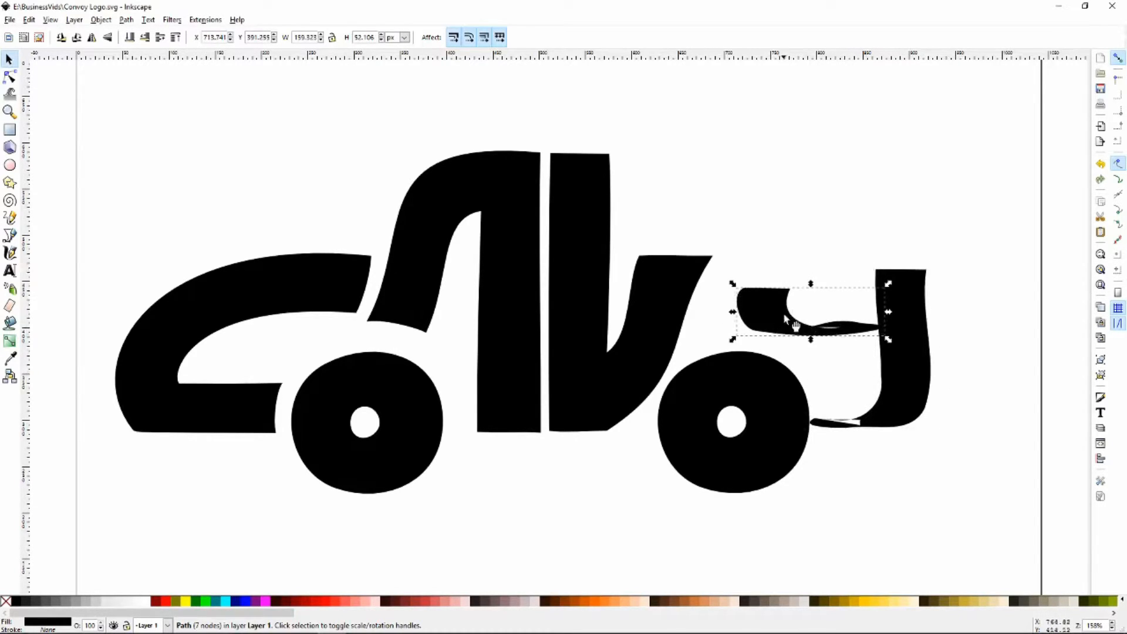
left_click_drag(777, 313, 790, 314)
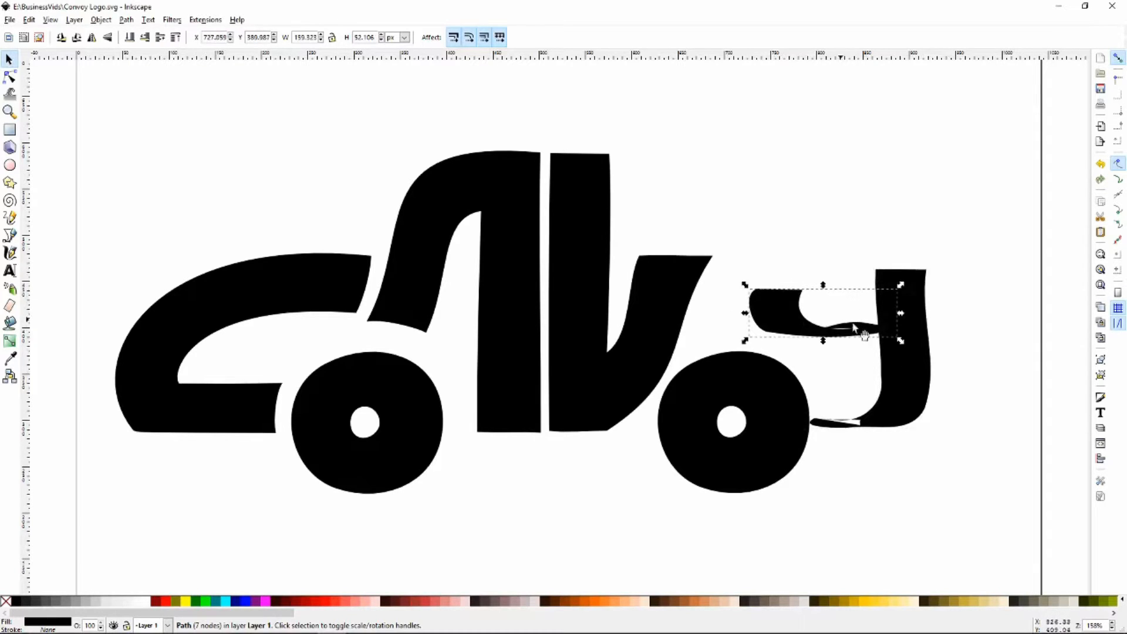
Delete the extra inner nodes of the y's short arm, raise its top to the v arm's height and thicken its underside
left_click(11, 78)
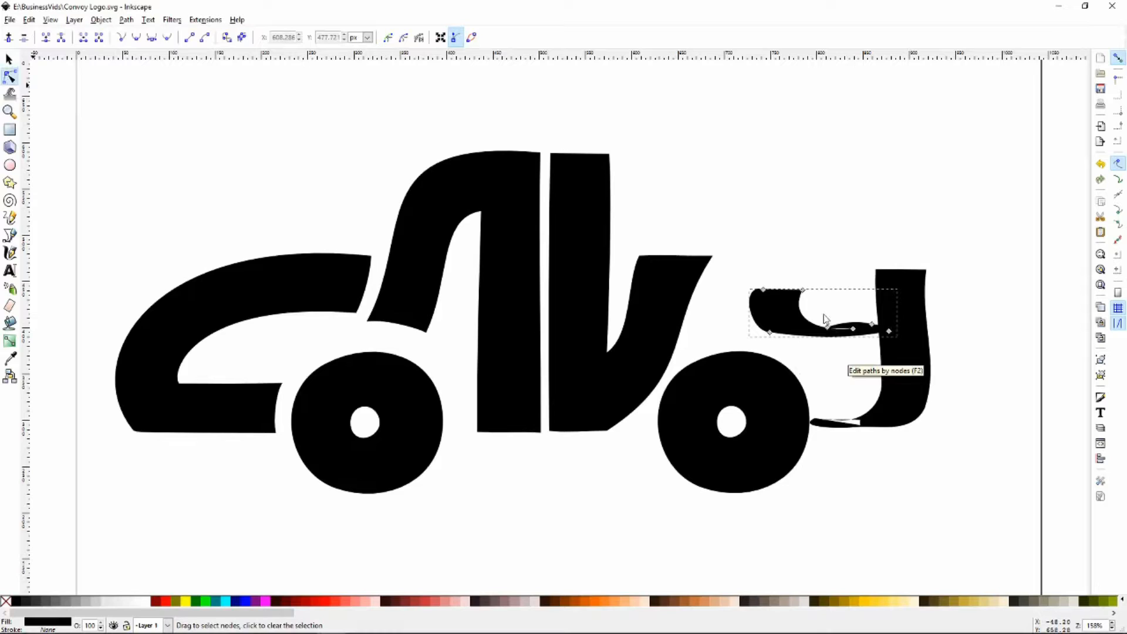
left_click_drag(825, 319, 871, 314)
key("Delete")
left_click(803, 290)
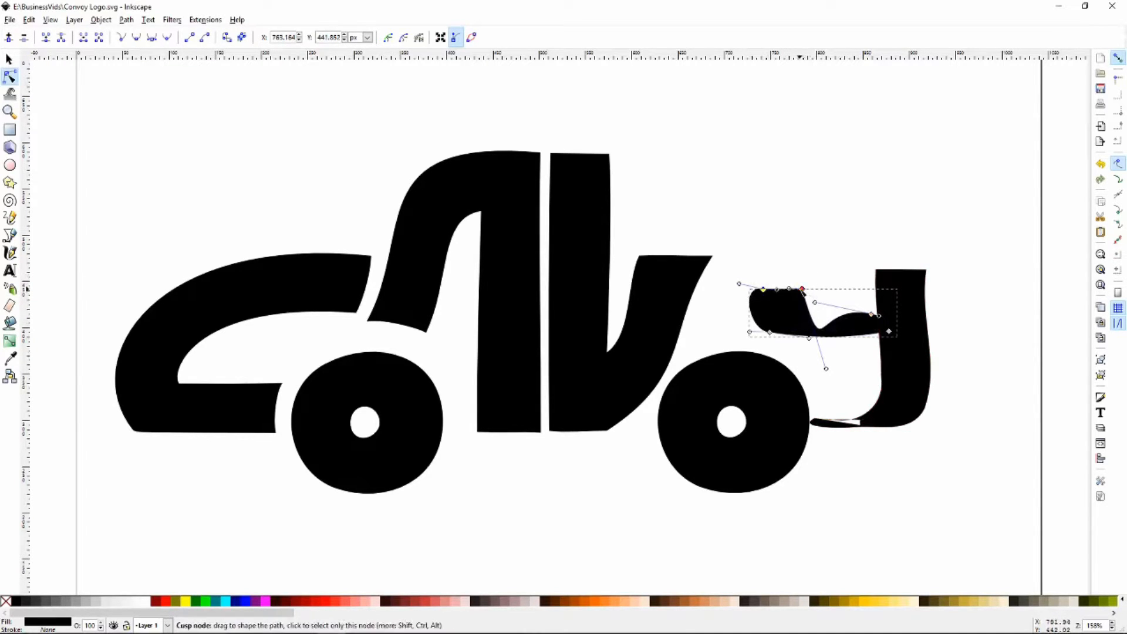
left_click_drag(803, 290, 792, 257)
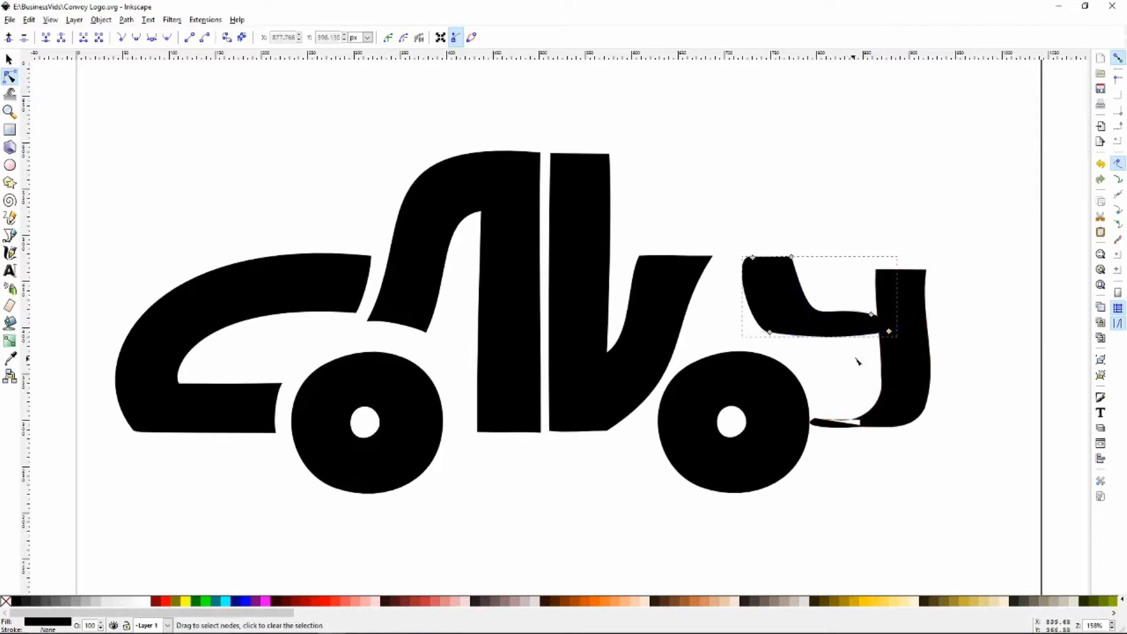
left_click_drag(890, 333, 868, 337)
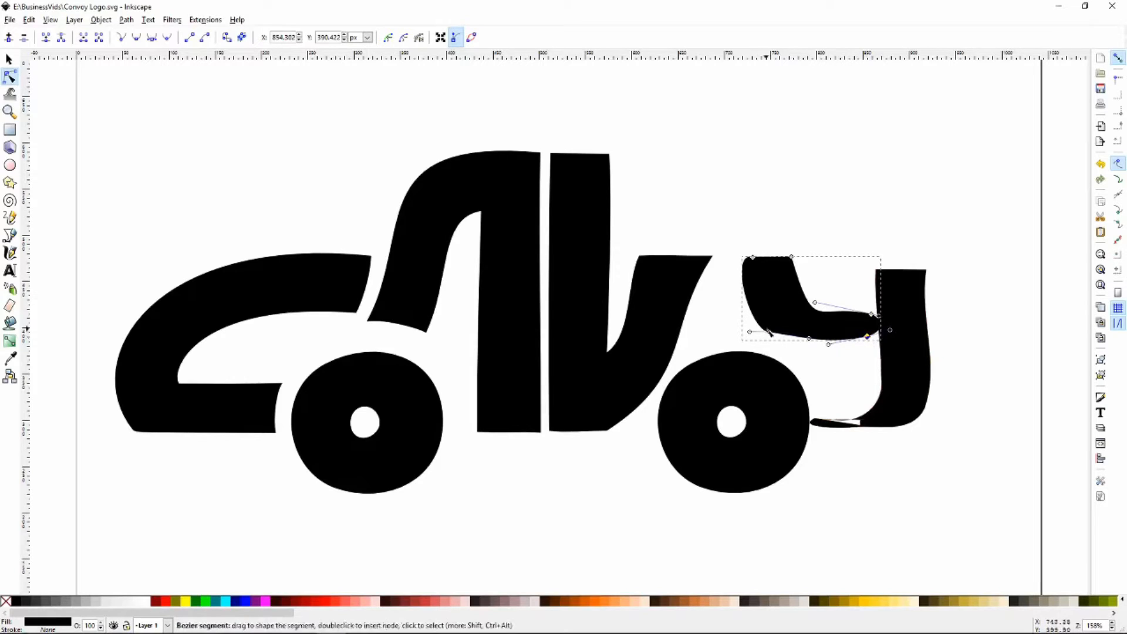
left_click_drag(770, 333, 762, 334)
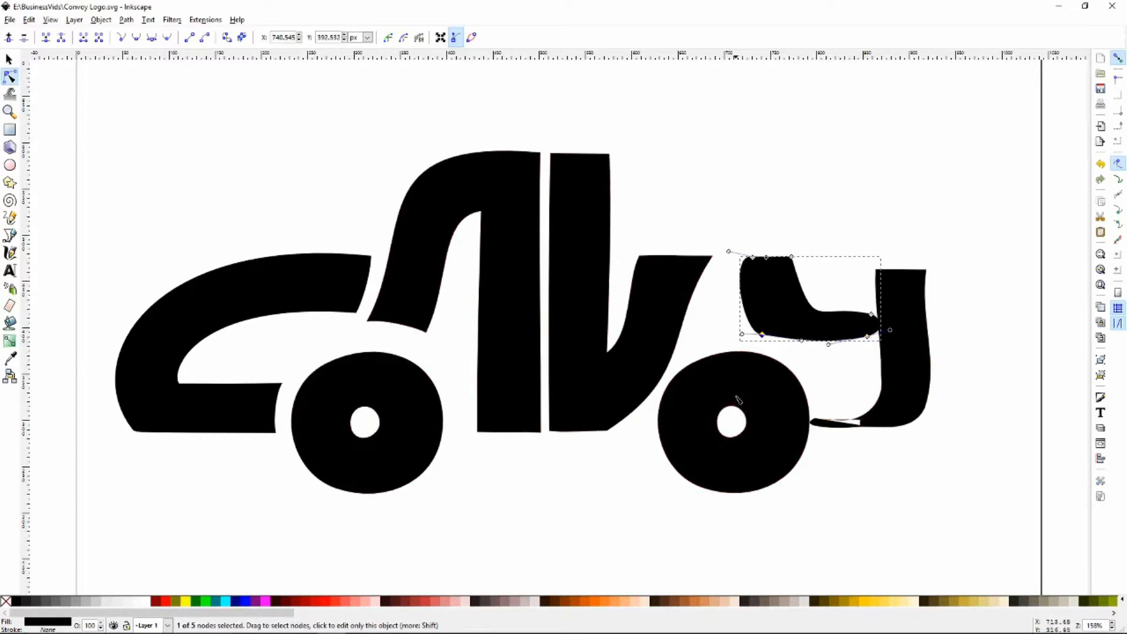
Pull the two end nodes of the y's short arm back from the stem and straighten the edge between them
left_click(889, 308)
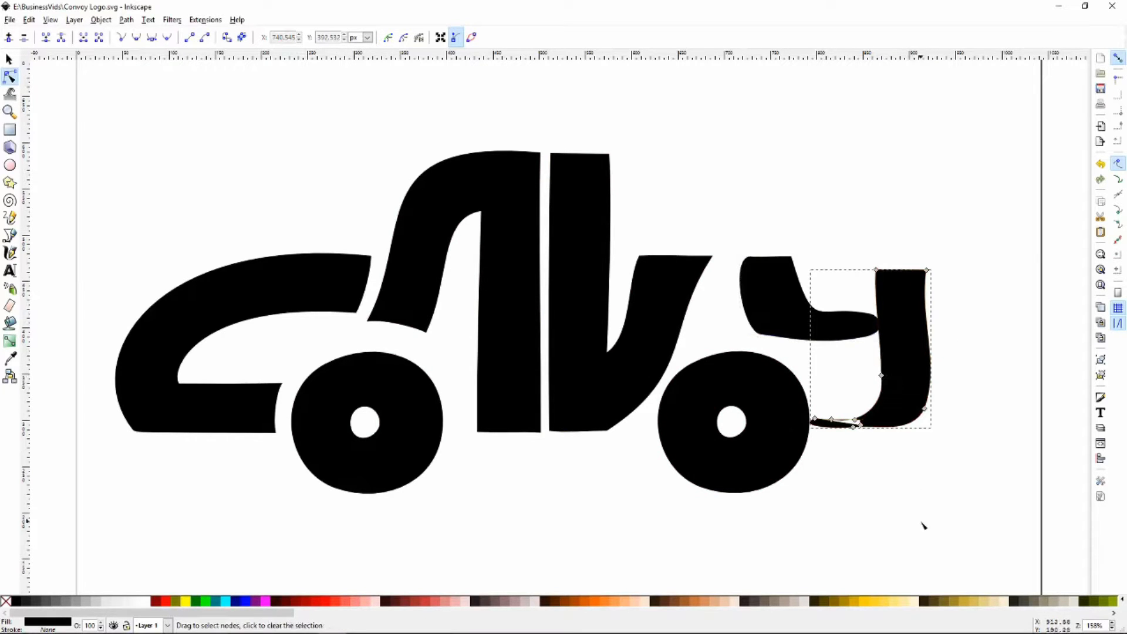
key("3")
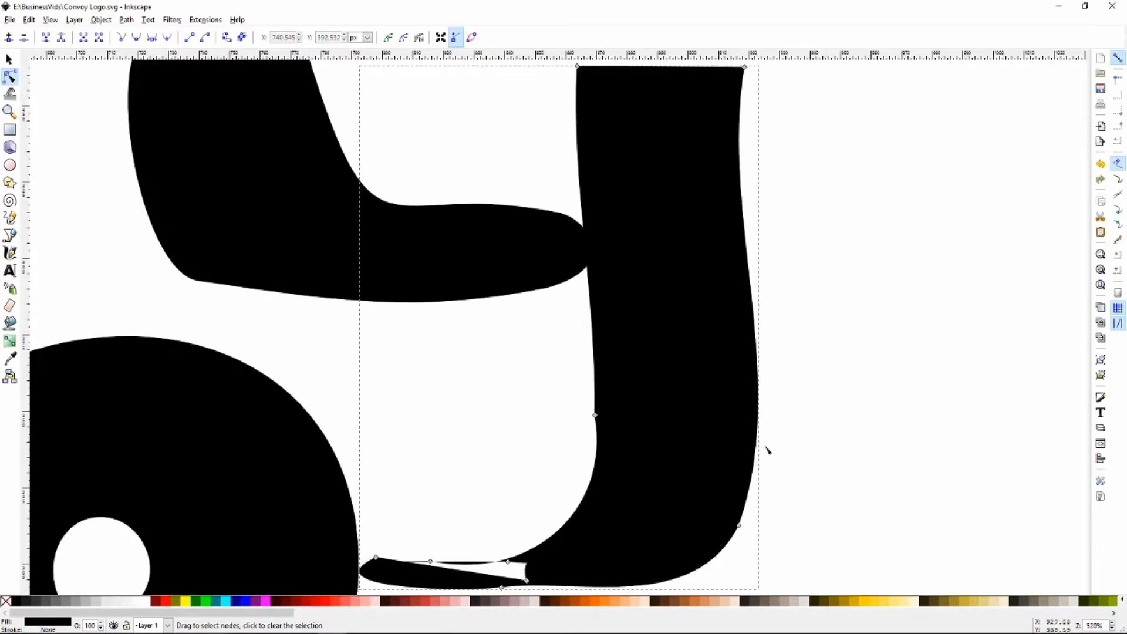
scroll(732, 461, "down", 2, "ctrl")
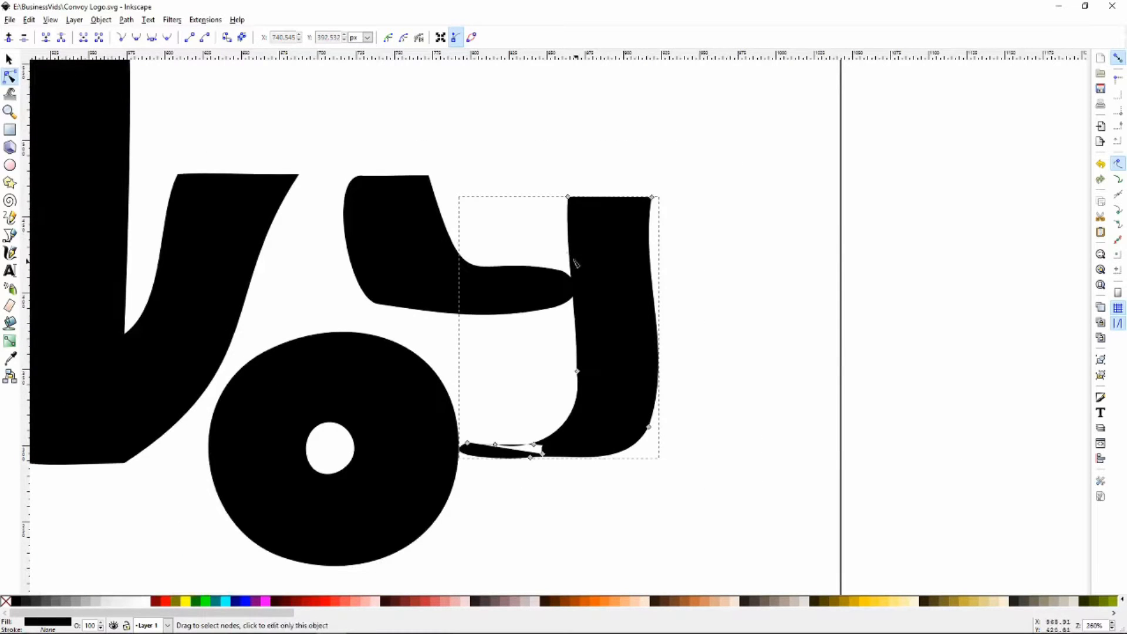
left_click(558, 282)
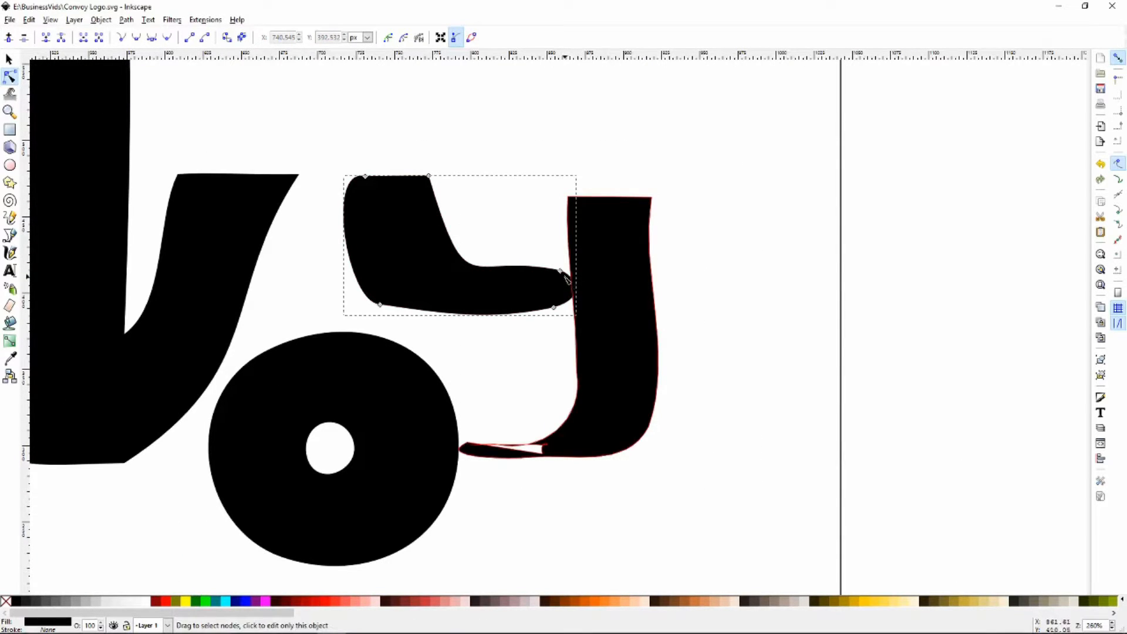
left_click_drag(561, 270, 551, 268)
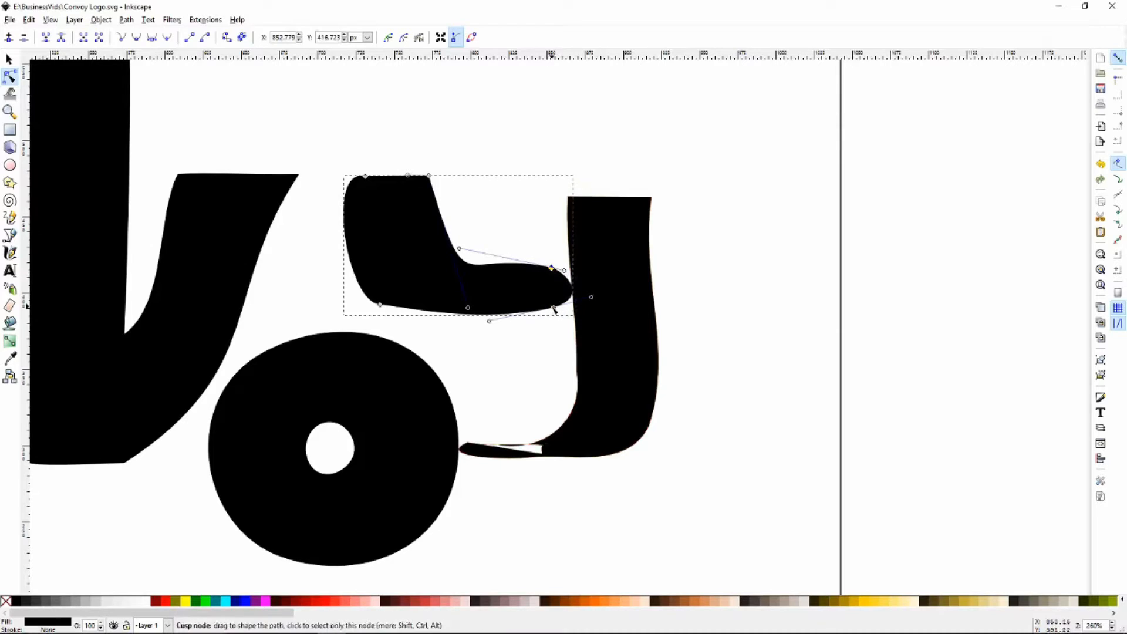
left_click_drag(555, 310, 550, 312)
left_click_drag(538, 252, 564, 347)
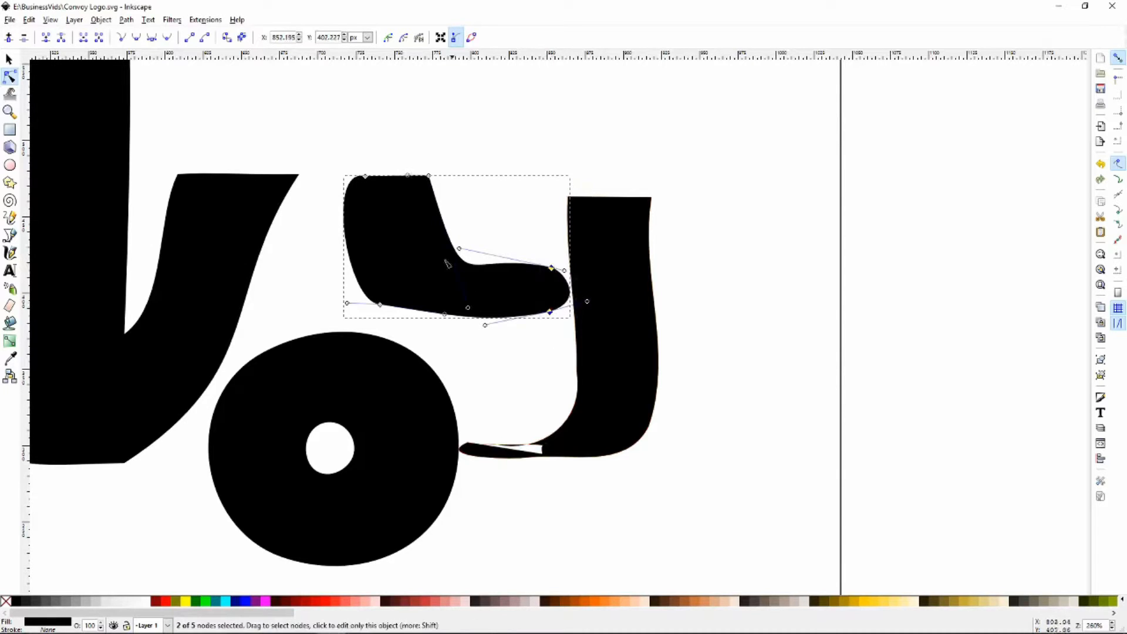
left_click(100, 39)
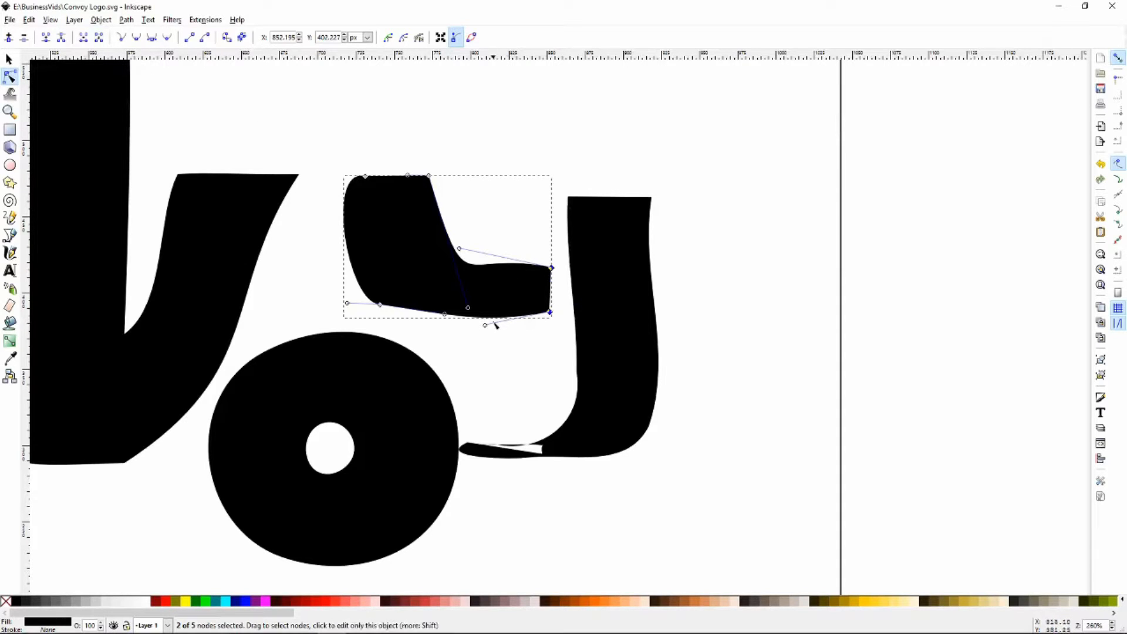
Bulge the underside of the y's short arm downward near its end and slightly adjust the curve of its upper edge
left_click_drag(486, 325, 501, 349)
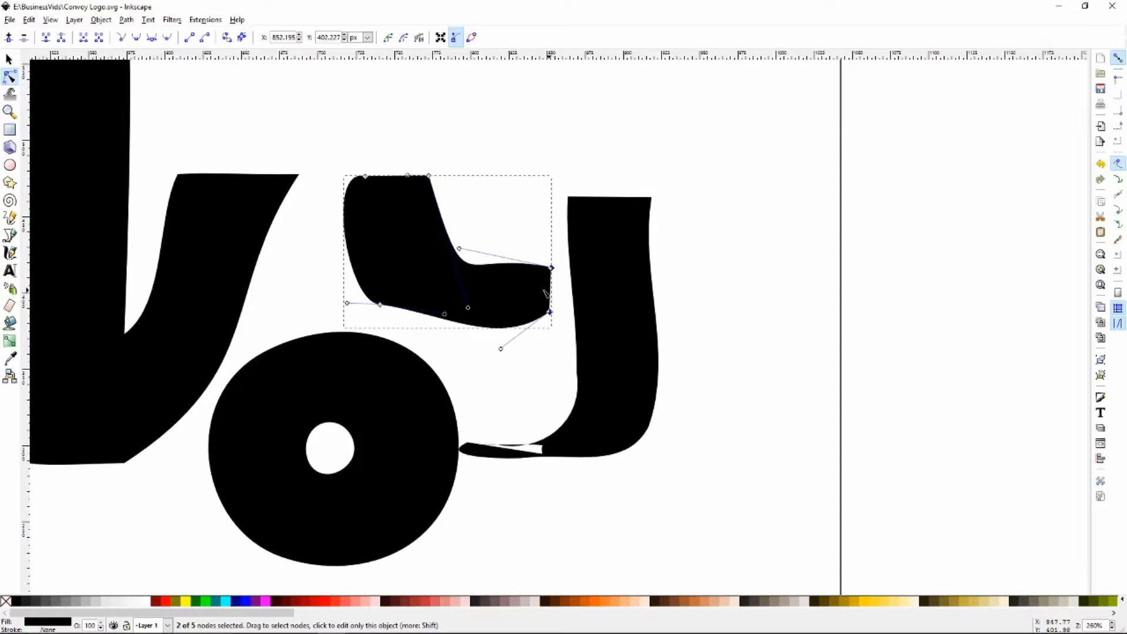
left_click(513, 265)
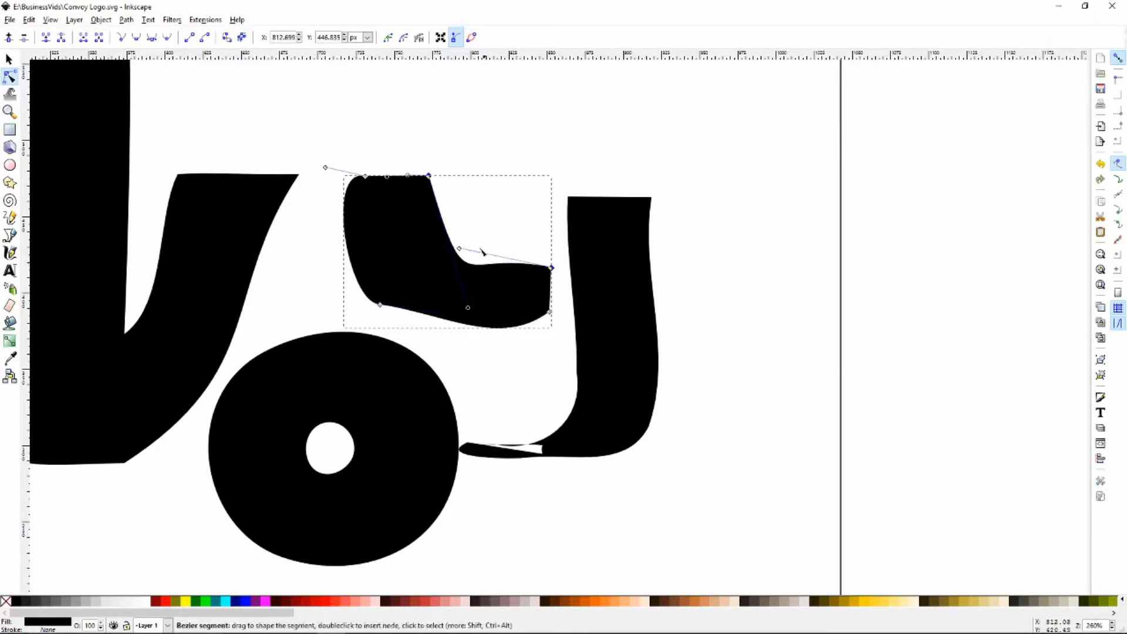
left_click_drag(463, 251, 467, 253)
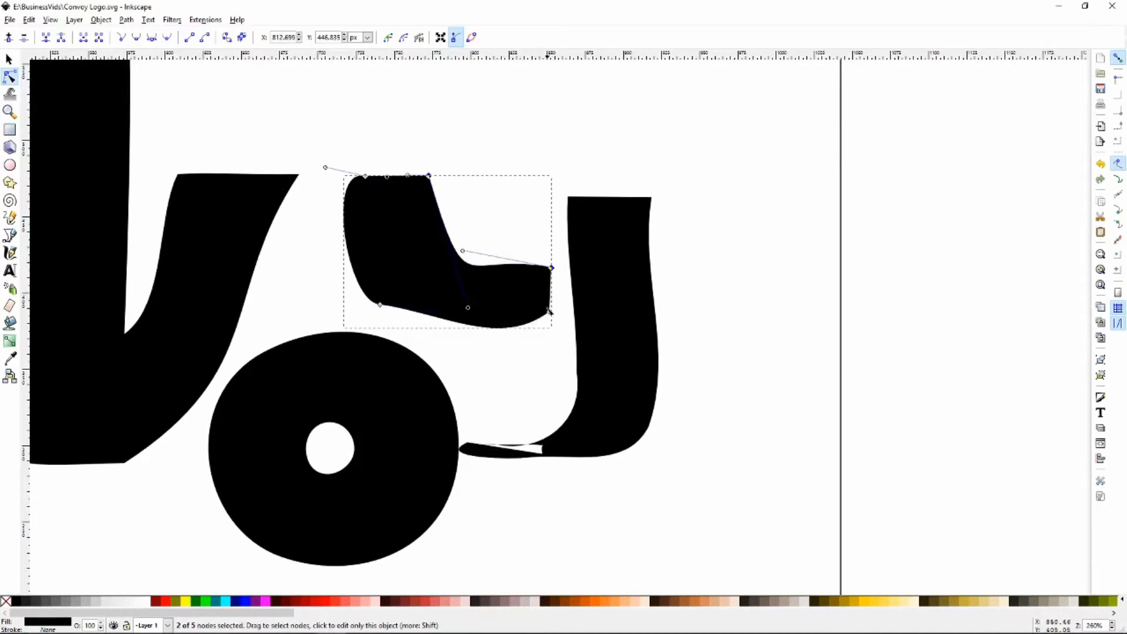
Move two nodes up the y stem's inner edge to face the short arm's end and delete the segment between them
left_click(596, 248)
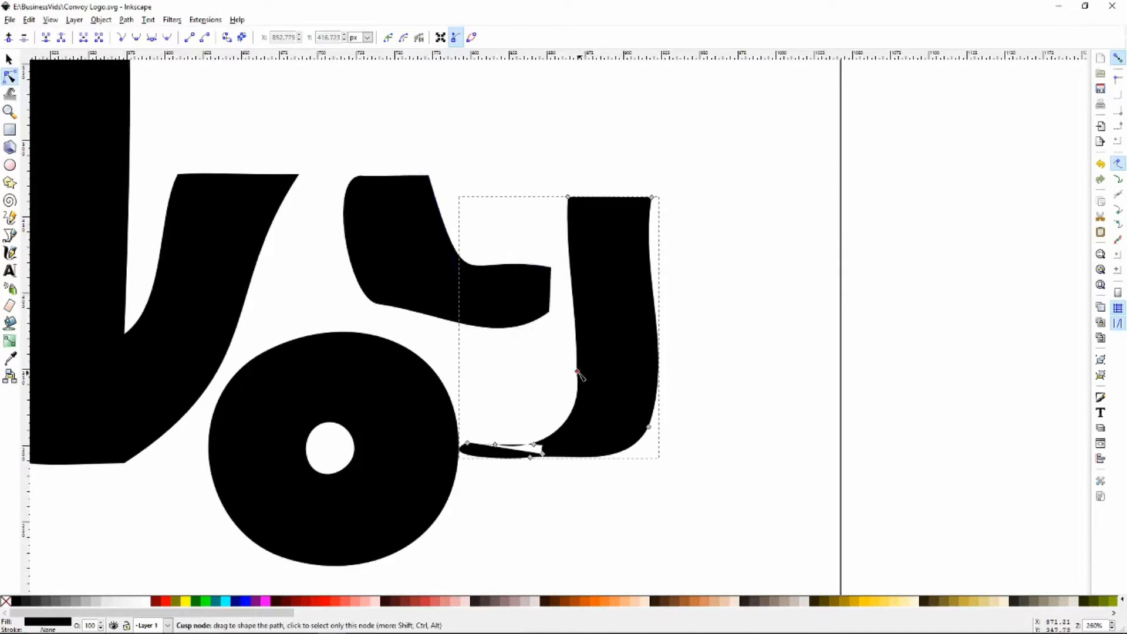
left_click(578, 368)
left_click_drag(579, 369, 568, 264)
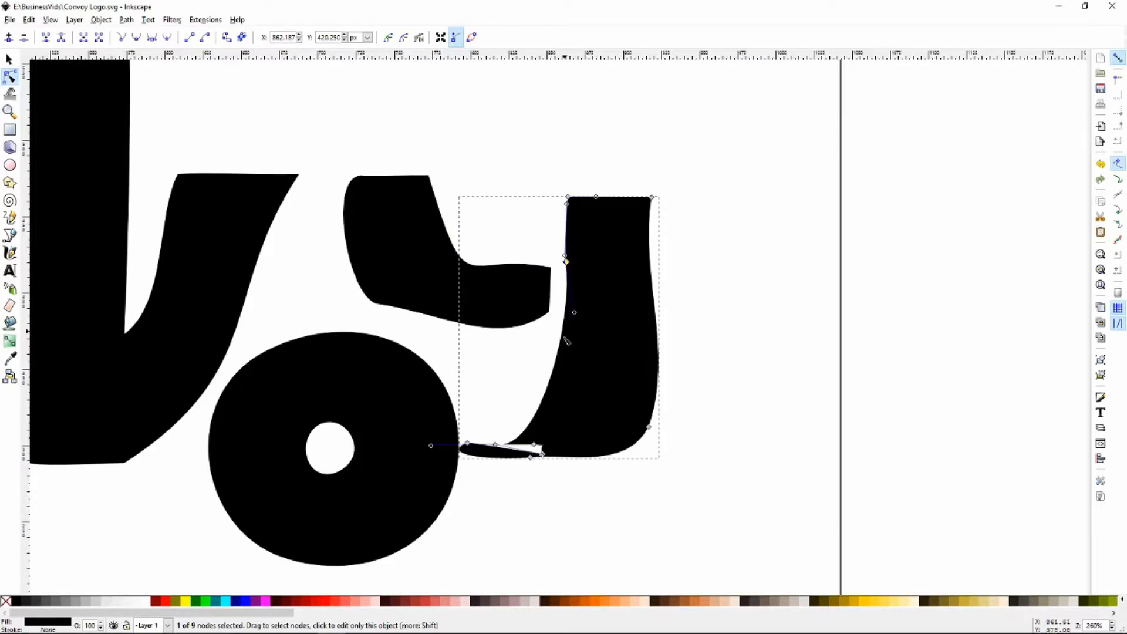
left_click_drag(468, 444, 571, 307)
left_click_drag(554, 247, 589, 330)
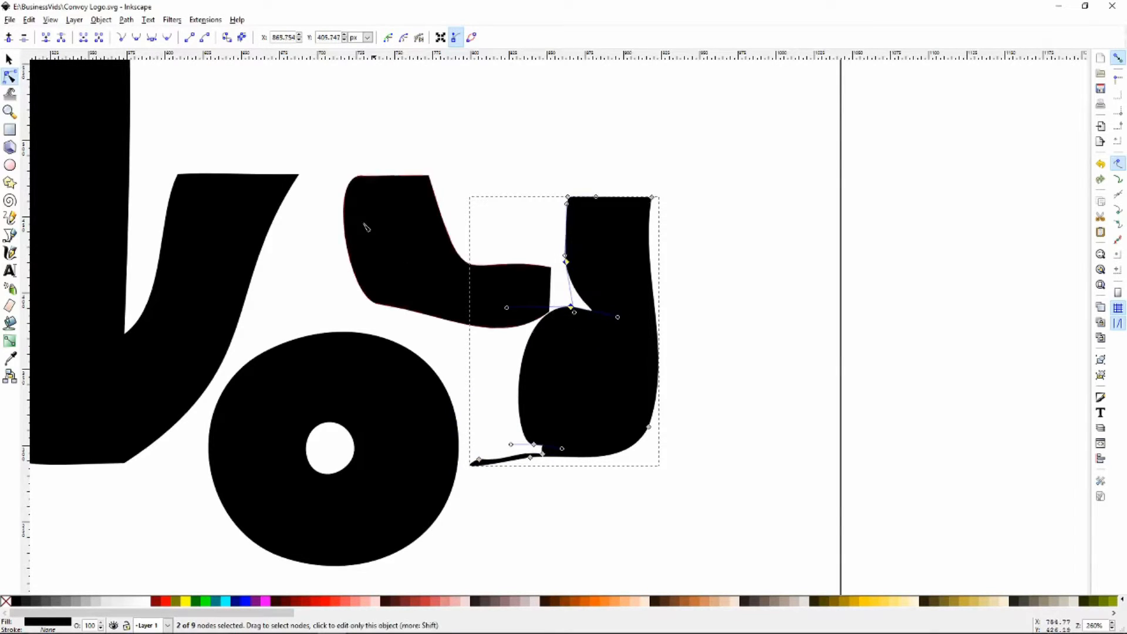
left_click(100, 39)
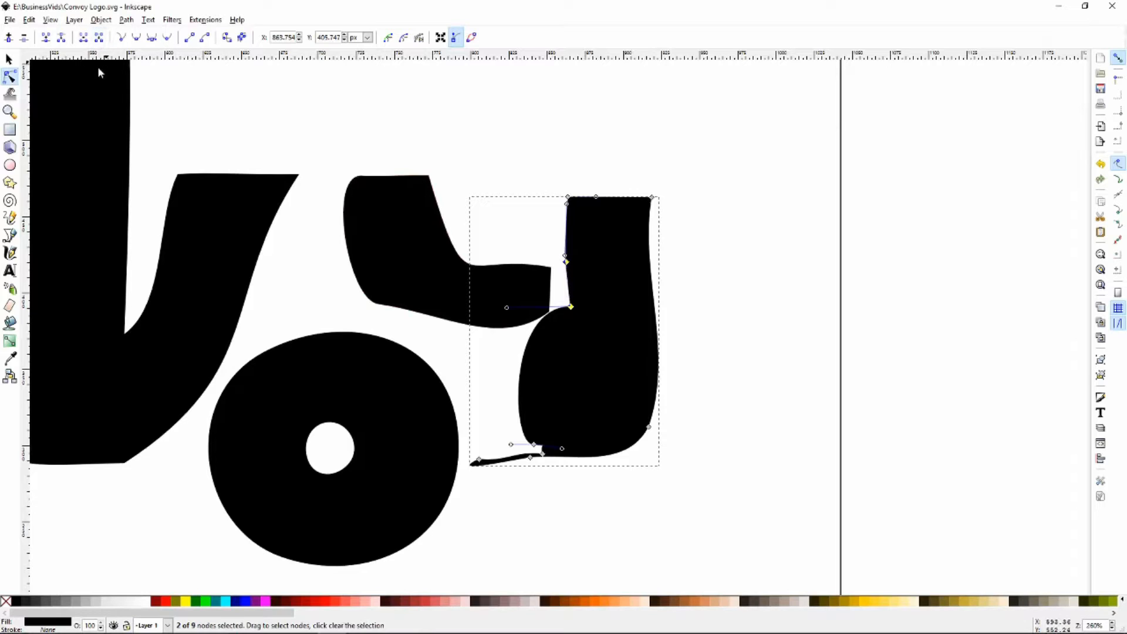
left_click(483, 223)
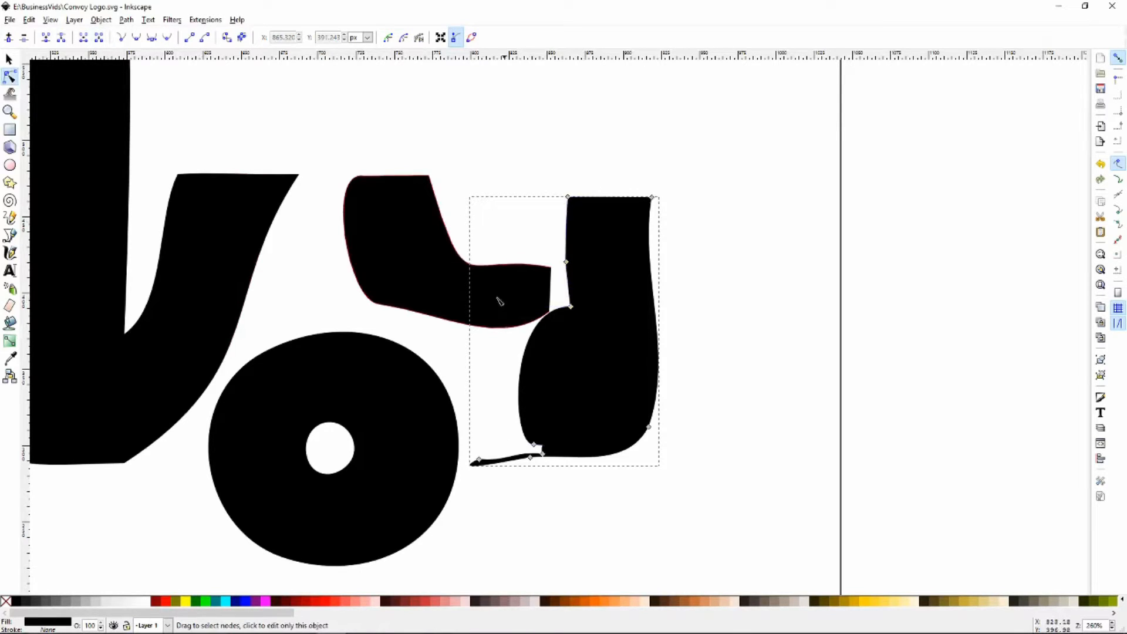
Merge the short arm and stem of the y into one path by joining their upper and lower pairs of end nodes
left_click(443, 281)
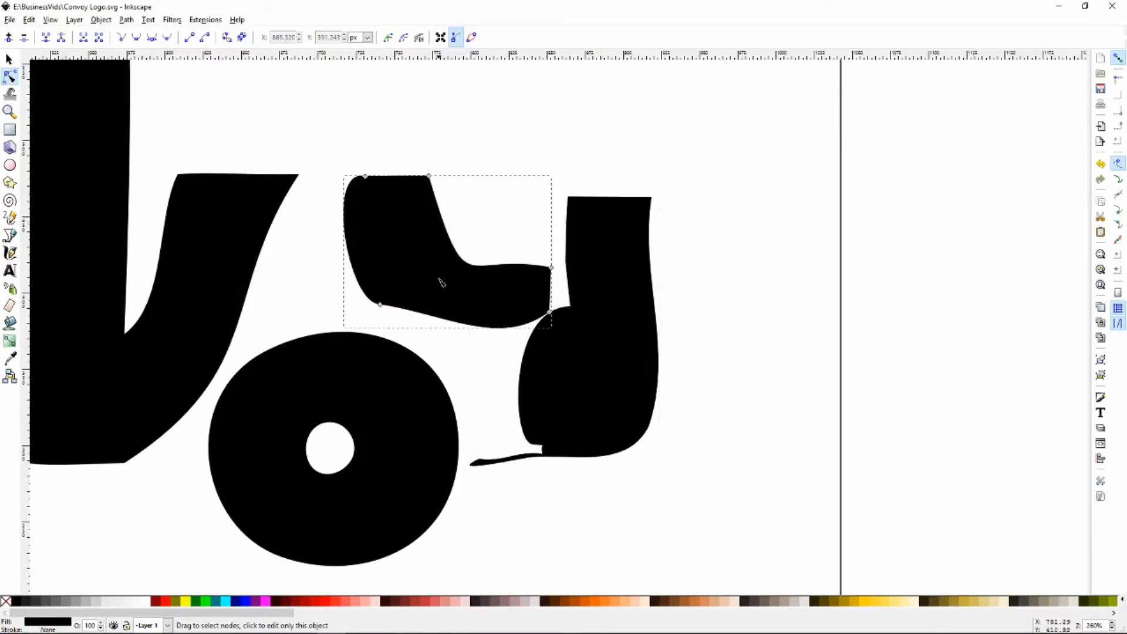
left_click(637, 274, "shift")
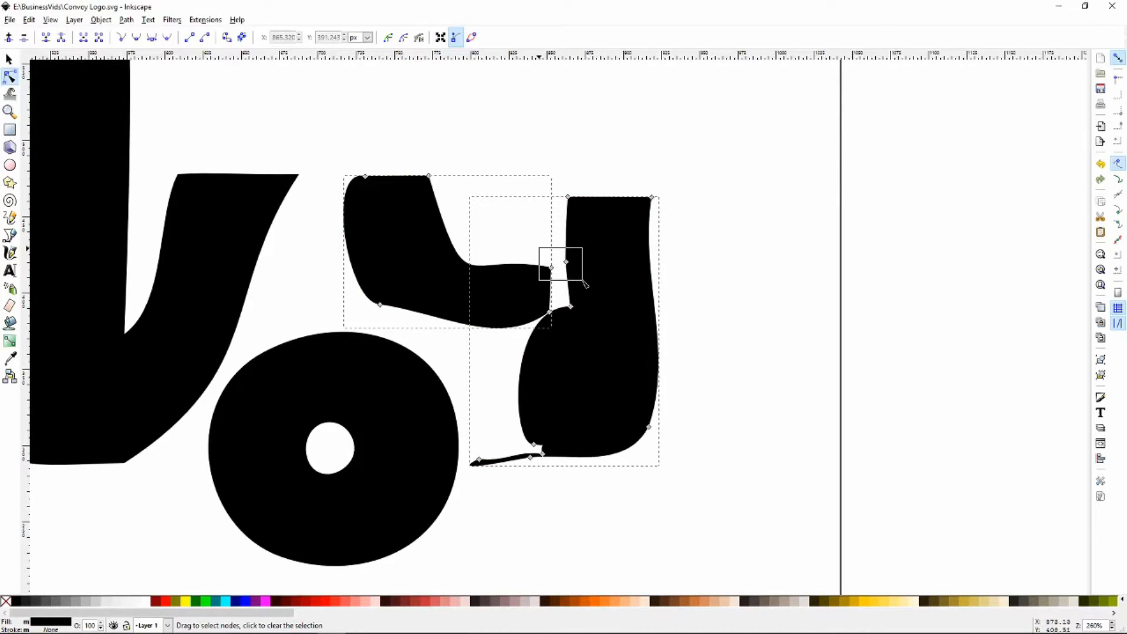
left_click_drag(586, 285, 587, 286)
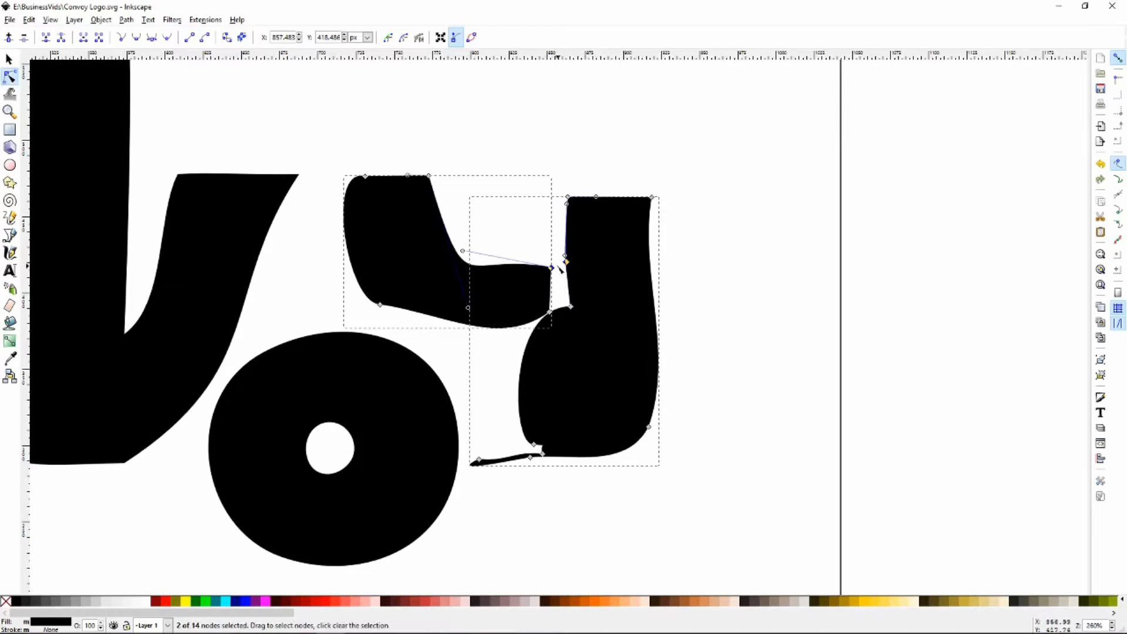
left_click(47, 40)
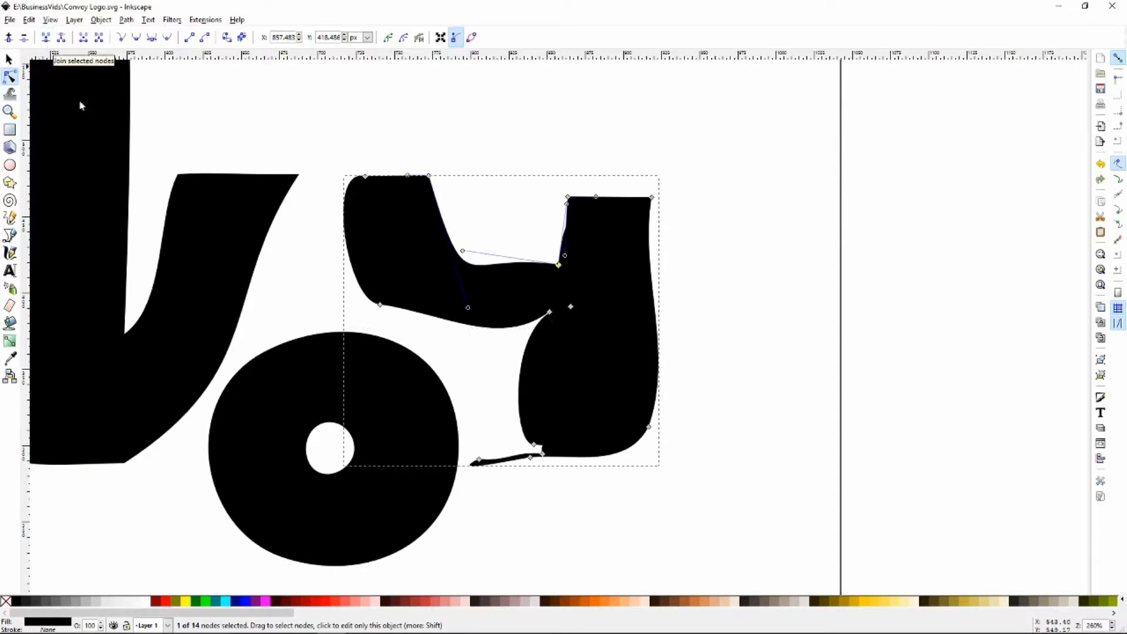
left_click_drag(543, 293, 587, 324)
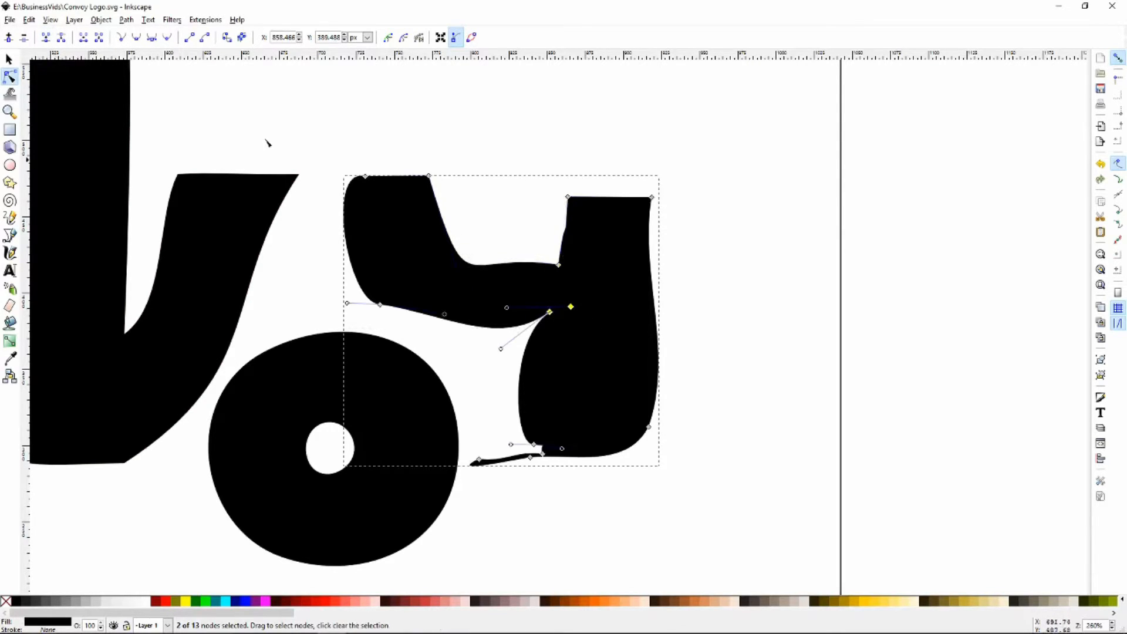
left_click(47, 40)
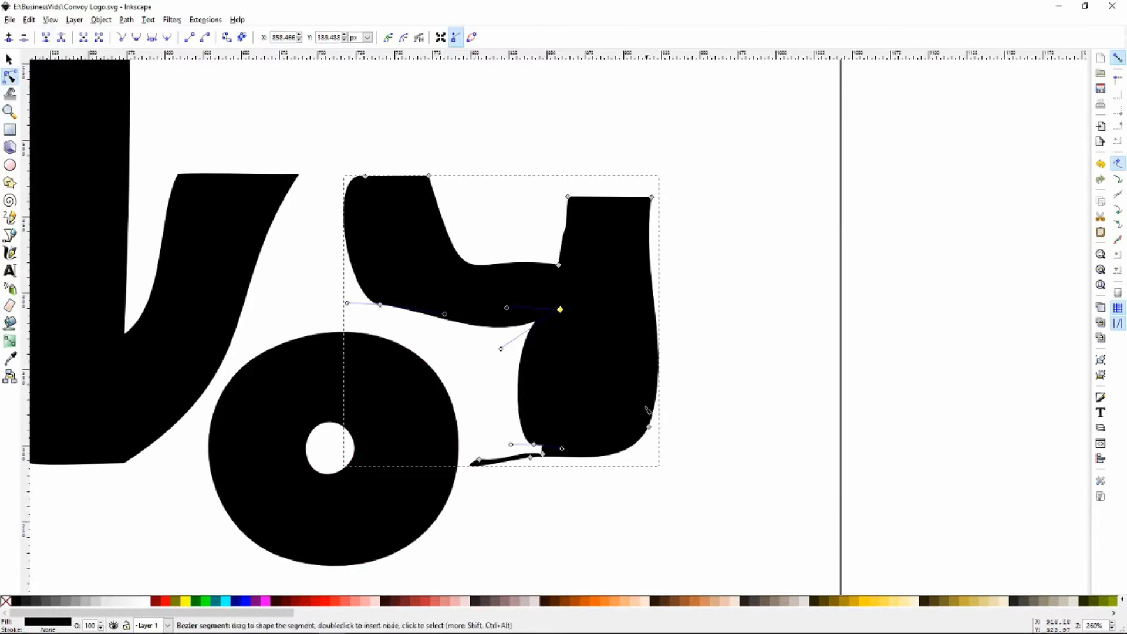
Raise the y stem's top to the short arm's height and smooth the arm's outer edge by deleting its lower node
left_click_drag(547, 172, 715, 232)
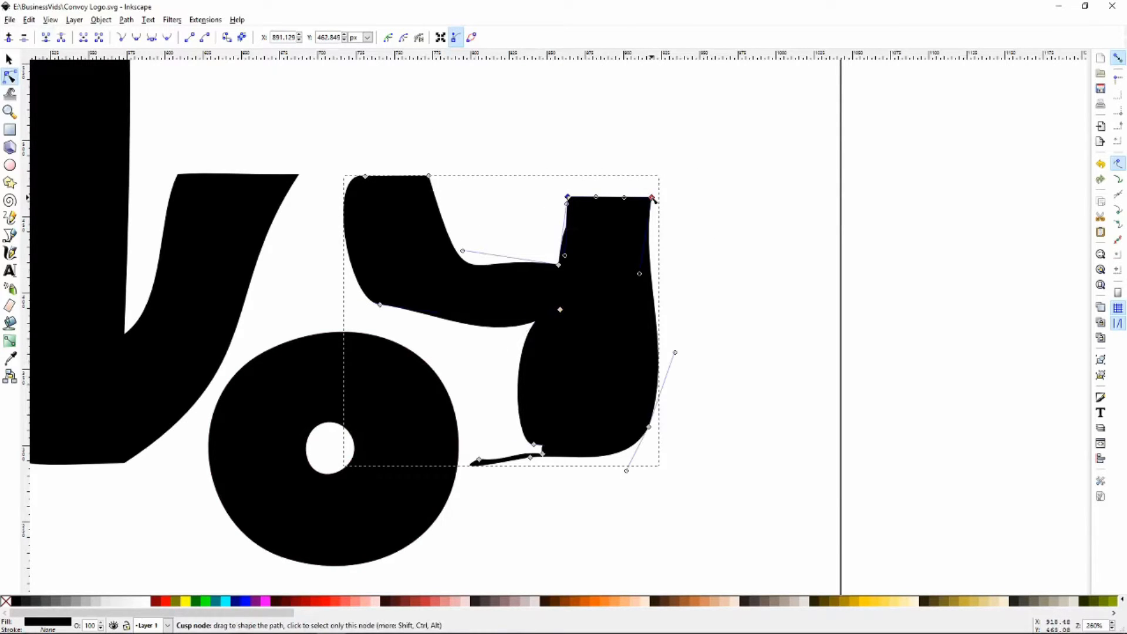
left_click_drag(654, 195, 653, 178)
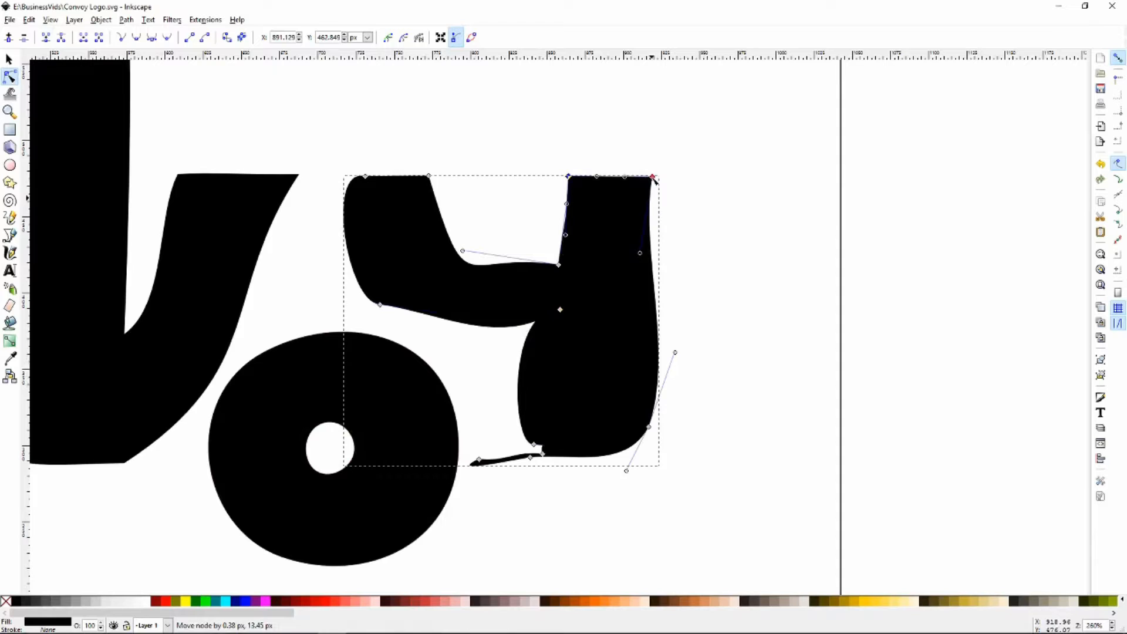
left_click(467, 207)
left_click_drag(365, 176, 351, 212)
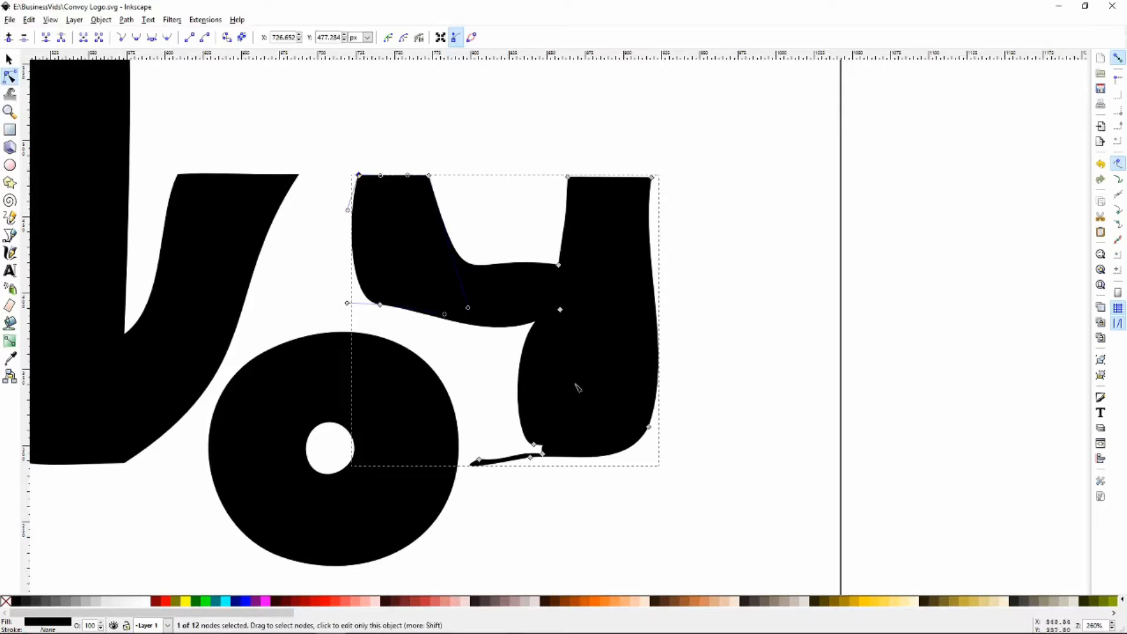
left_click(380, 305)
key("Delete")
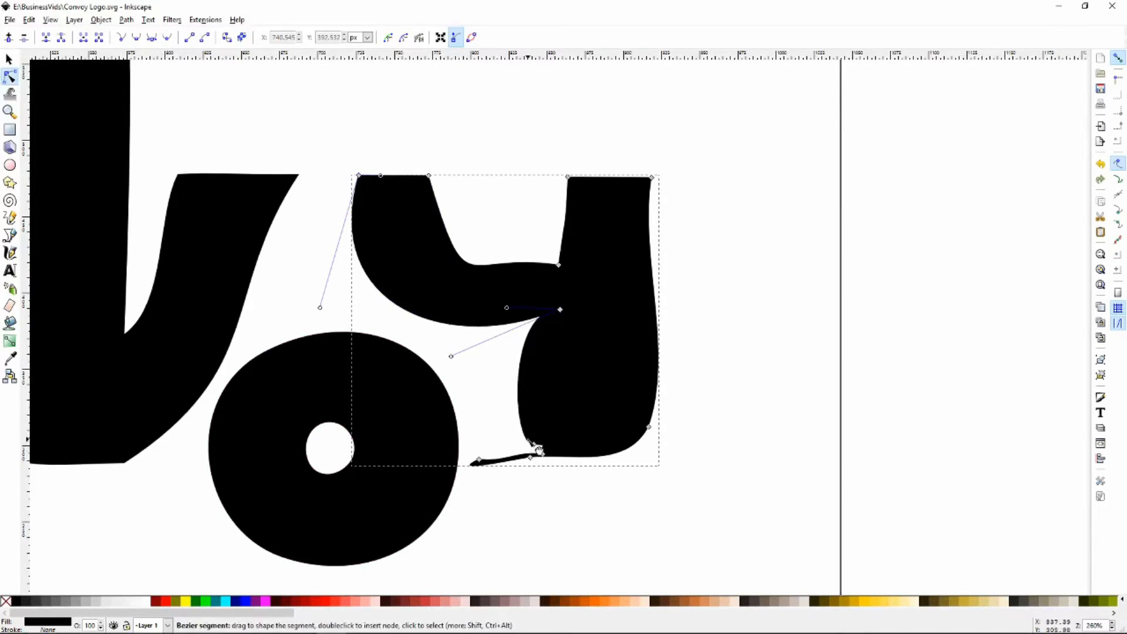
Pull the y tail's bottom node down toward the wheel and delete the two extra nodes where the tail meets the stem
left_click_drag(539, 451, 562, 465)
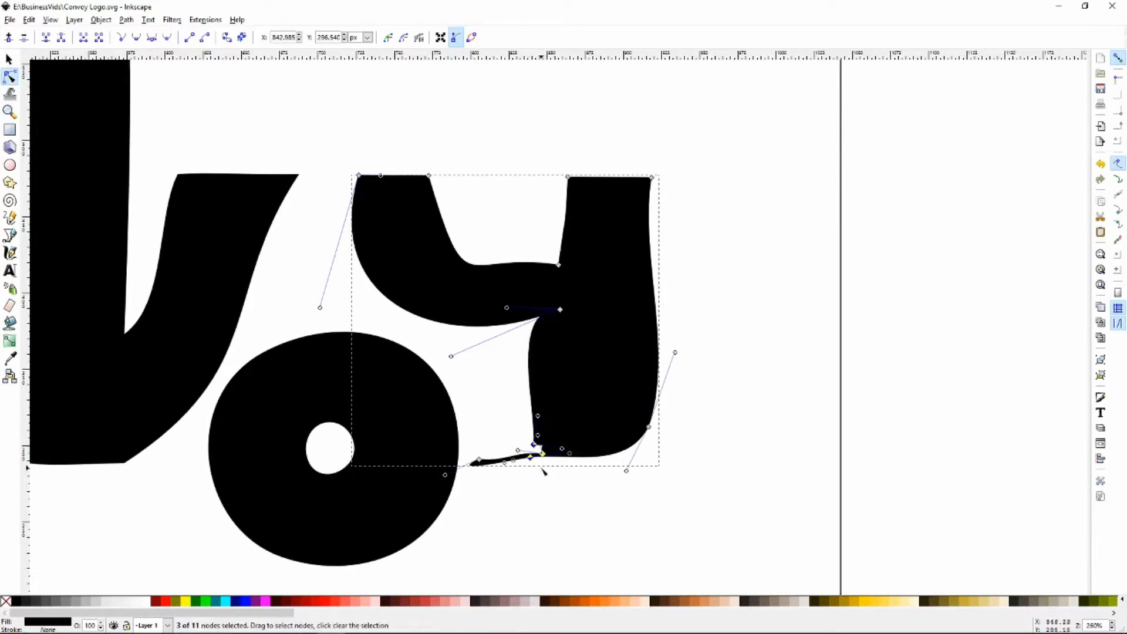
left_click(540, 479)
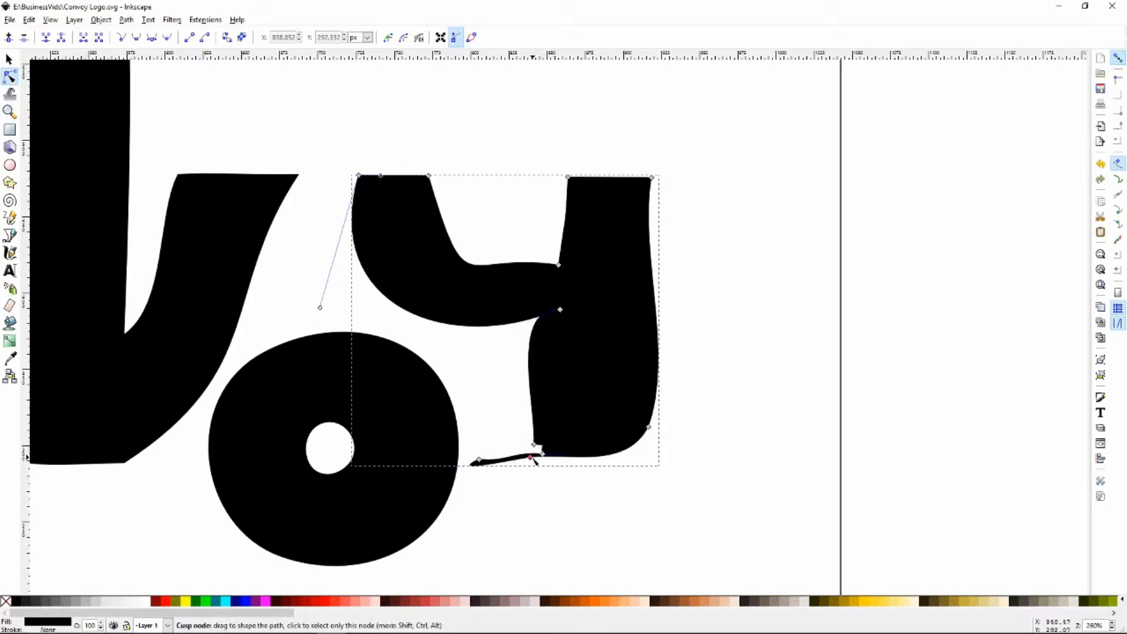
left_click_drag(531, 457, 480, 475)
left_click_drag(558, 485, 516, 416)
key("Delete")
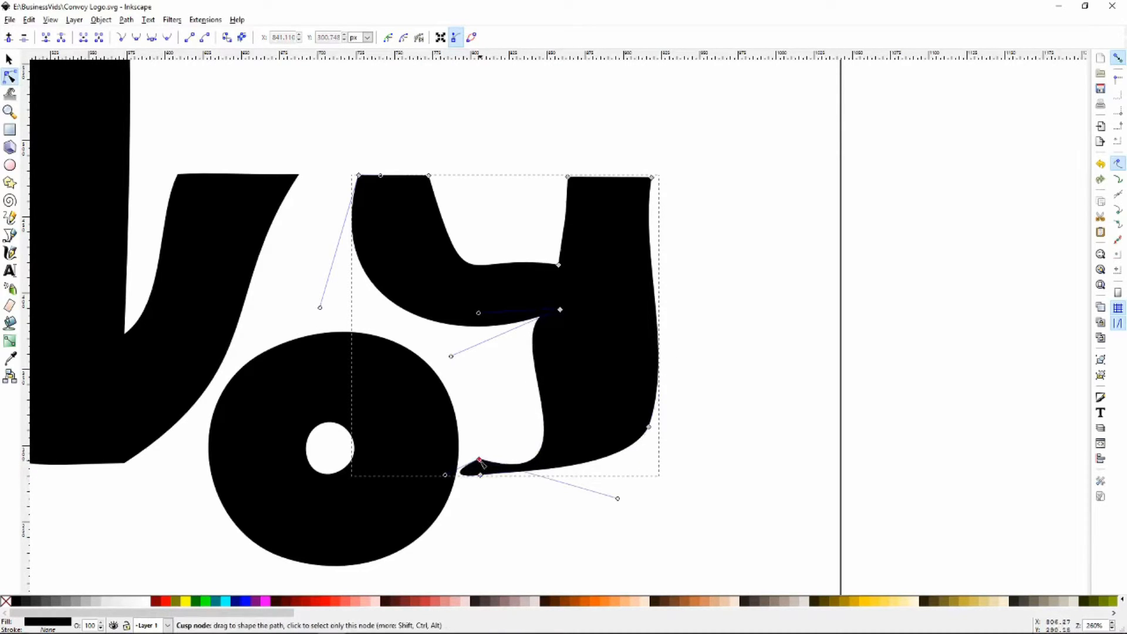
Thicken the y's tail by raising its upper end node and curve its inner edge smoothly up into the stem
left_click_drag(479, 459, 470, 400)
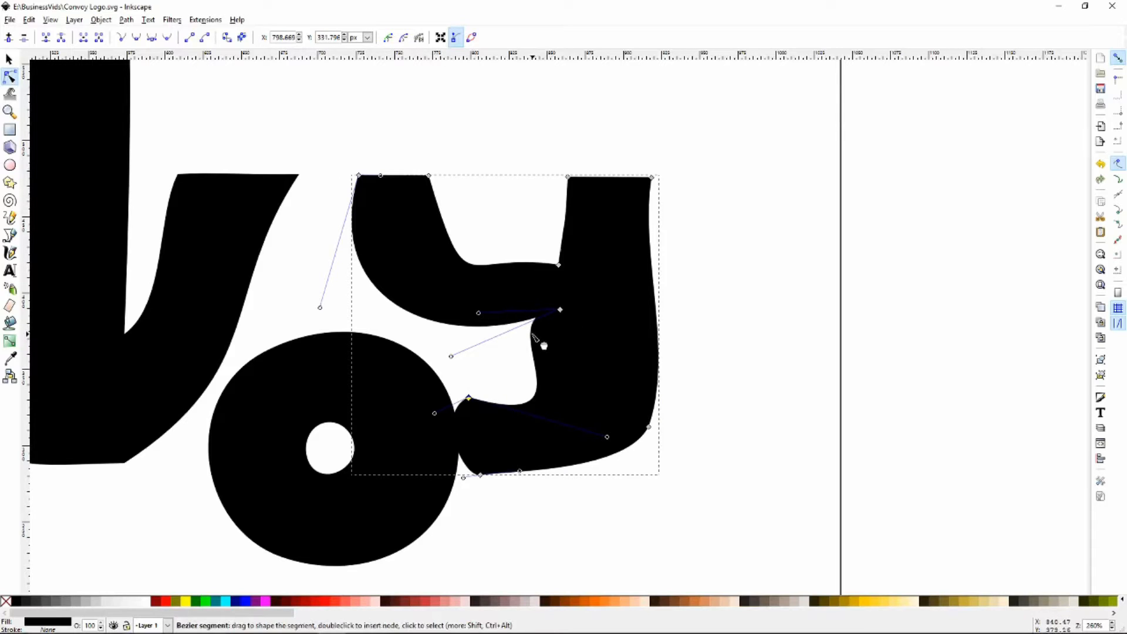
mouse_move(541, 345)
left_mouse_down()
mouse_move(566, 365)
mouse_move(573, 350)
mouse_move(556, 330)
left_mouse_up()
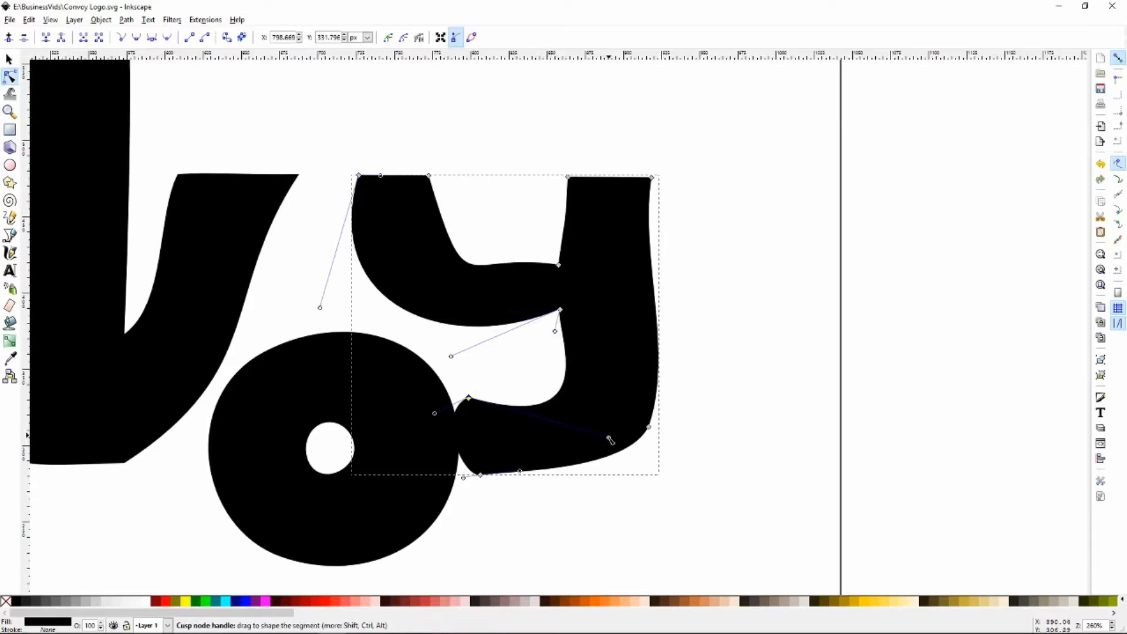
left_click_drag(609, 439, 569, 389)
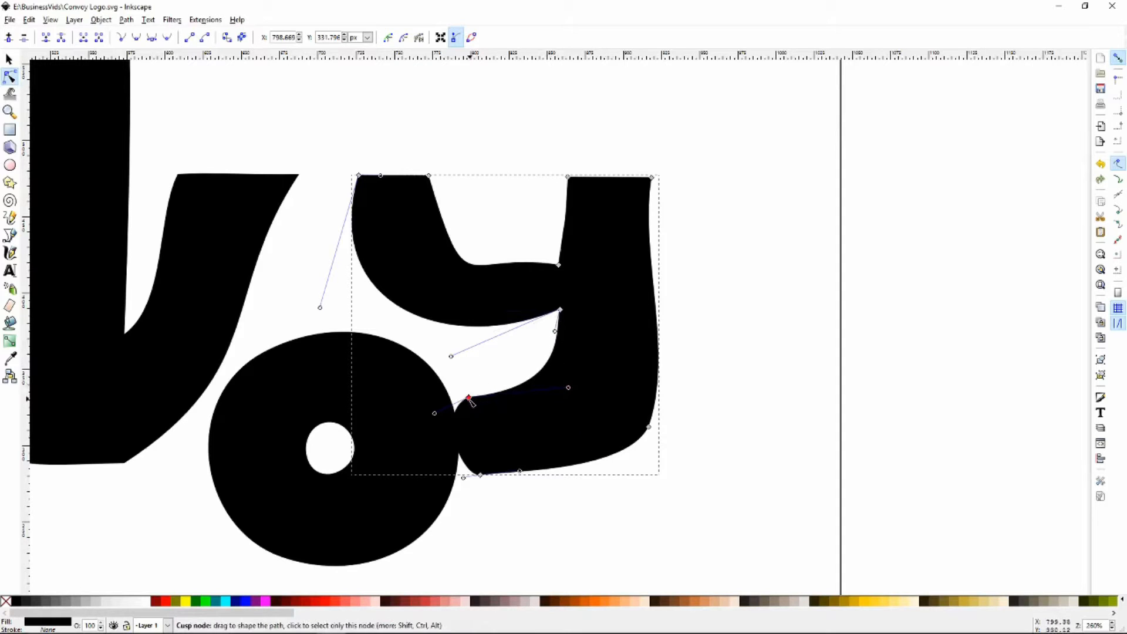
Fit the y's tail end around the wheel with an even gap and delete the node on the stem's lower outer bend
mouse_move(468, 398)
left_mouse_down()
mouse_move(479, 378)
mouse_move(460, 371)
mouse_move(468, 388)
left_mouse_up()
left_click_drag(480, 473, 473, 446)
left_click_drag(472, 450, 471, 444)
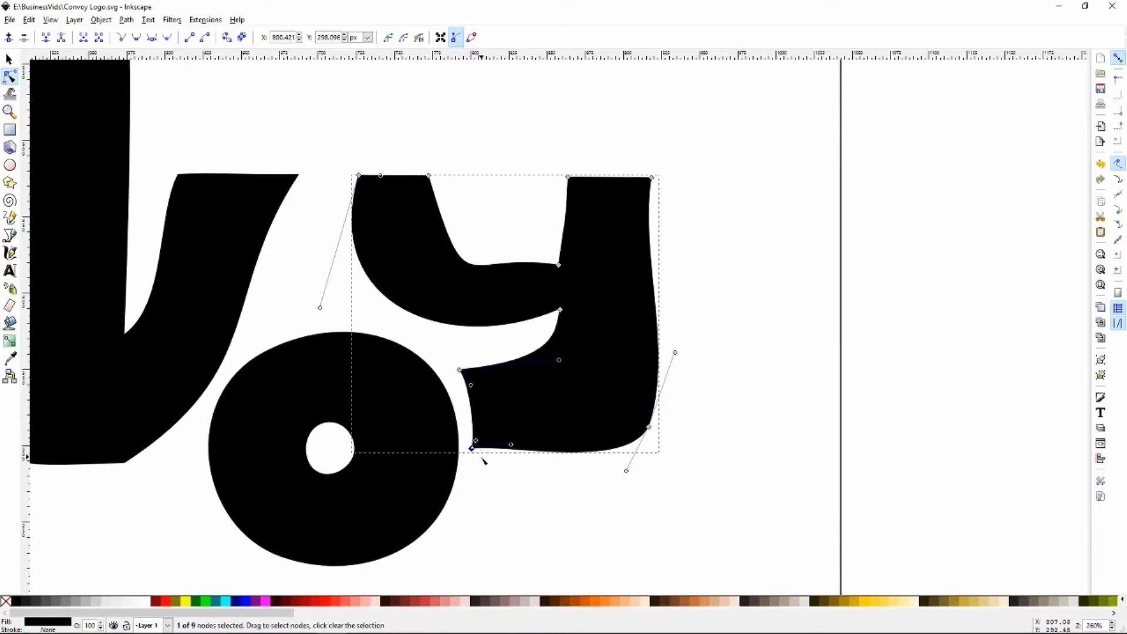
left_click_drag(470, 448, 479, 450)
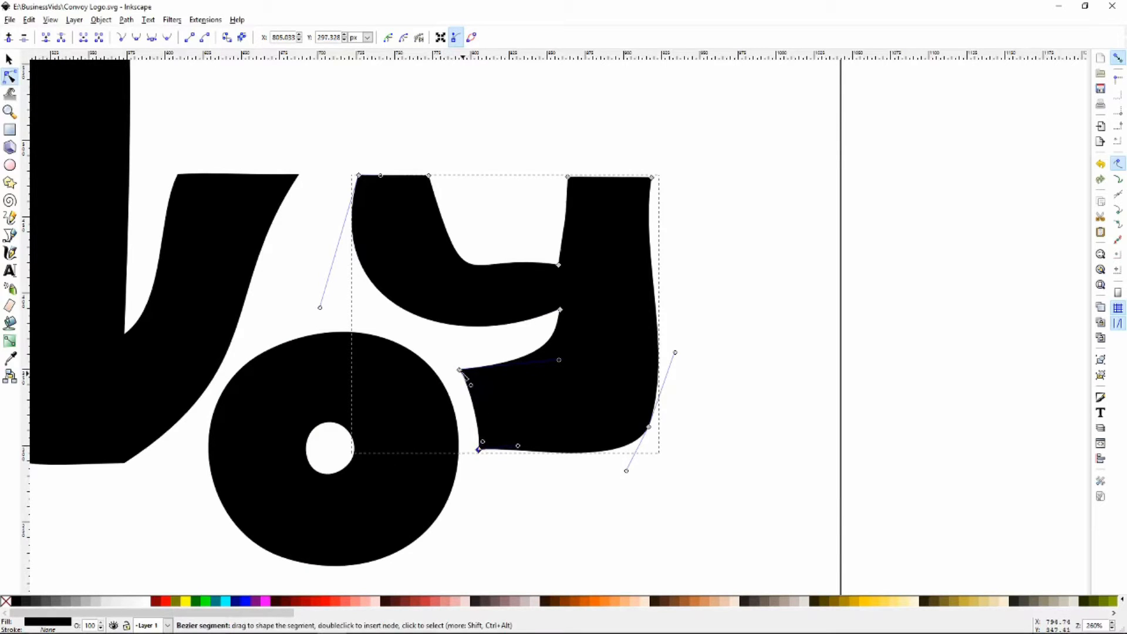
left_click_drag(461, 371, 466, 371)
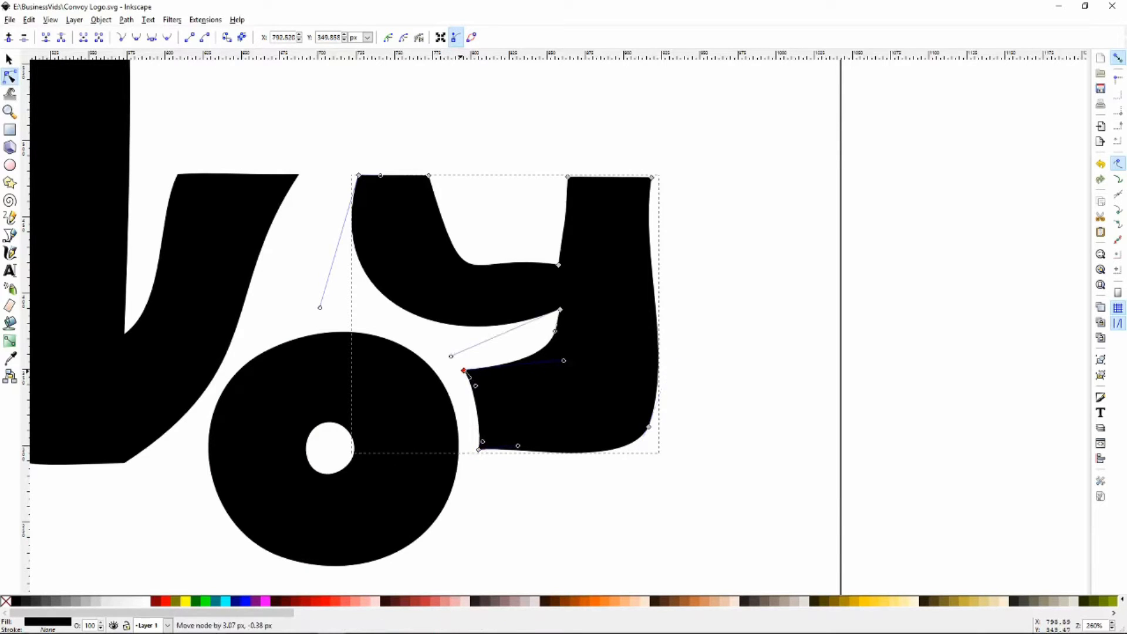
left_click(650, 428)
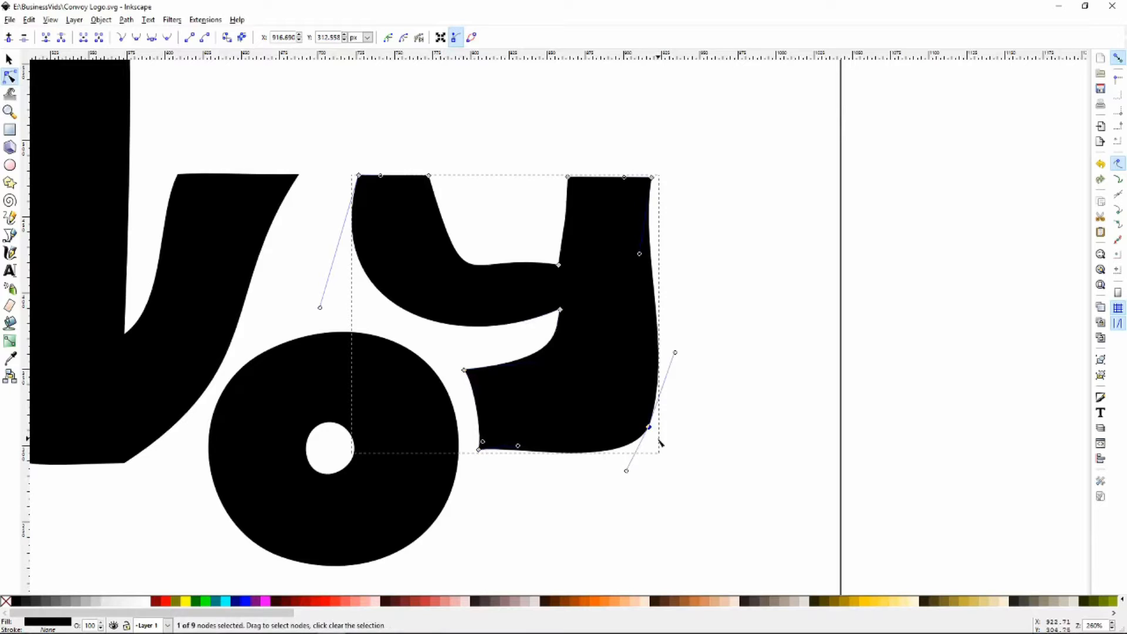
key("Delete")
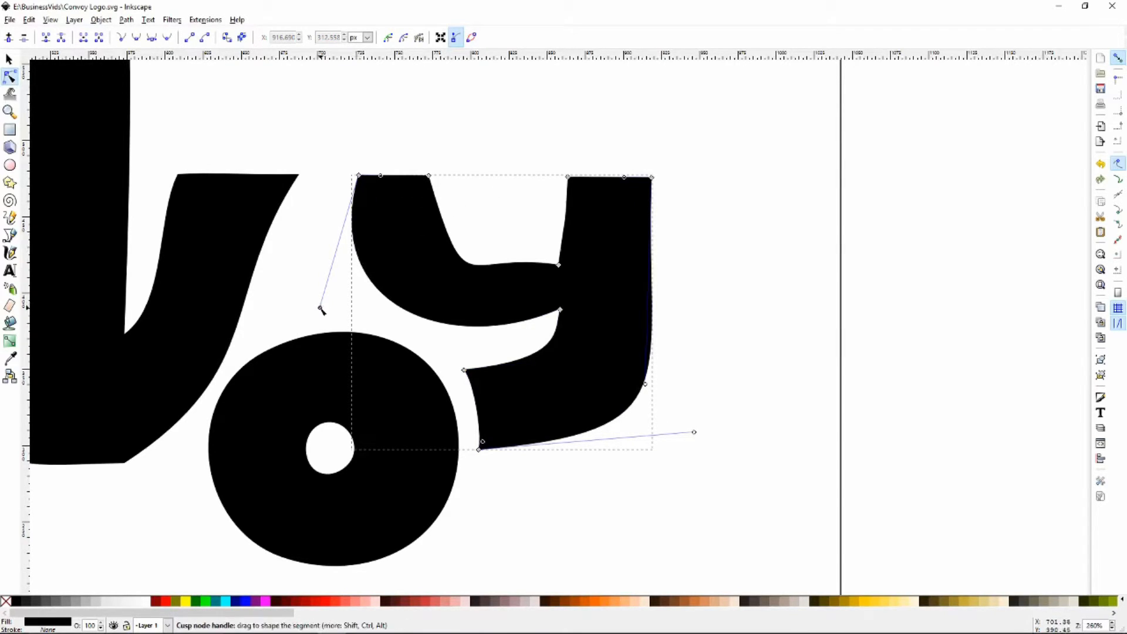
Widen the top of the y's short arm toward the v and raise its inner edge into a rounded bowl
left_click_drag(320, 308, 354, 324)
left_click_drag(360, 176, 333, 177)
left_click_drag(429, 176, 425, 175)
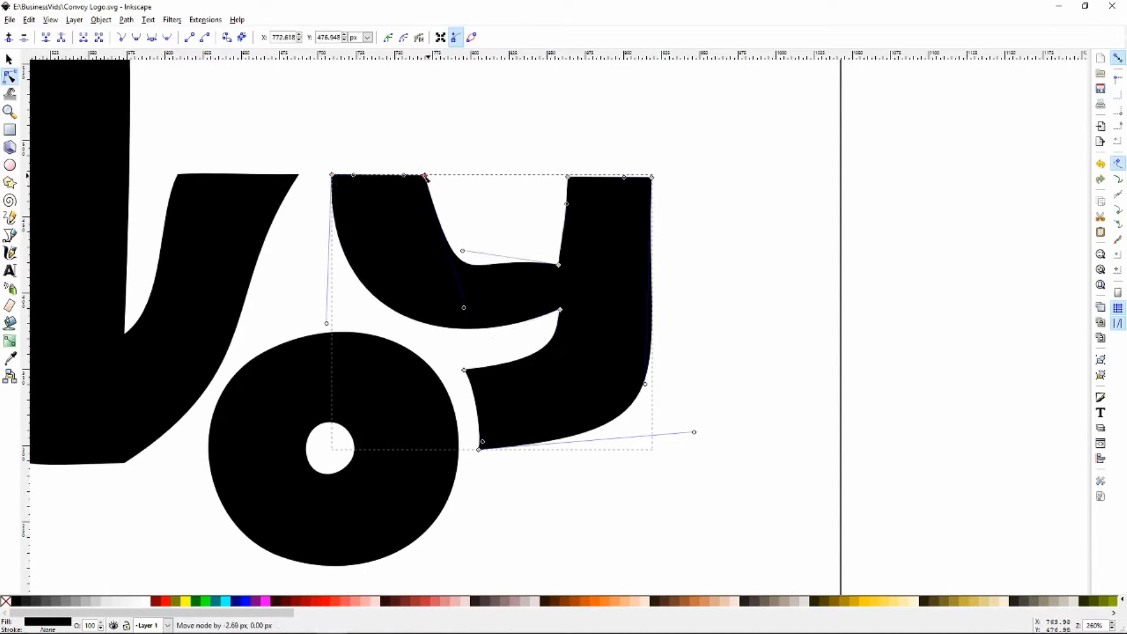
left_click_drag(558, 265, 563, 235)
left_click_drag(465, 308, 471, 247)
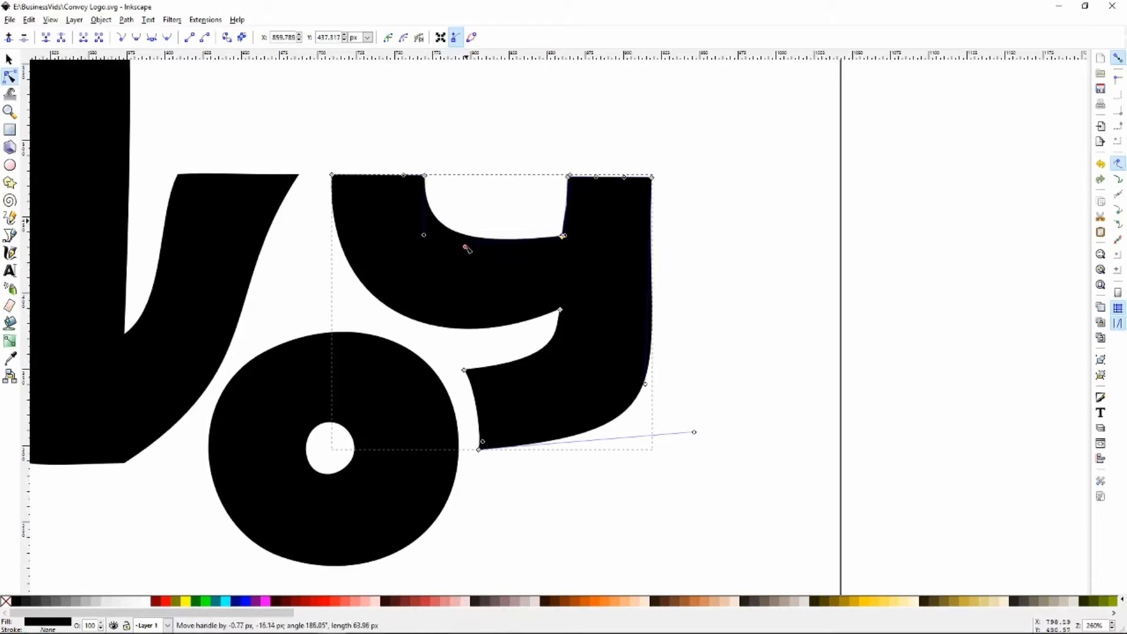
Make the inner edge of the y stem's top vertical and level the top nodes of the stem and short arm
left_click_drag(569, 177, 563, 216)
left_click_drag(652, 178, 654, 172)
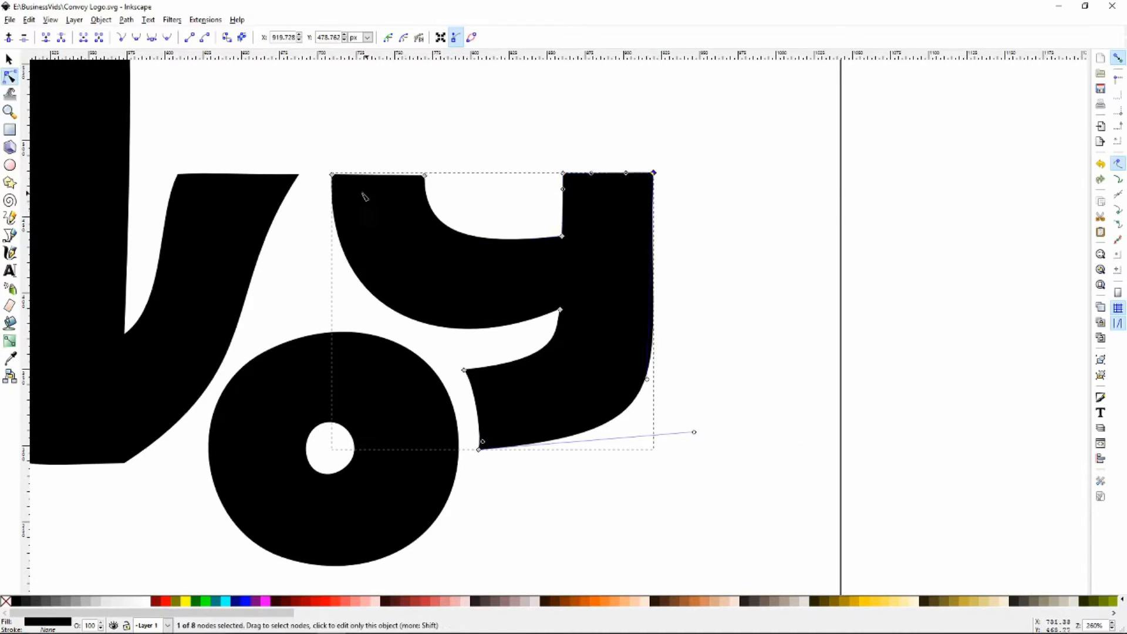
left_click(425, 175)
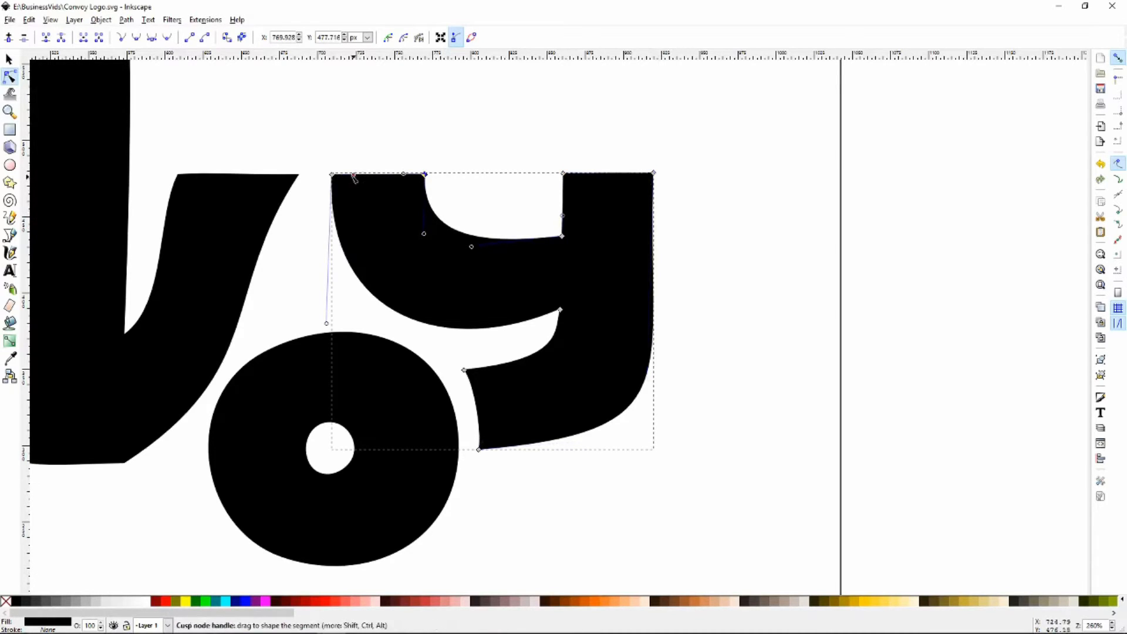
left_click(333, 175)
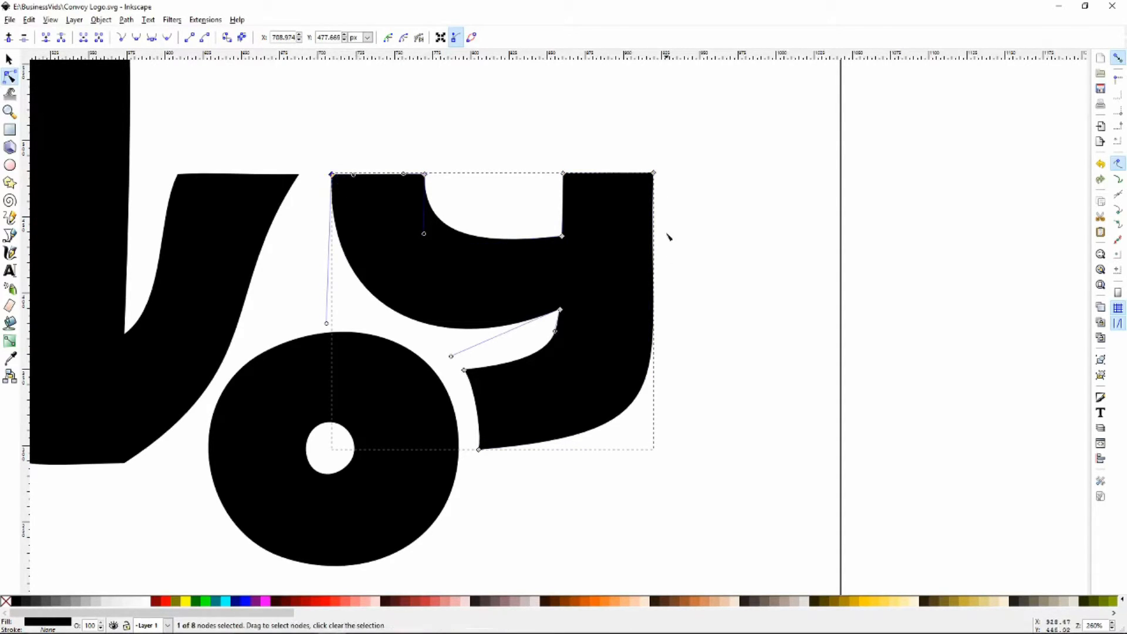
left_click(531, 448)
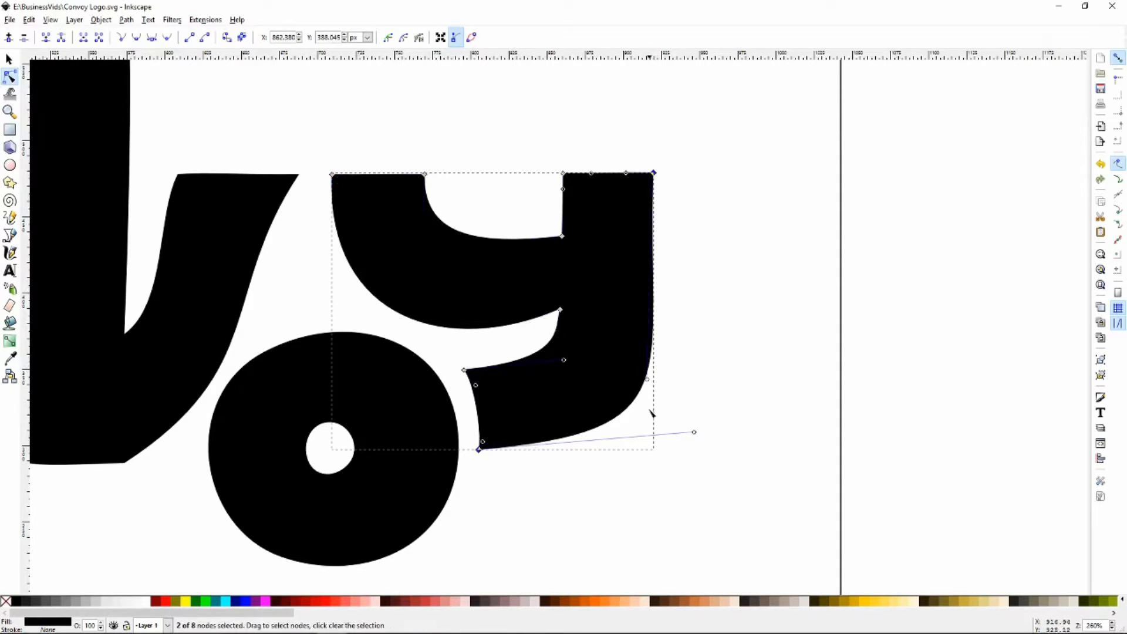
Flatten the lower edge of the y's tail and pull the stem's lower outer bend out into a fuller rounded corner
left_click(584, 439)
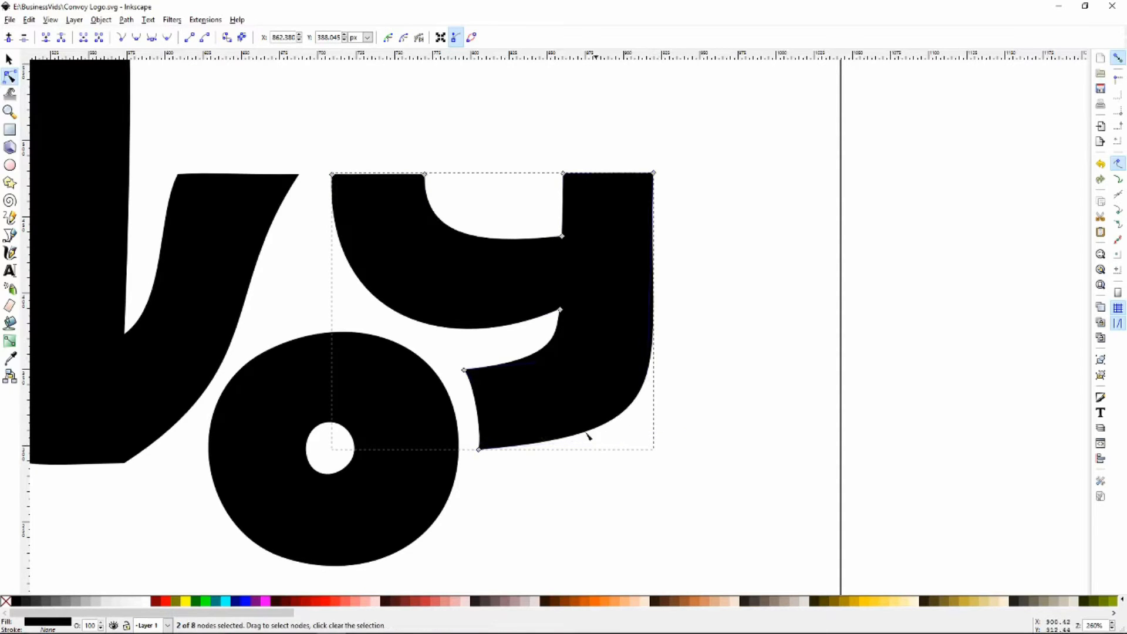
left_click(654, 173)
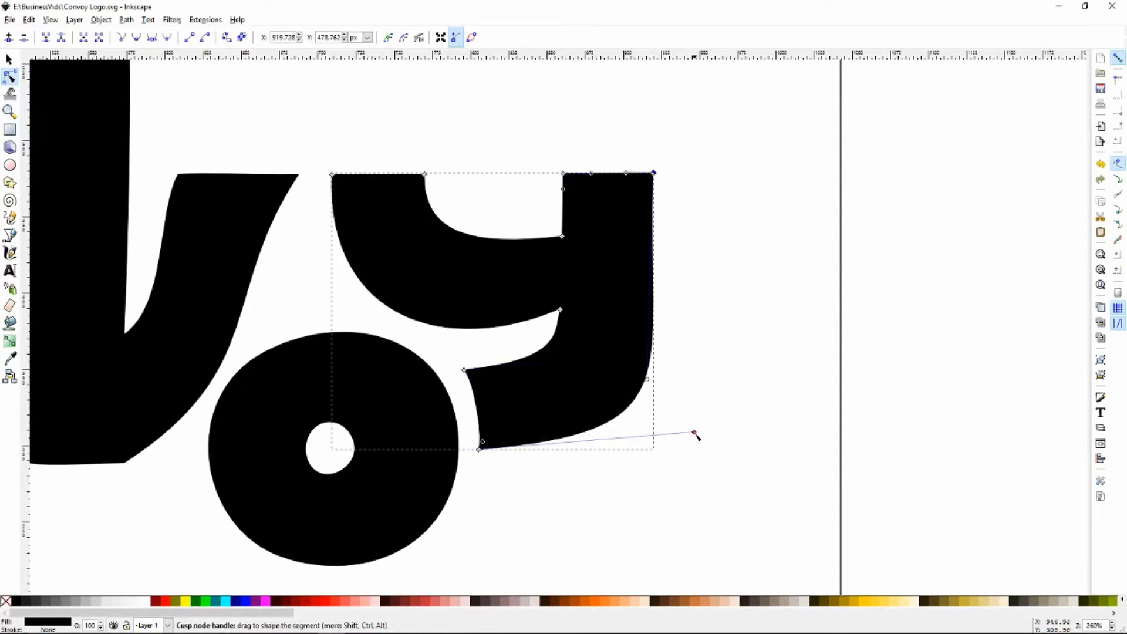
left_click_drag(695, 432, 699, 453)
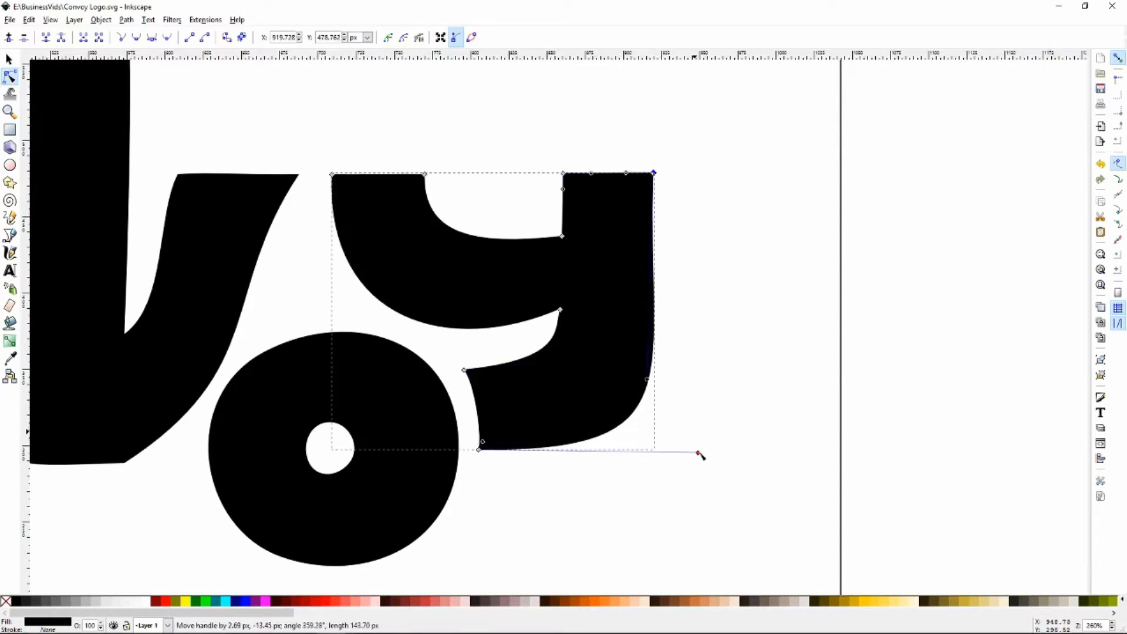
left_click_drag(648, 381, 649, 490)
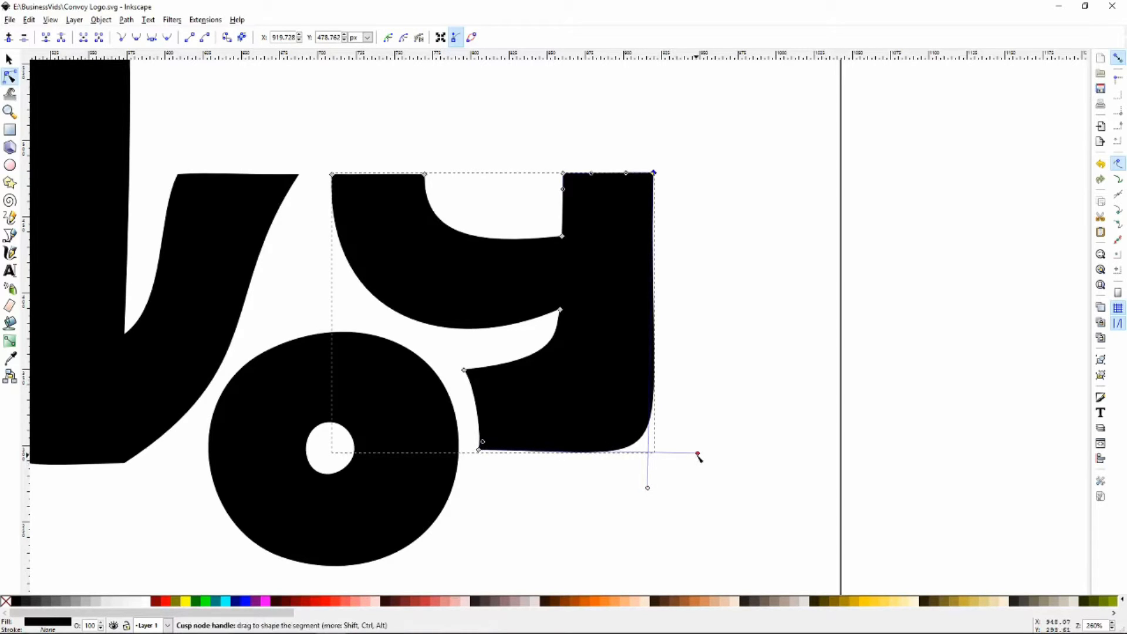
left_click_drag(699, 454, 686, 455)
left_click_drag(648, 490, 651, 462)
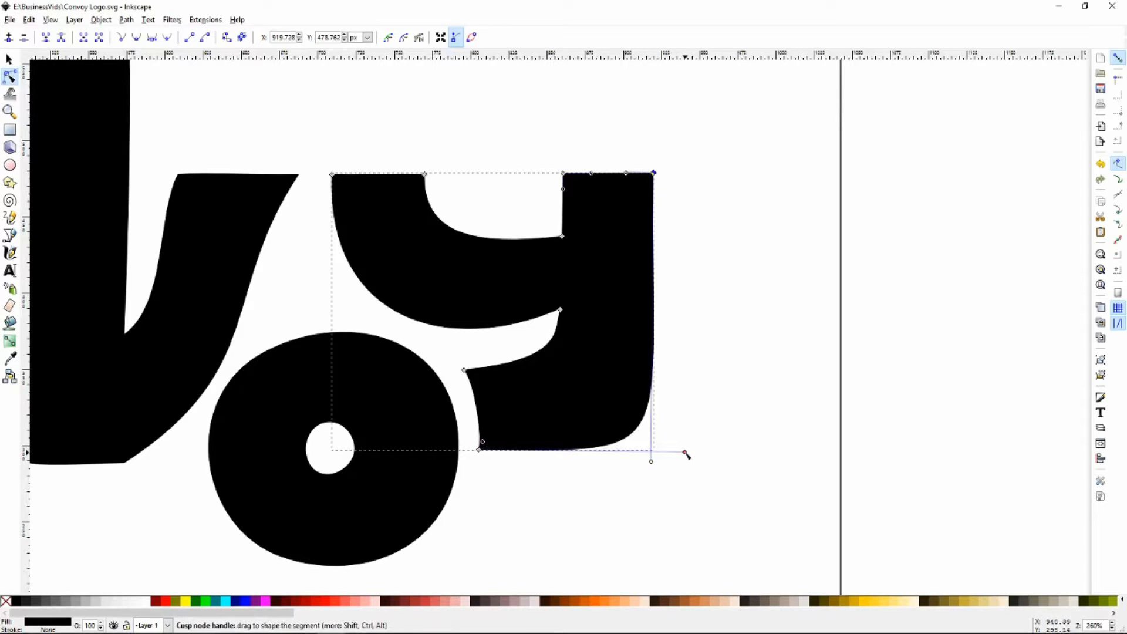
left_click_drag(685, 453, 679, 450)
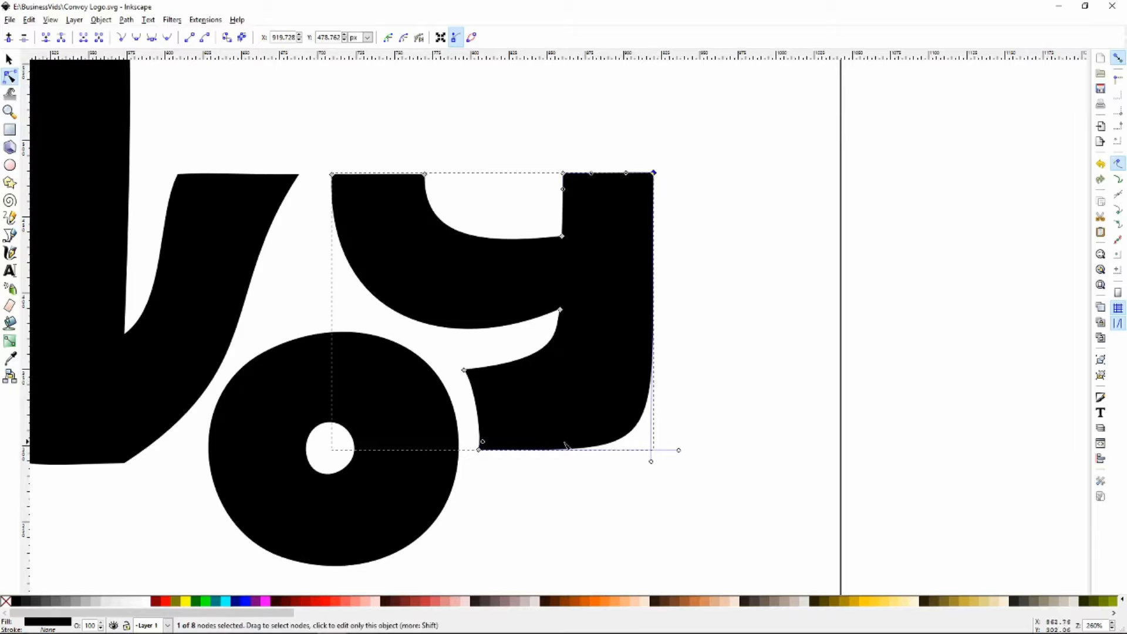
Tighten the y's inner bend above the tail, nudge the tail end off the wheel, and flatten the bowl's underside with a squarer corner
left_click(560, 309)
left_click_drag(556, 332, 568, 364)
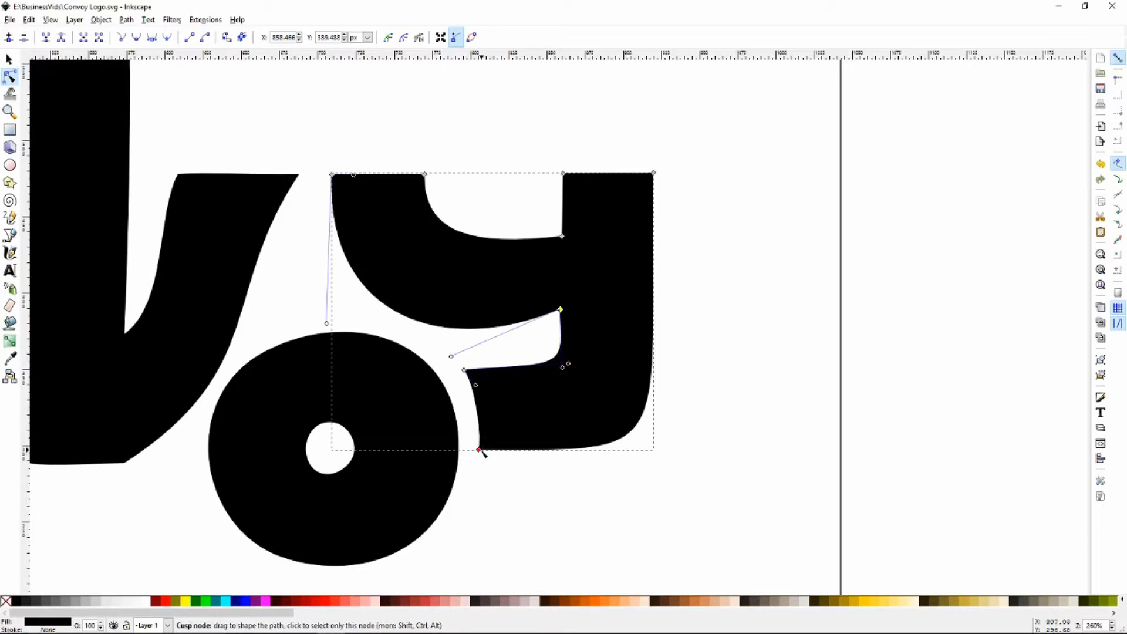
left_click_drag(480, 450, 482, 450)
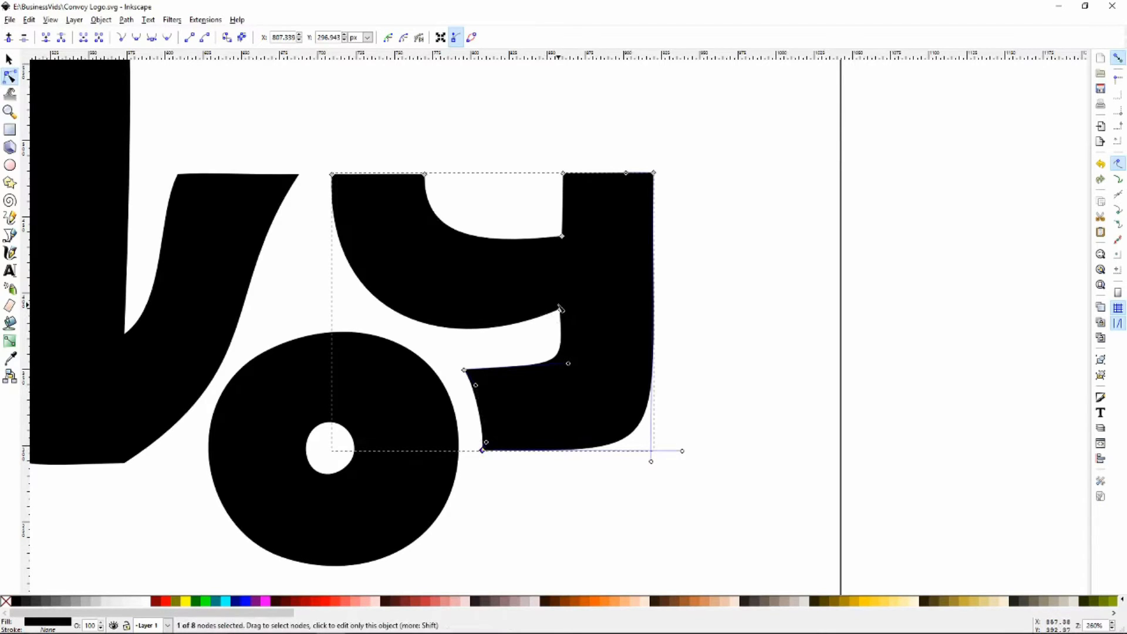
left_click(560, 310)
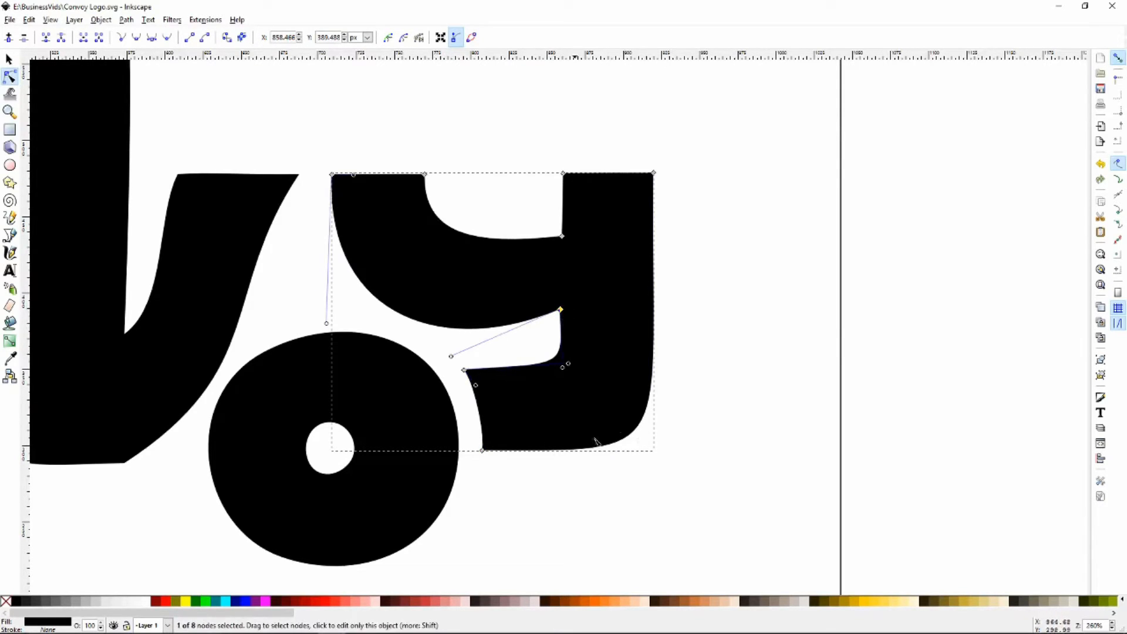
left_click_drag(451, 357, 329, 315)
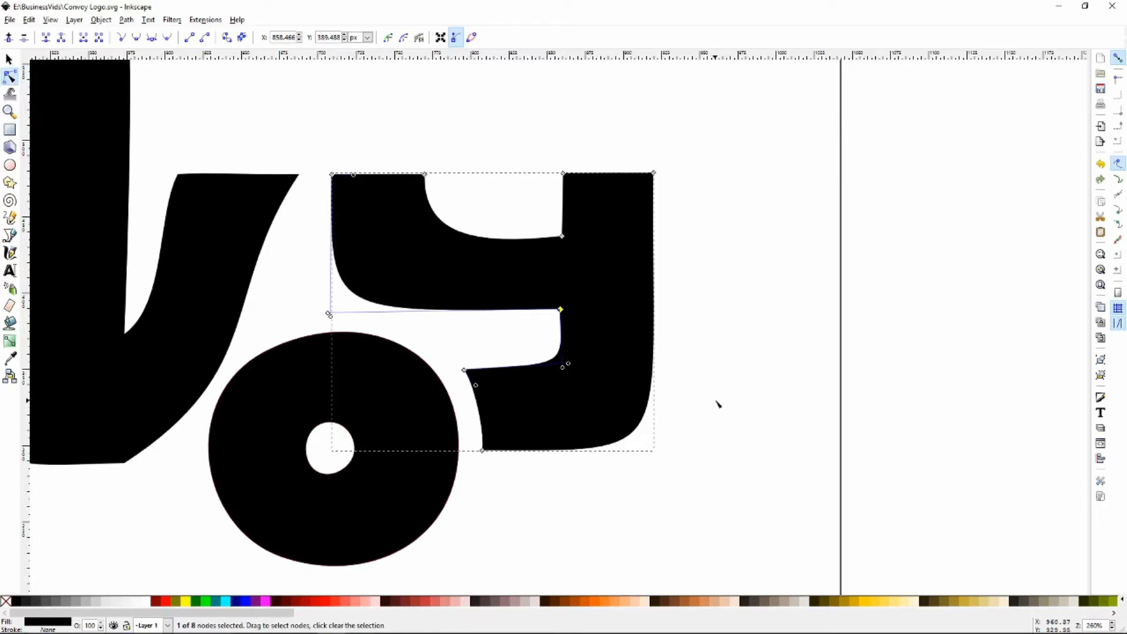
Widen the y's stem by spreading its two top nodes apart and keep its outer edge vertical down to the bend
left_click(424, 175)
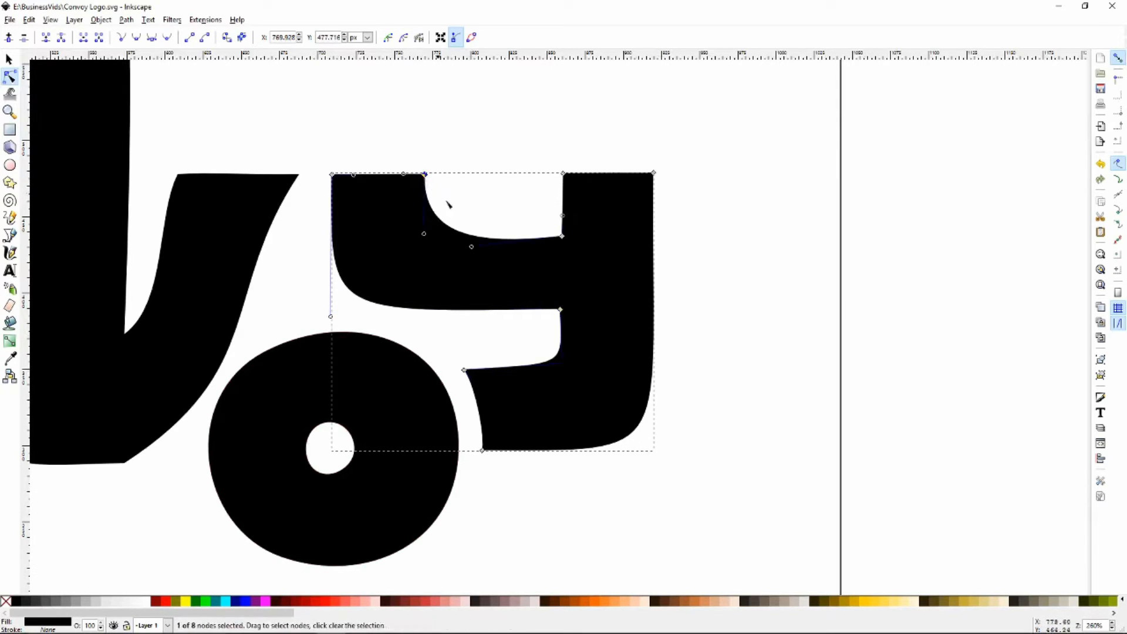
left_click(562, 173)
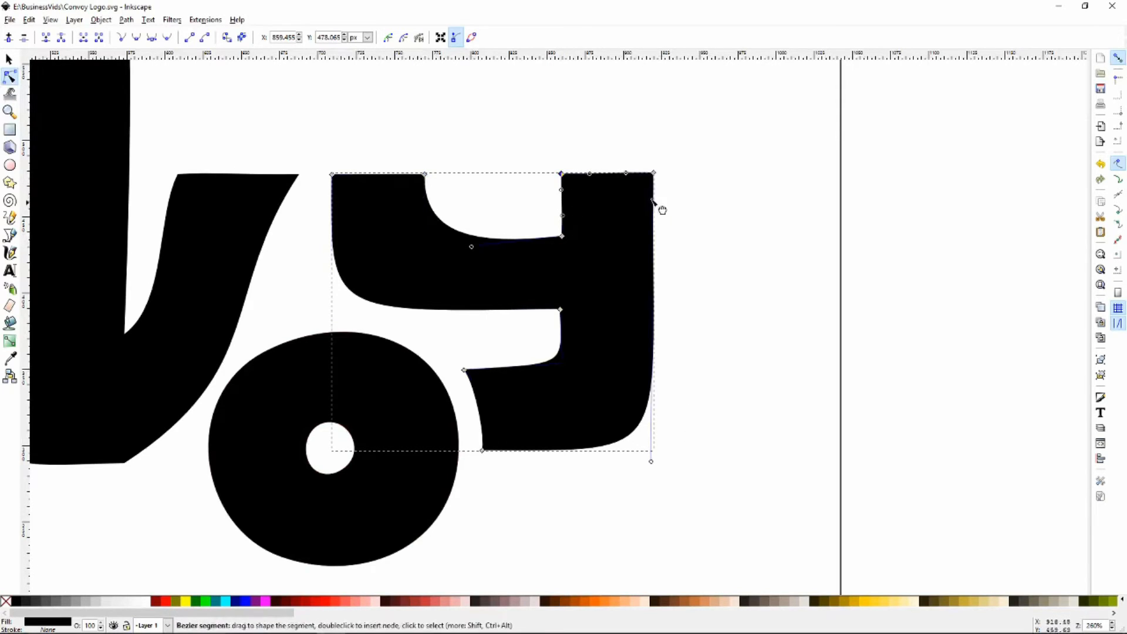
left_click(654, 173)
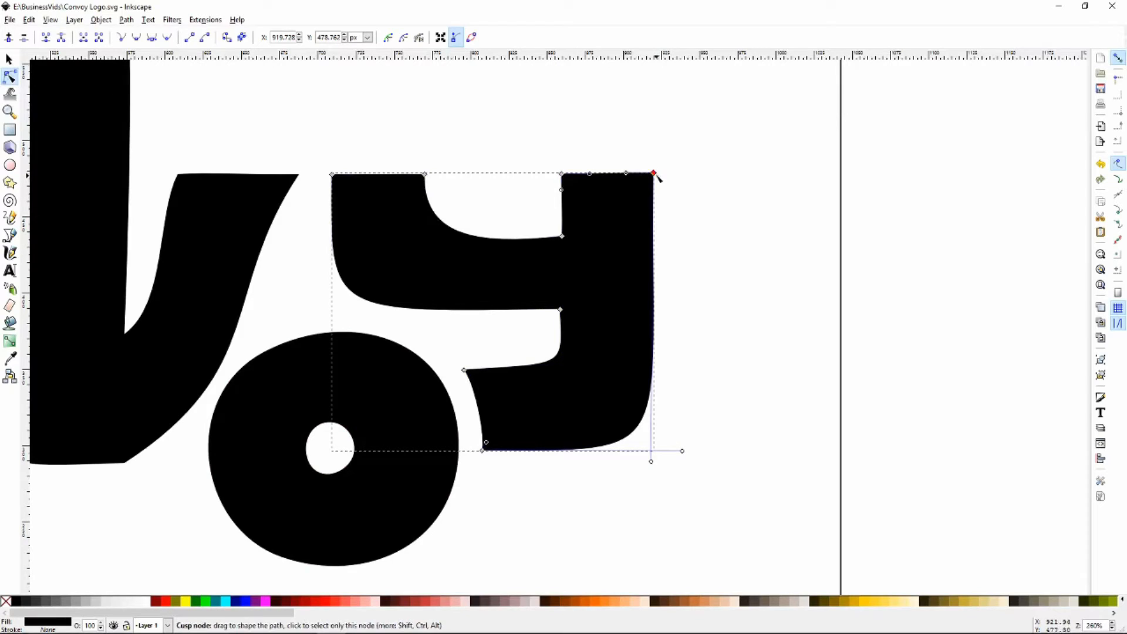
left_click_drag(655, 174, 664, 174)
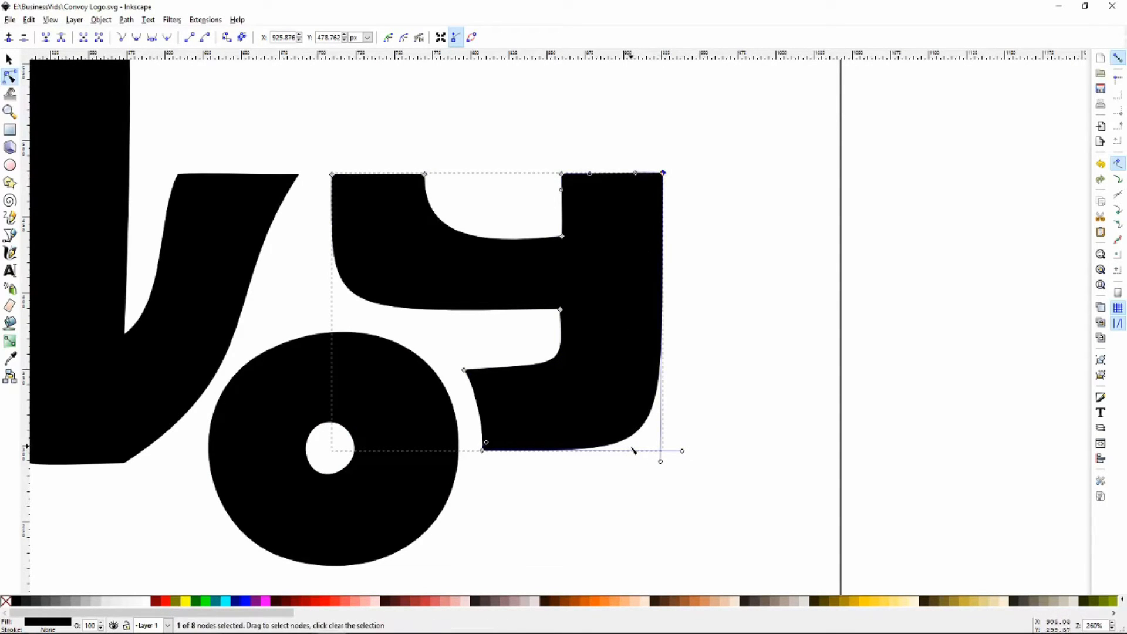
left_click_drag(660, 462, 662, 465)
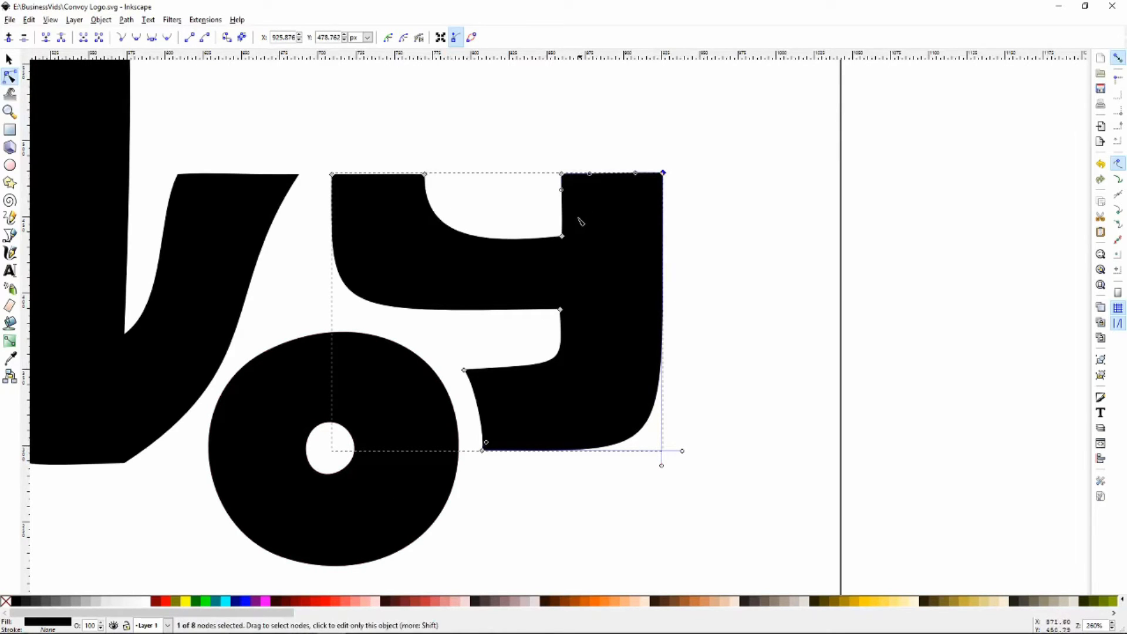
Tighten the inner corner of the y's bowl into a squarer bend with a flat bottom edge, and deselect the letter
left_click(426, 174)
mouse_move(425, 235)
left_mouse_down()
mouse_move(423, 247)
mouse_move(458, 248)
mouse_move(444, 238)
left_mouse_up()
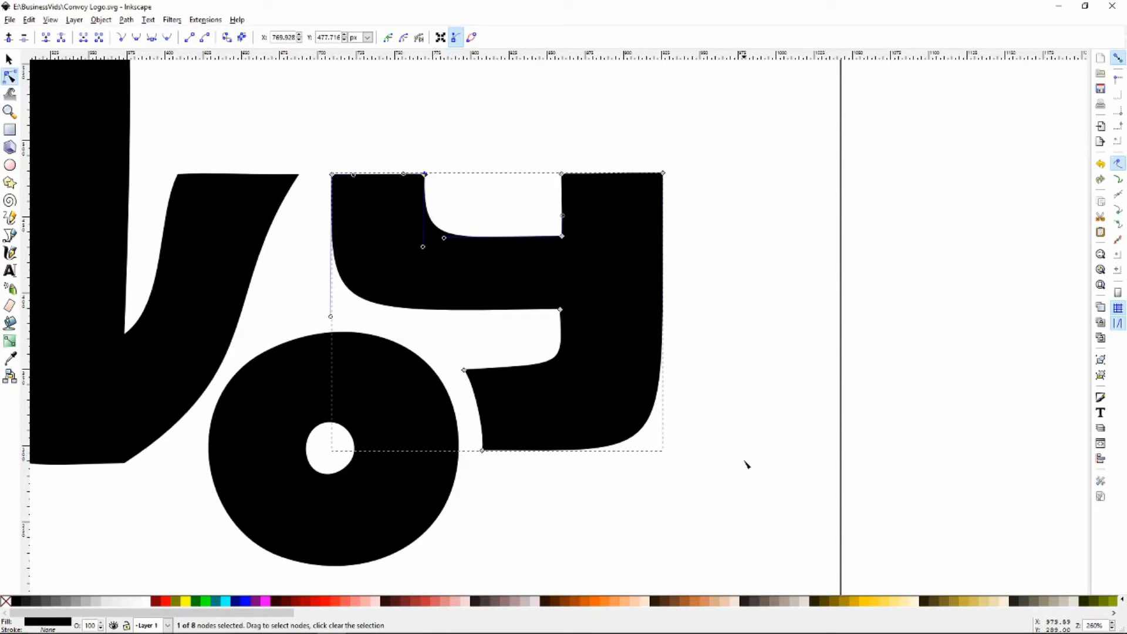
left_click(9, 59)
left_click(788, 431)
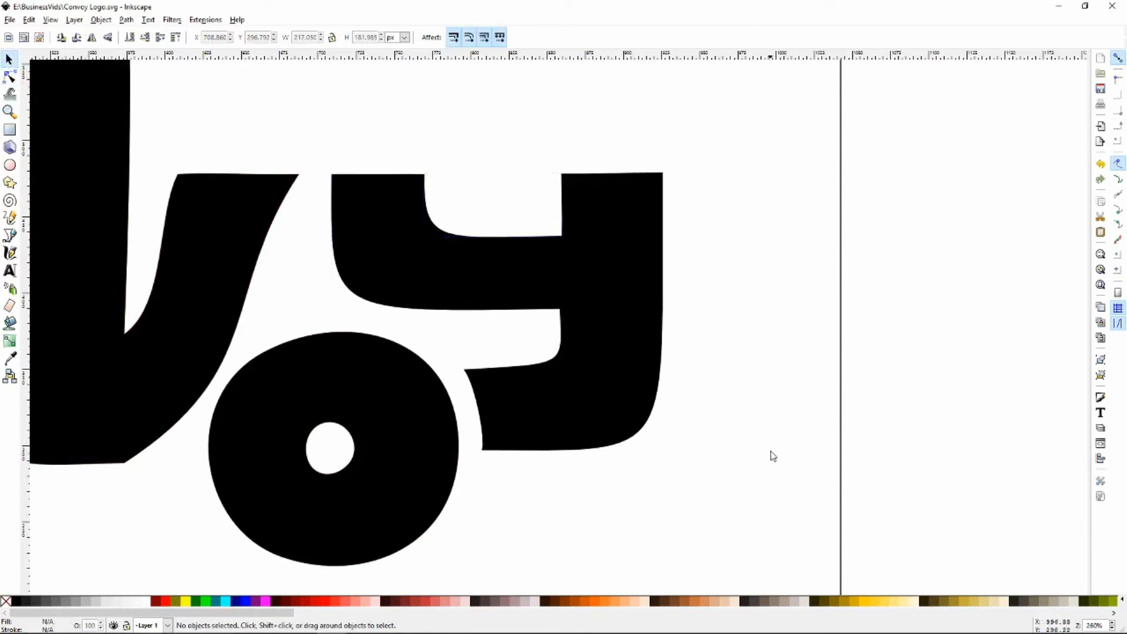
Shorten the c by moving its two lower front nodes together toward the front wheel and adjusting the outer corner node
key("minus")
key("minus")
key("minus")
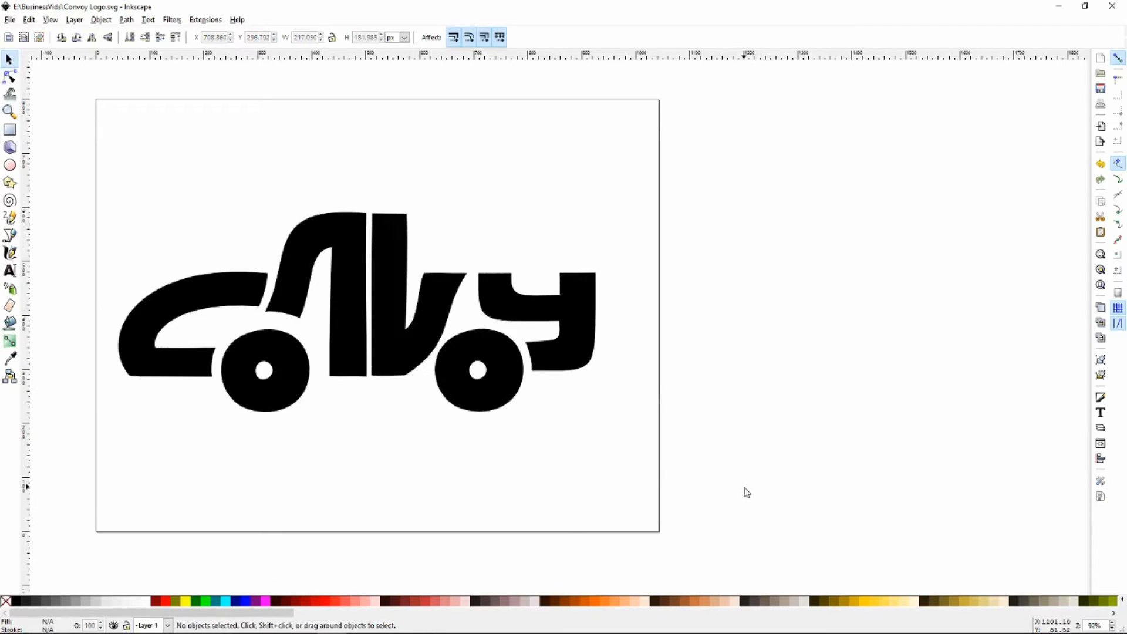
key("minus")
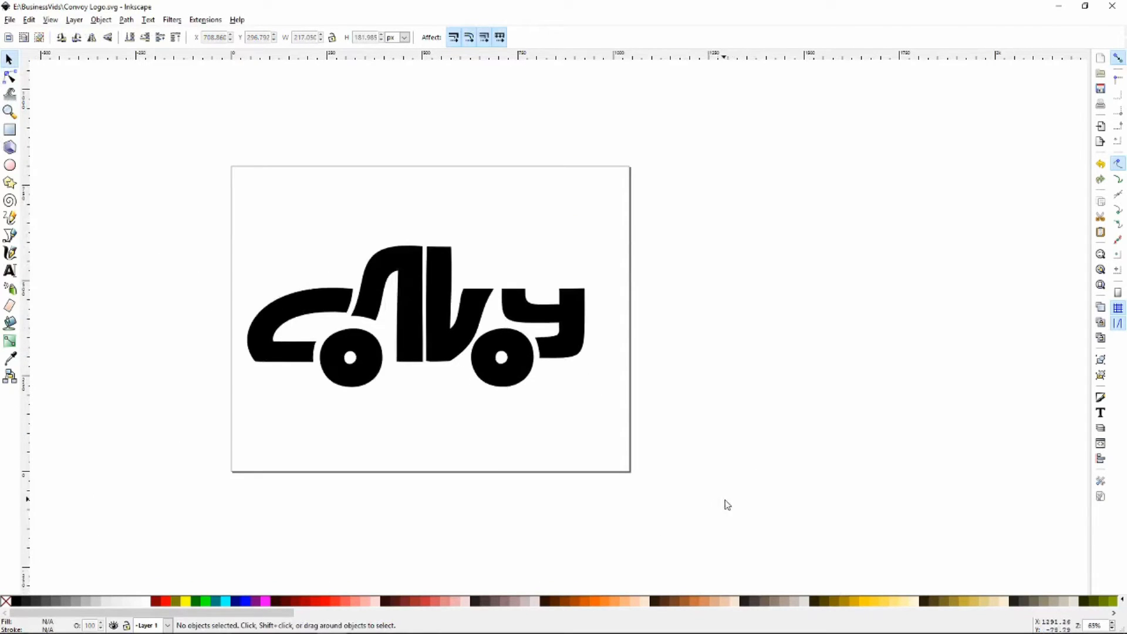
key("5")
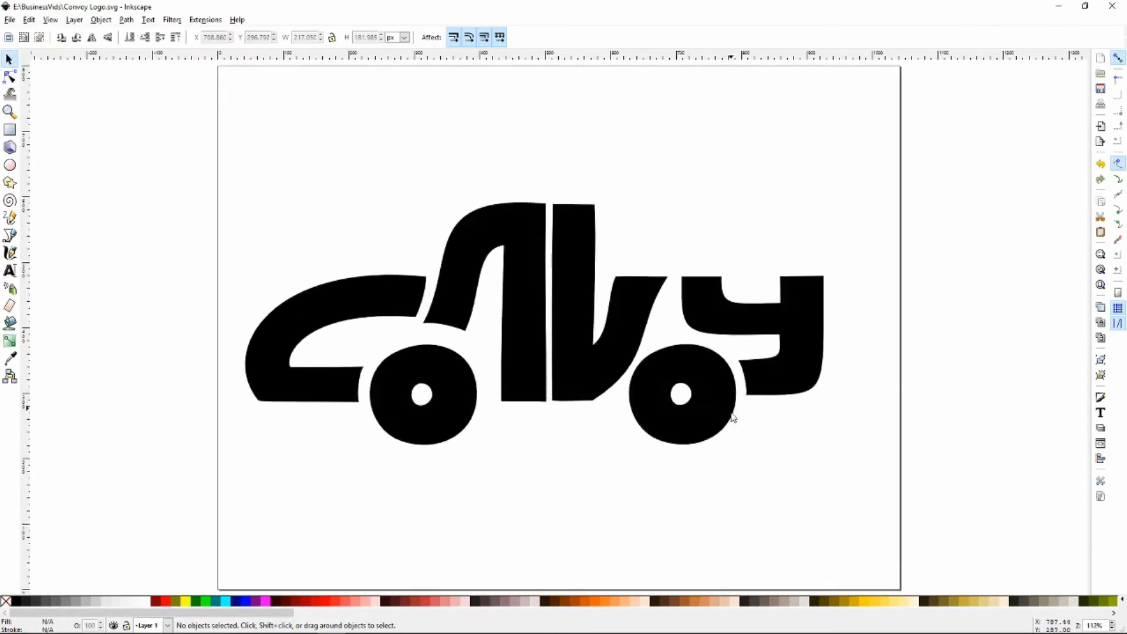
key("Tab")
left_click(9, 77)
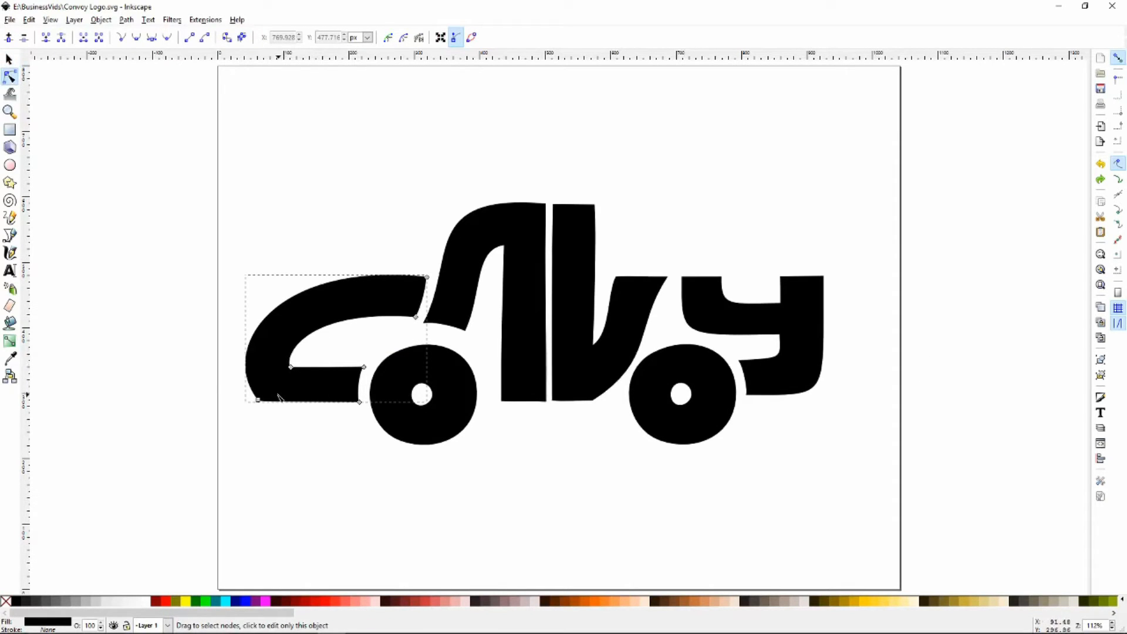
left_click_drag(237, 421, 318, 367)
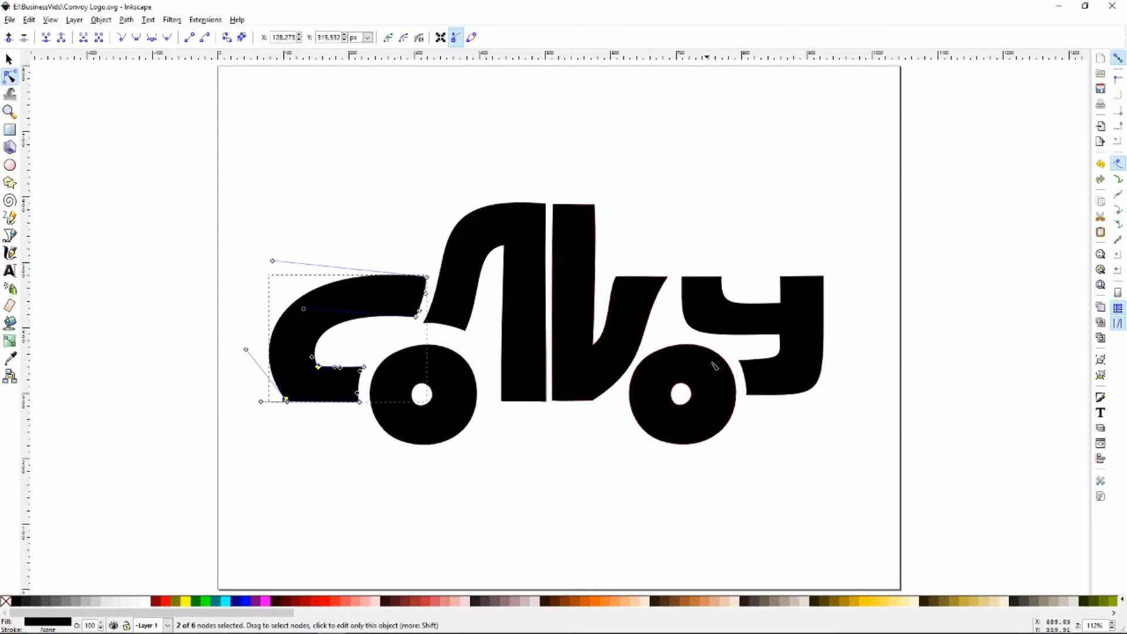
key("plus")
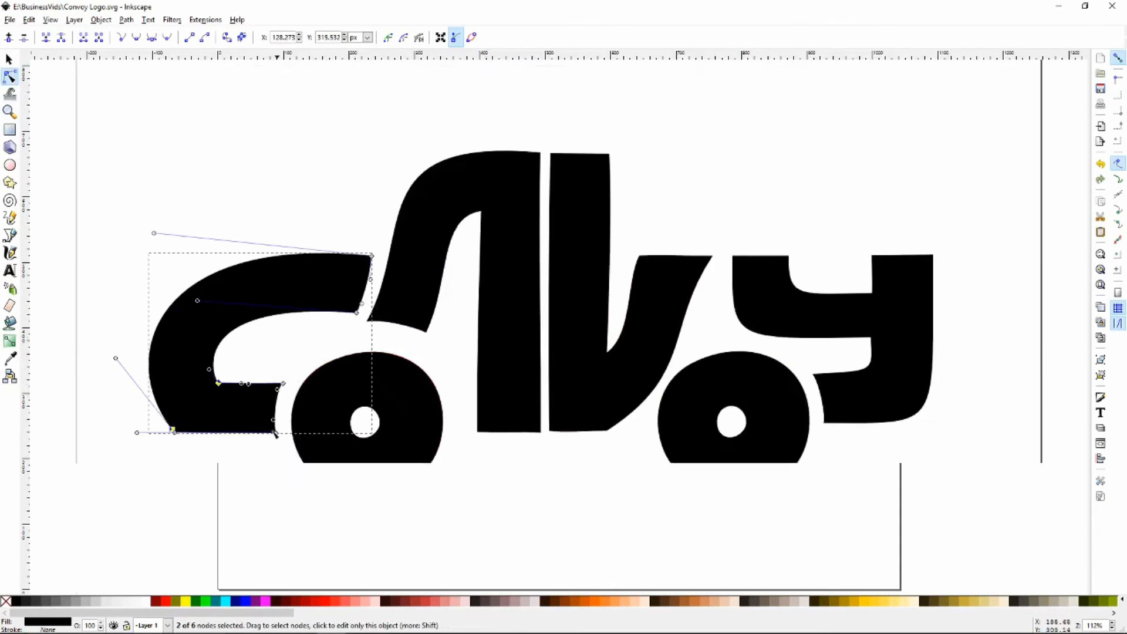
left_click_drag(139, 432, 175, 431)
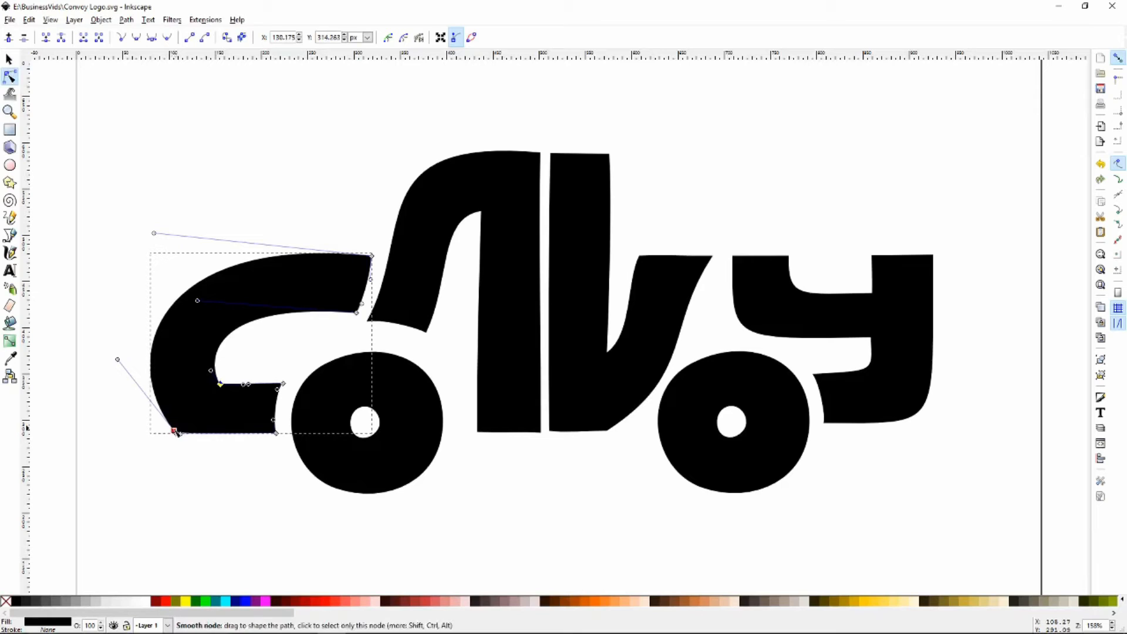
left_click(191, 456)
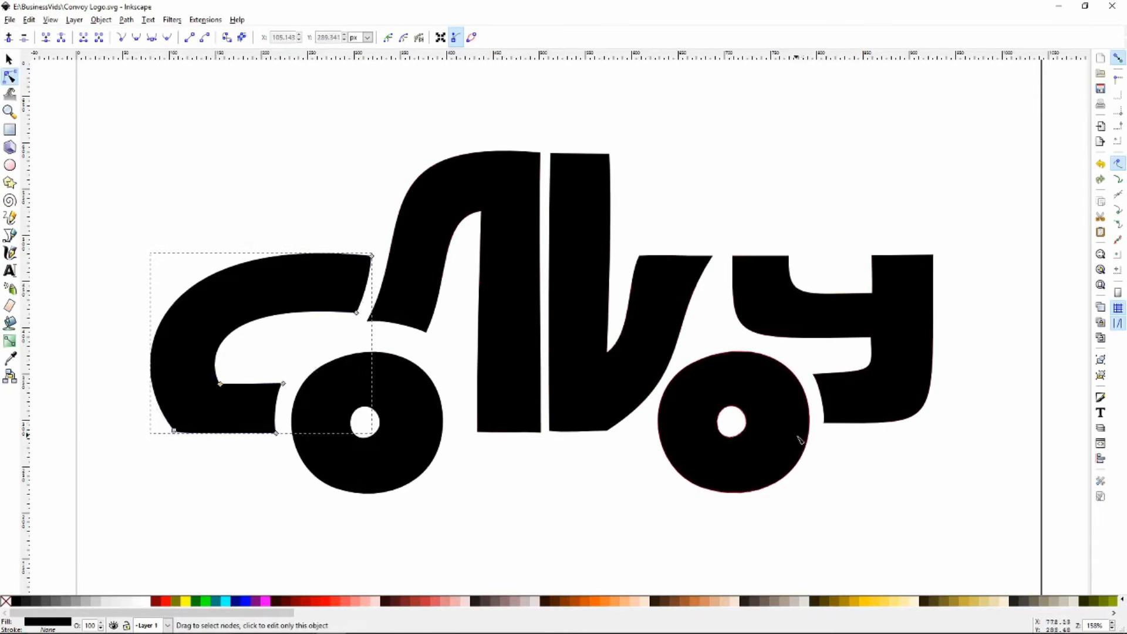
key("minus")
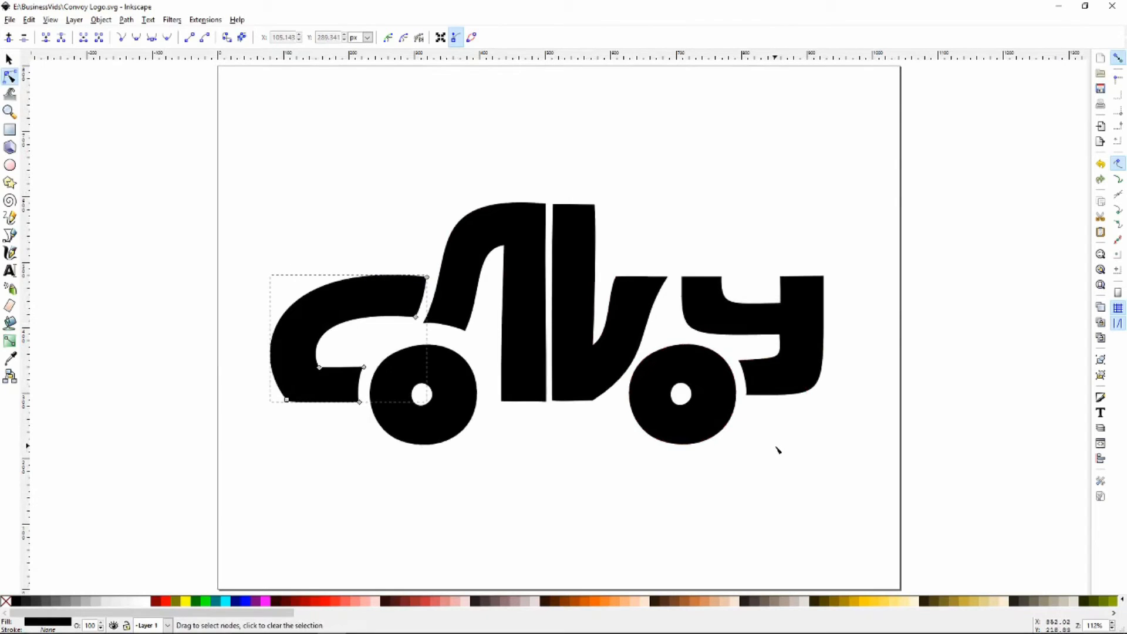
Tighten the c's inner and outer curves so its front stroke is rounder and more upright
left_click(320, 369)
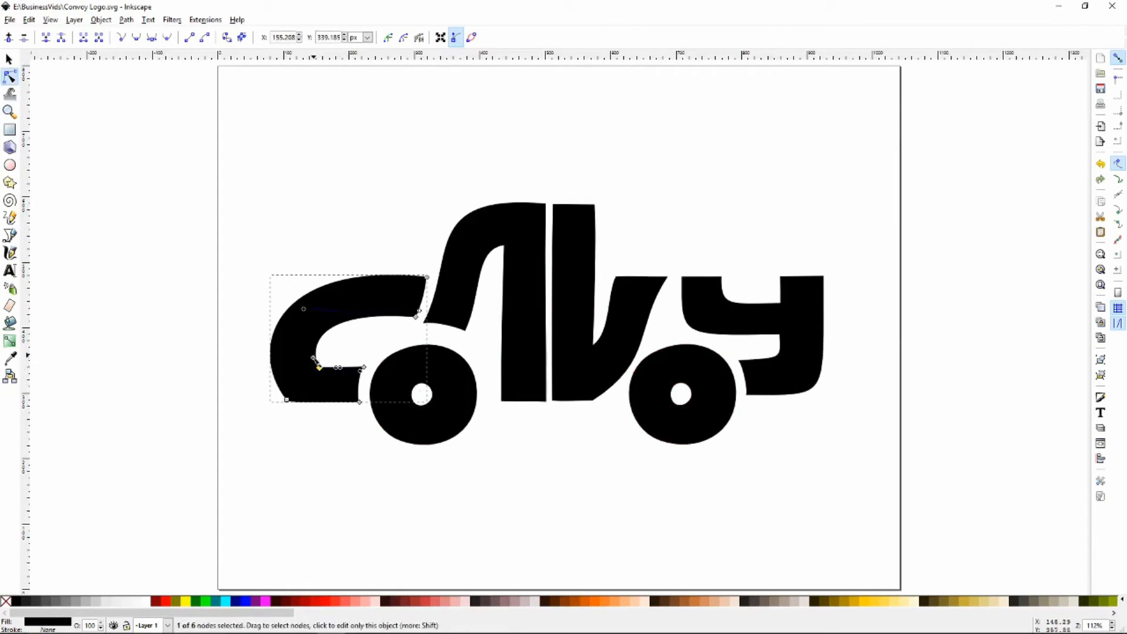
left_click_drag(304, 310, 317, 308)
left_click(312, 296)
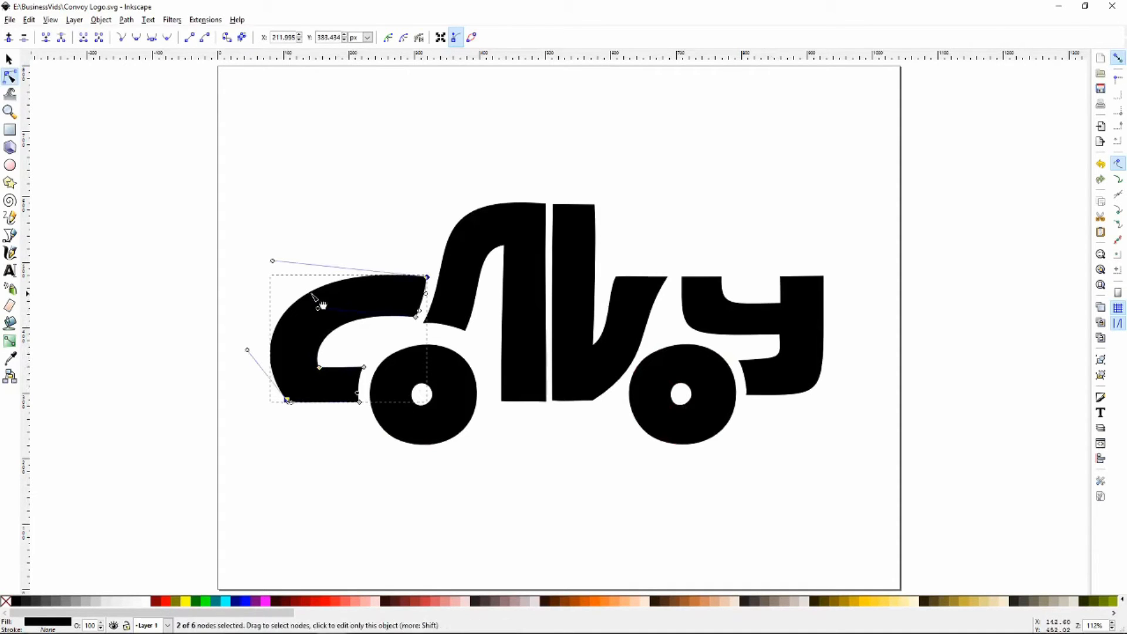
left_click_drag(273, 261, 288, 260)
left_click_drag(248, 350, 253, 347)
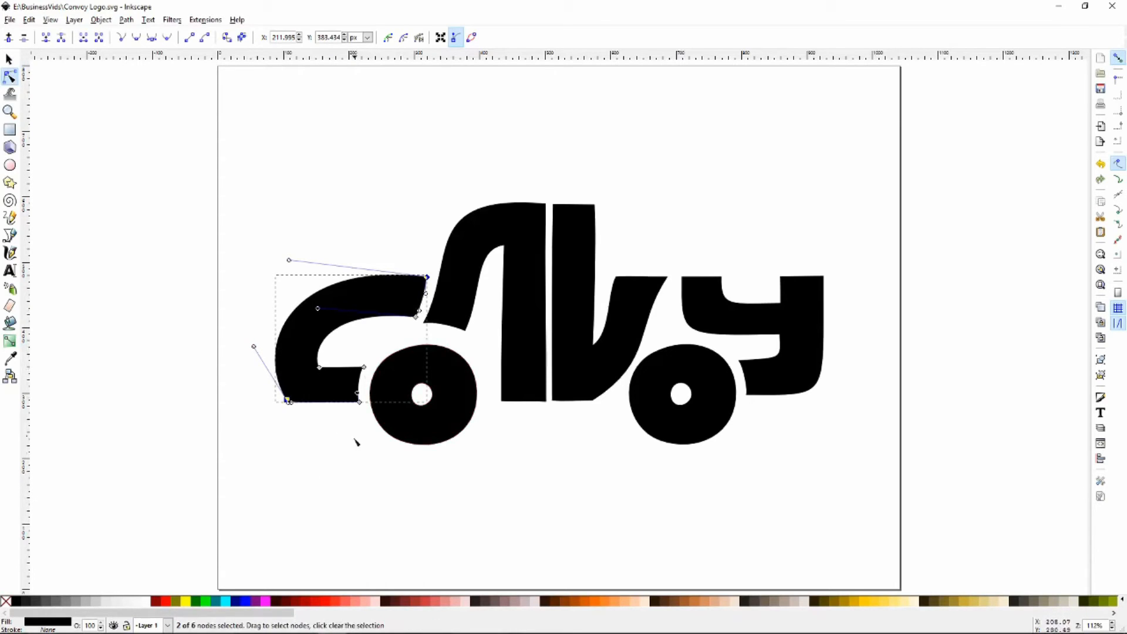
left_click(445, 547)
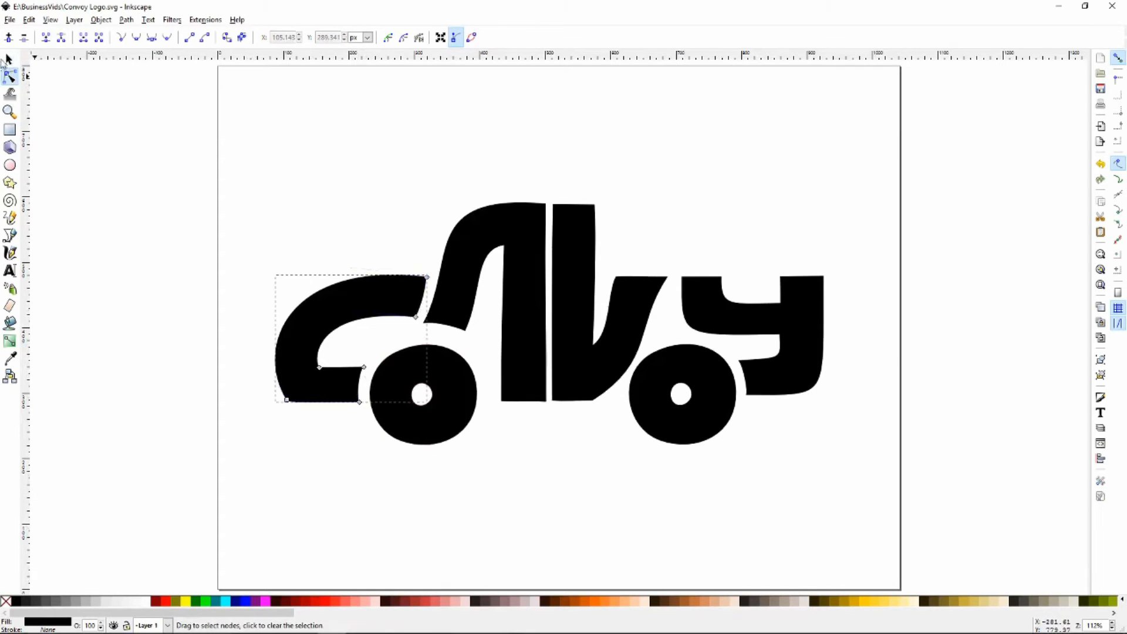
Show the guides and lower the y until its tail rests on the horizontal baseline guide
left_click(8, 59)
key("Escape")
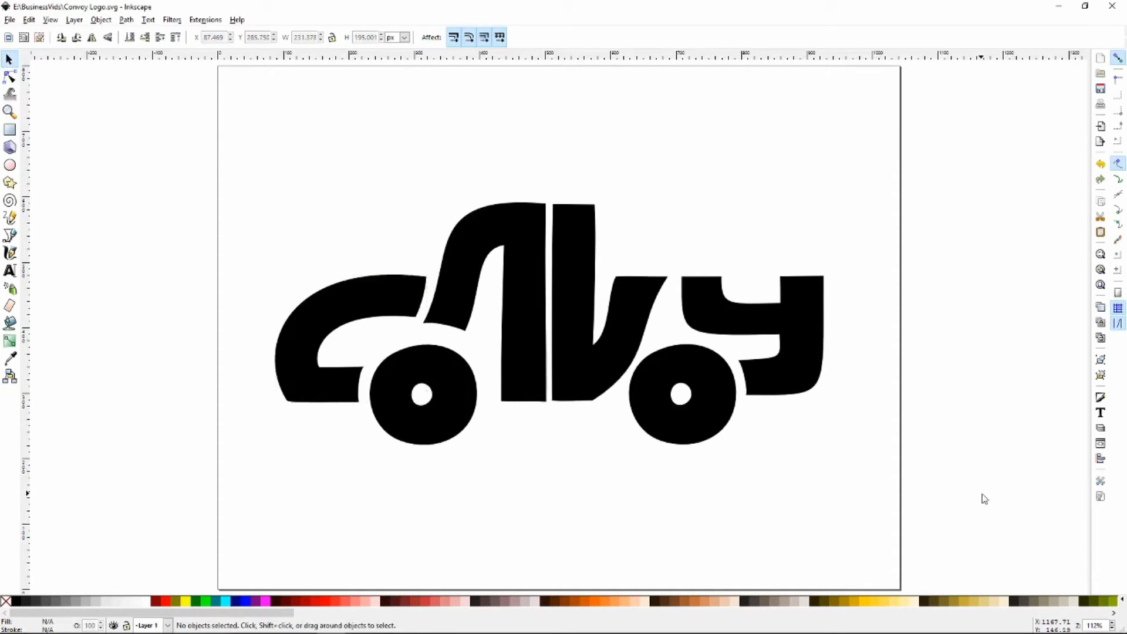
left_click(29, 20)
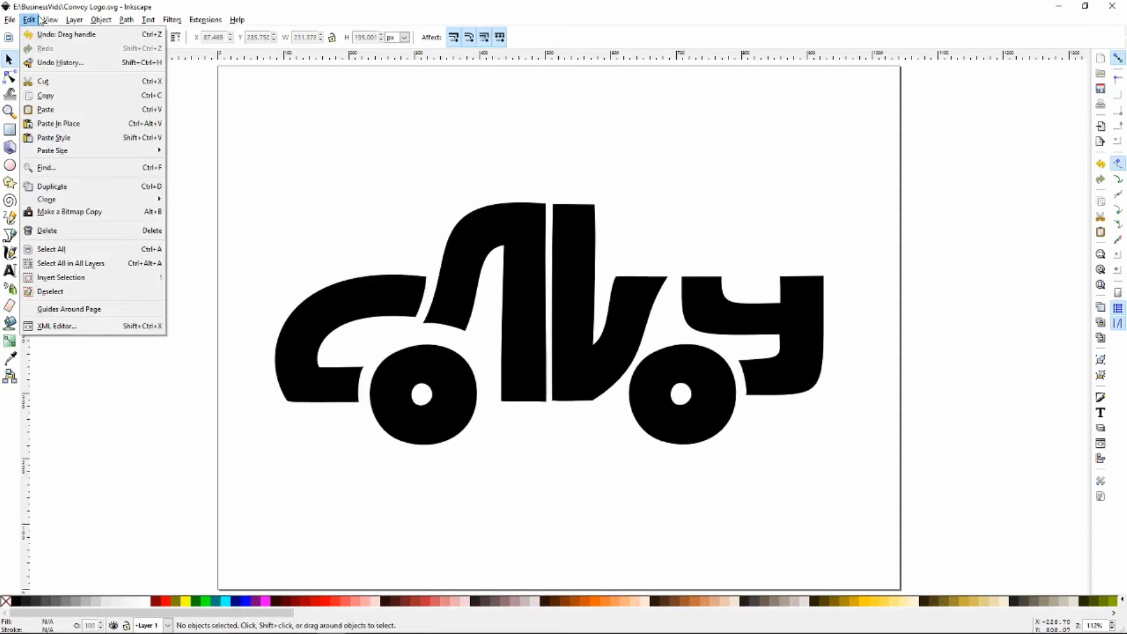
left_click(51, 20)
left_click(51, 20)
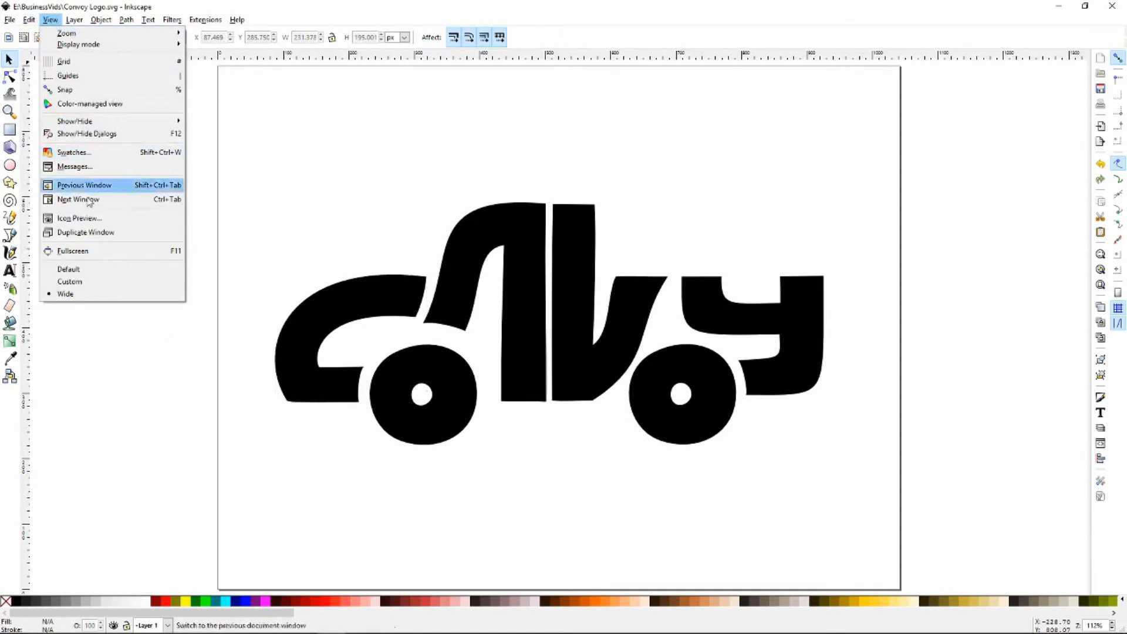
left_click(82, 77)
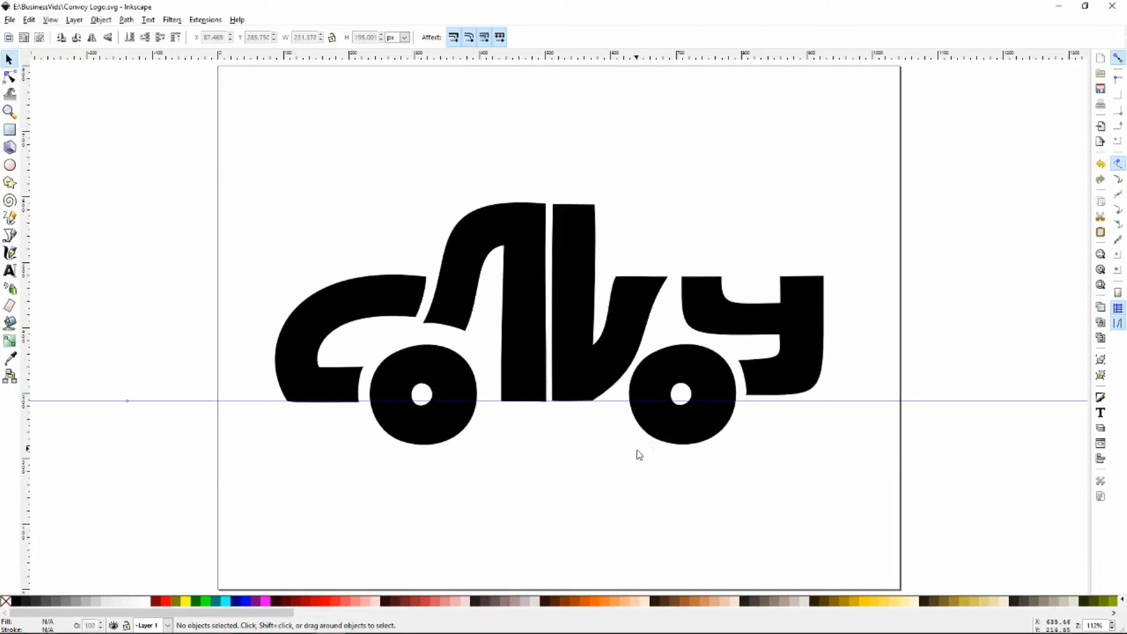
left_click_drag(817, 352, 820, 359)
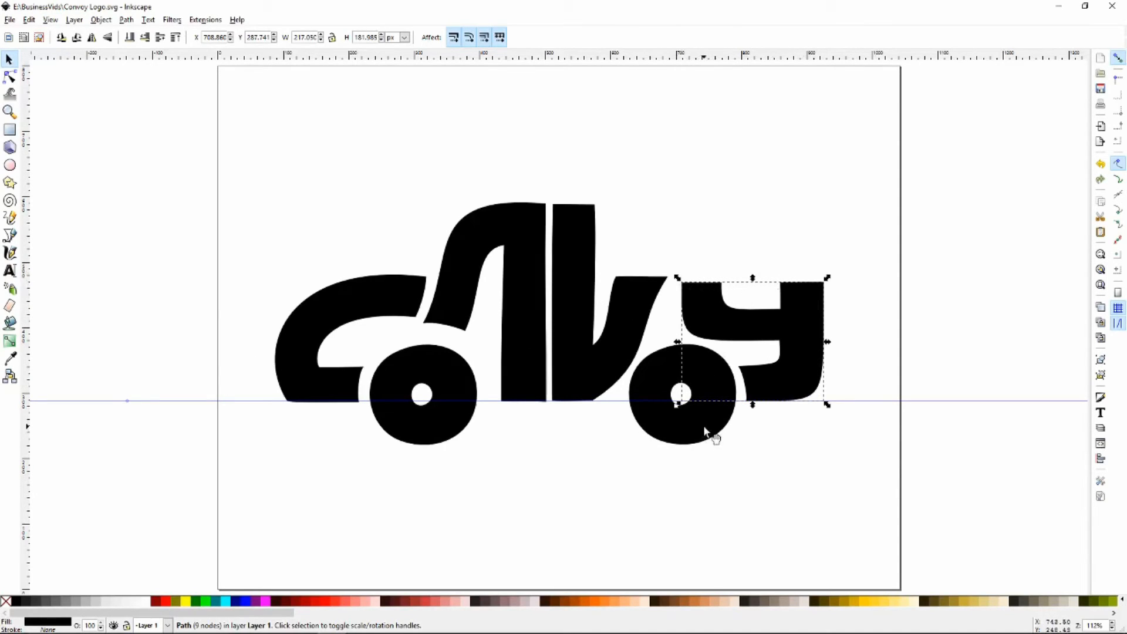
Shift the rear wheel and the front wheel slightly right, with both at the same height against the horizontal guide
left_click_drag(706, 432, 710, 421)
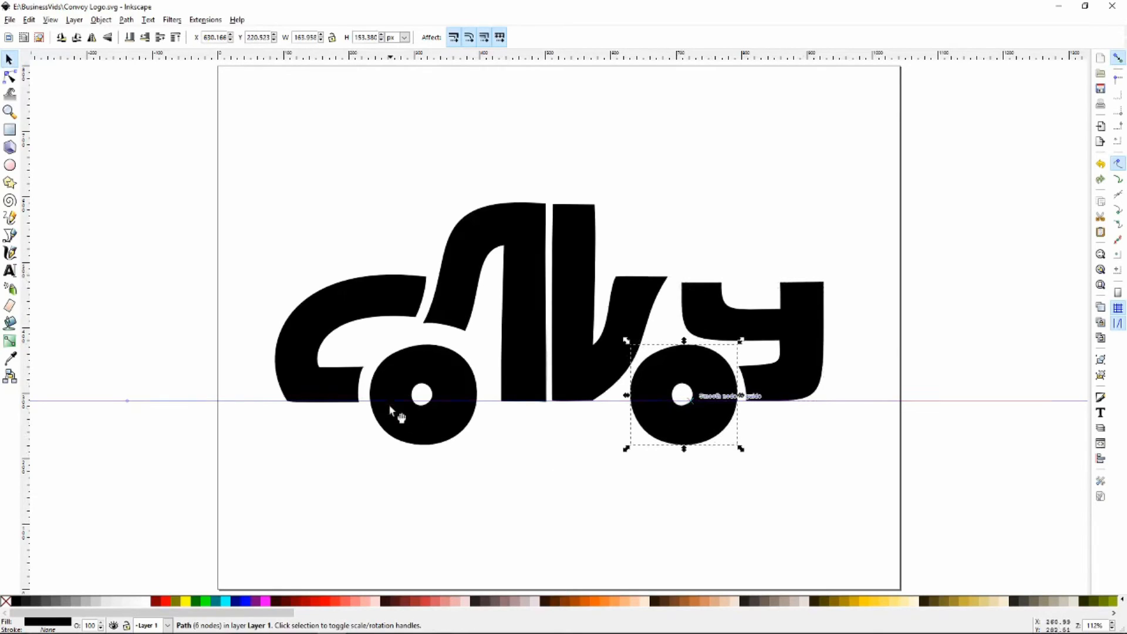
left_click_drag(430, 421, 433, 423)
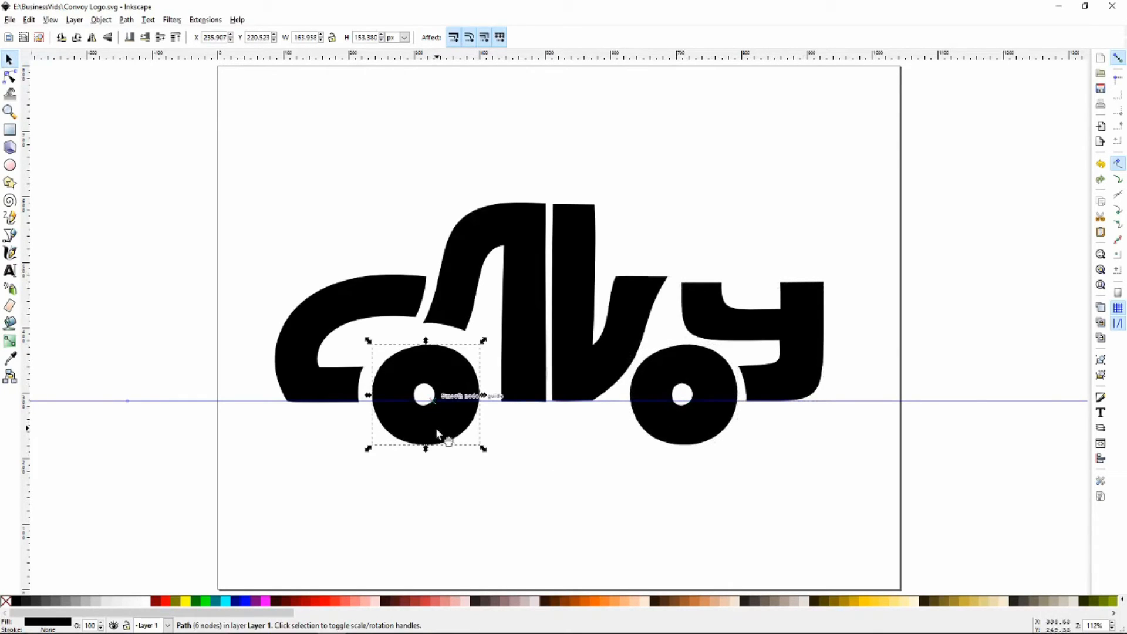
Move the two top nodes of the v's slanted arm slightly right toward the y
left_click(8, 80)
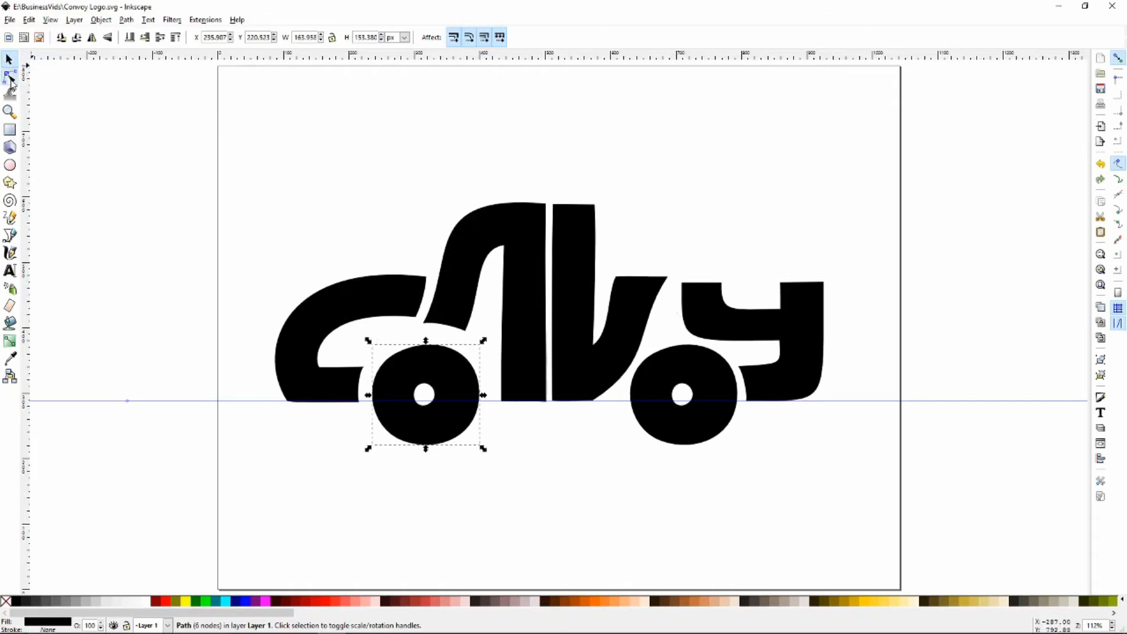
left_click(640, 302)
left_click_drag(607, 270, 677, 279)
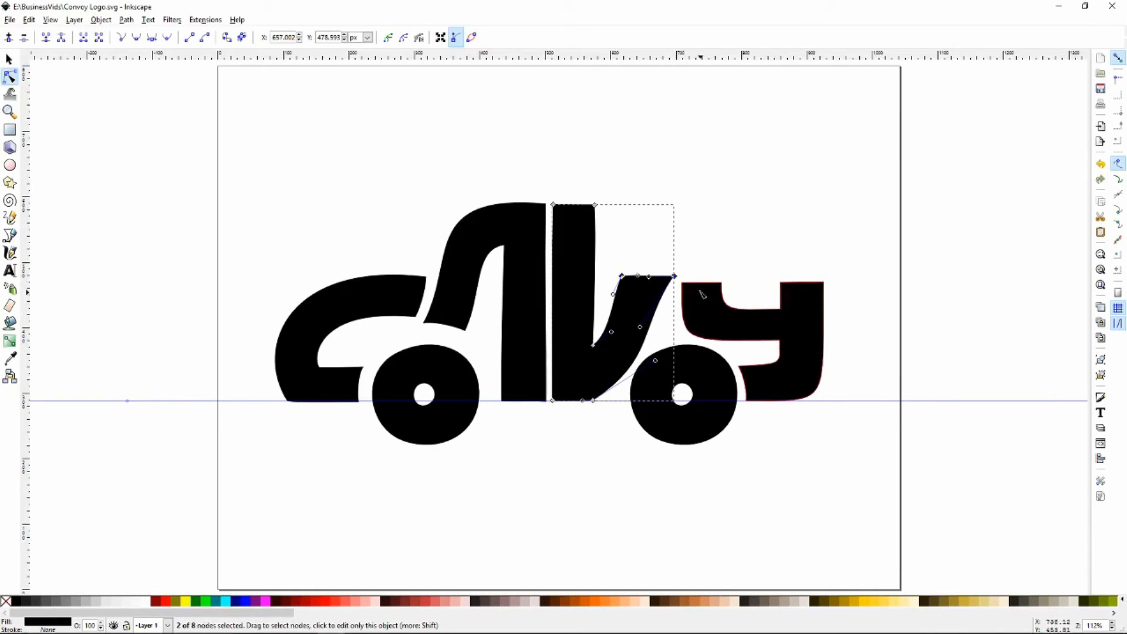
Raise the y's top nodes level with the top of the v's arm, and clear the node selection
left_click(683, 280)
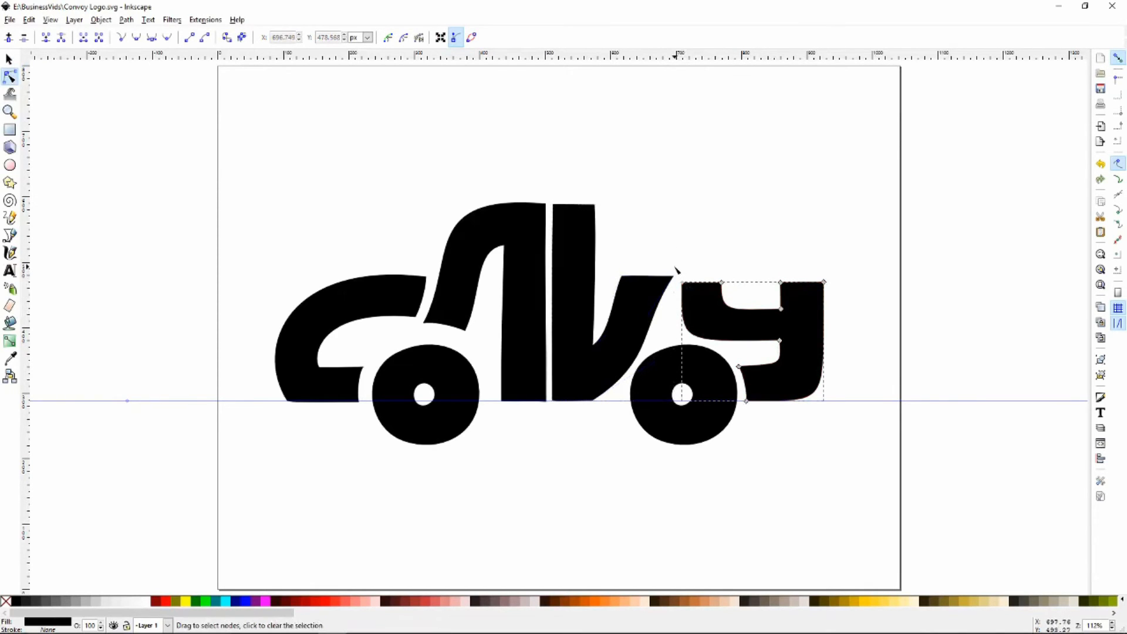
left_click_drag(677, 270, 833, 297)
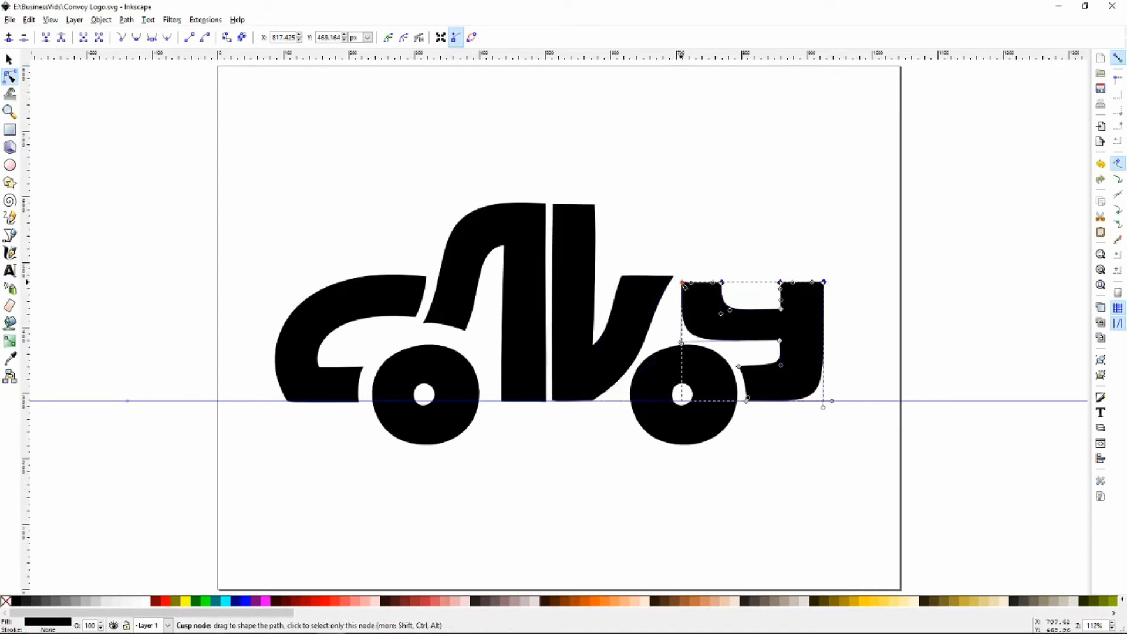
left_click_drag(724, 285, 721, 281)
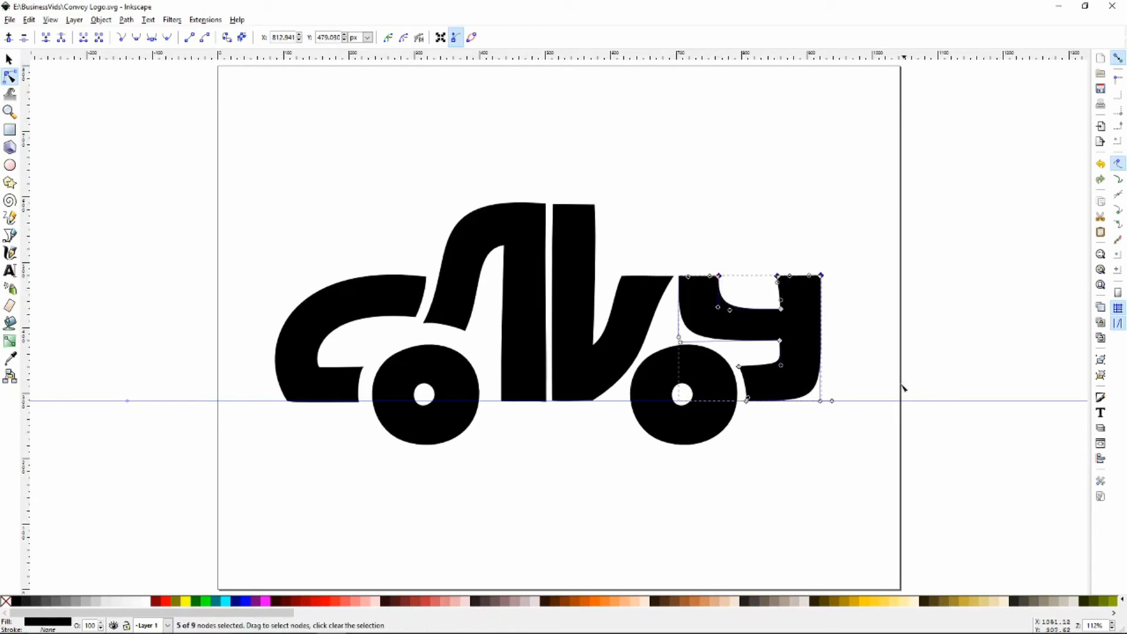
left_click(870, 350)
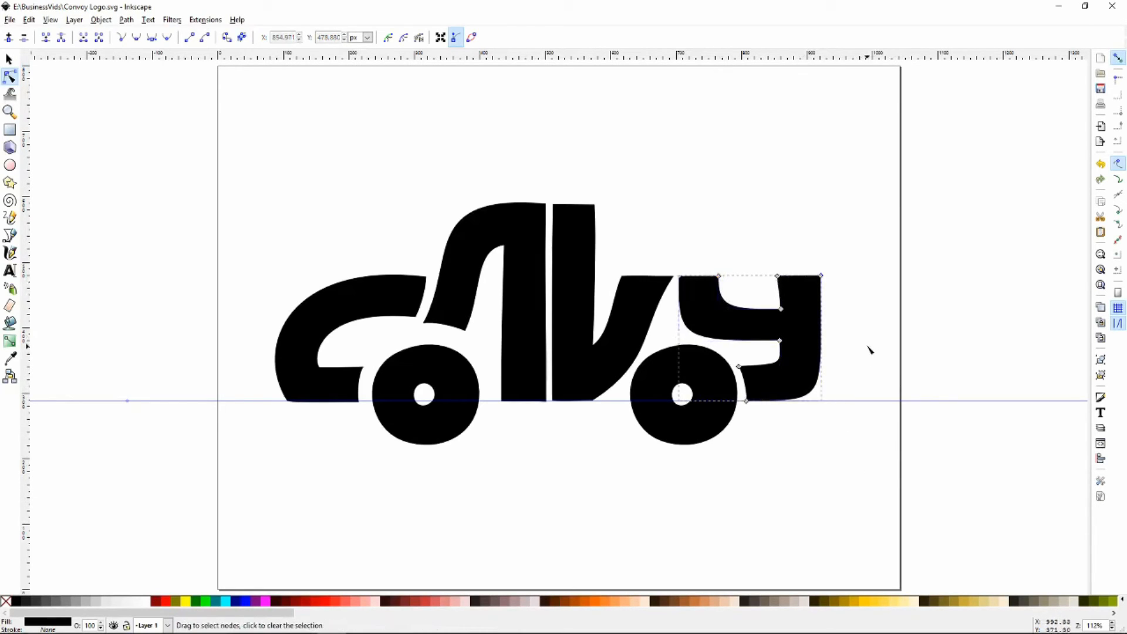
Reshape the outer curve of the y's bowl into a squarer bend with a flat bottom edge, and deselect the letter
key("plus")
key("plus")
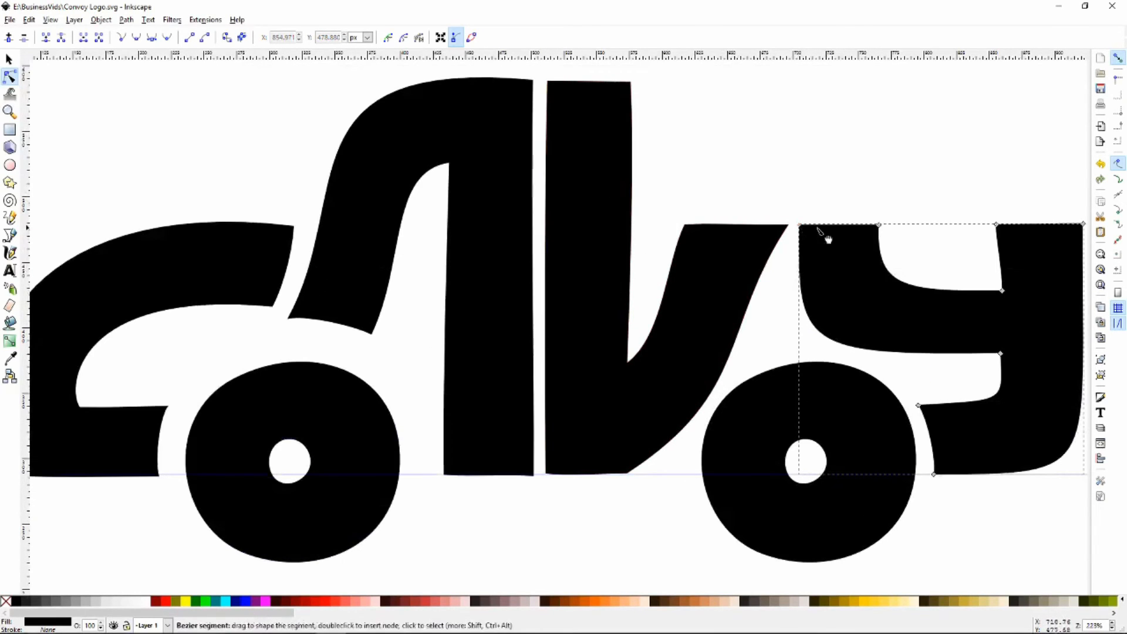
key("plus")
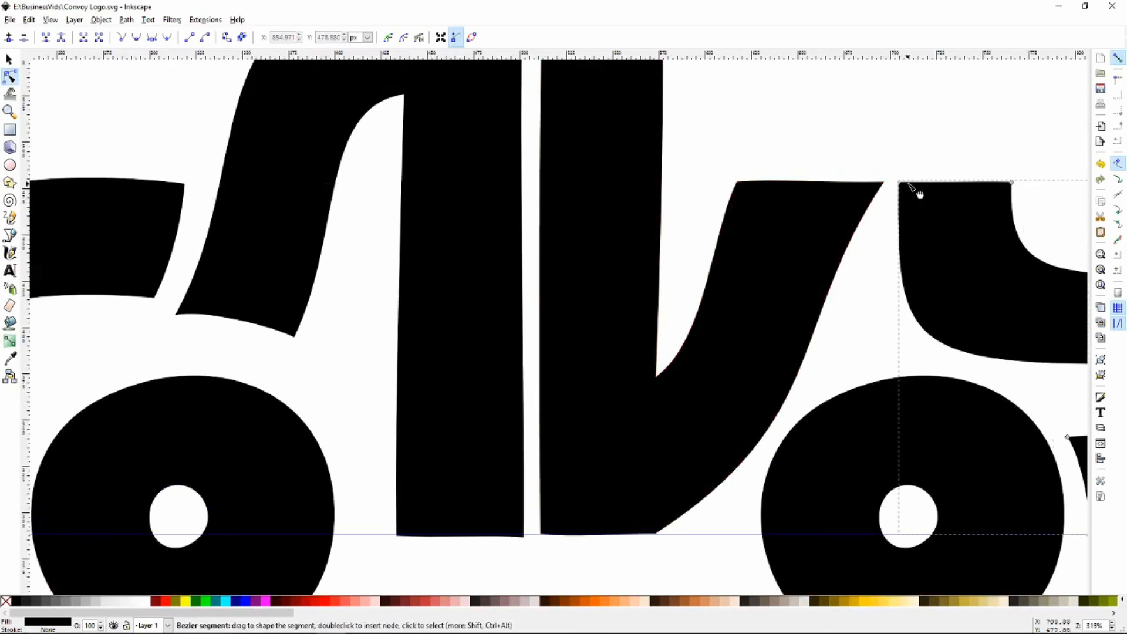
key("3")
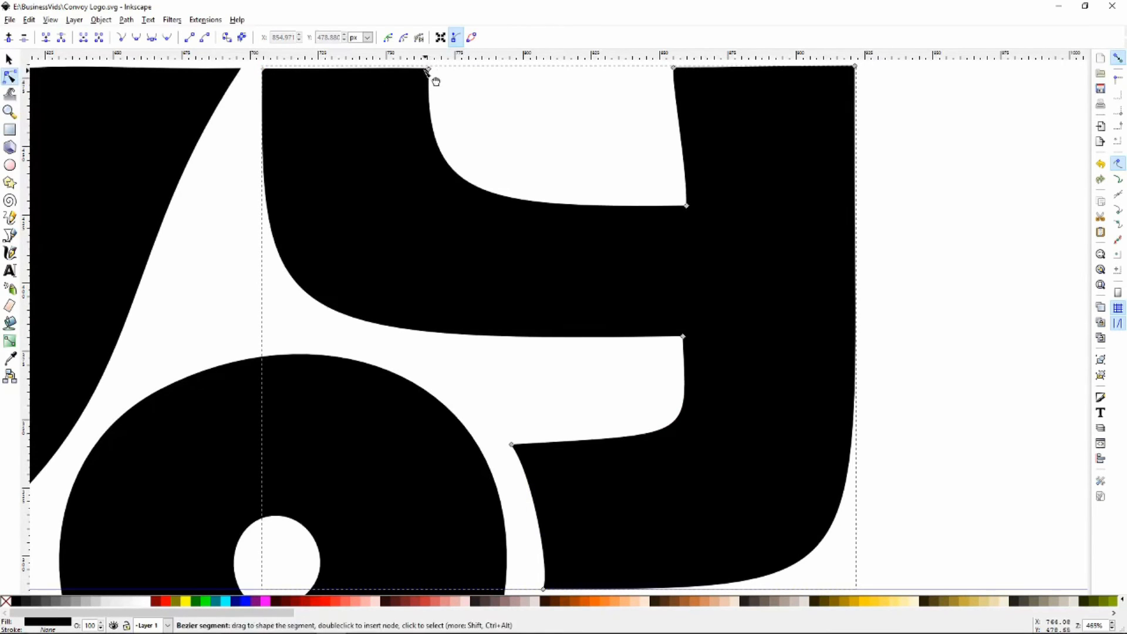
left_click(262, 70)
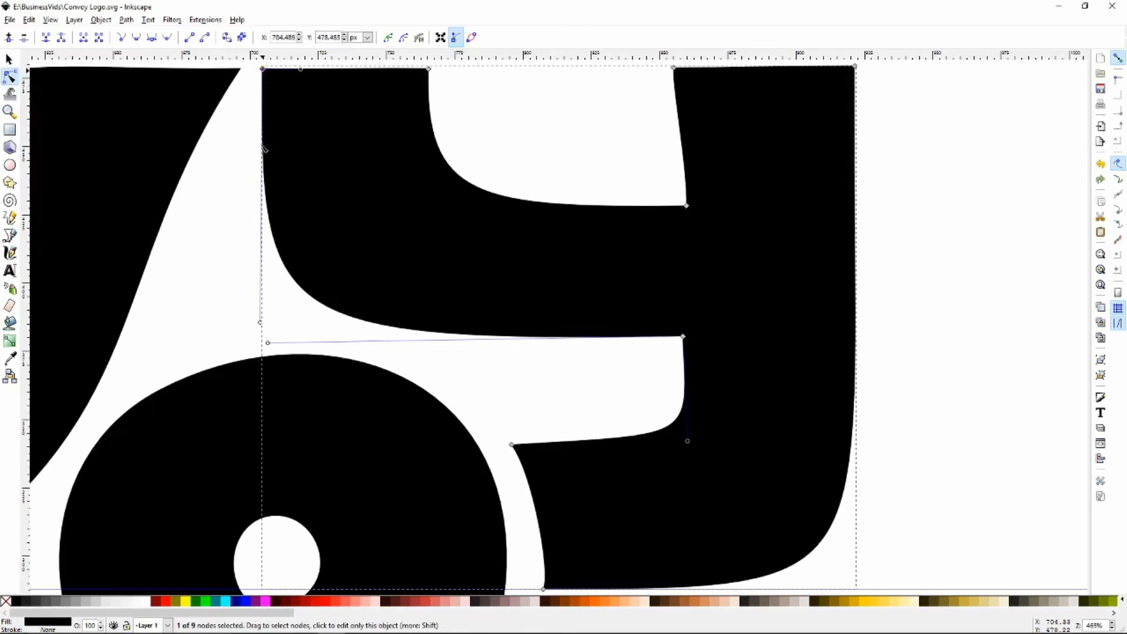
left_click_drag(267, 155, 268, 142)
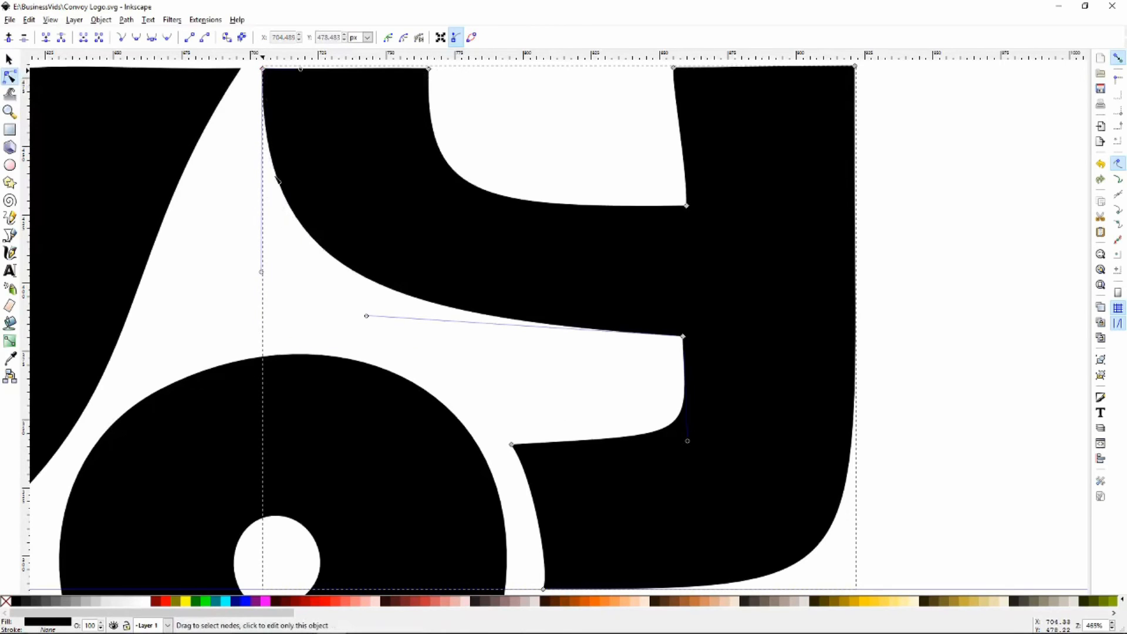
left_click_drag(263, 273, 260, 345)
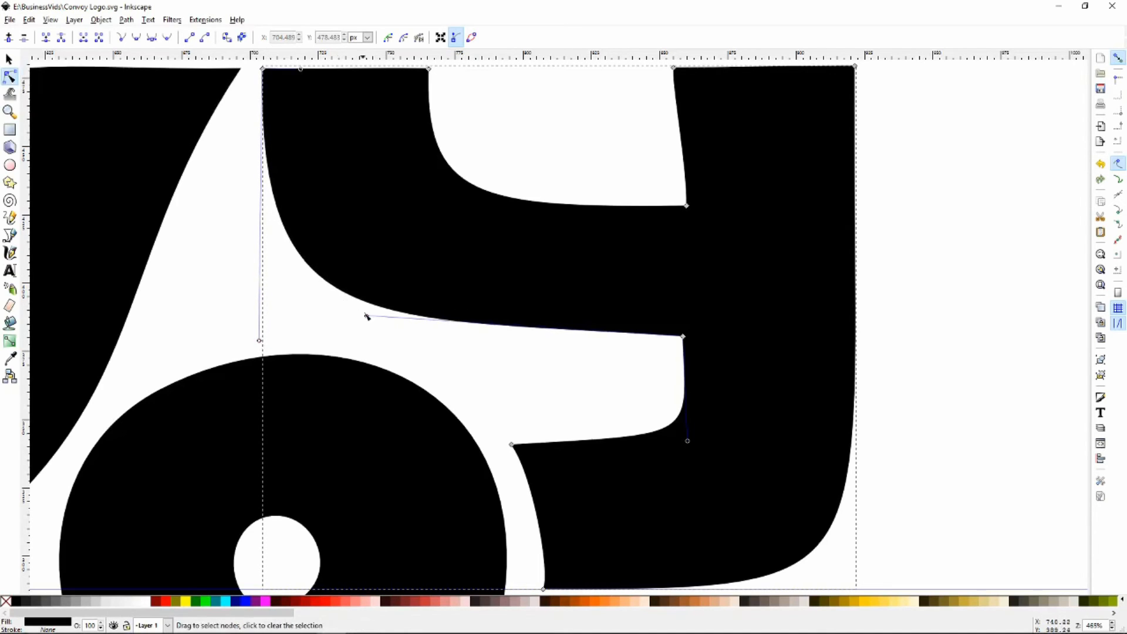
left_click_drag(366, 316, 260, 345)
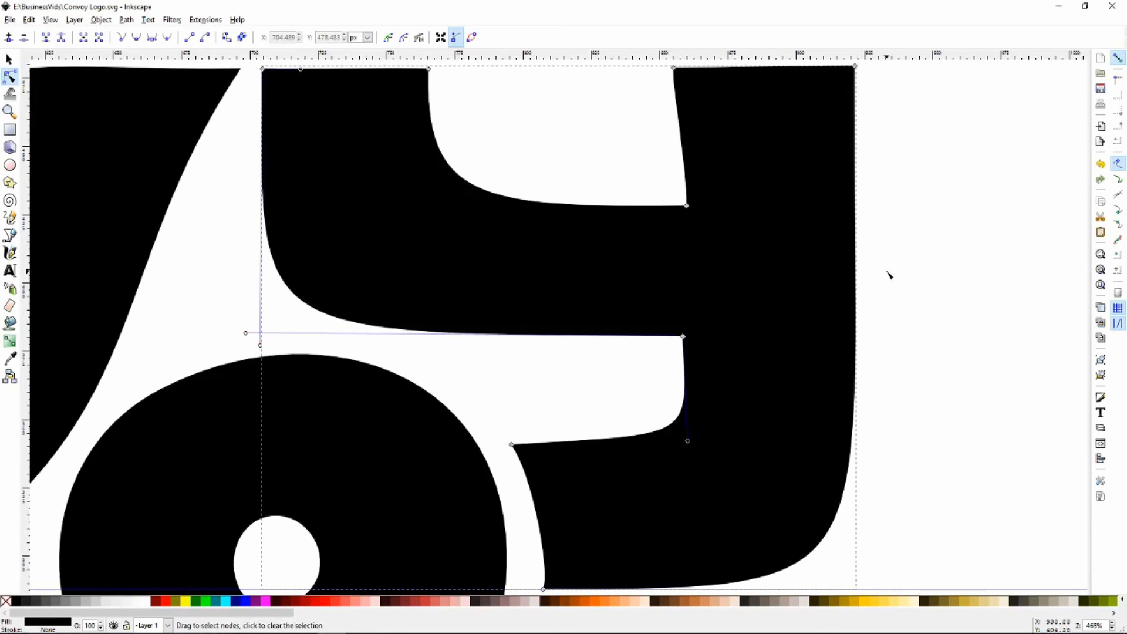
left_click(913, 272)
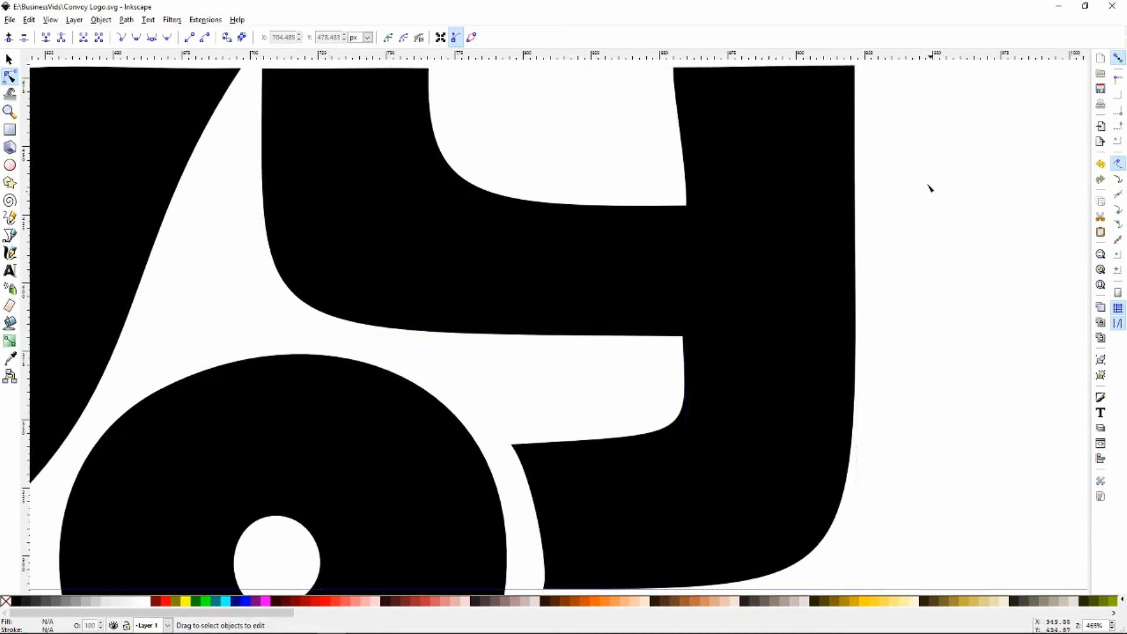
Straighten the inner edge of the y's stem by shifting its two inner corner nodes left, and adjust the curve handle above its tail
left_click(692, 166)
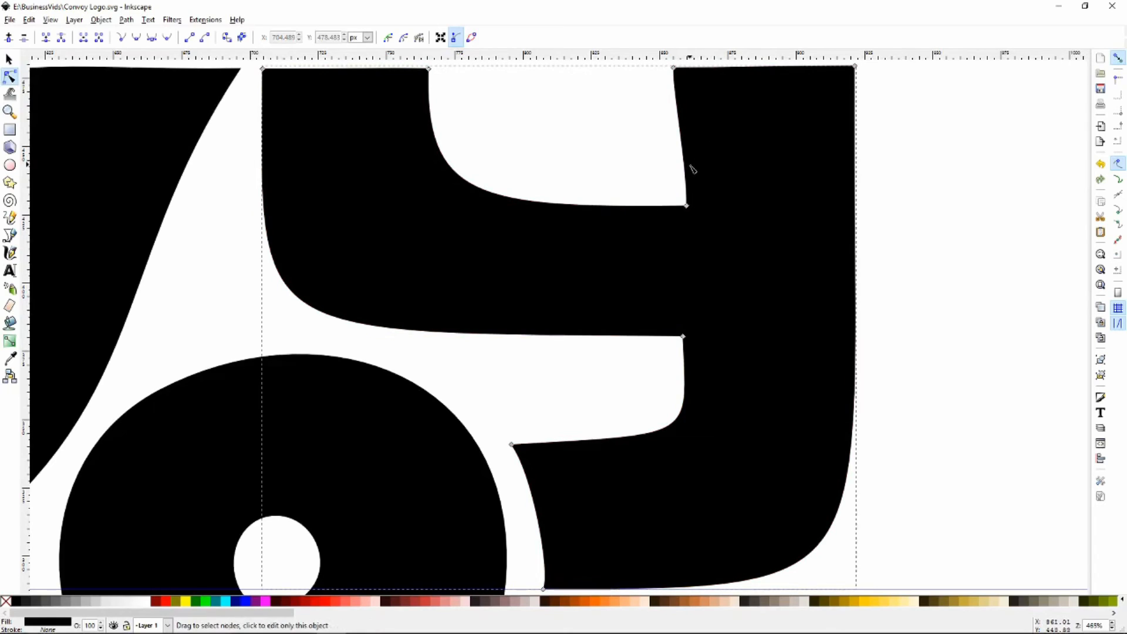
left_click_drag(687, 206, 680, 205)
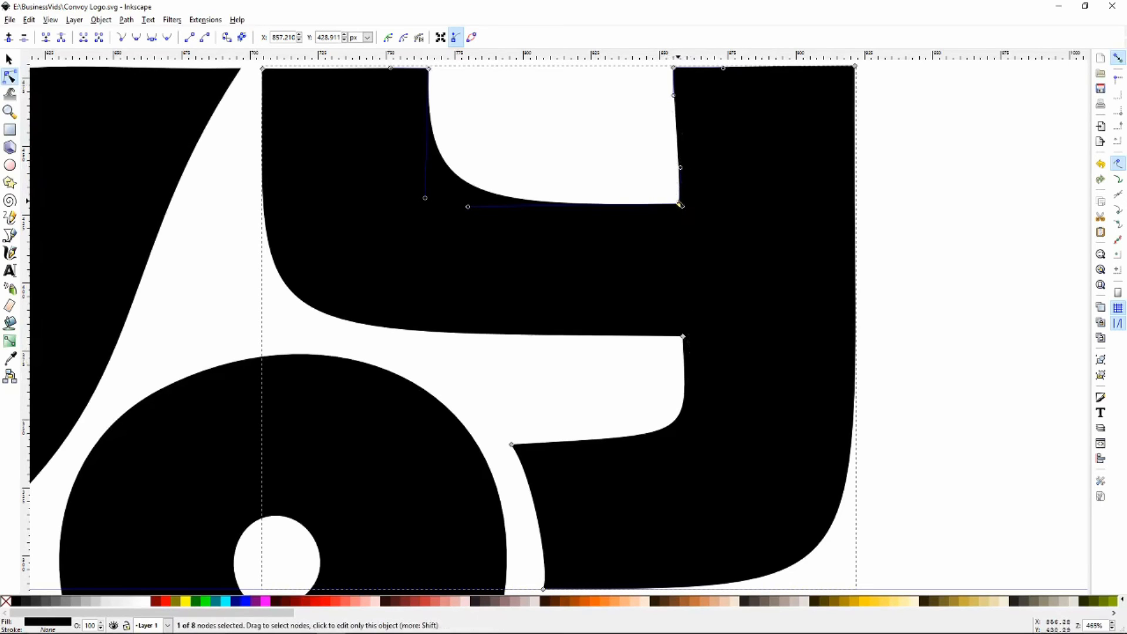
left_click_drag(680, 204, 676, 204)
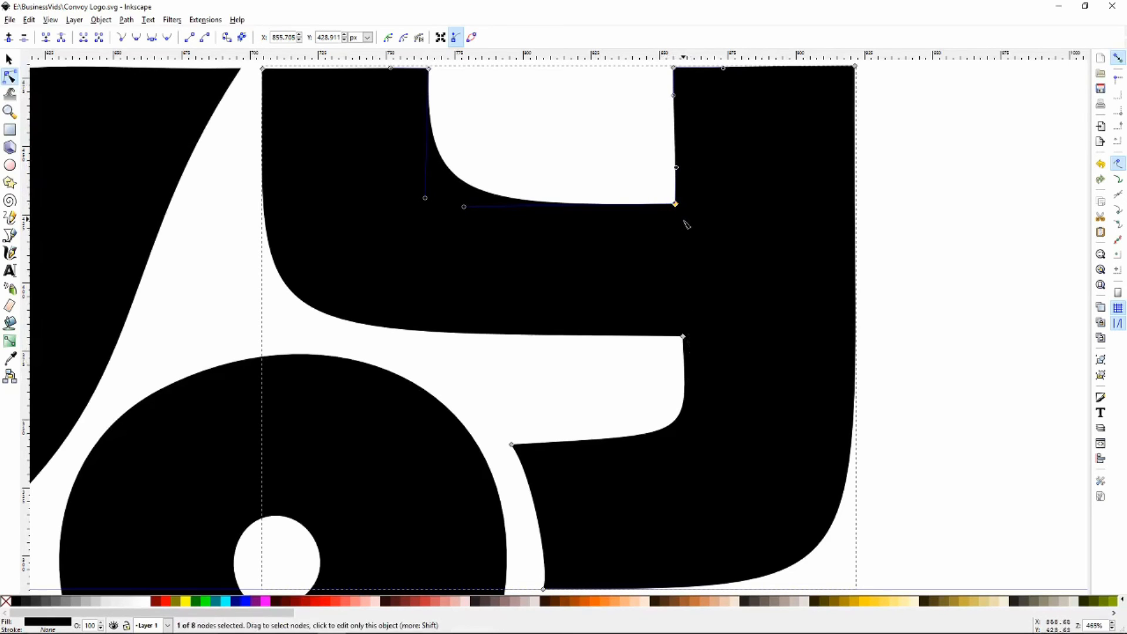
left_click_drag(684, 339, 680, 337)
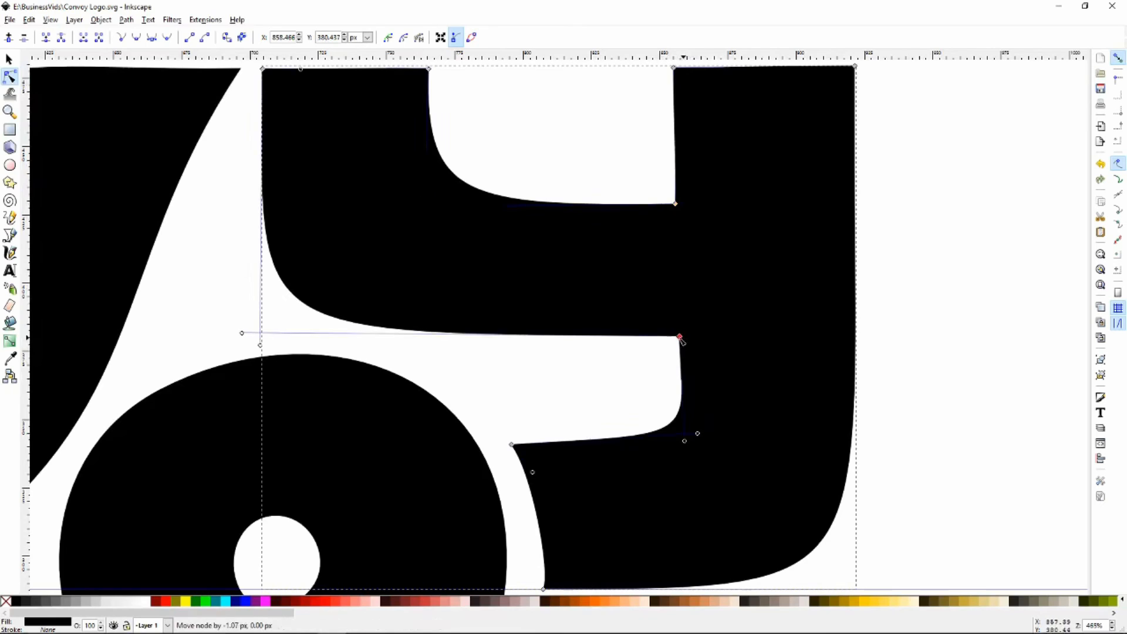
left_click_drag(698, 434, 688, 437)
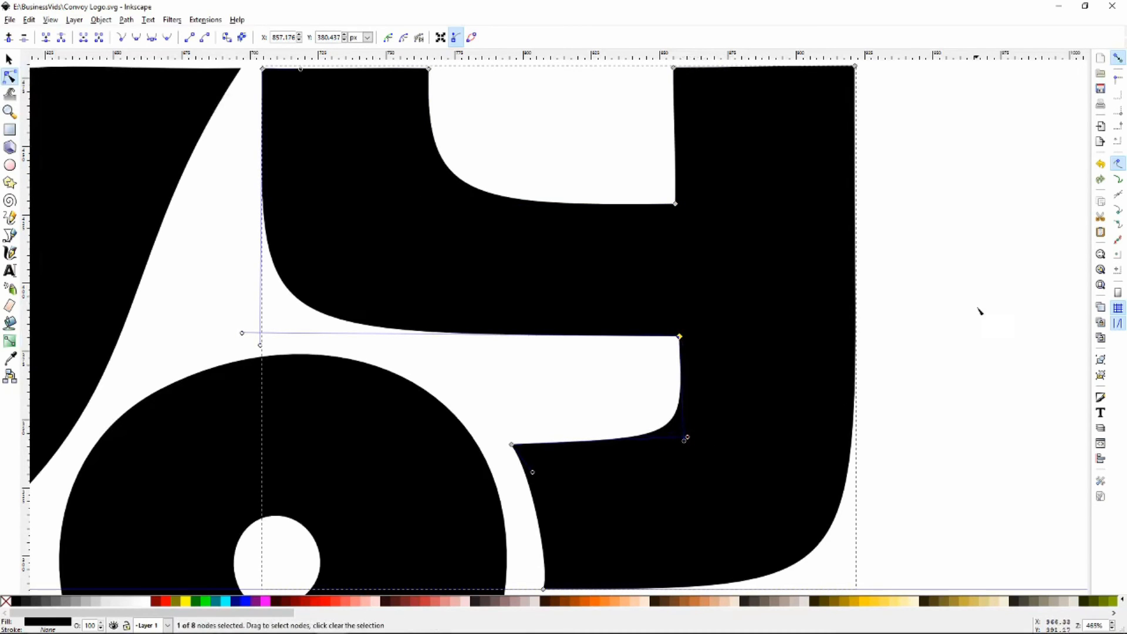
key("minus")
key("minus")
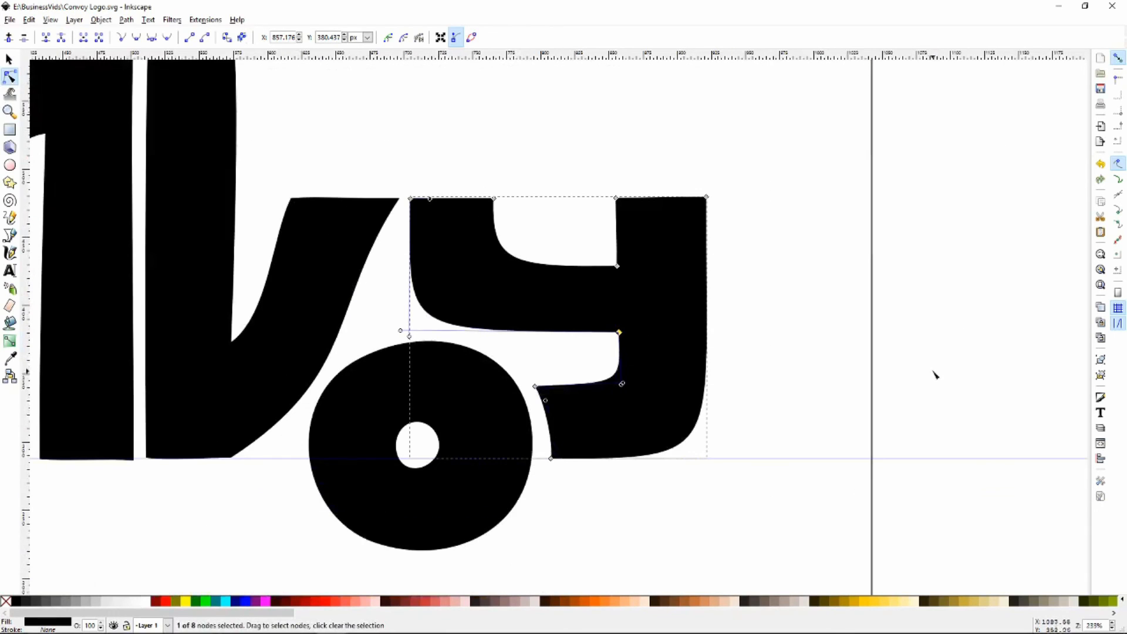
scroll(930, 383, "down", 2, "ctrl")
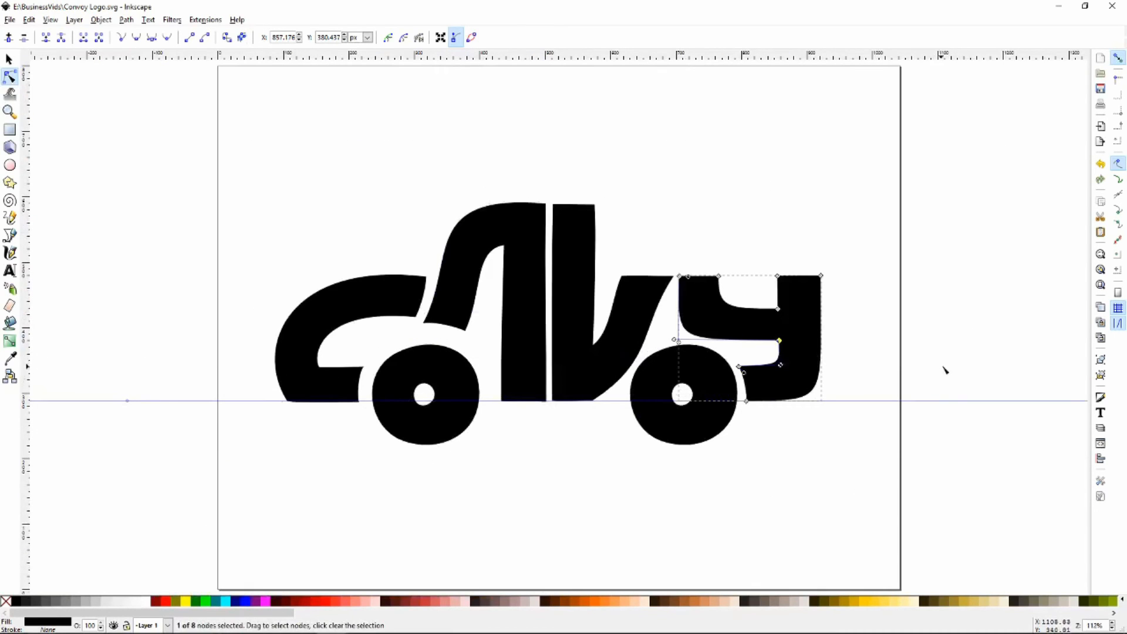
left_click(956, 441)
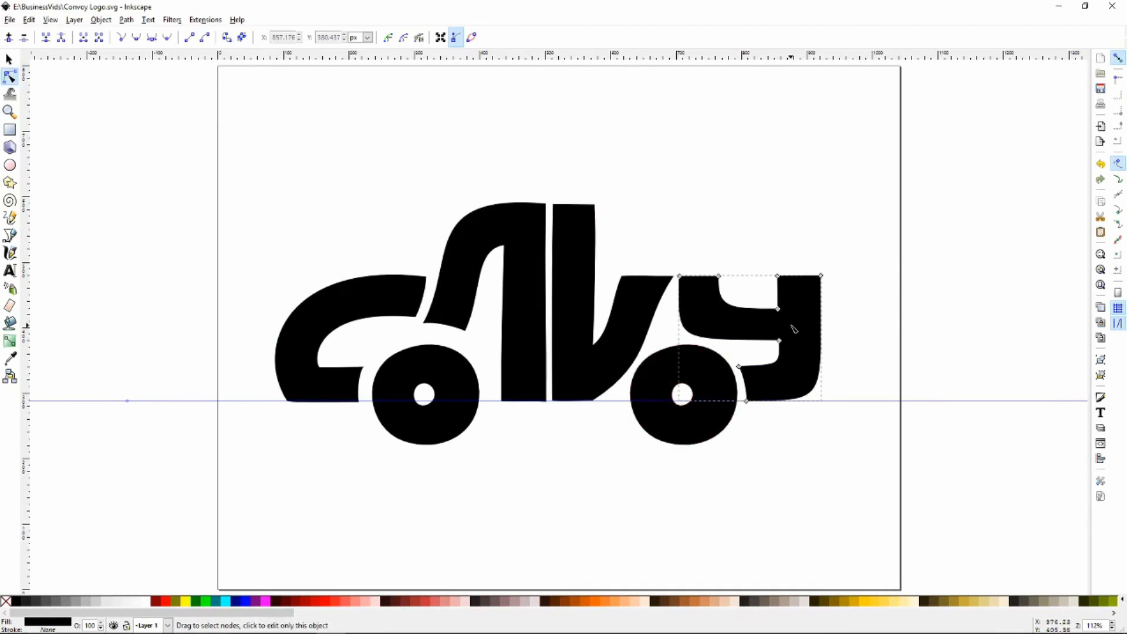
Move the whole y 16 px right to widen its gap from the v
left_click(4, 61)
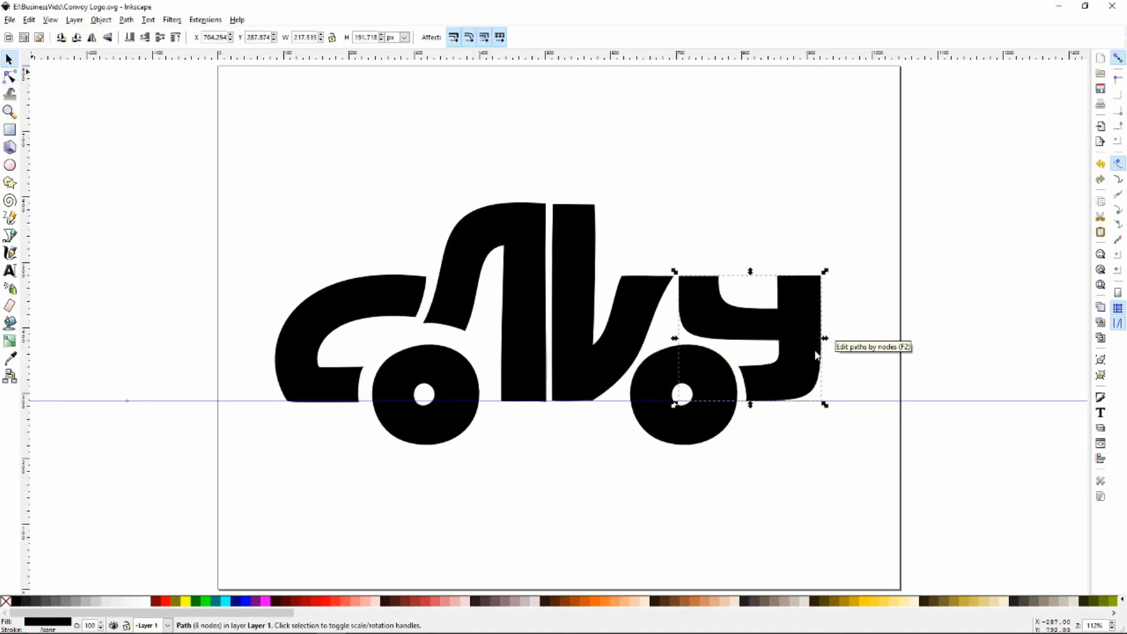
key("Right")
key("Right")
key("Right")
key("Right")
key("Right")
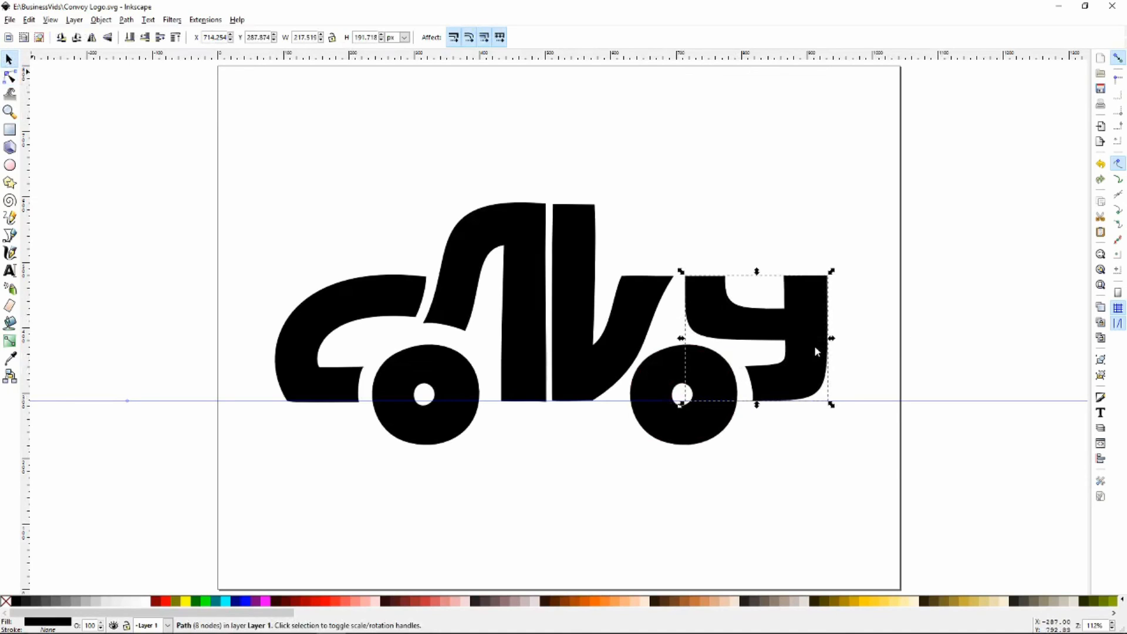
key("Right")
key("Right")
key("Right")
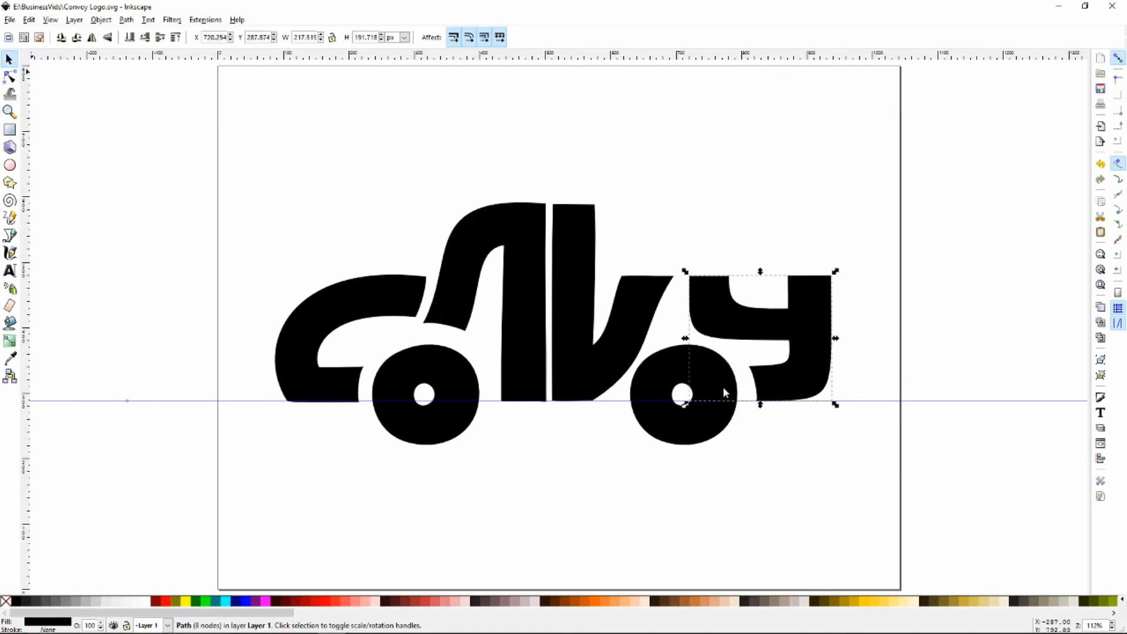
Move the rear wheel 8 px right to space it between the v and the y's tail
key("Escape")
double_click(718, 424)
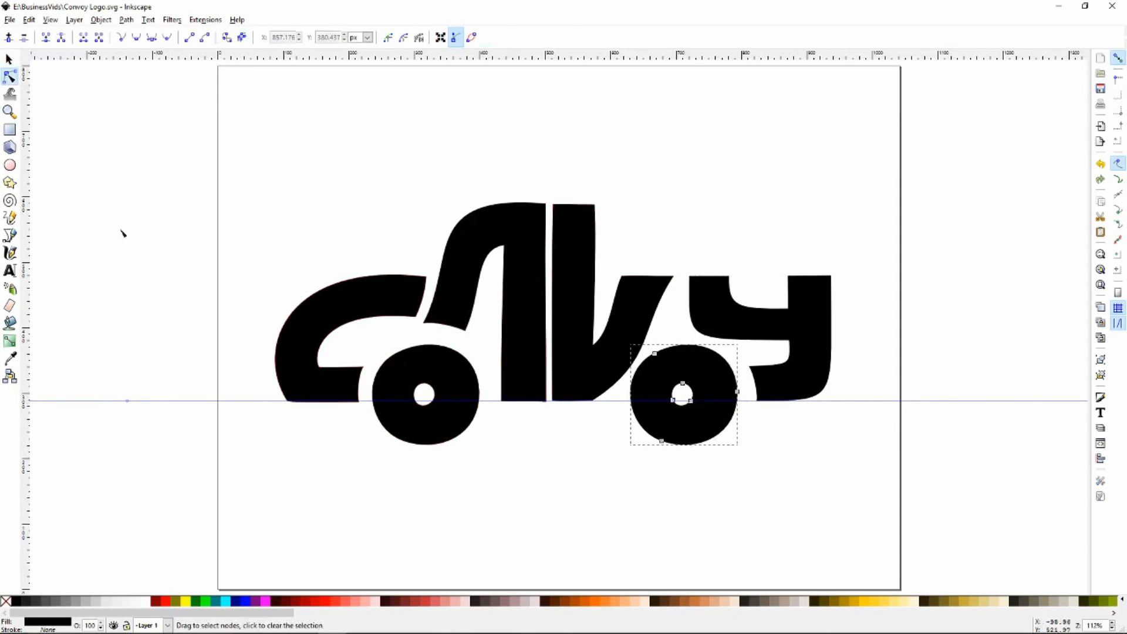
key("s")
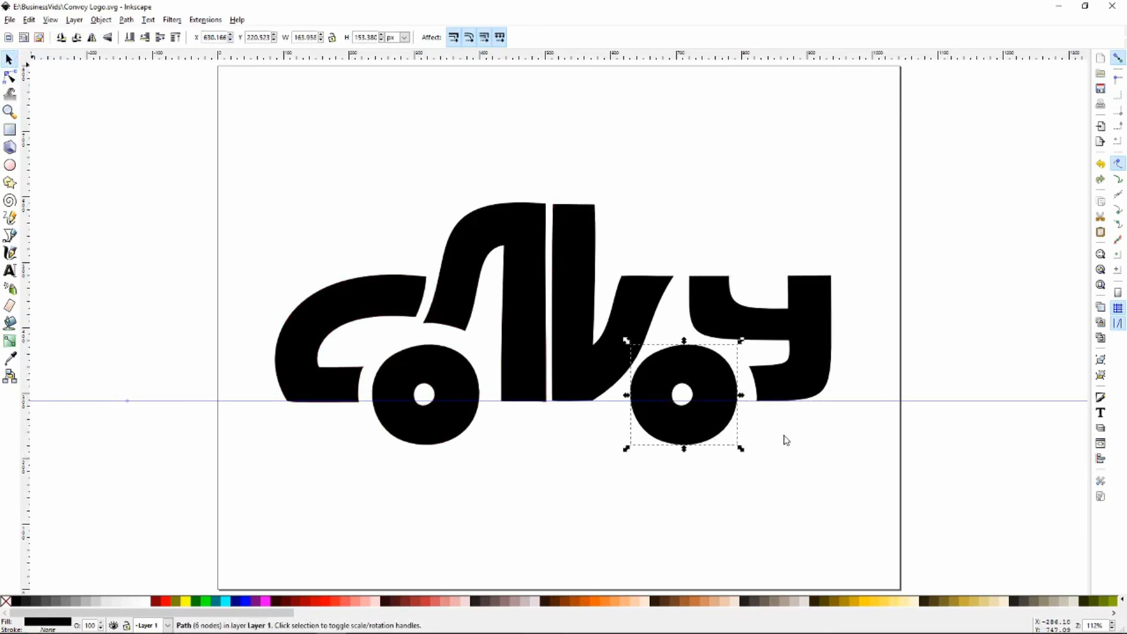
key("Escape")
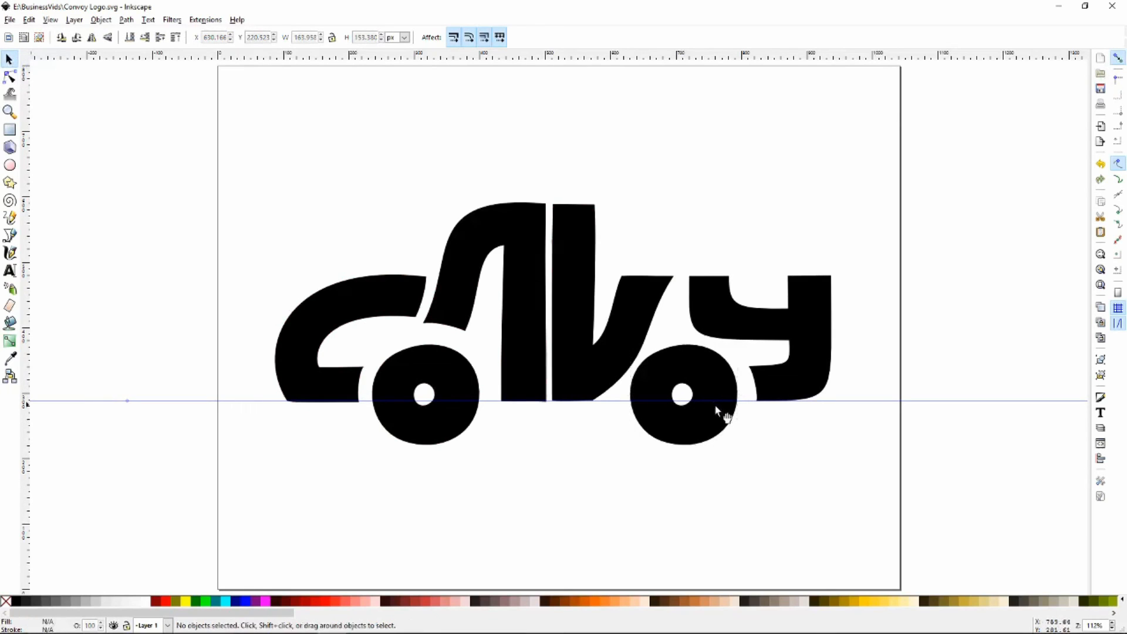
left_click(717, 413)
key("Right")
key("Right")
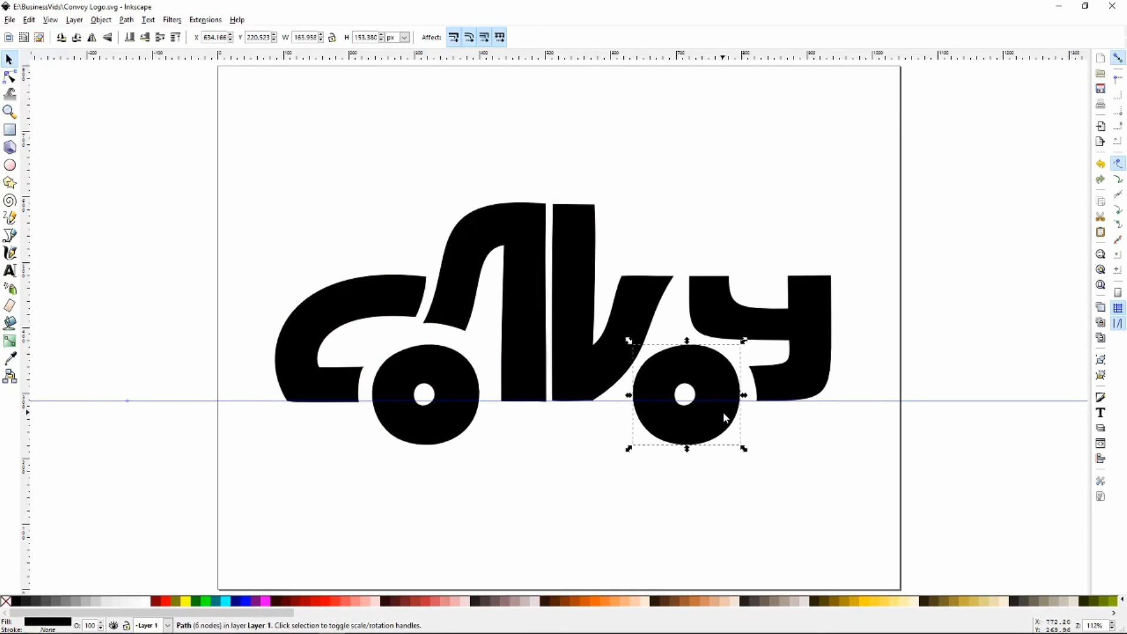
key("Right")
key("Right")
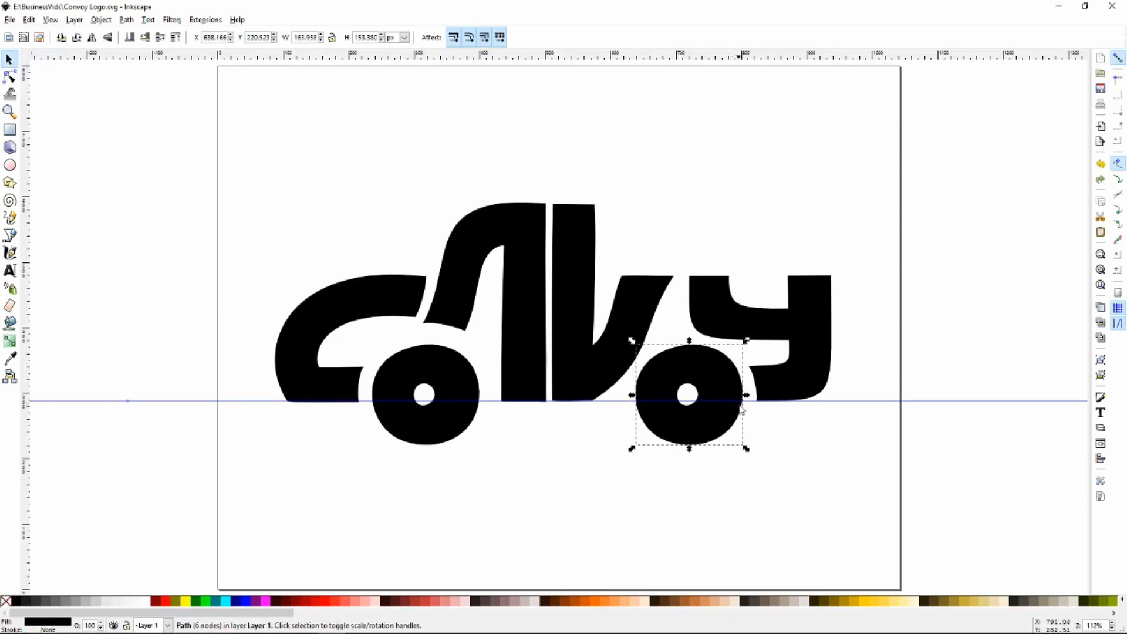
Move the rear wheel and the y together 4 px right, and deselect them
left_click(803, 371, "shift")
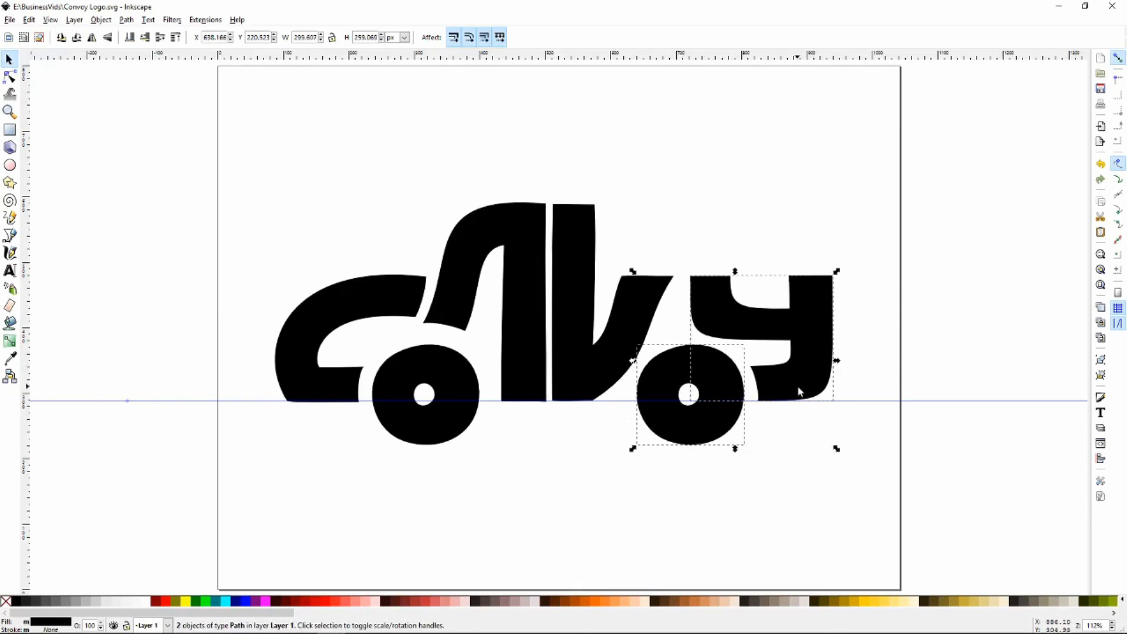
key("Right")
key("Right")
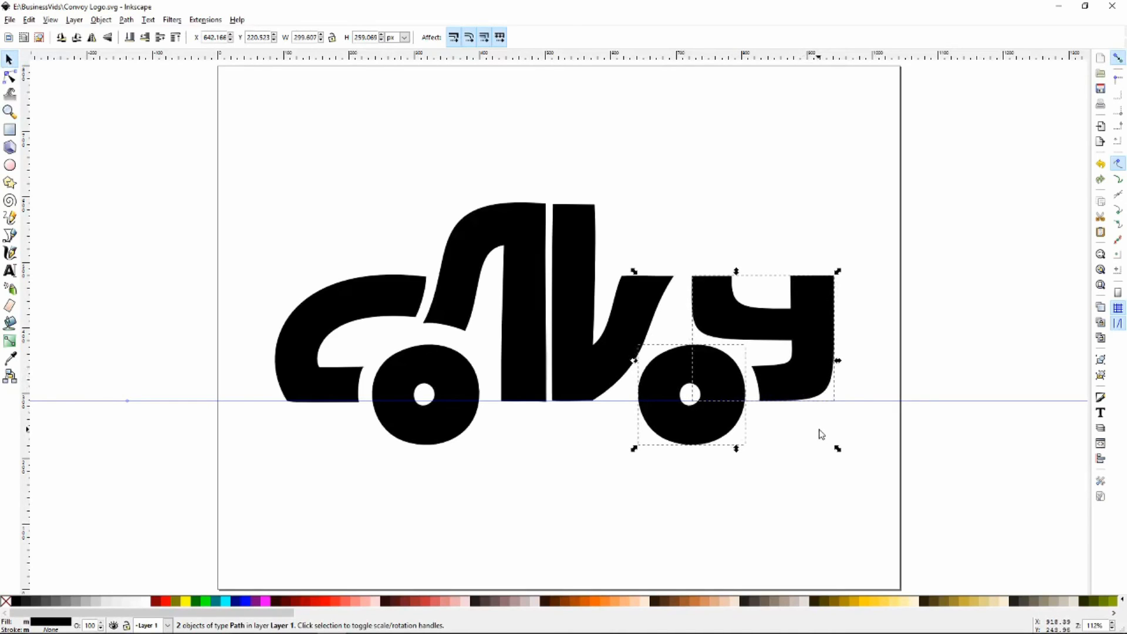
left_click(836, 473)
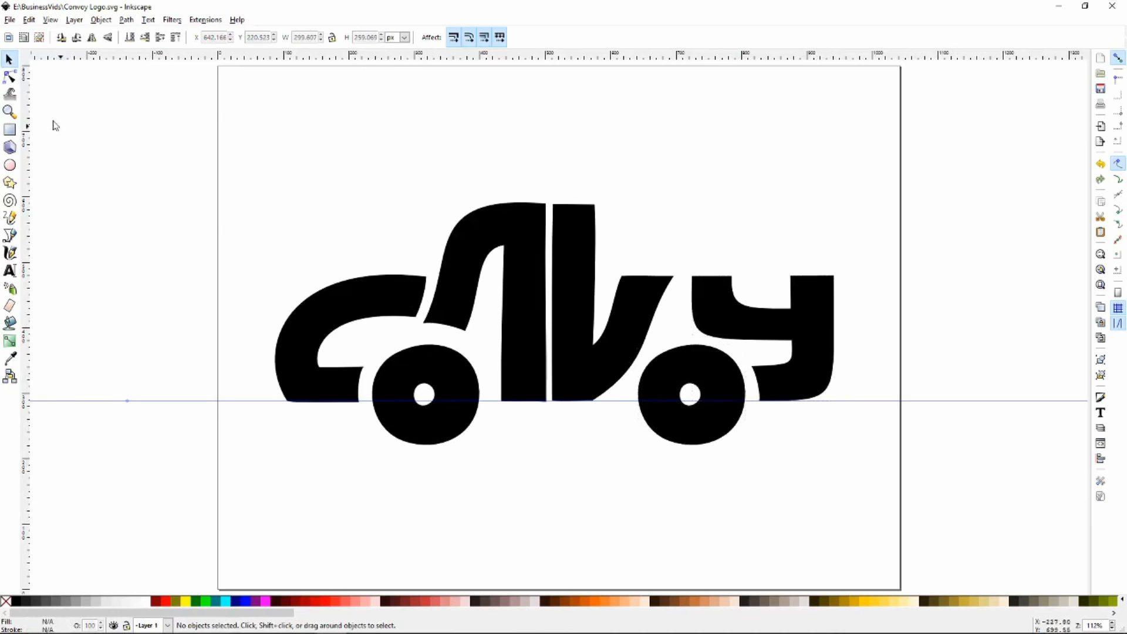
Shift the two upper nodes of the v's slanted arm slightly right toward the y, and widen the top of its upright stem
left_click(10, 77)
left_click(650, 304)
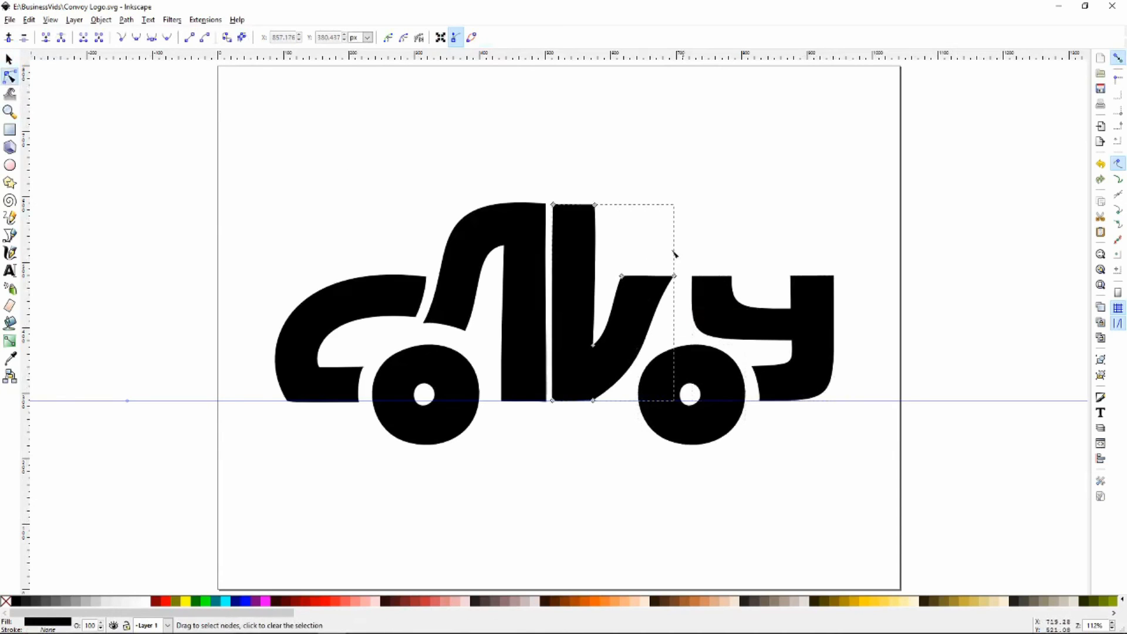
left_click_drag(613, 269, 682, 277)
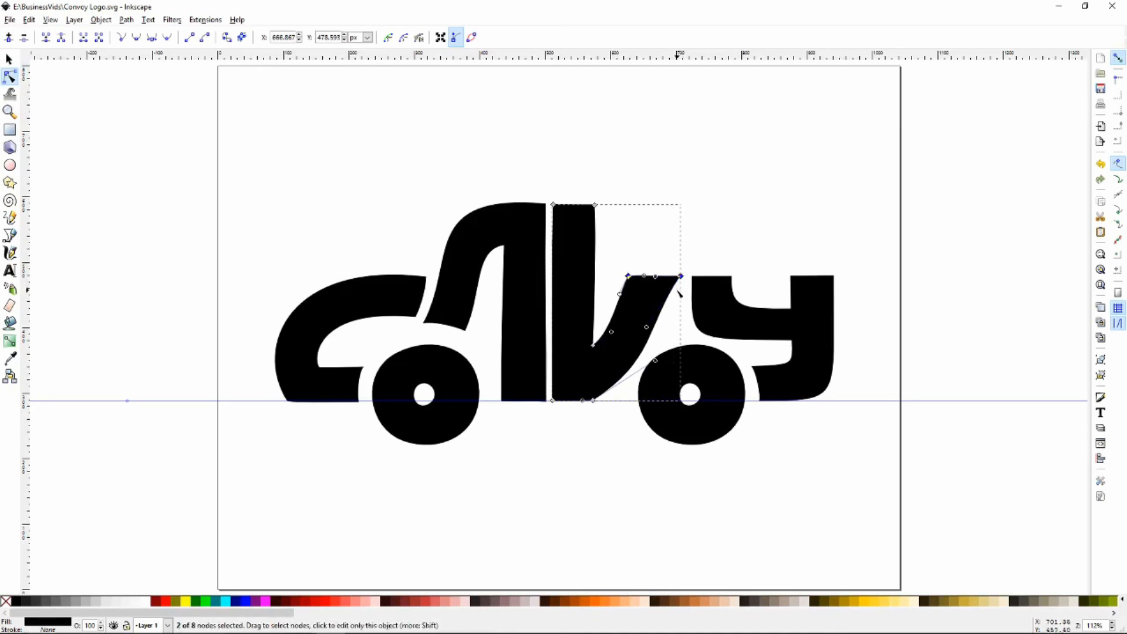
left_click(616, 458)
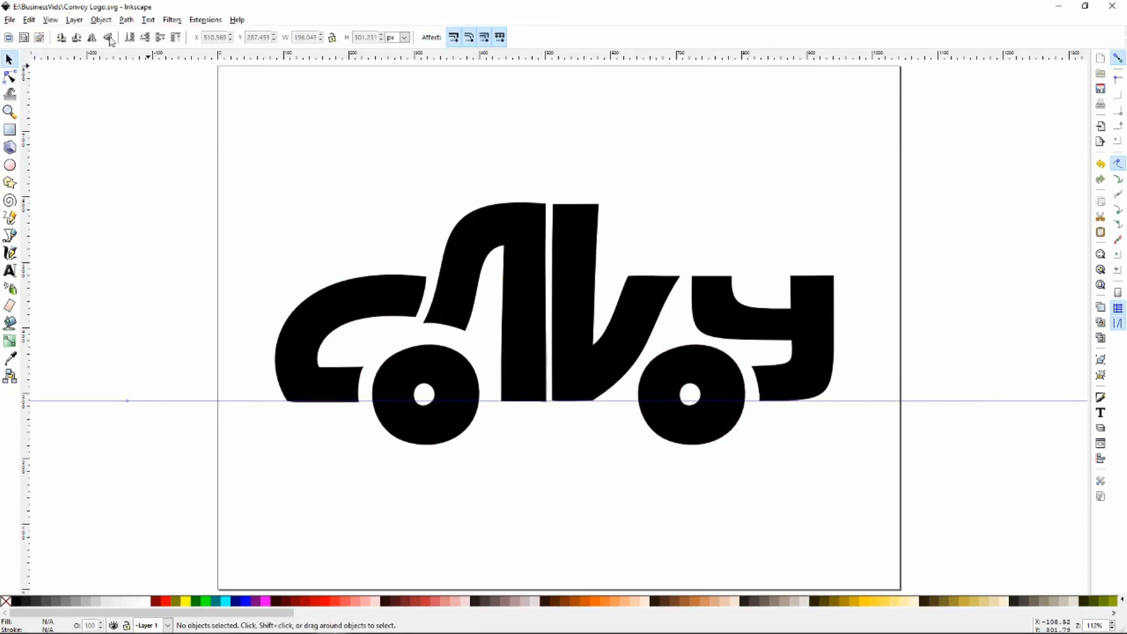
Hide the guides so the baseline guide no longer crosses the logo
left_click(29, 20)
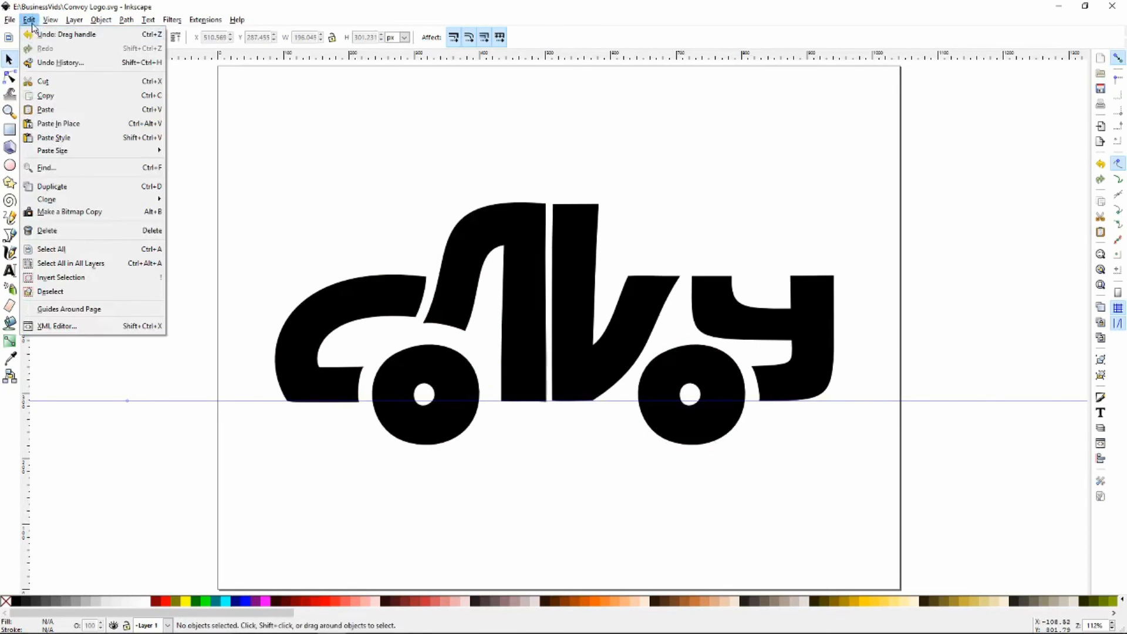
mouse_move(51, 23)
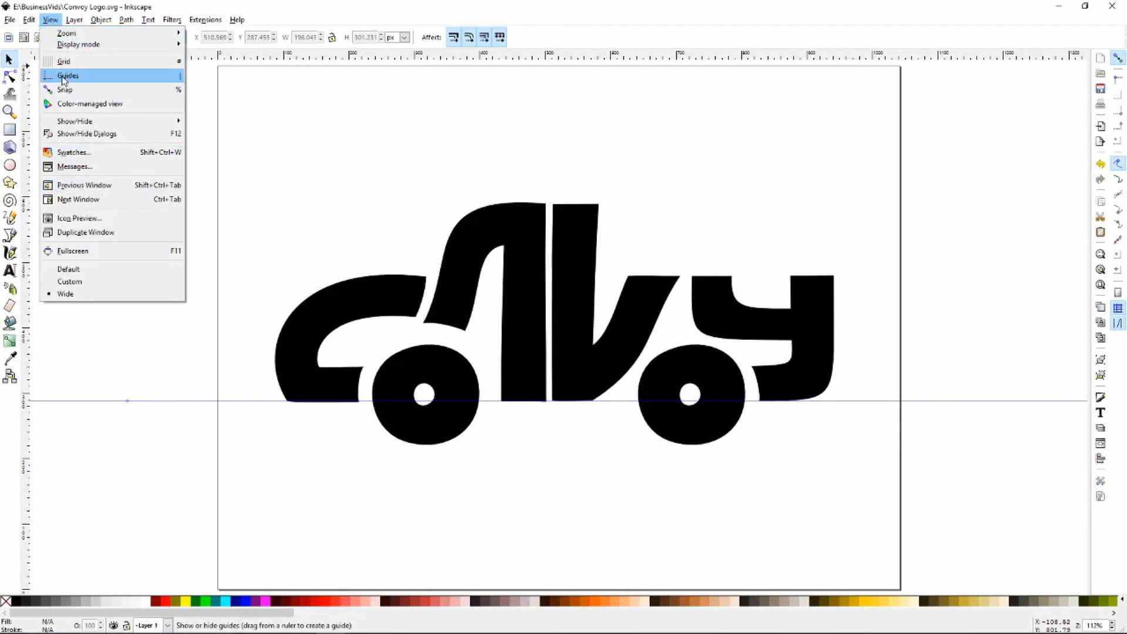
left_click(64, 79)
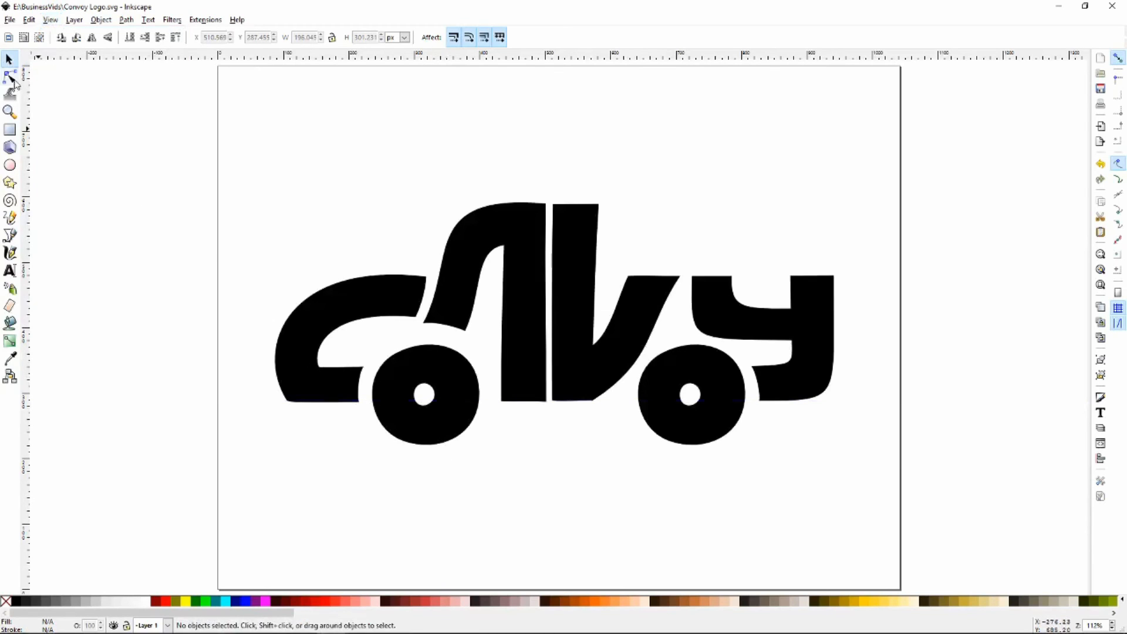
Try magenta and golden-yellow fills on all six logo shapes, restore the black fill, and deselect them
left_click_drag(181, 166, 946, 500)
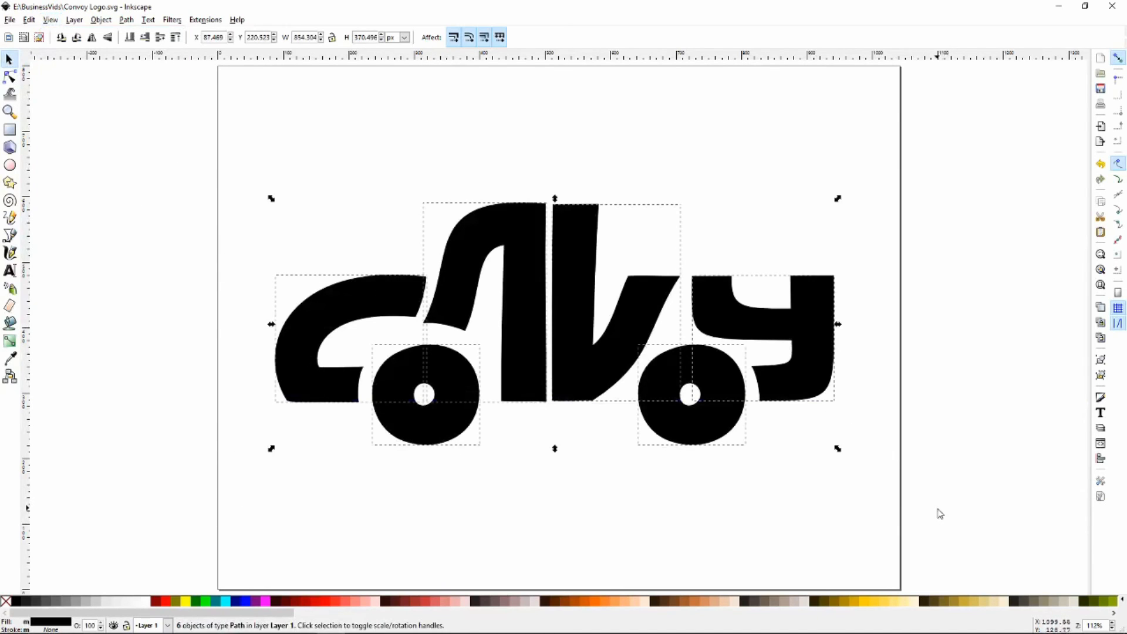
left_click(268, 605)
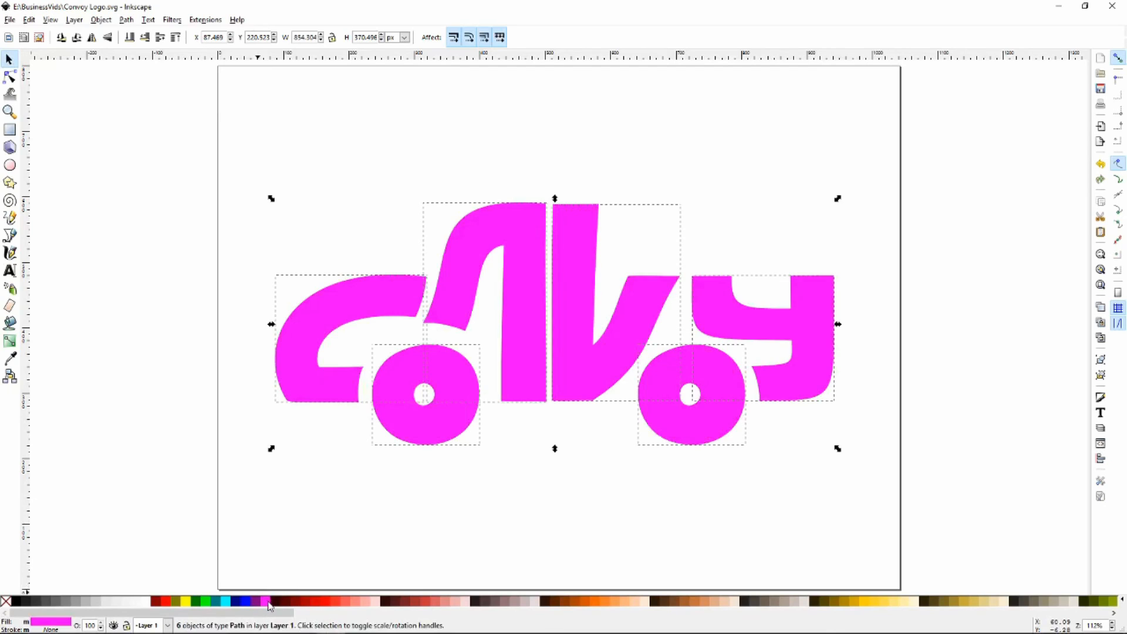
left_click(868, 604)
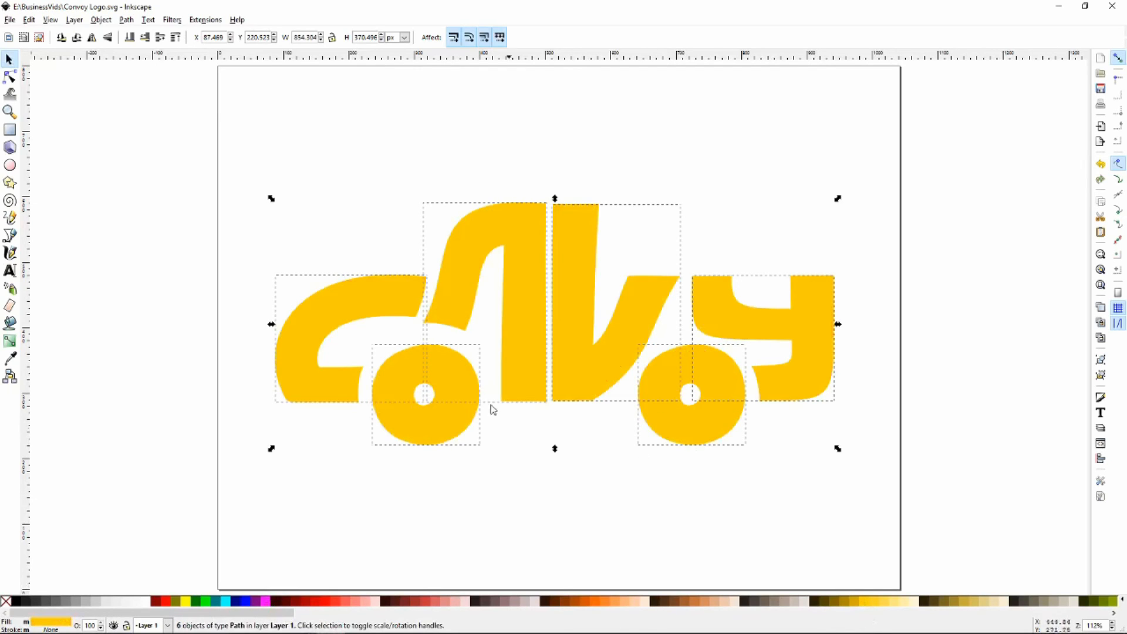
left_click(16, 602)
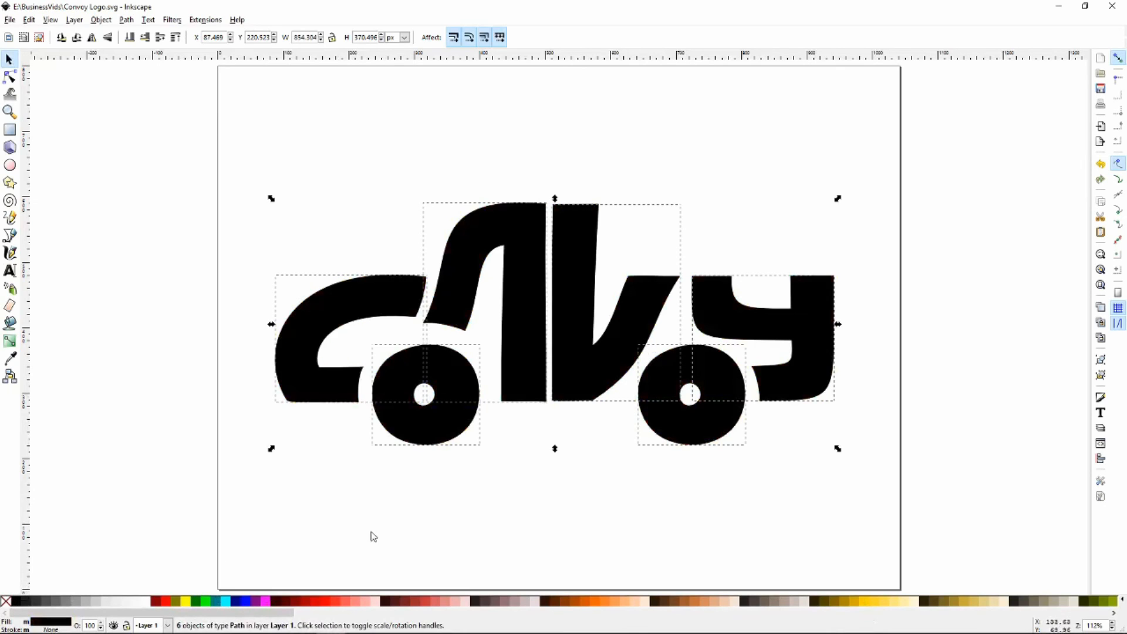
left_click(939, 404)
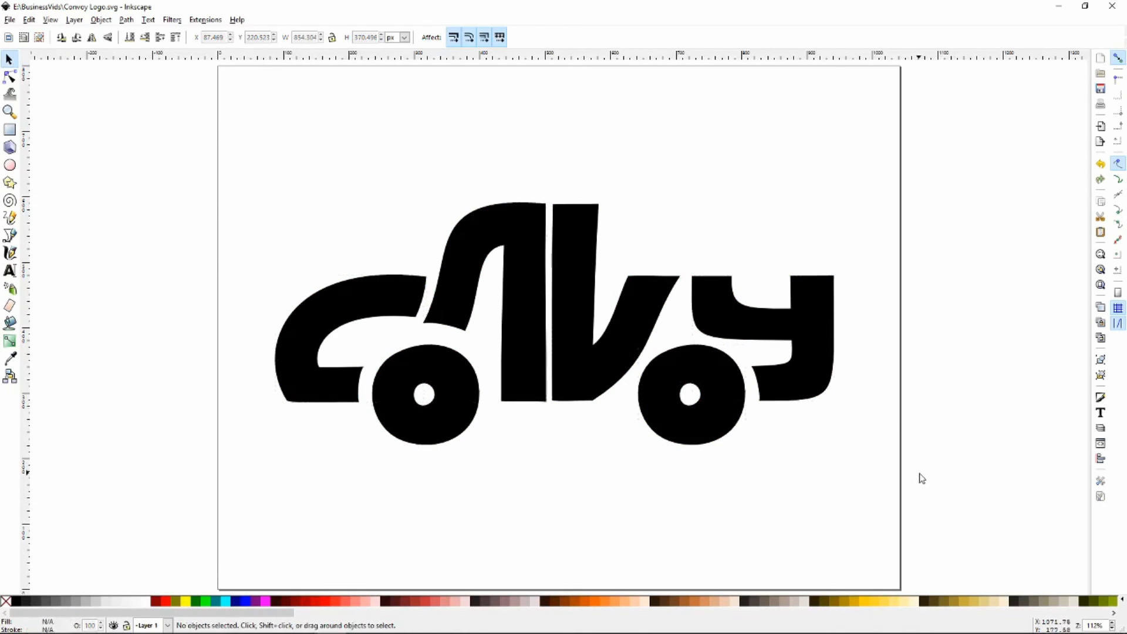
Save the logo document and show the whole page at a smaller scale
key("ctrl+s")
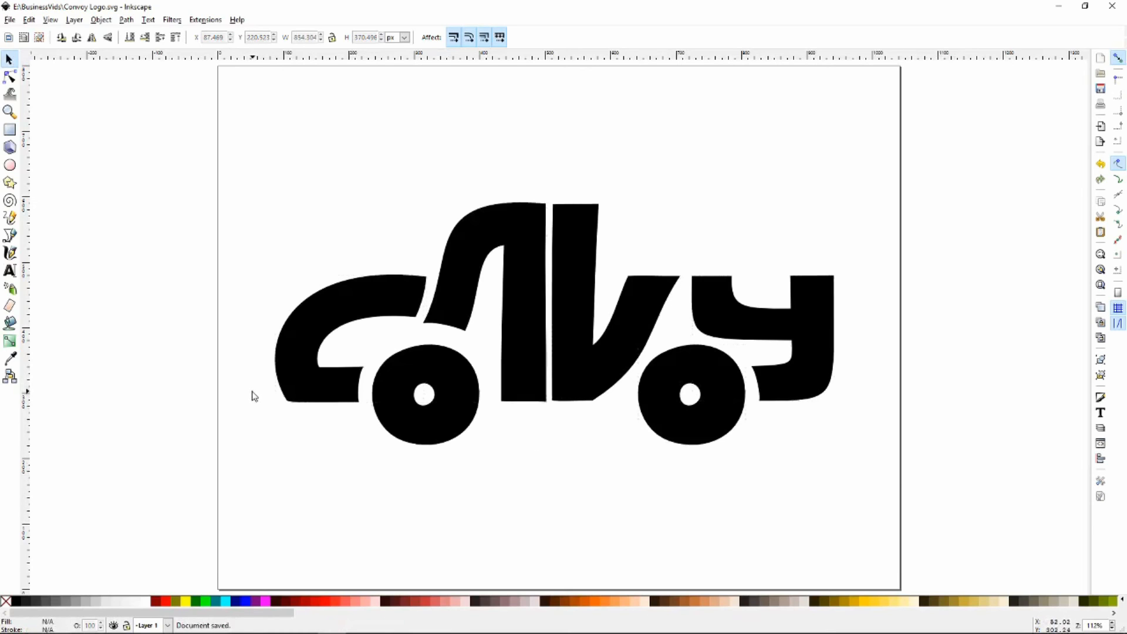
key("minus")
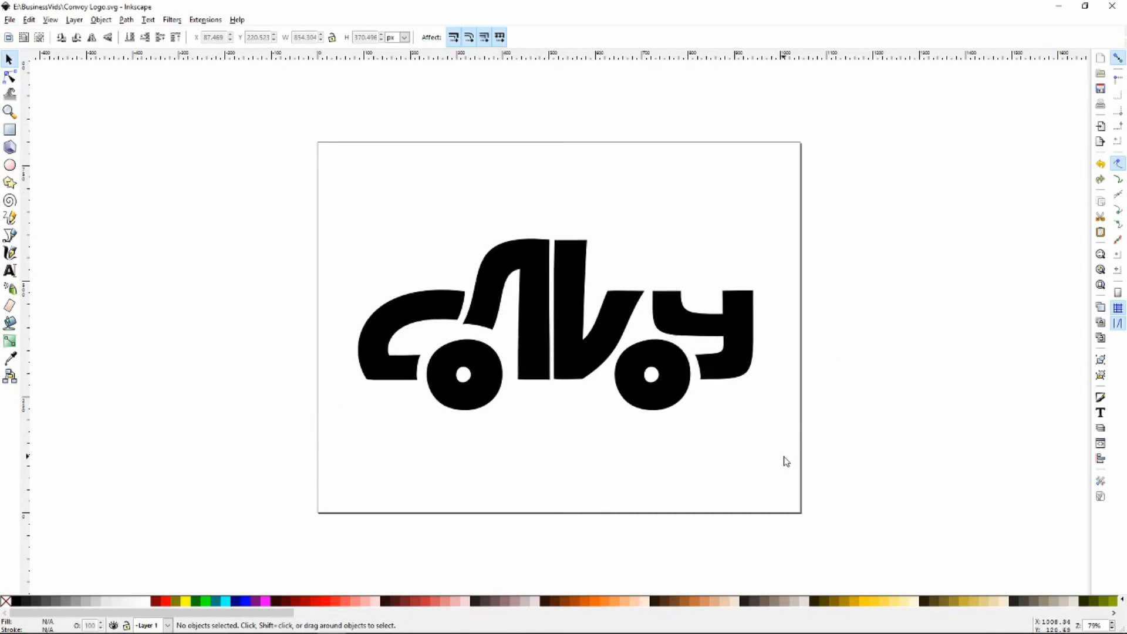